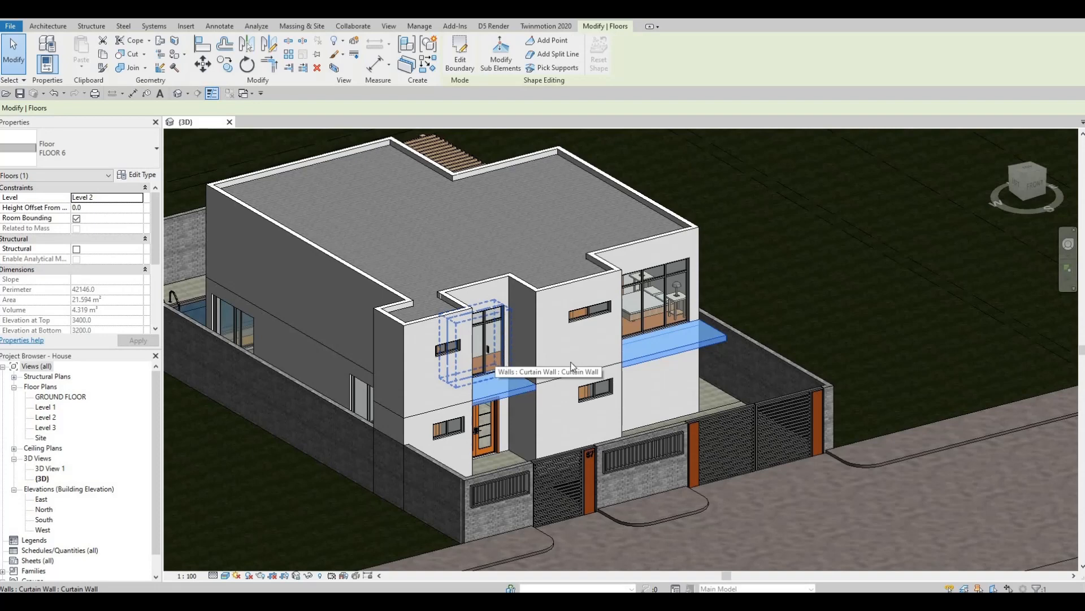
Delete the projecting FLOOR 6 canopy slabs on the front facade at Level 2
key("Escape")
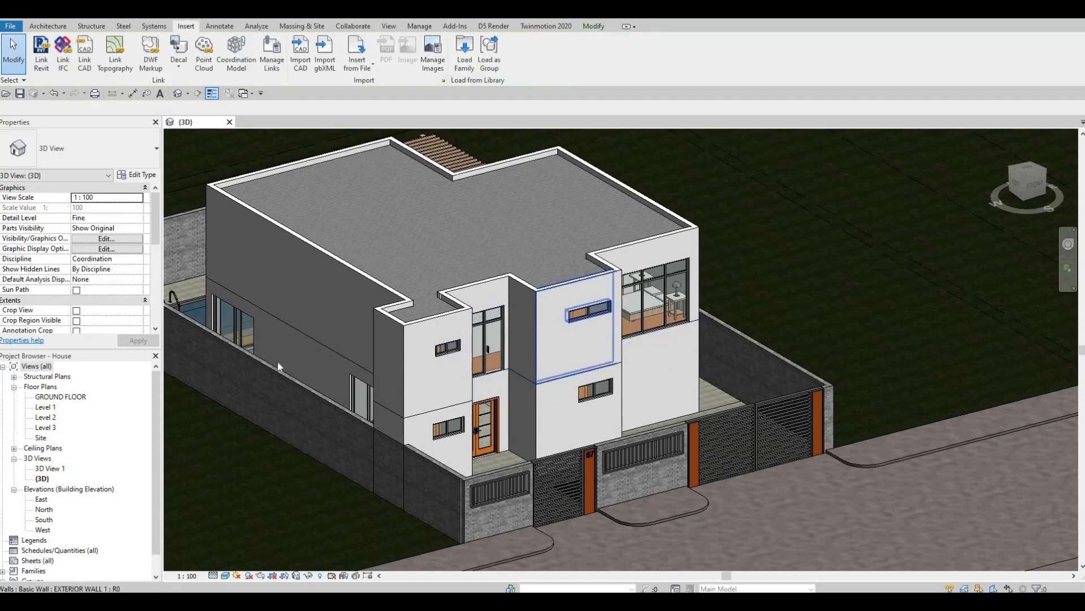
middle_click_drag(587, 353, 562, 326, "shift")
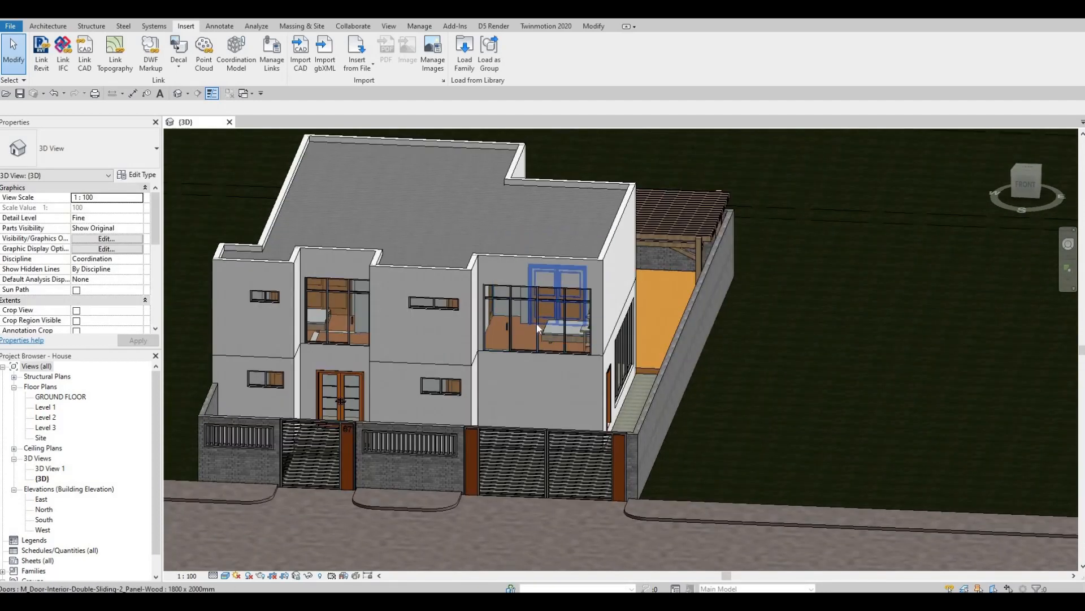
left_click(563, 332)
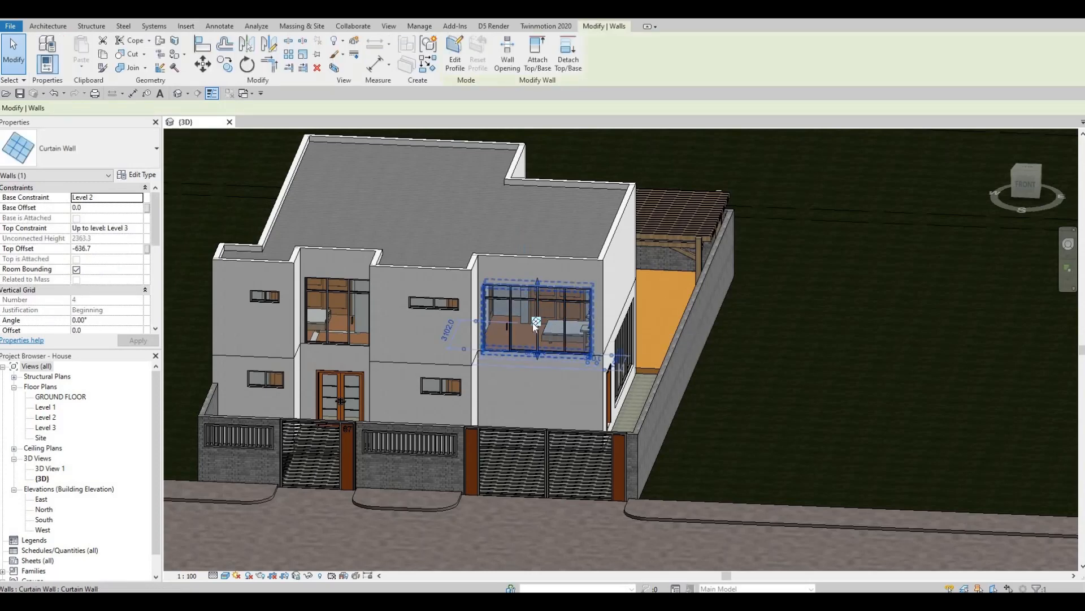
key("Escape")
Delete the three vertical grid lines, with their mullions, from the front bedroom's curtain wall on the upper floor
scroll(537, 306, "up", 3)
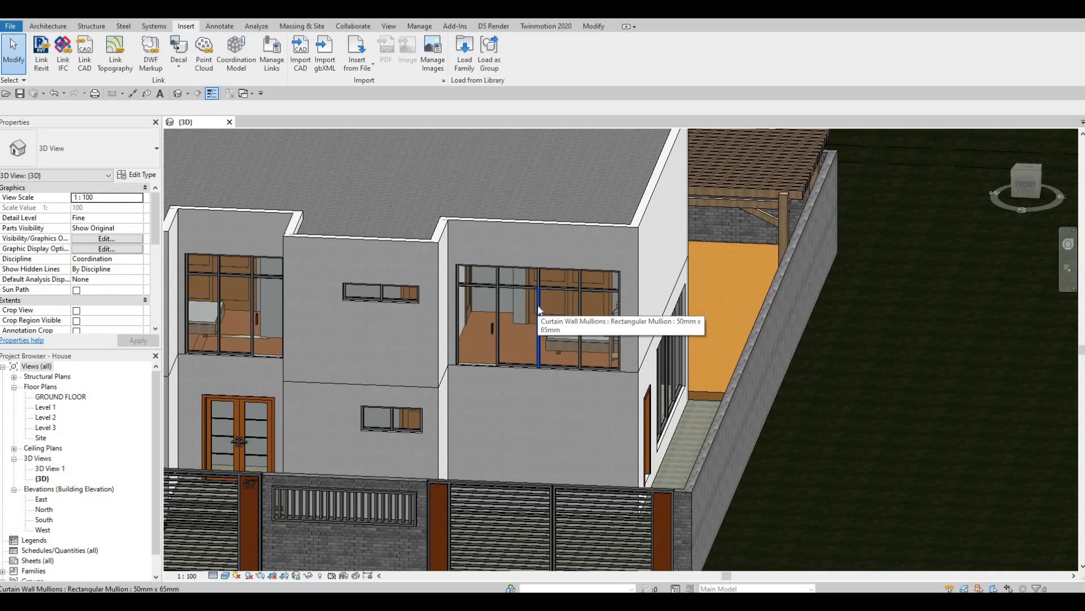
scroll(489, 295, "up", 2)
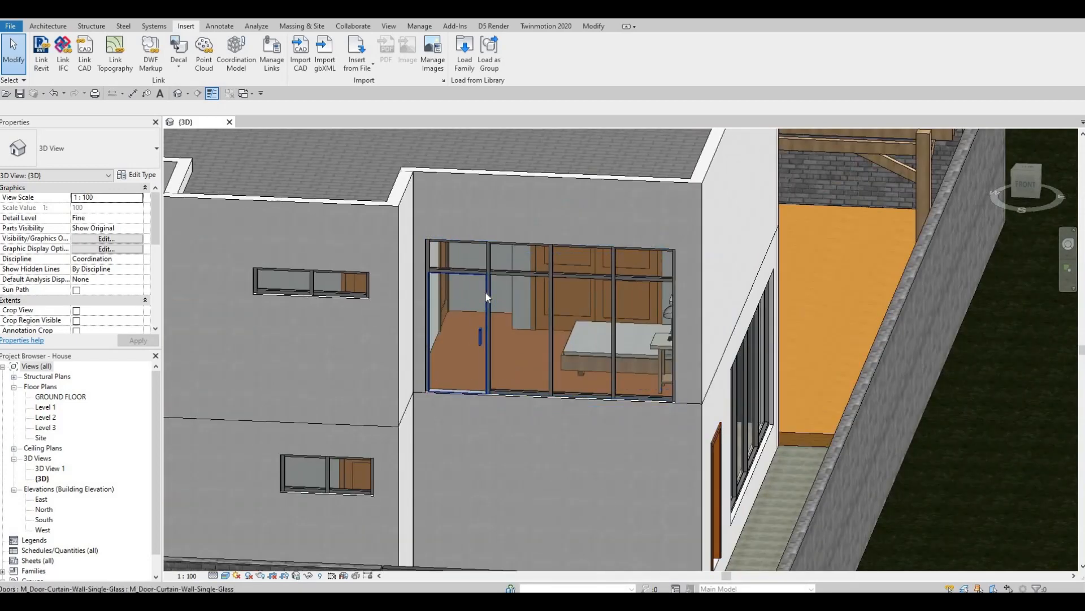
left_click(486, 297)
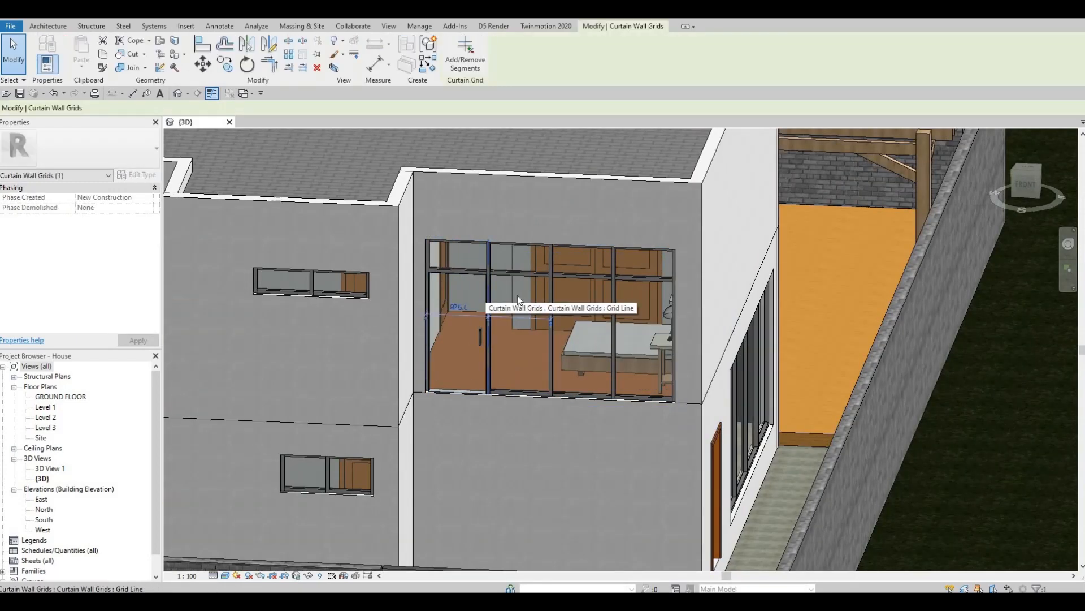
key("Delete")
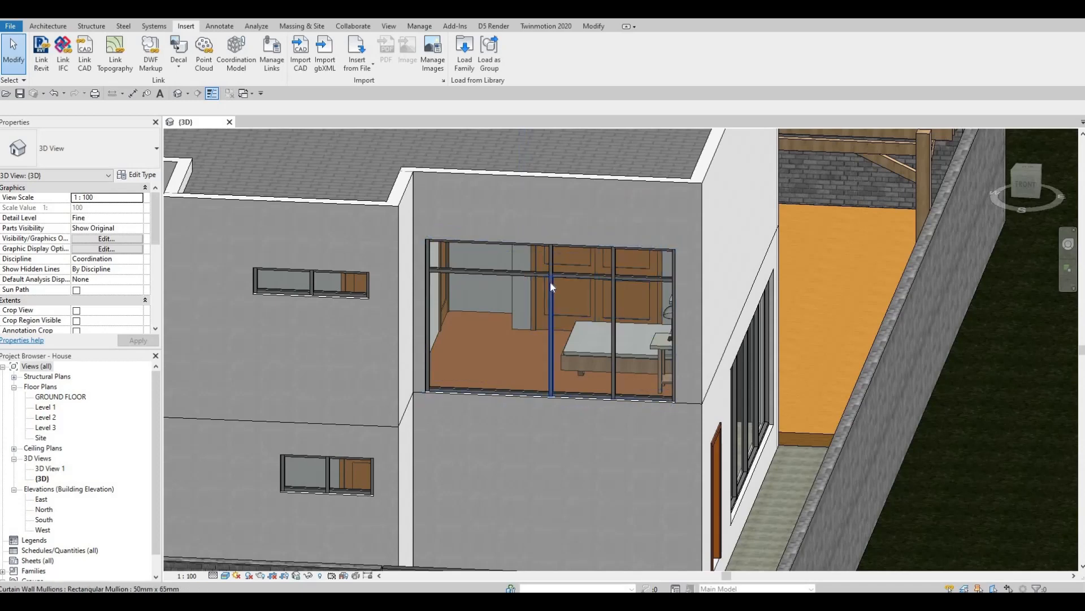
key("Tab")
key("Tab")
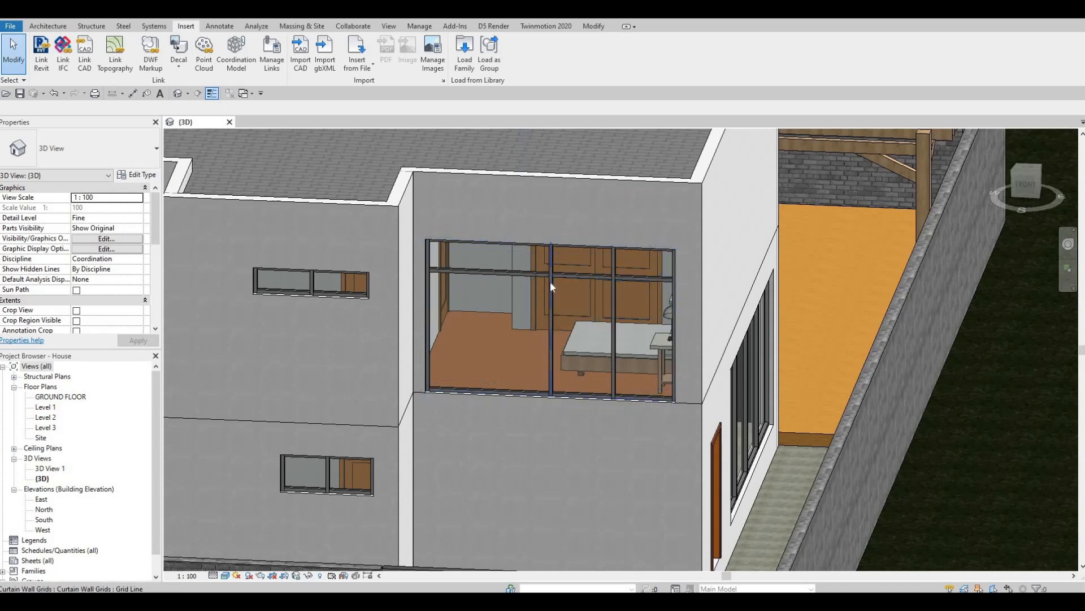
left_click(550, 282)
key("Delete")
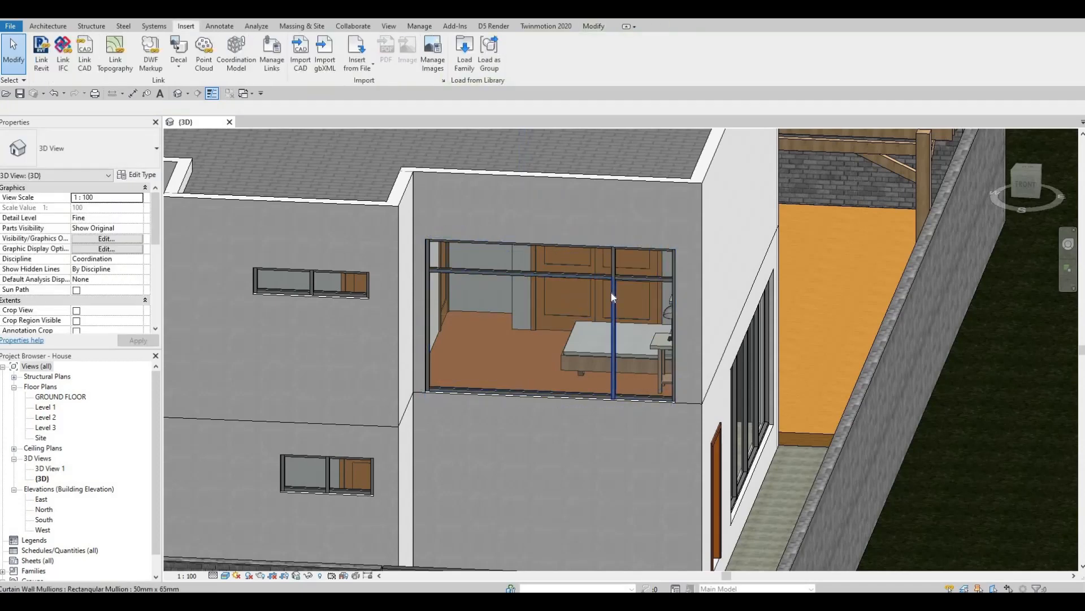
key("Tab")
key("Tab")
left_click(612, 297)
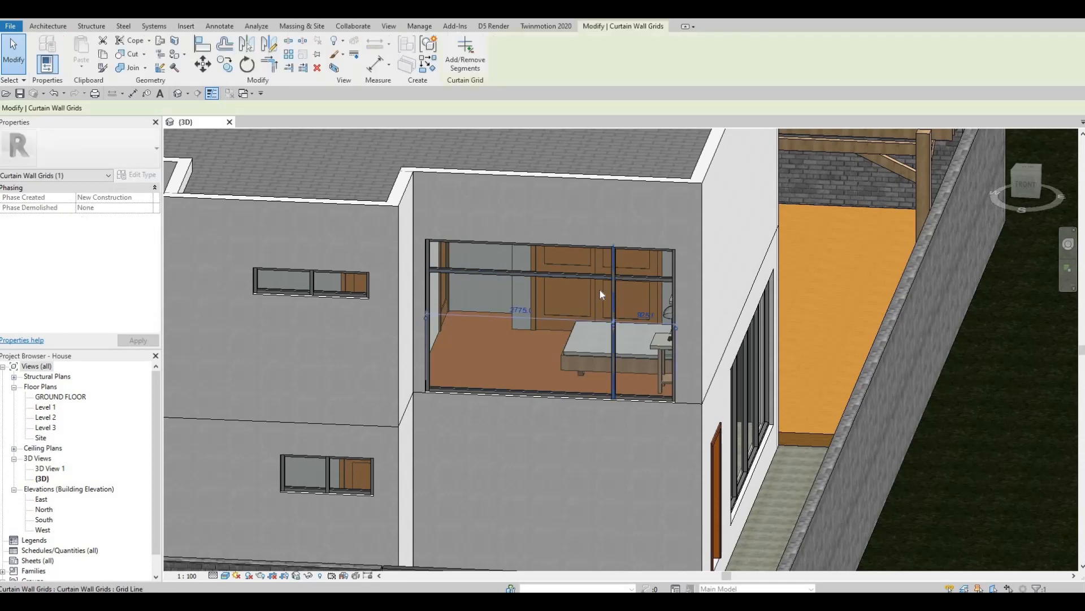
key("Delete")
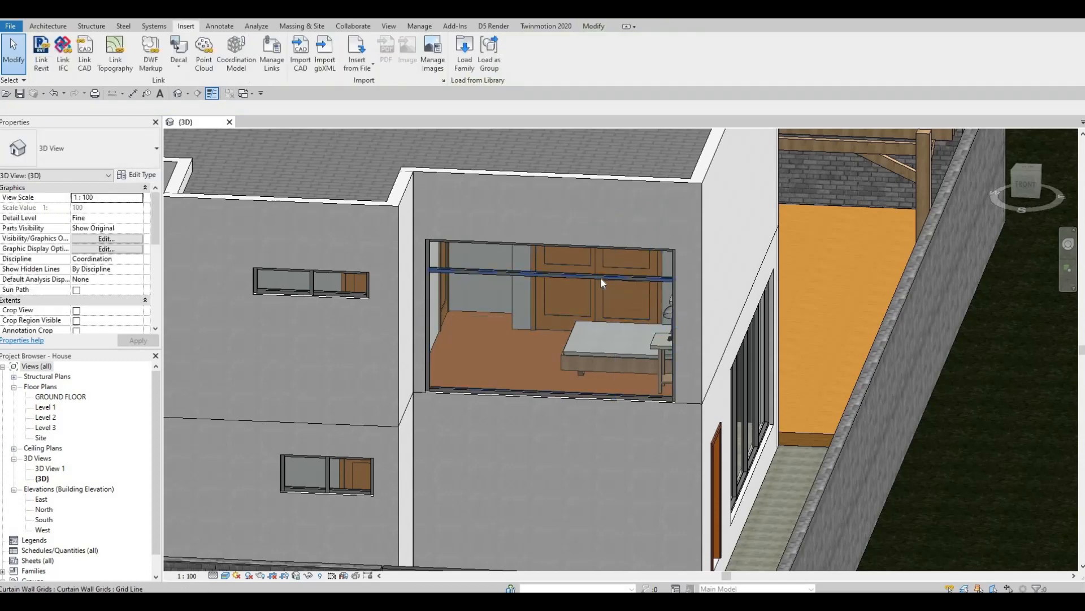
Delete the horizontal grid line of the front bedroom's curtain wall, leaving a single undivided glass panel
key("Tab")
key("Tab")
key("Tab")
key("Tab")
left_click(600, 277)
key("Delete")
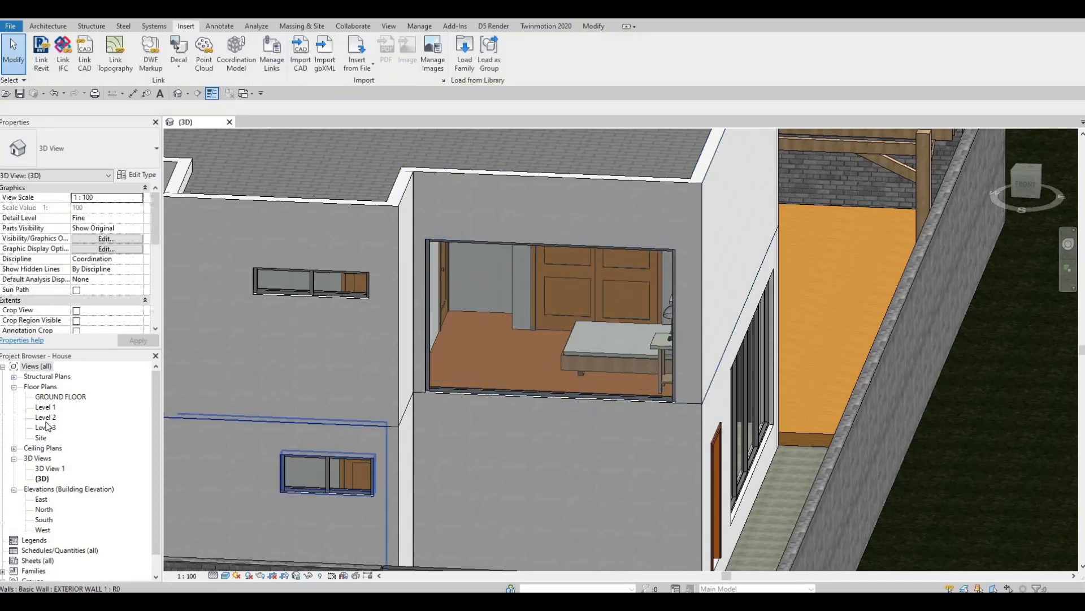
On the Level 2 floor plan, shorten the front bedroom's curtain wall from its bed-side end to about 2280 mm
double_click(134, 417)
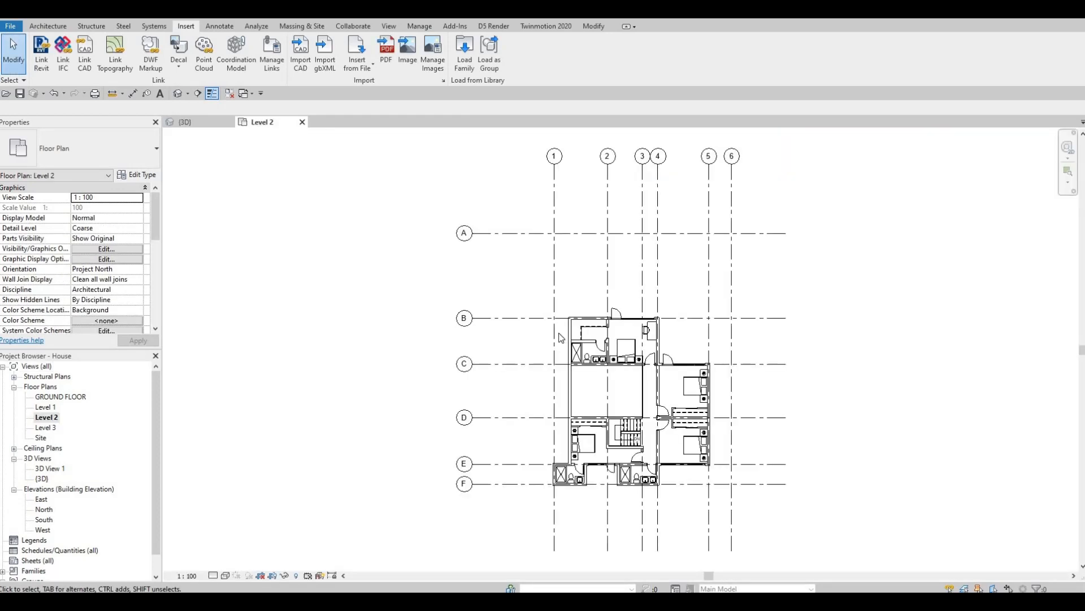
scroll(613, 435, "up", 5)
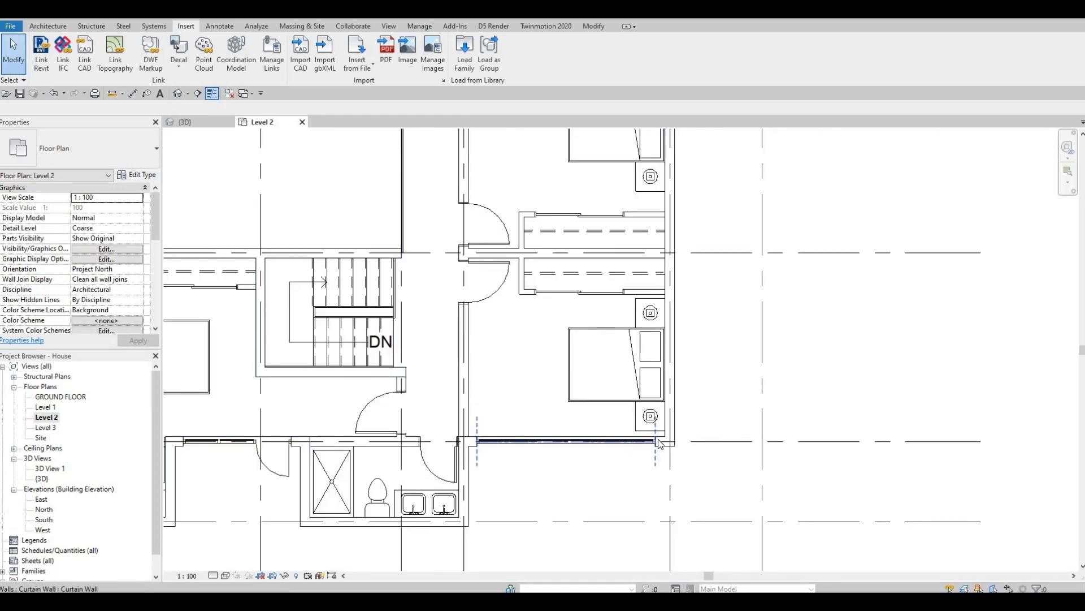
left_click(610, 430)
scroll(611, 431, "up", 2)
left_click_drag(586, 449, 512, 445)
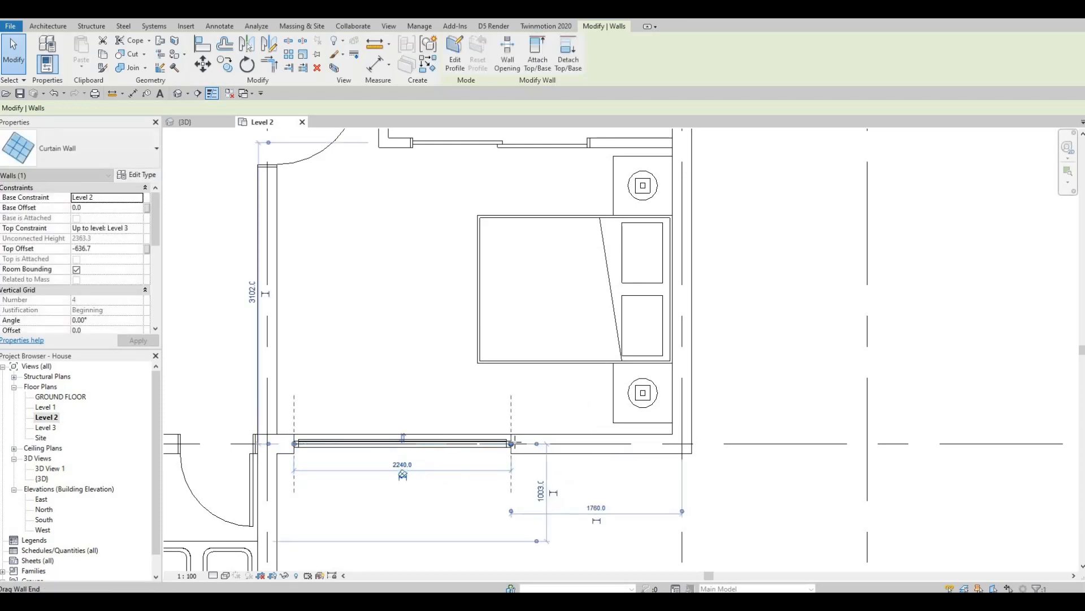
On the Level 2 floor plan, extend the curtain wall's opposite end to the face of the adjoining bathroom-side wall
left_click(213, 121)
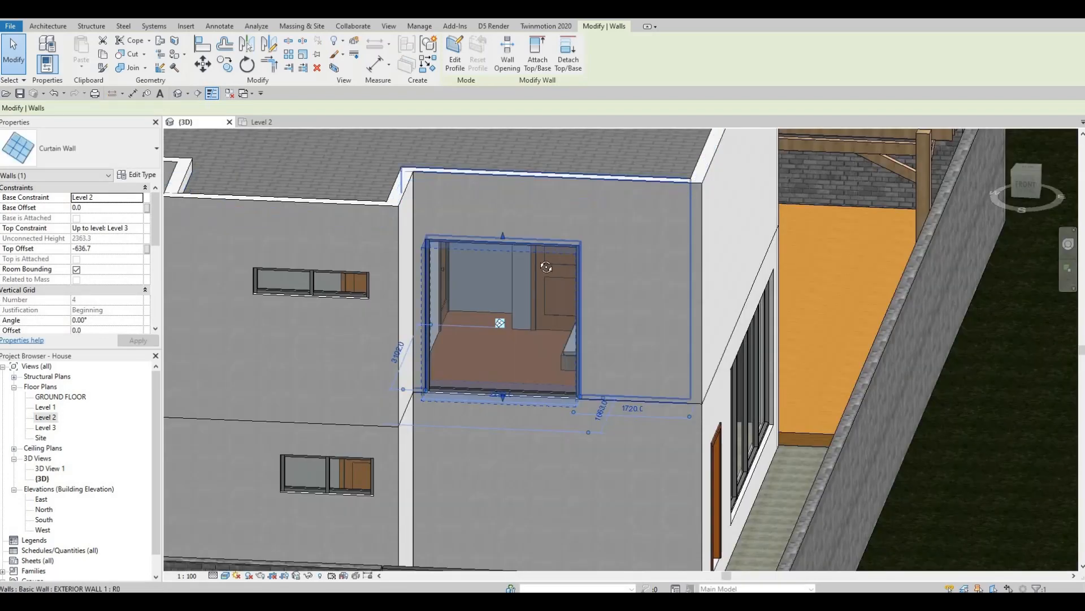
middle_click_drag(546, 267, 553, 258, "shift")
left_click(649, 262)
middle_click_drag(649, 262, 630, 255, "shift")
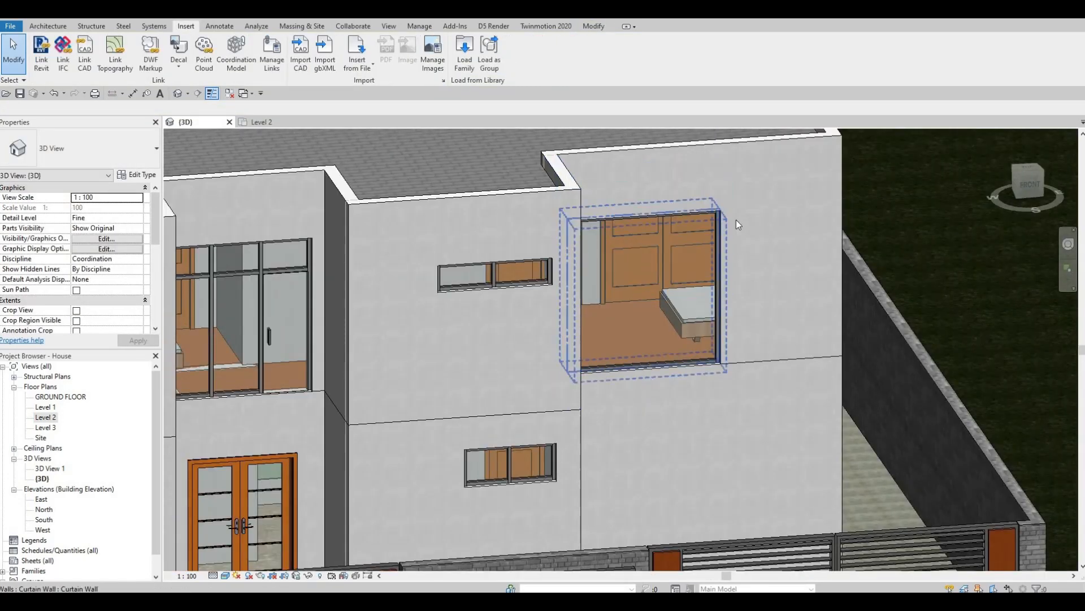
middle_click_drag(606, 323, 613, 261, "shift")
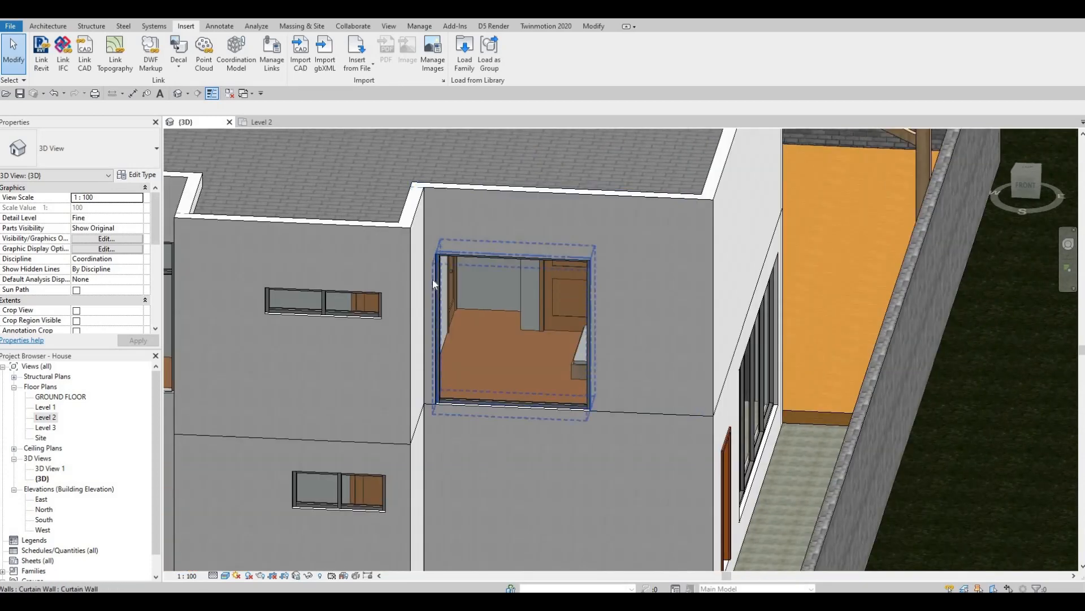
scroll(428, 279, "up", 2)
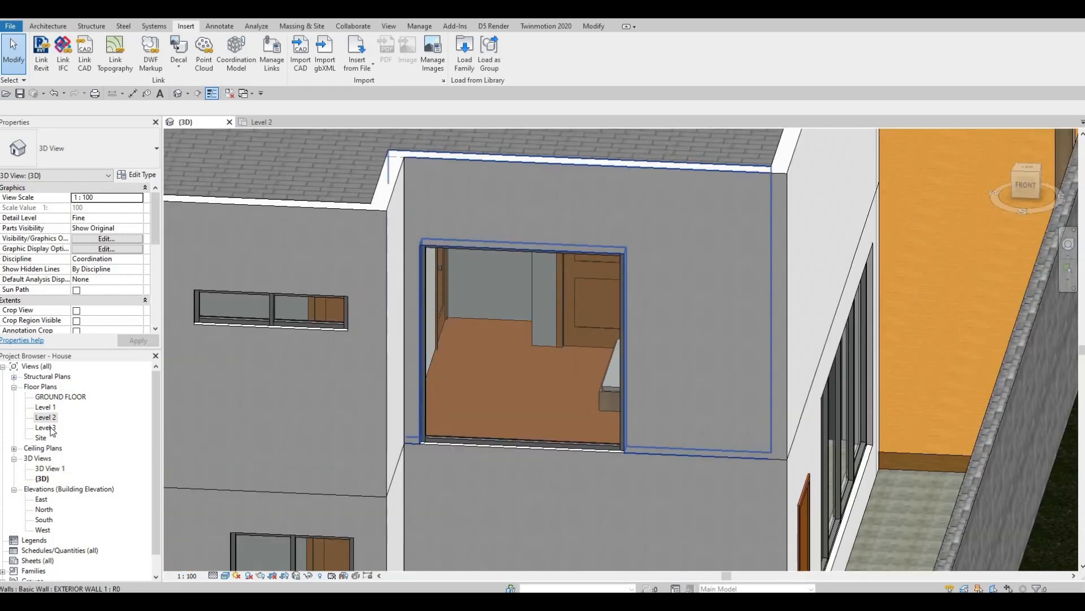
double_click(45, 417)
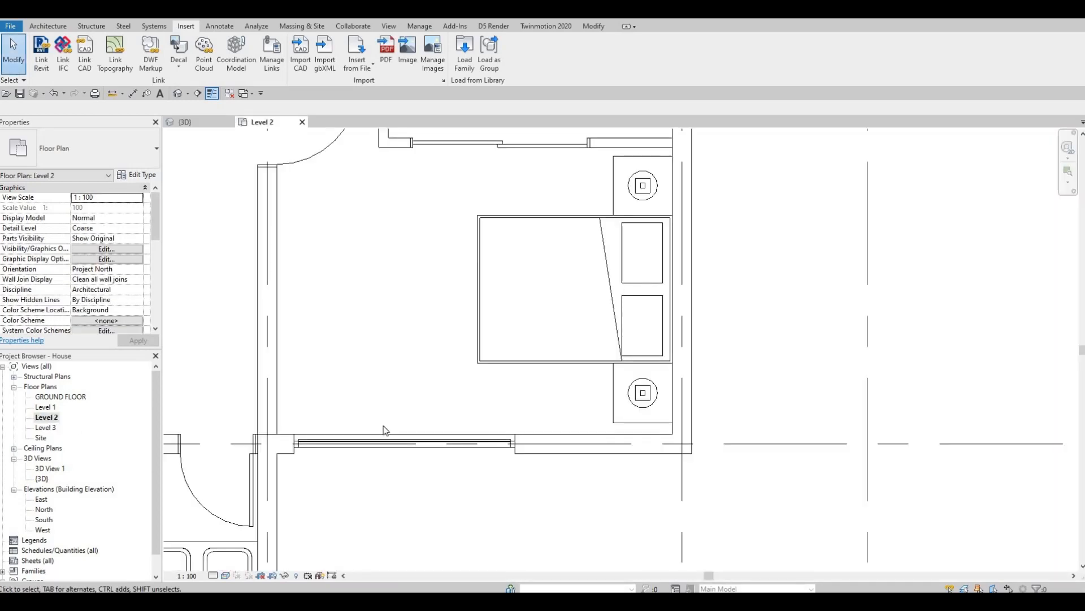
scroll(383, 431, "up", 2)
left_click(310, 414)
scroll(286, 415, "up", 1)
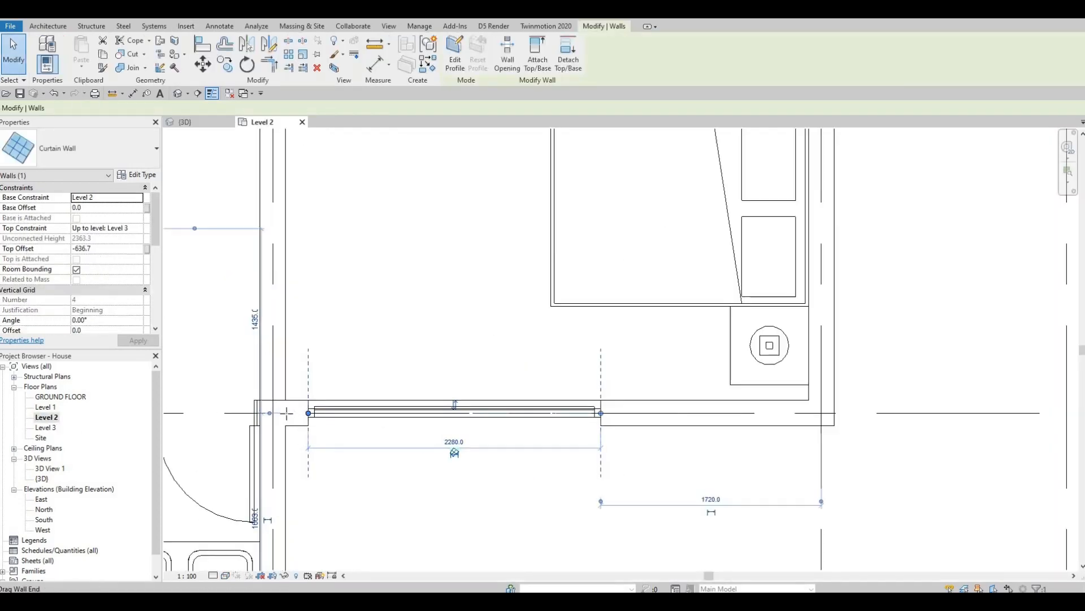
left_click_drag(286, 414, 287, 414)
left_click(473, 444)
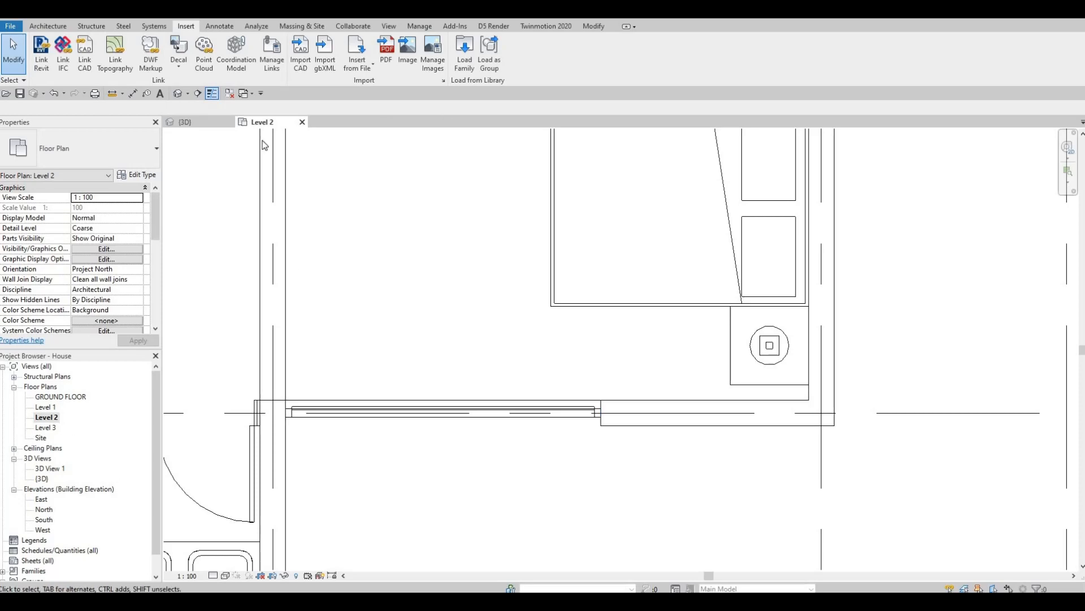
Change the wall join at the front bedroom's outer corner to Square off, using the next configuration so the front wall runs through
key("ctrl+Tab")
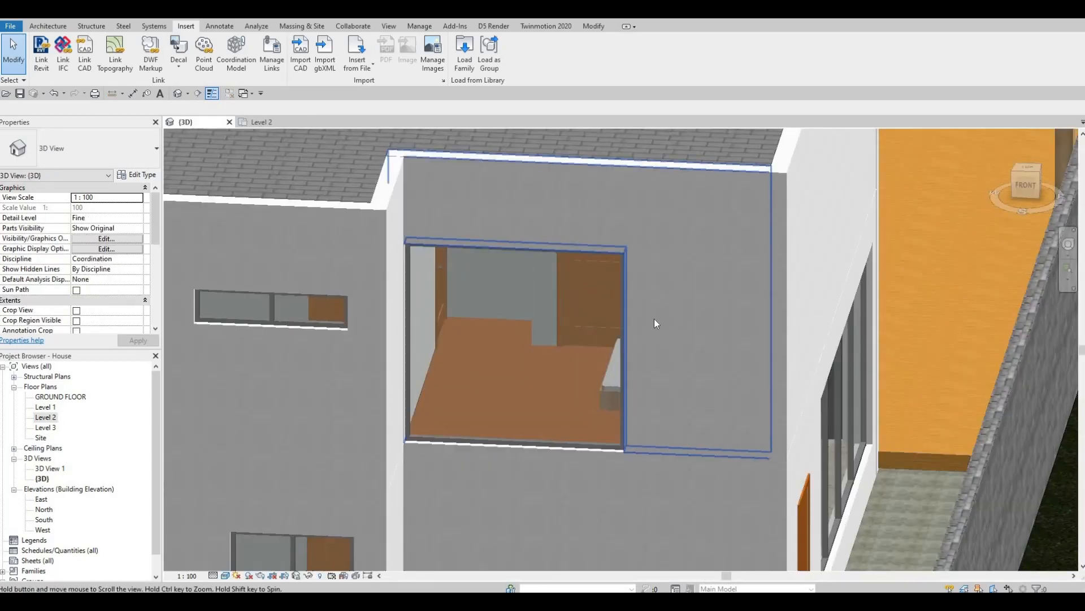
middle_click_drag(655, 309, 656, 297)
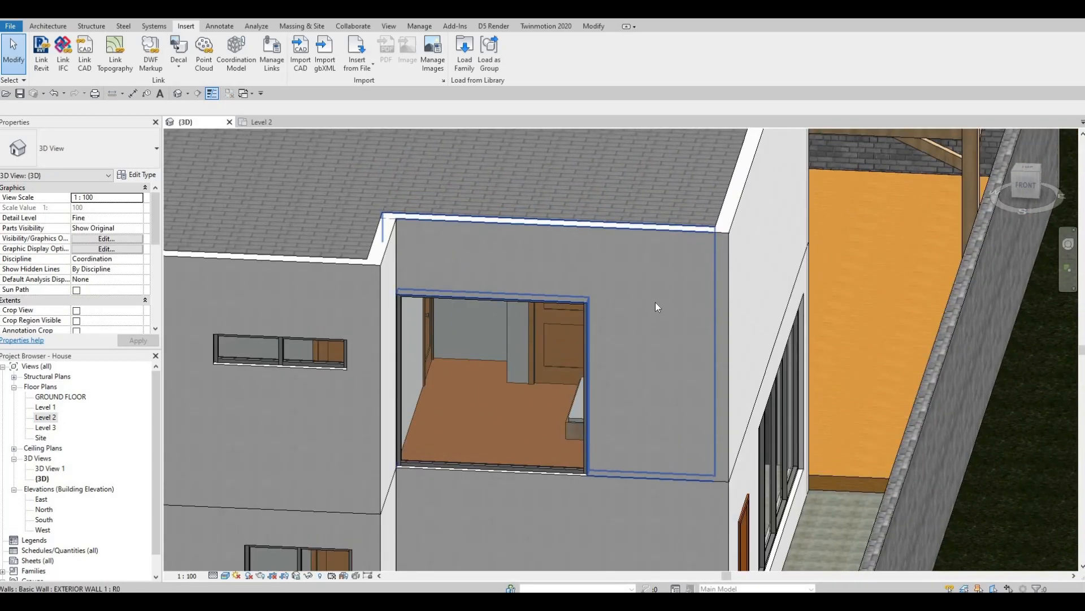
scroll(656, 301, "up", 2)
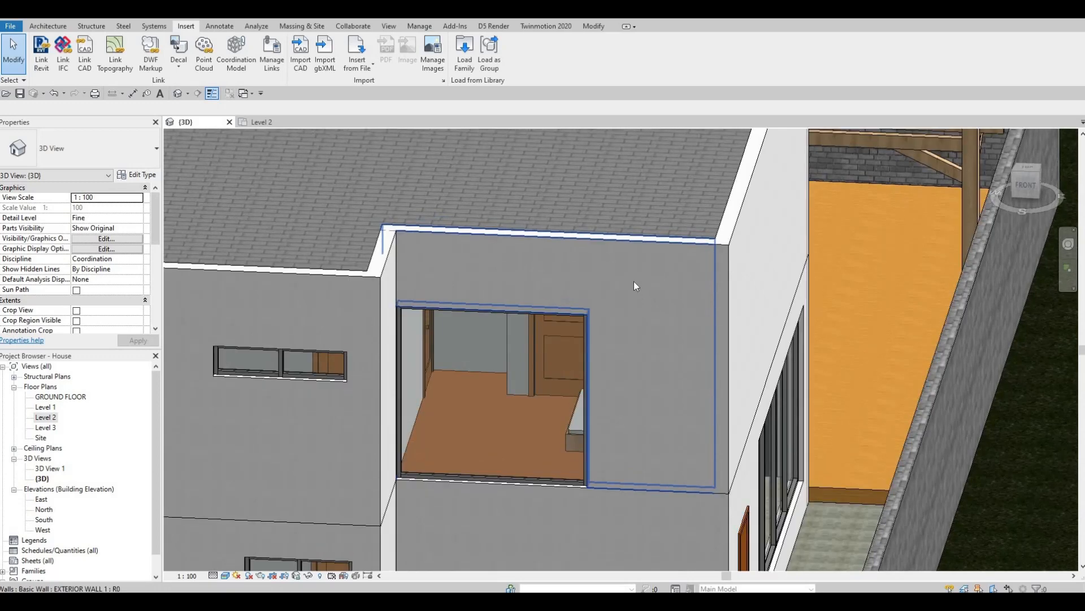
left_click(597, 244)
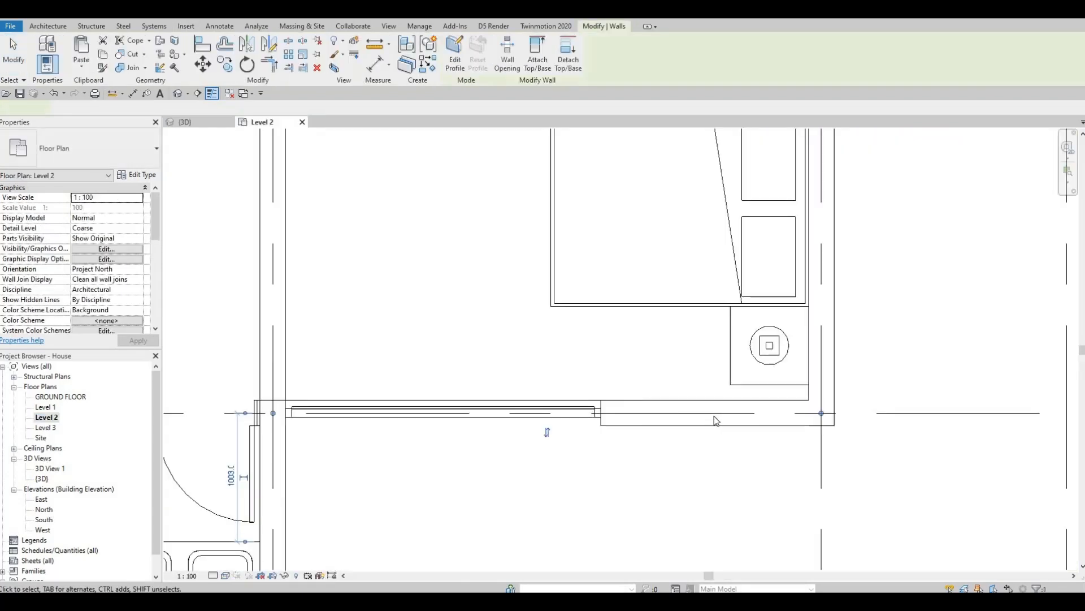
key("Escape")
left_click(186, 26)
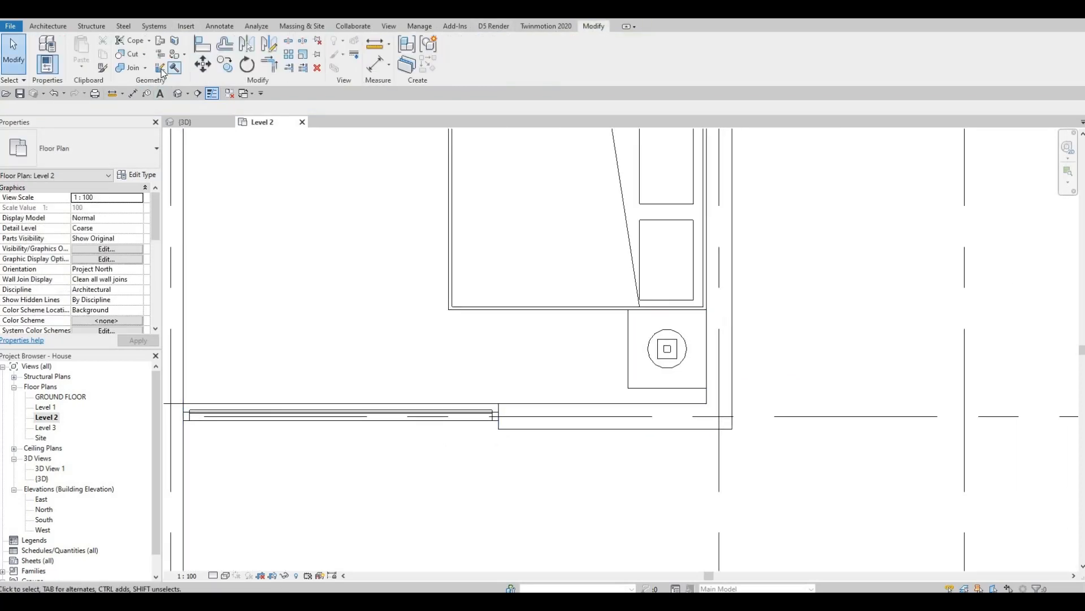
left_click(701, 406)
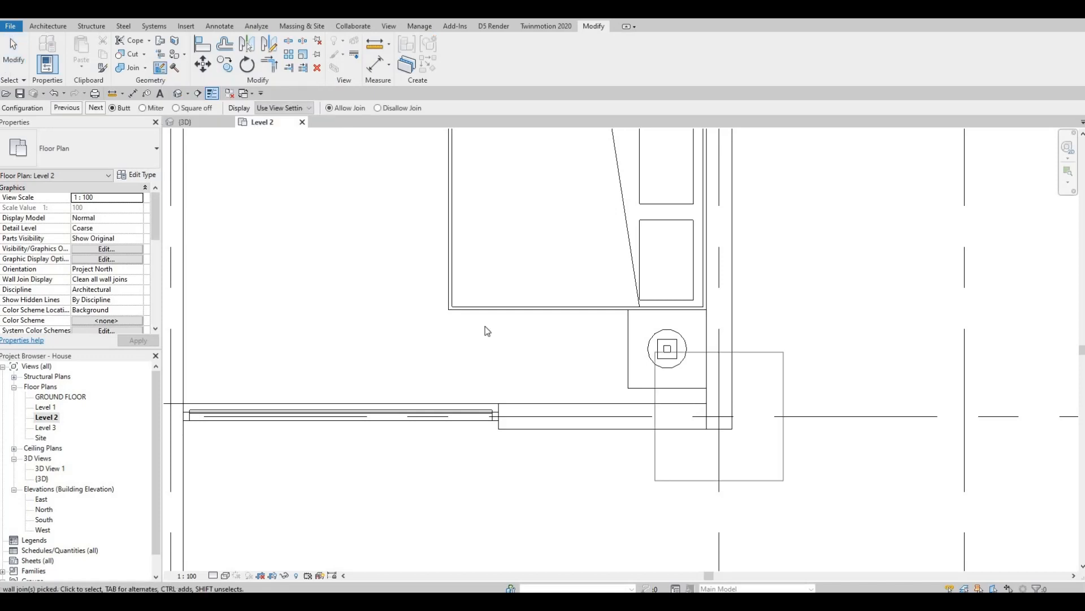
left_click(176, 108)
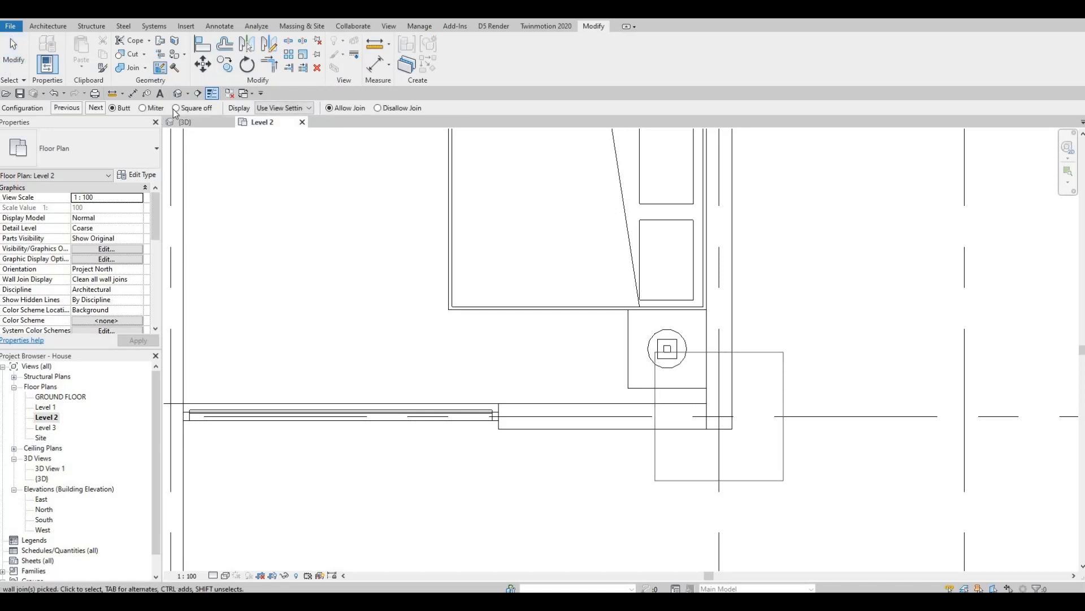
left_click(93, 110)
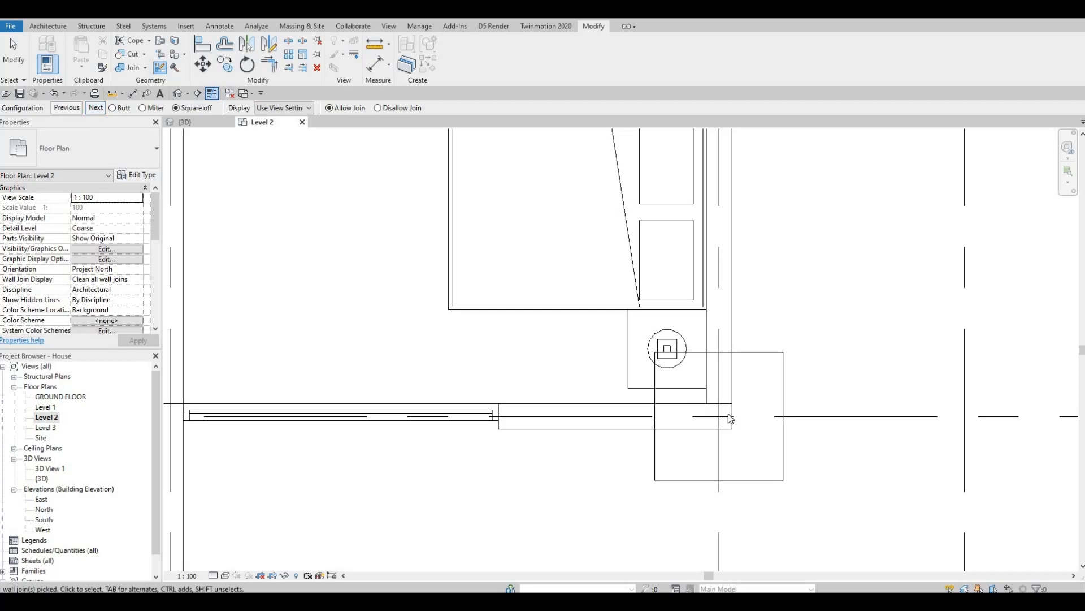
key("Escape")
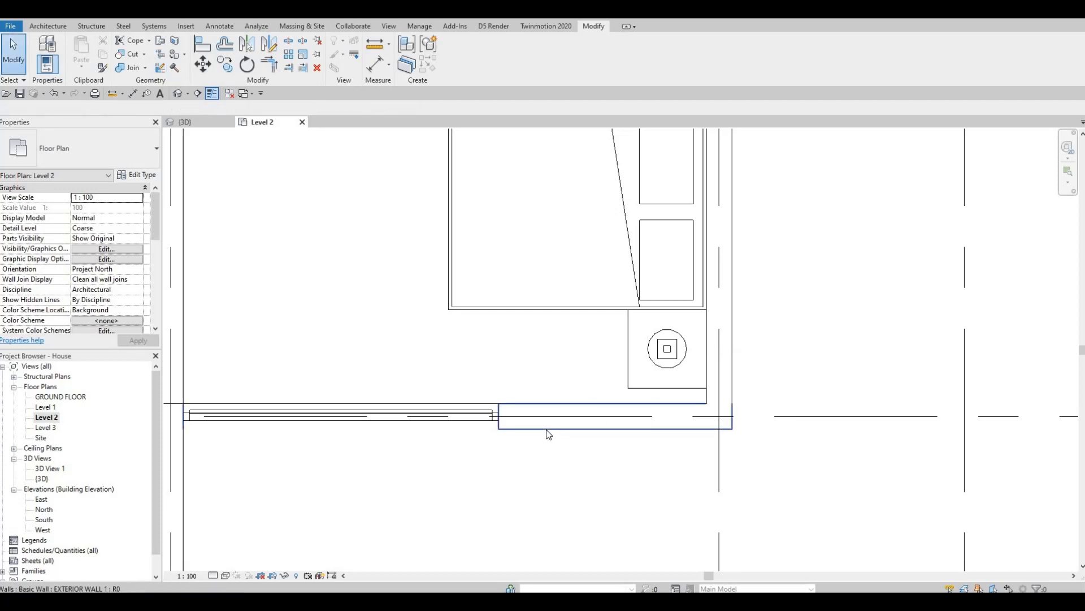
key("s")
key("d")
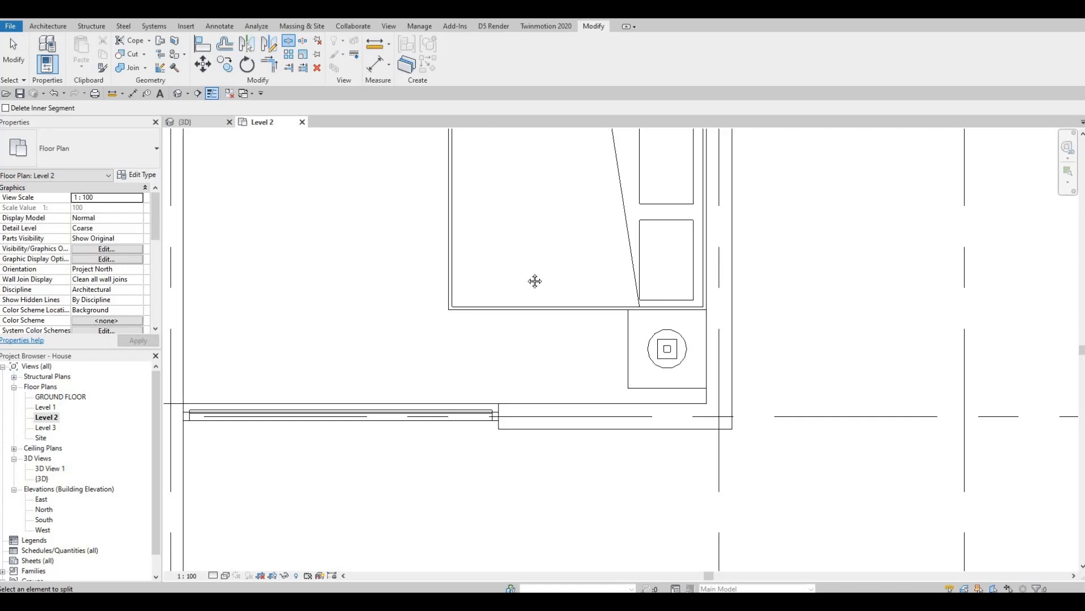
key("ctrl+Tab")
key("Escape")
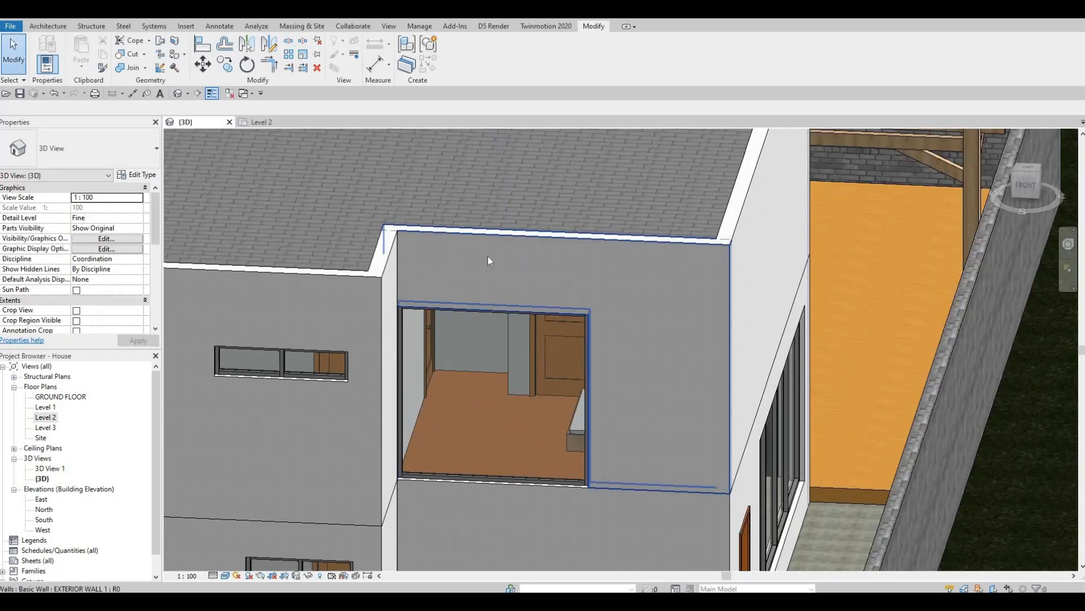
In the 3D view, raise the top of the front bedroom's exterior wall slightly above the adjoining parapets
left_click(547, 235)
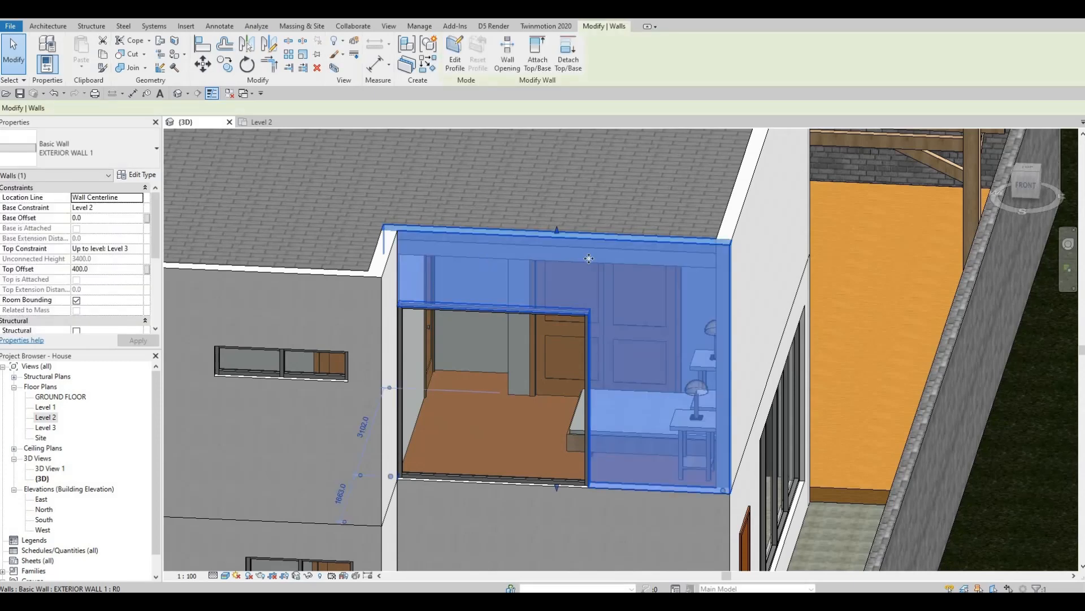
scroll(555, 249, "down", 1)
left_click_drag(548, 240, 549, 224)
key("Escape")
middle_click_drag(611, 243, 548, 178, "shift")
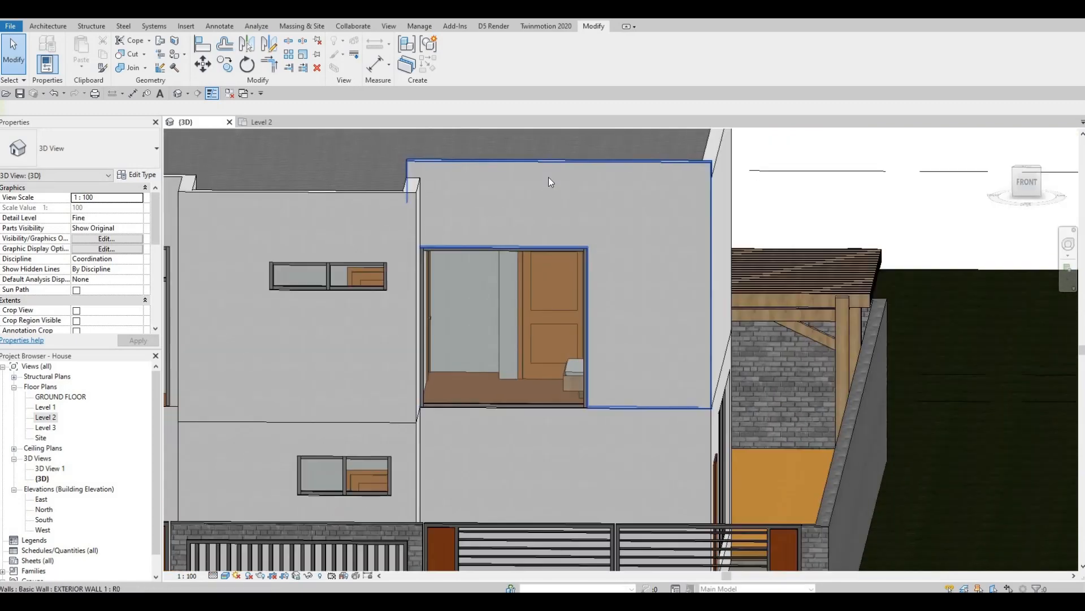
In the 3D view, readjust the top height of the front bedroom's exterior wall relative to the adjoining parapets
left_click(558, 160)
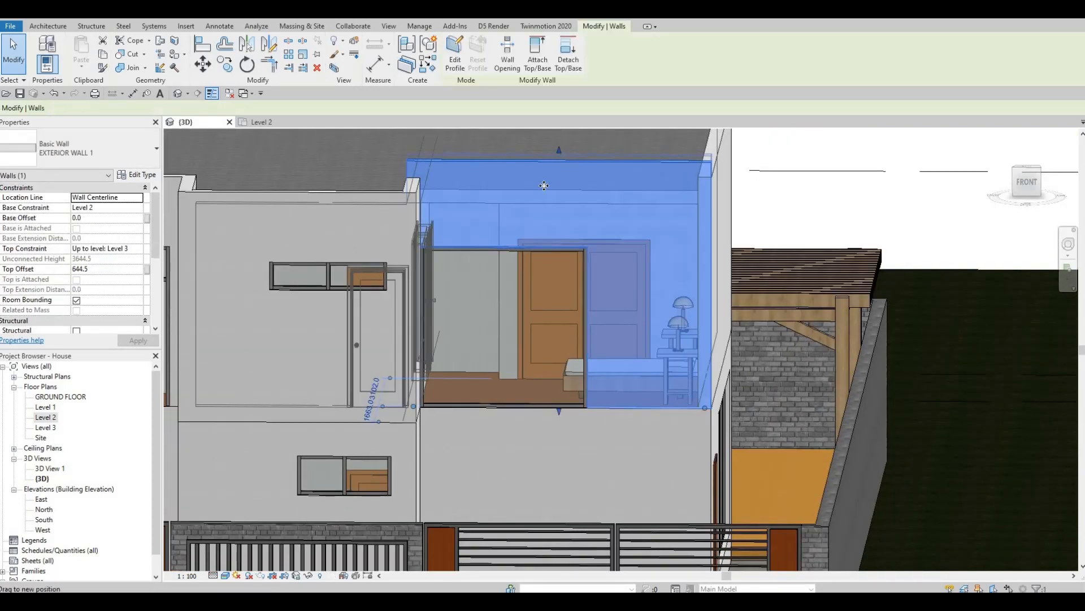
middle_click_drag(488, 248, 662, 171)
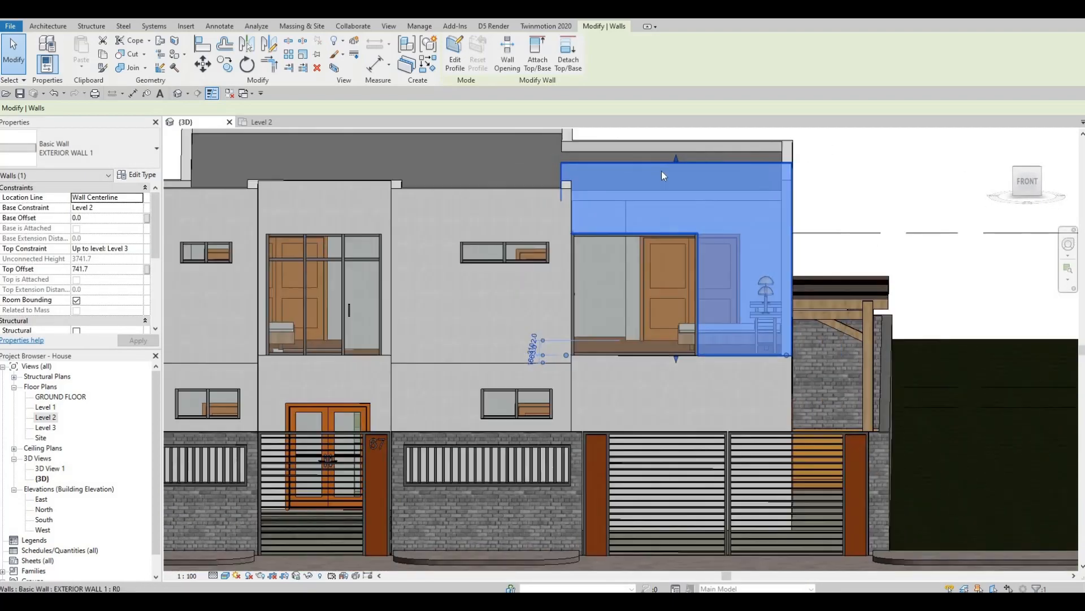
key("Escape")
left_click(667, 163)
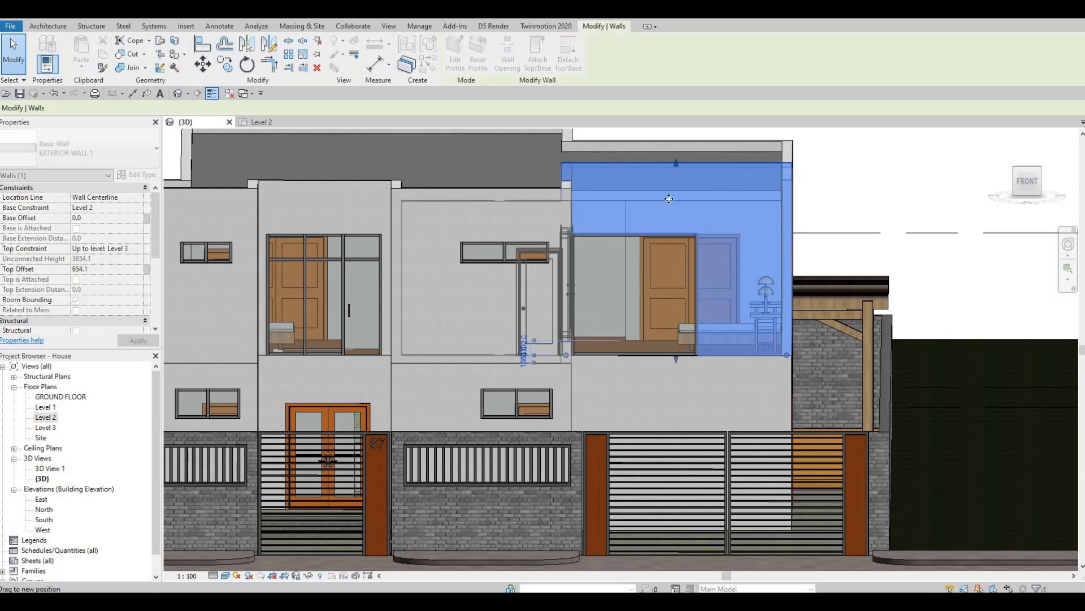
middle_click_drag(704, 260, 613, 213, "shift")
key("Escape")
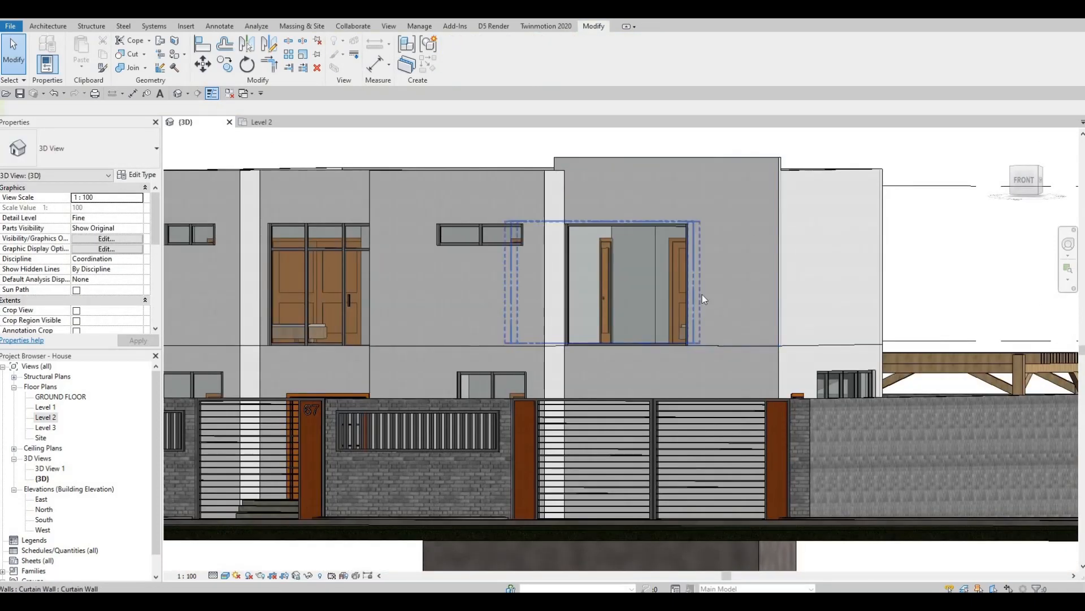
Divide the front bedroom's curtain wall with two vertical grid lines at its third points and a horizontal one 500 mm below the top
middle_click_drag(727, 355, 660, 337, "shift")
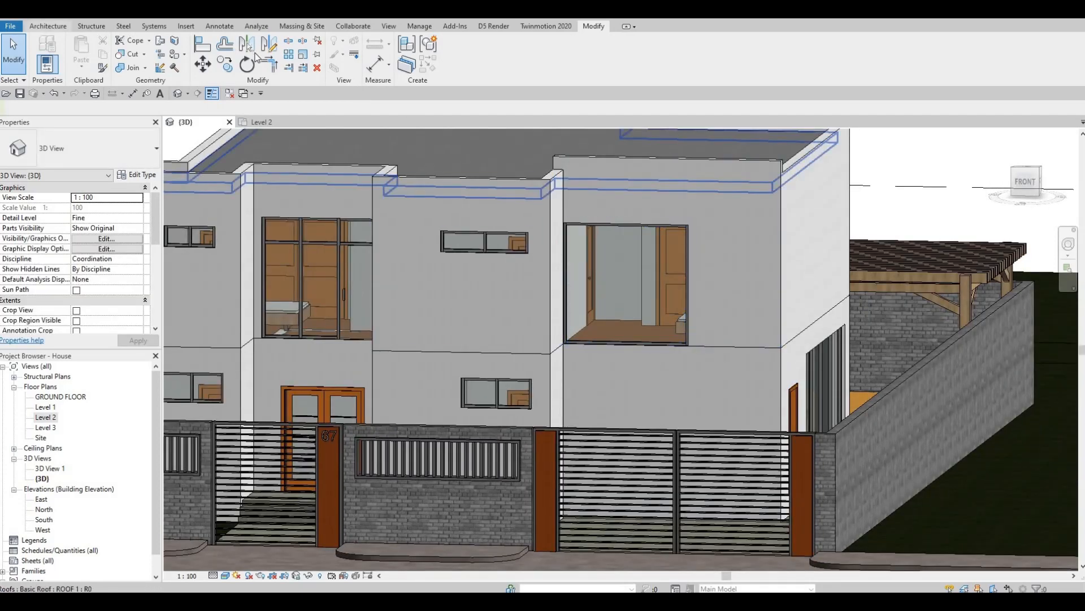
left_click(48, 26)
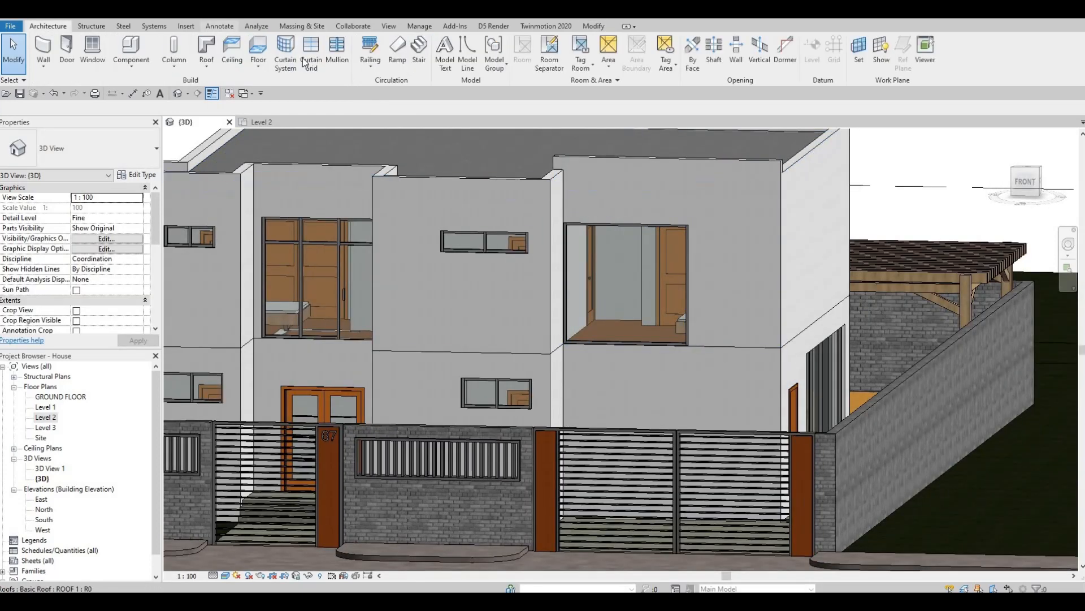
left_click(606, 343)
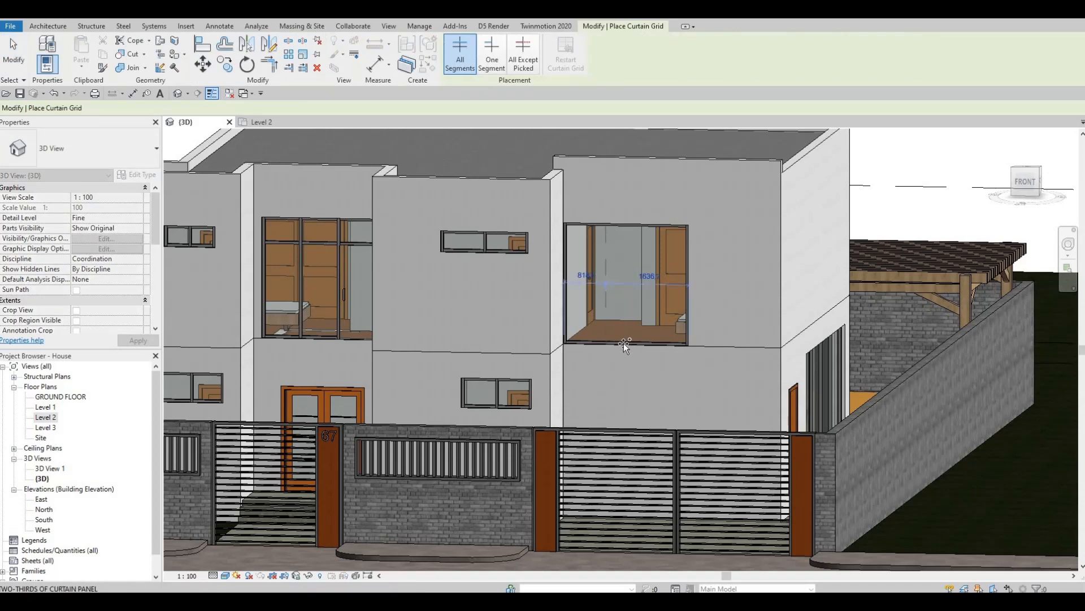
left_click(649, 338)
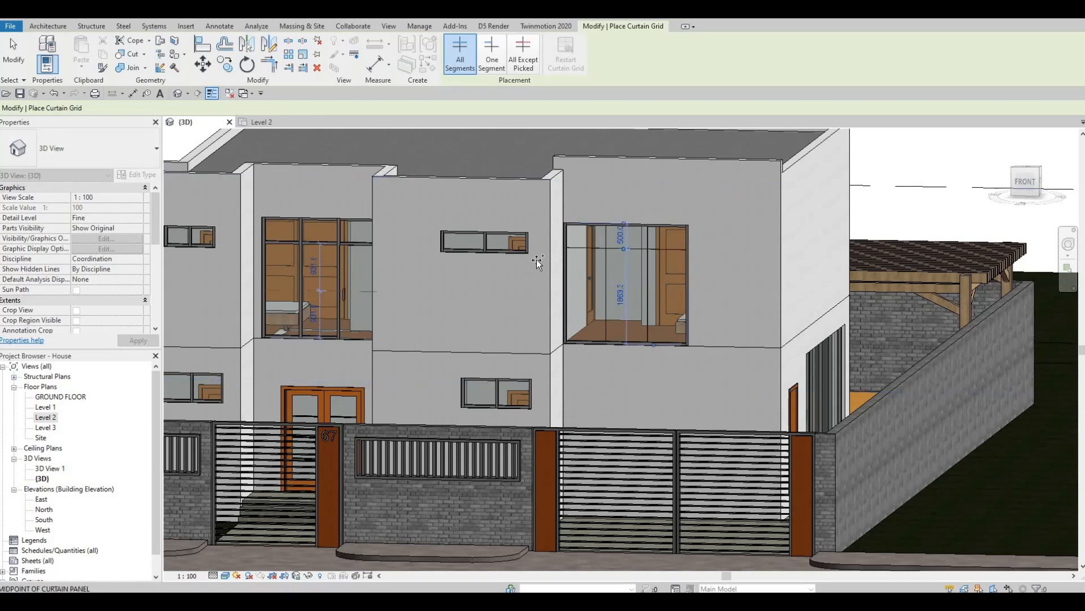
key("Escape")
key("Escape")
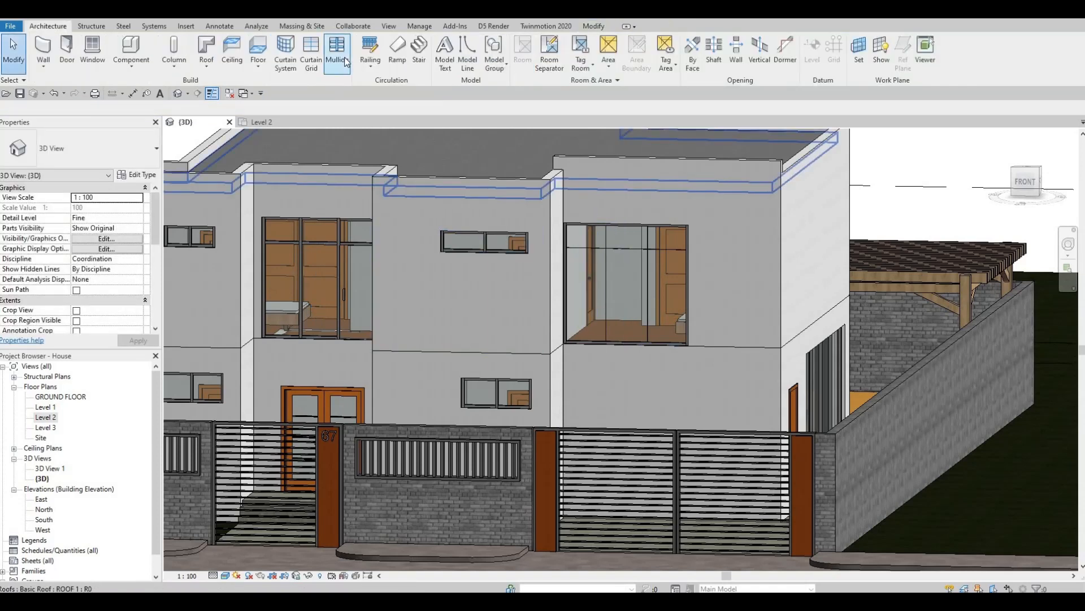
Add 50 x 65 mm rectangular mullions along the new grid lines of the front bedroom's curtain wall
left_click(611, 270)
key("Escape")
key("Escape")
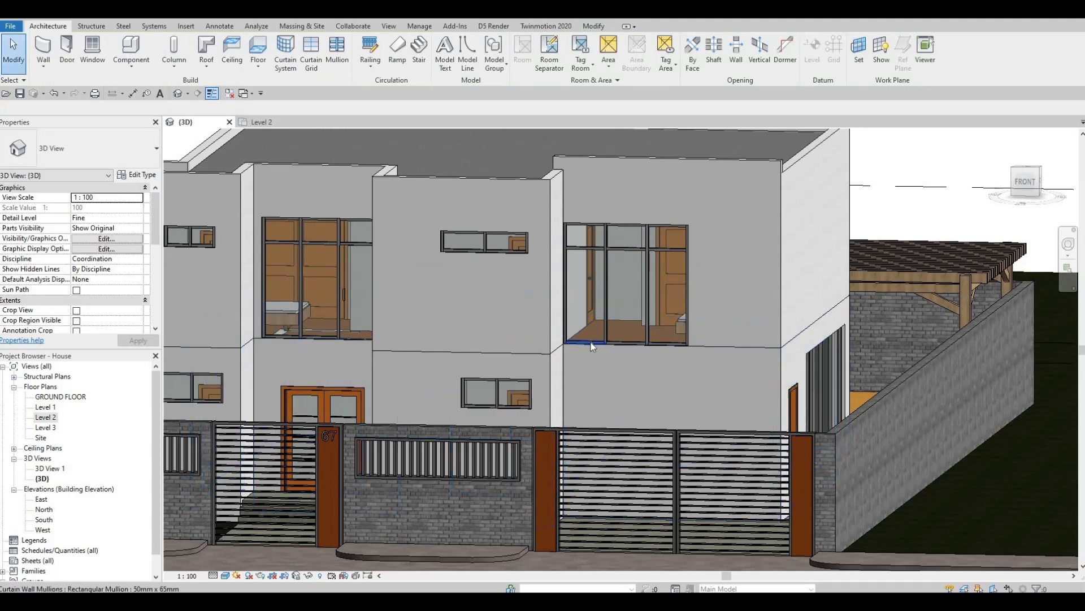
Delete the bottom mullion below the curtain wall's bathroom-side panel and change that panel to M_Door-Curtain-Wall-Single-Glass
left_click(589, 342)
key("Escape")
scroll(592, 331, "up", 4)
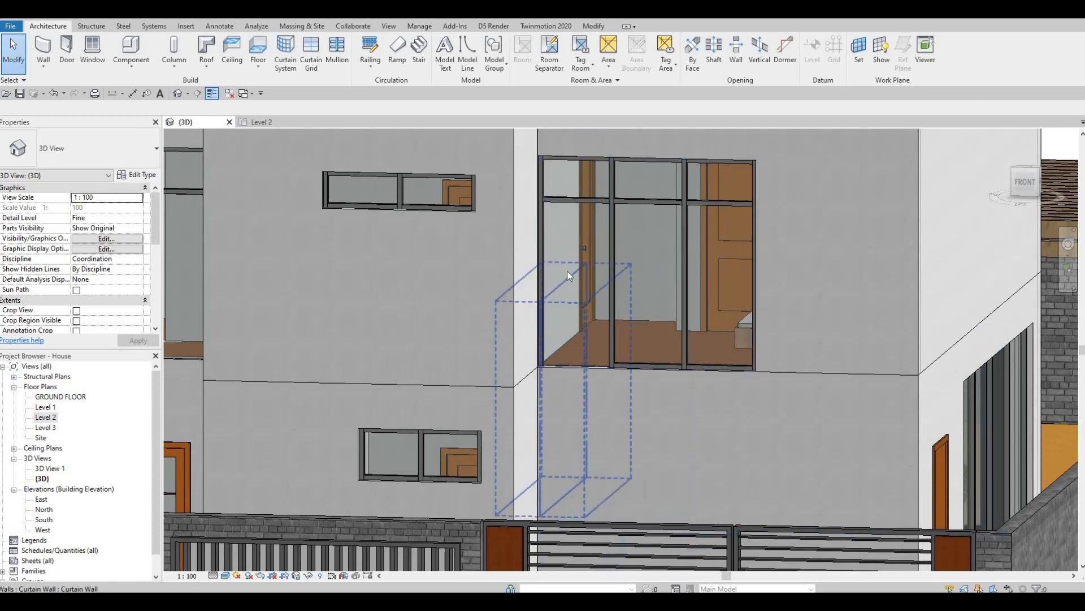
left_click(568, 271)
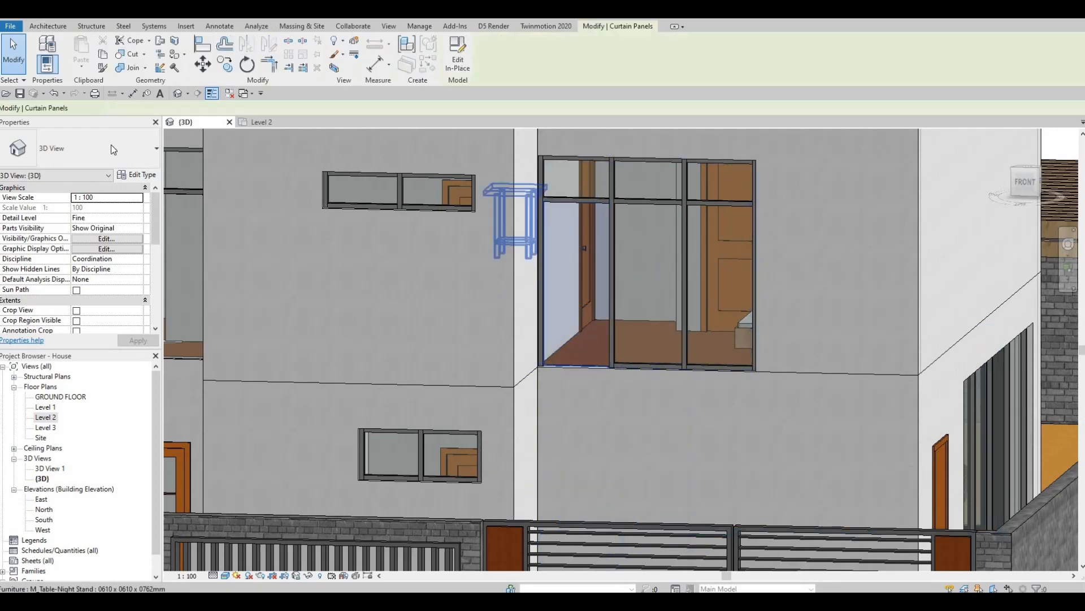
left_click(113, 149)
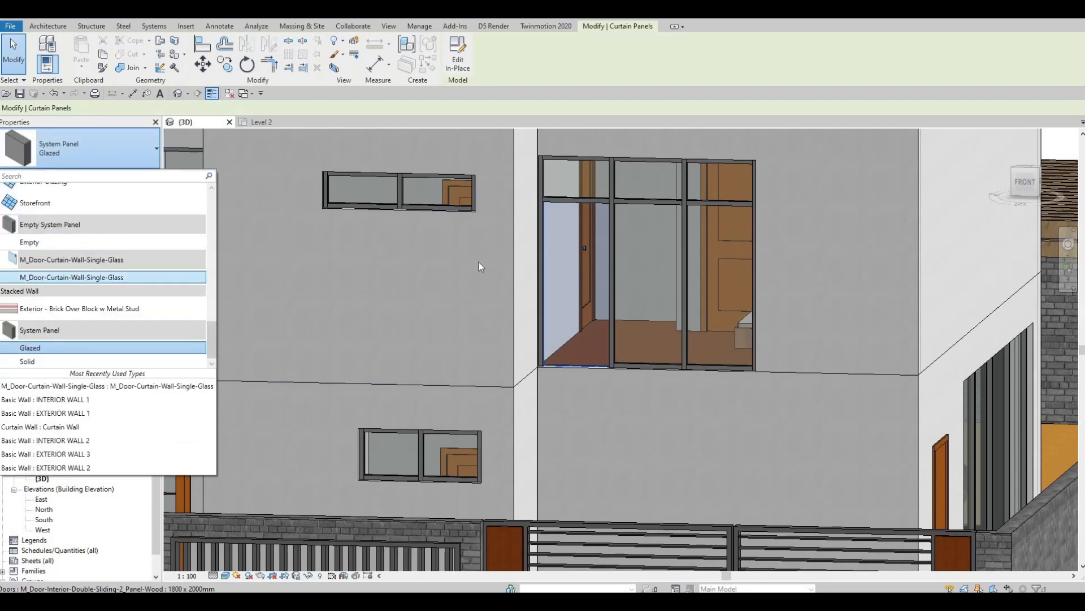
key("Escape")
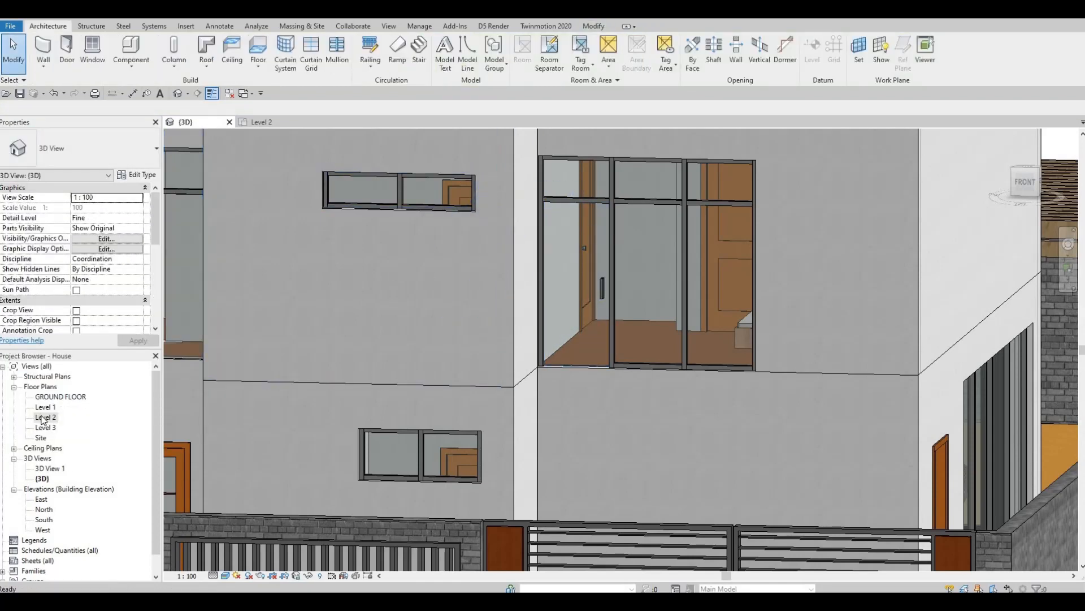
On the Level 2 floor plan, flip the front bedroom's curtain wall door so it swings outwards
double_click(44, 417)
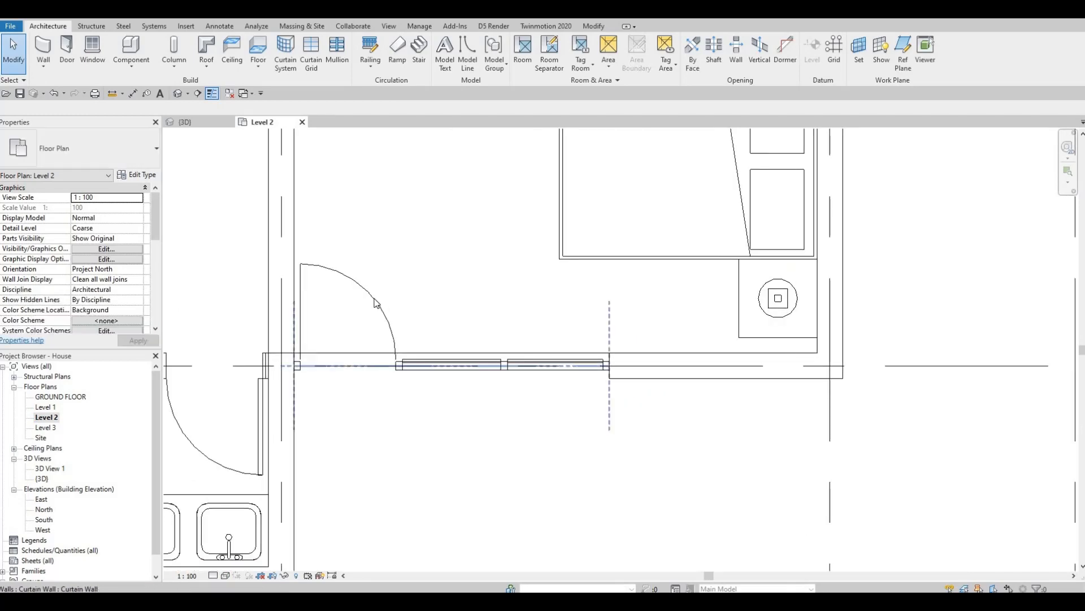
left_click(374, 299)
left_click(323, 292)
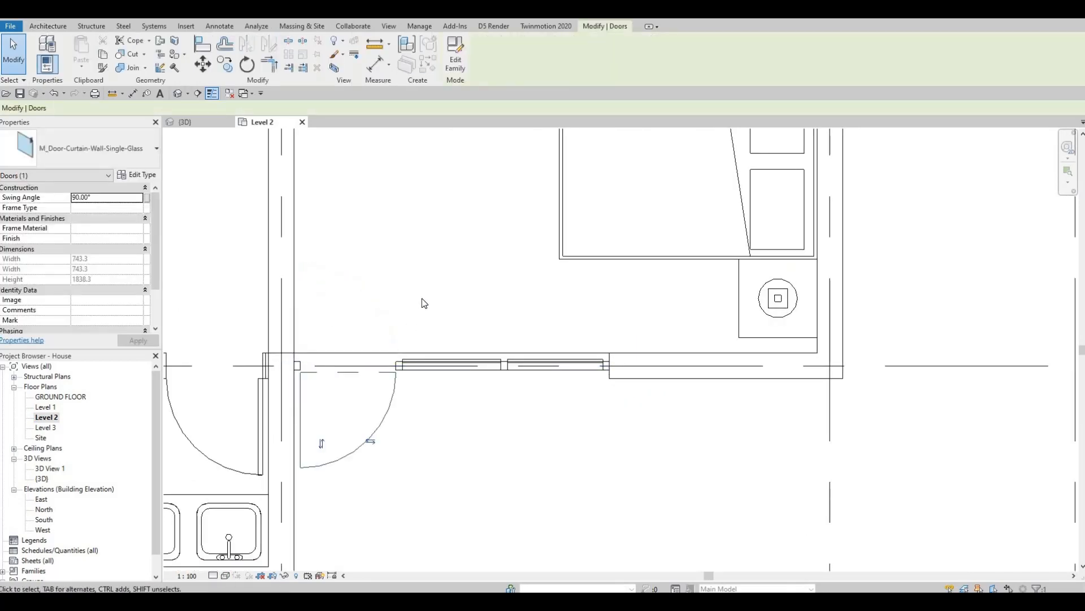
scroll(425, 303, "down", 4)
key("Escape")
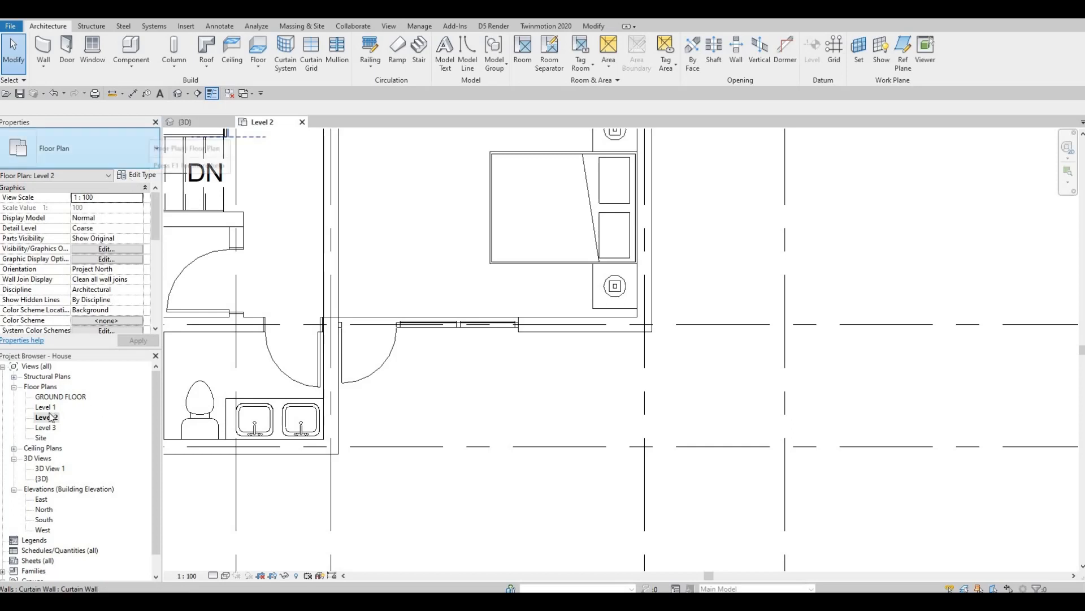
Open the South elevation and raise the top of the front bedroom's exterior wall slightly
double_click(45, 520)
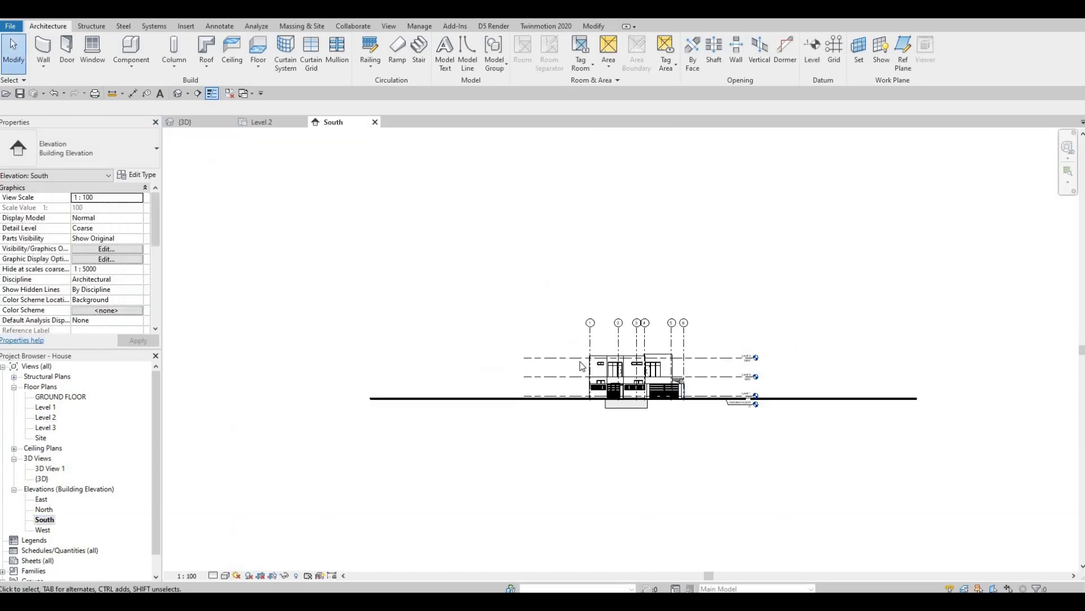
scroll(534, 325, "up", 8)
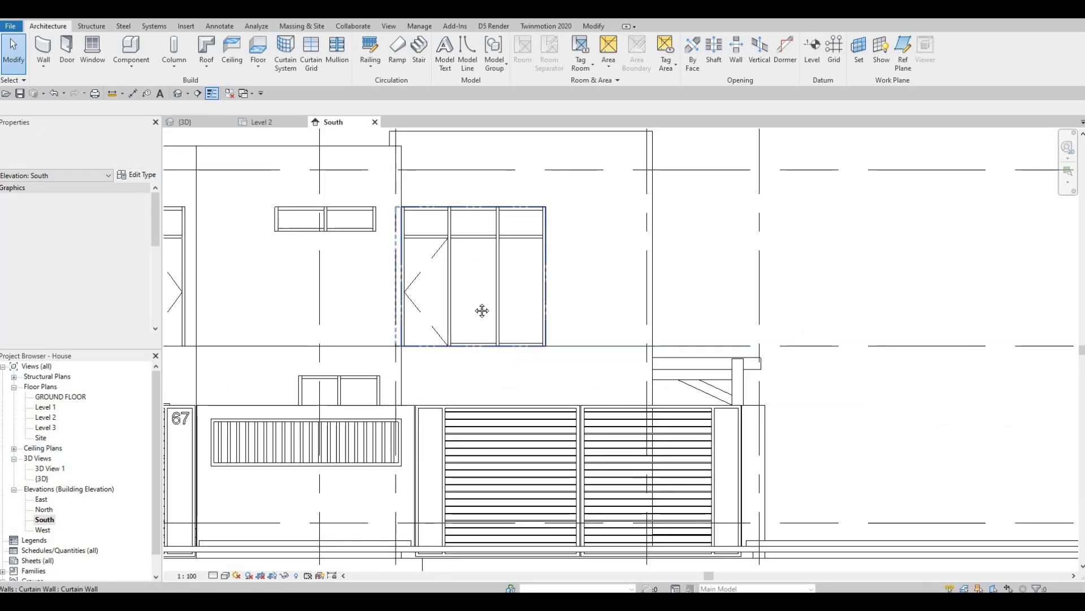
middle_click_drag(475, 303, 470, 364)
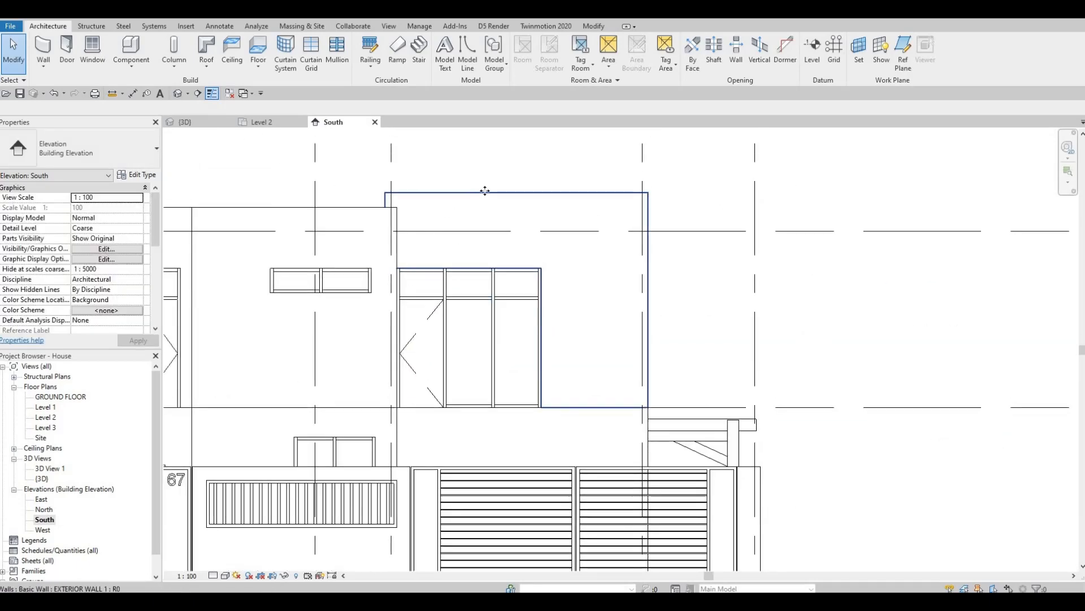
left_click(514, 192)
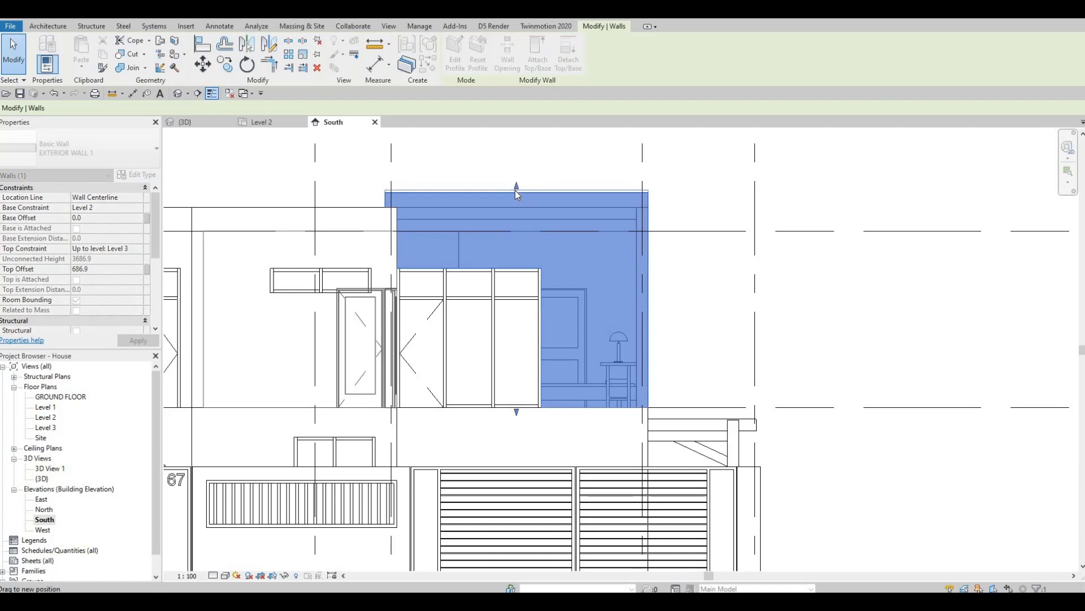
key("Escape")
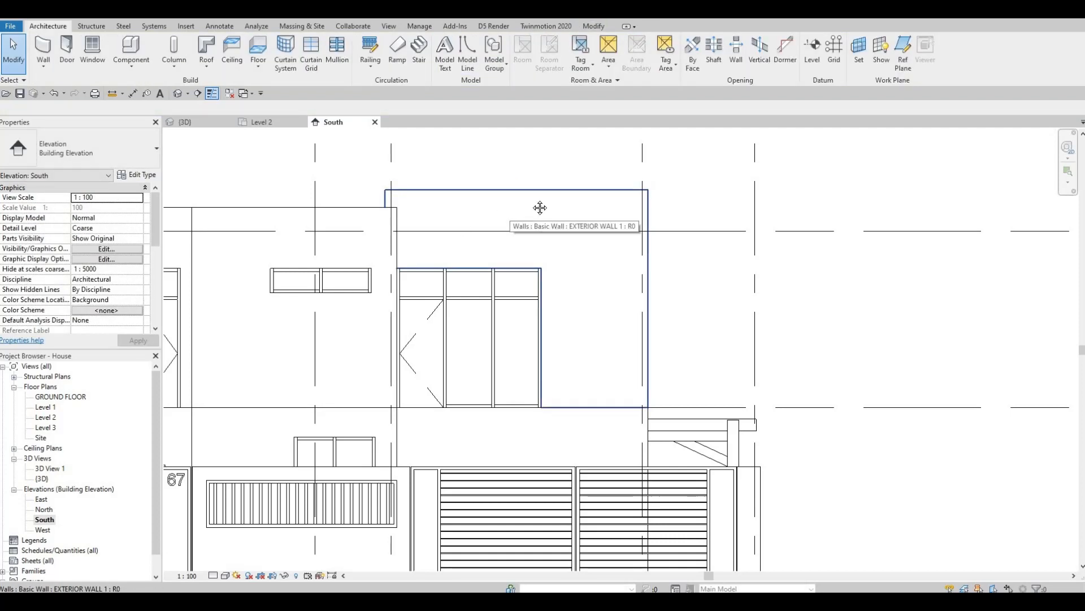
In the South elevation, raise the front bedroom wall's top a little further above the adjoining parapet
middle_click_drag(351, 191, 582, 155)
scroll(583, 156, "down", 1)
middle_click_drag(668, 189, 509, 215)
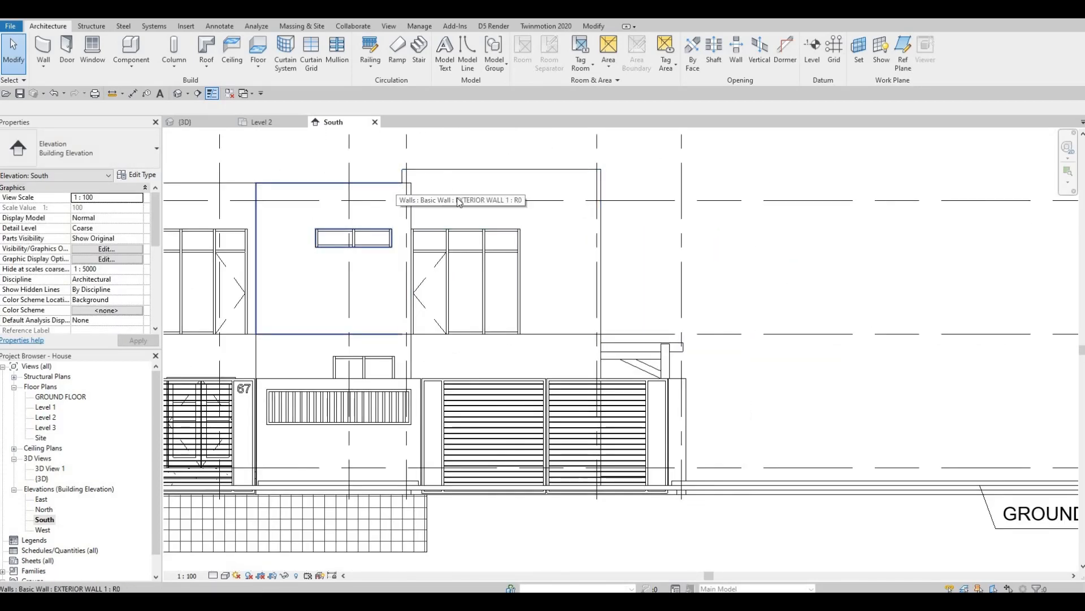
middle_click_drag(486, 171, 490, 191)
left_click(501, 199)
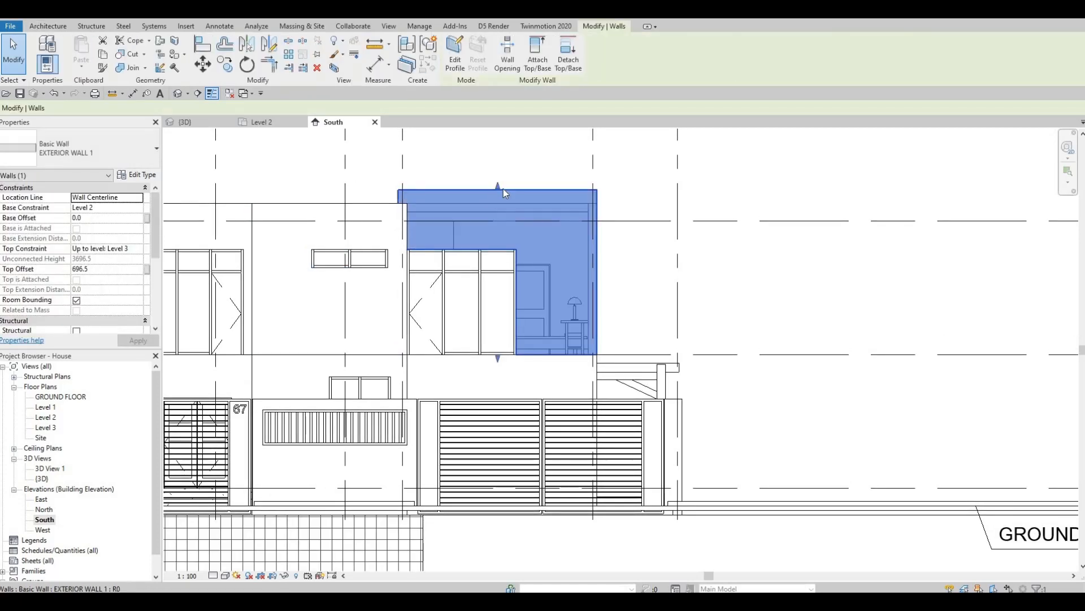
left_click_drag(498, 187, 496, 188)
key("Escape")
middle_click_drag(449, 225, 483, 215)
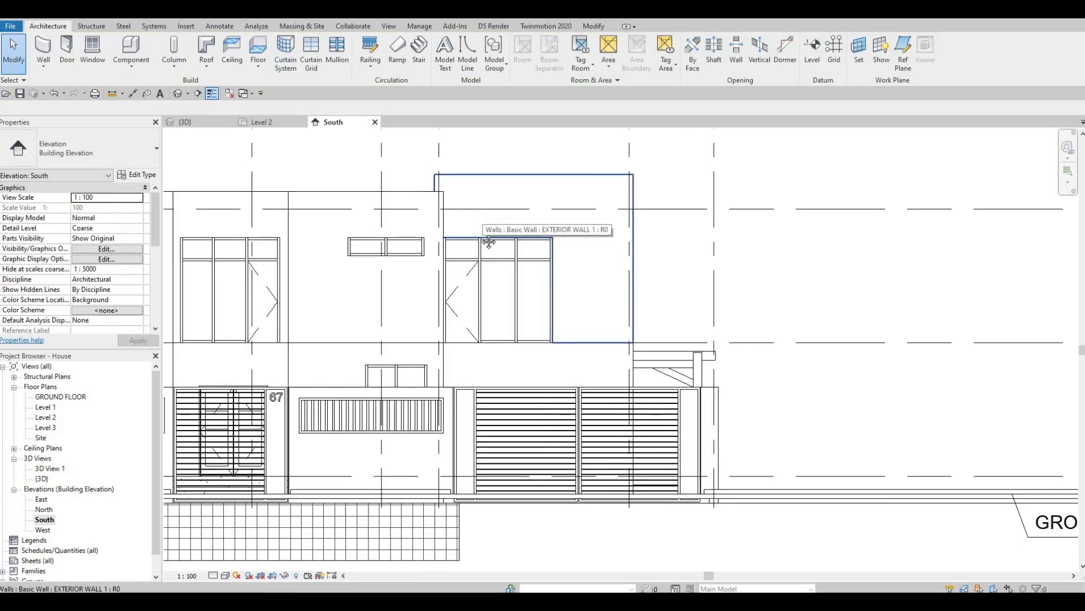
Set the top offset of the front bedroom's exterior wall to 900 mm above Level 3
middle_click_drag(601, 234, 588, 220)
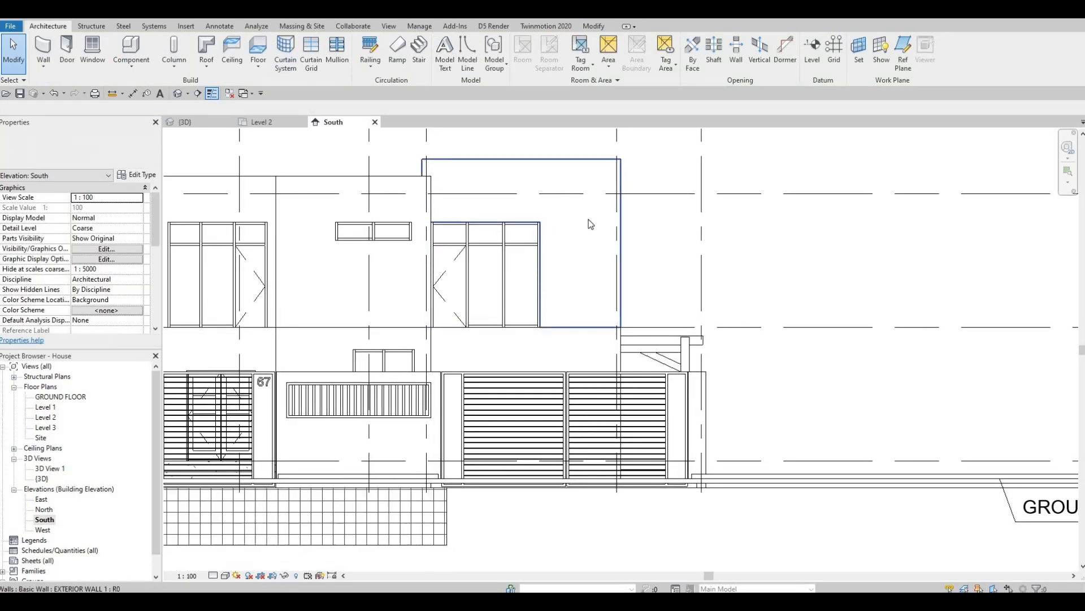
left_click(521, 154)
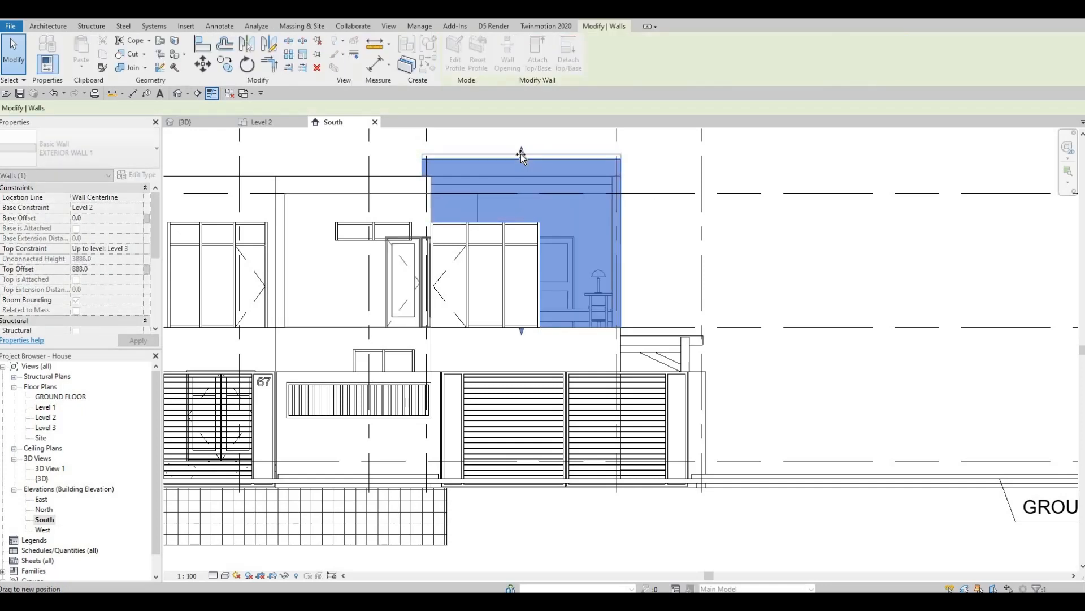
left_click_drag(521, 156, 522, 158)
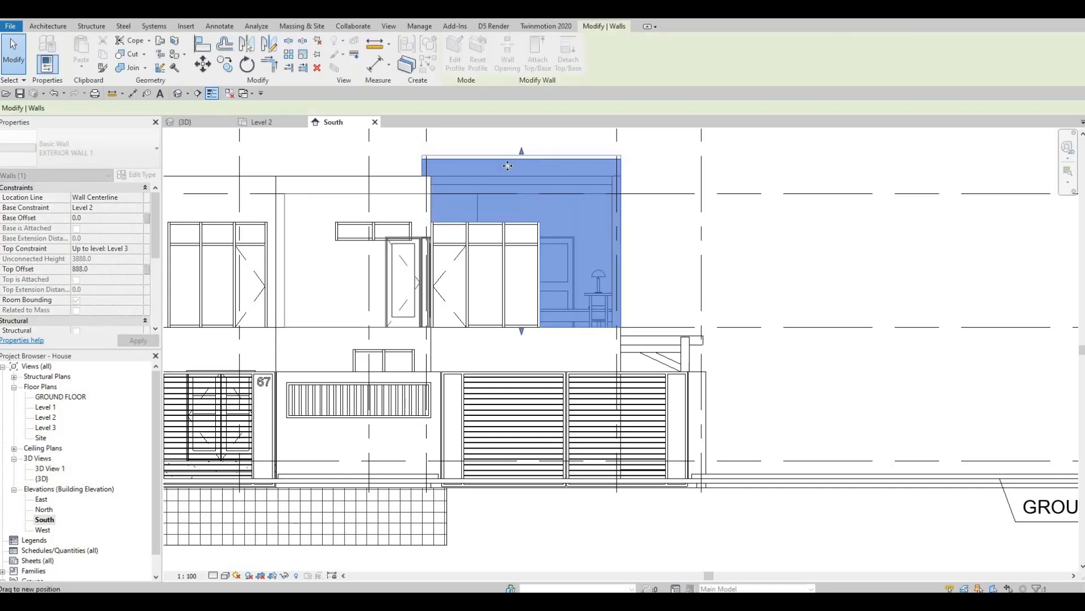
left_click(94, 269)
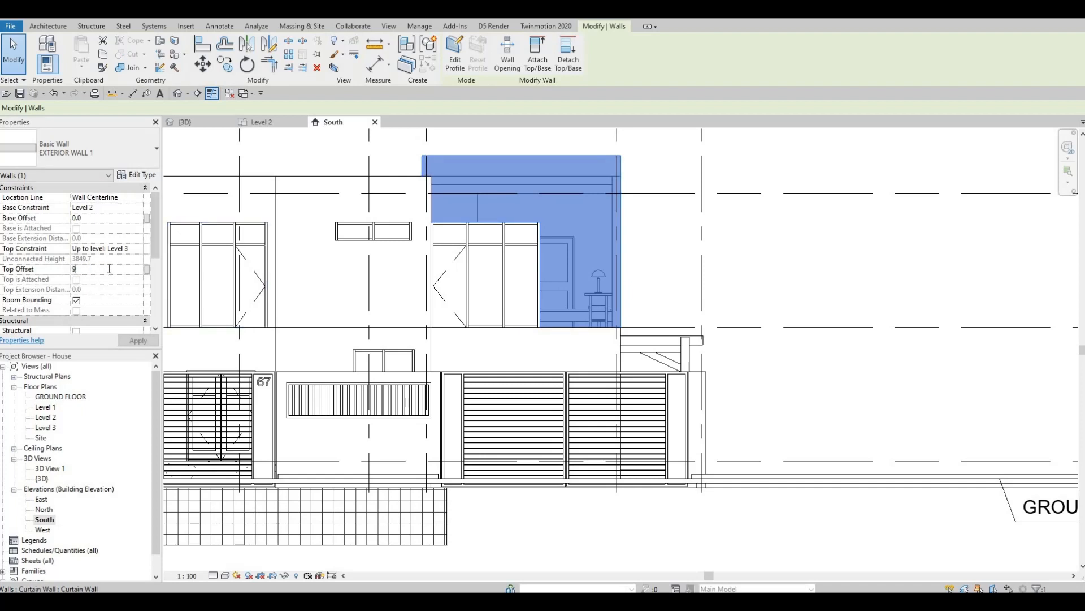
left_click(138, 340)
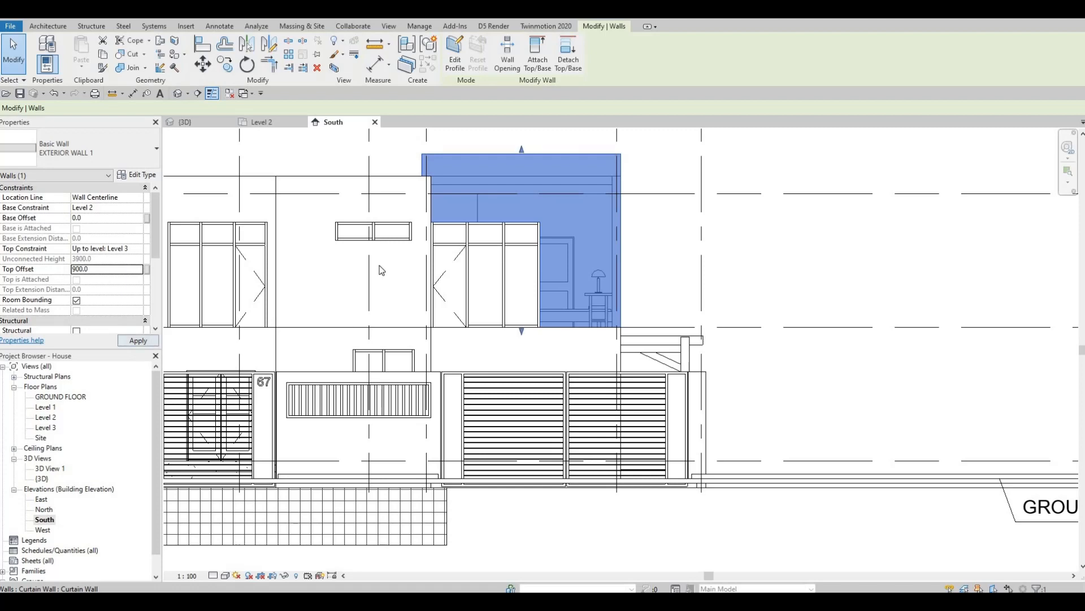
key("Escape")
left_click(502, 155)
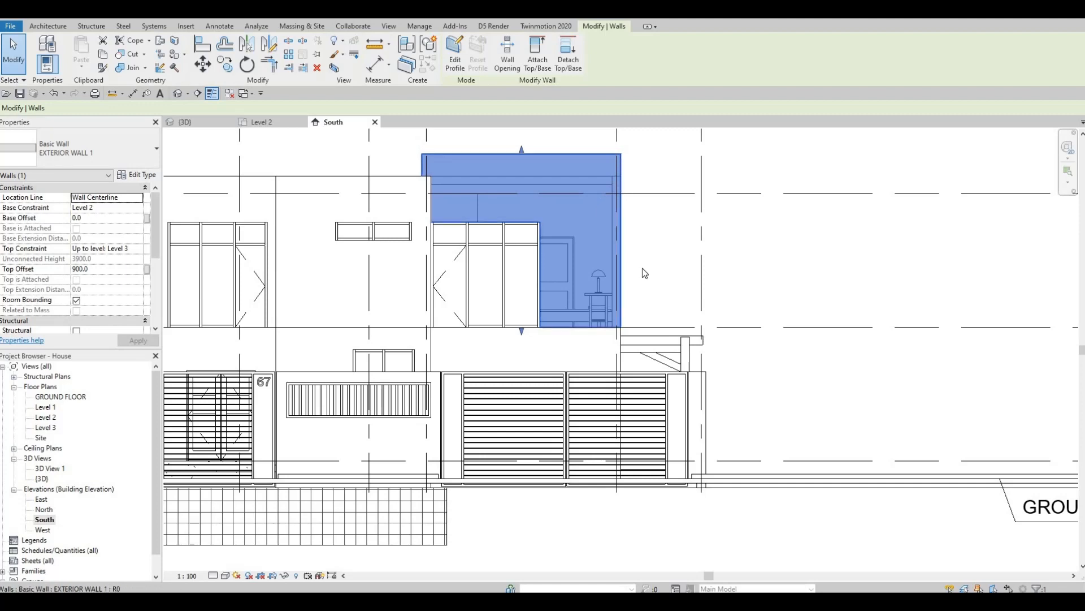
scroll(616, 289, "down", 1)
left_click(615, 289)
Start an in-place model in the Generic Models category, keeping the suggested name Generic Models 14
scroll(616, 289, "up", 2)
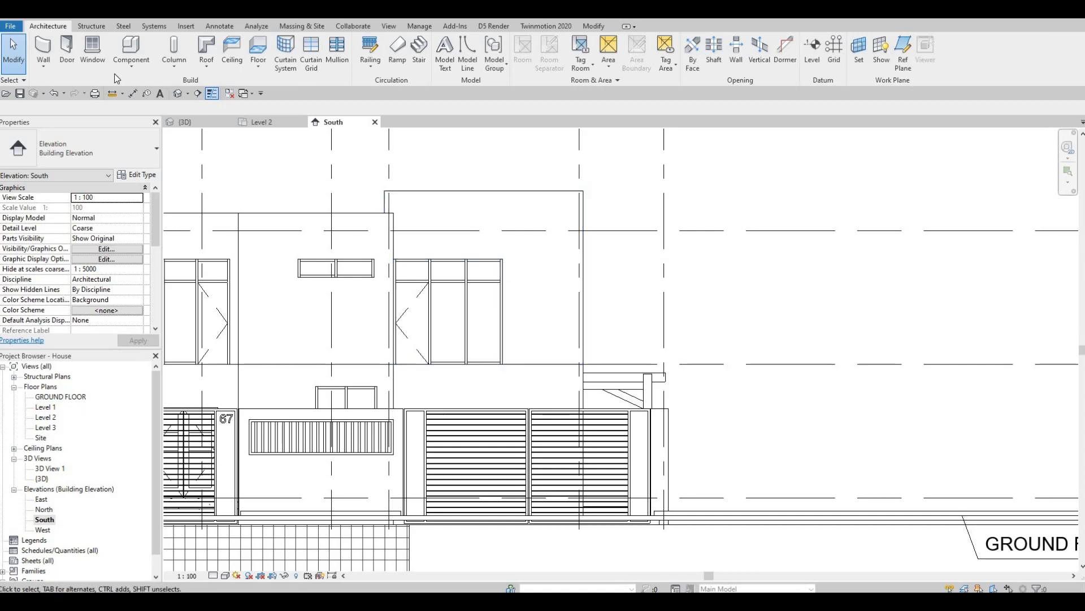
left_click(132, 64)
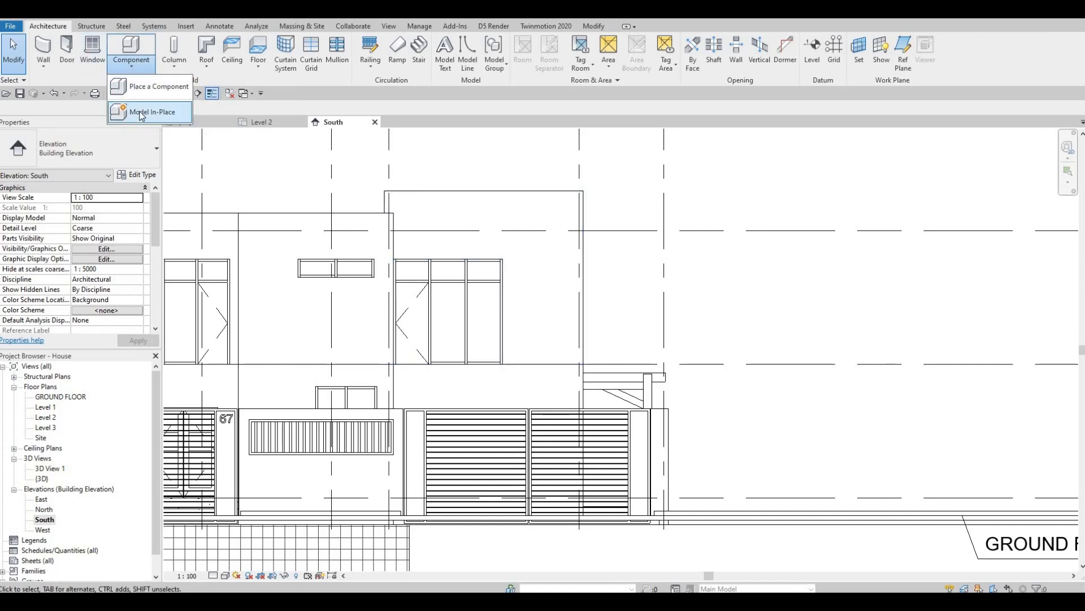
left_click(142, 106)
scroll(521, 266, "down", 2)
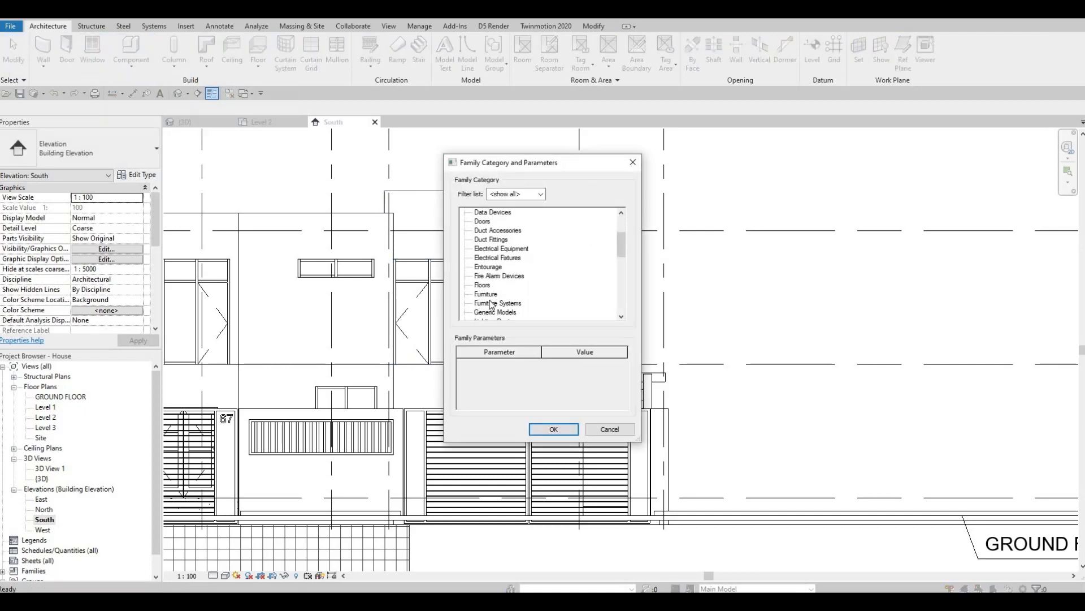
key("g")
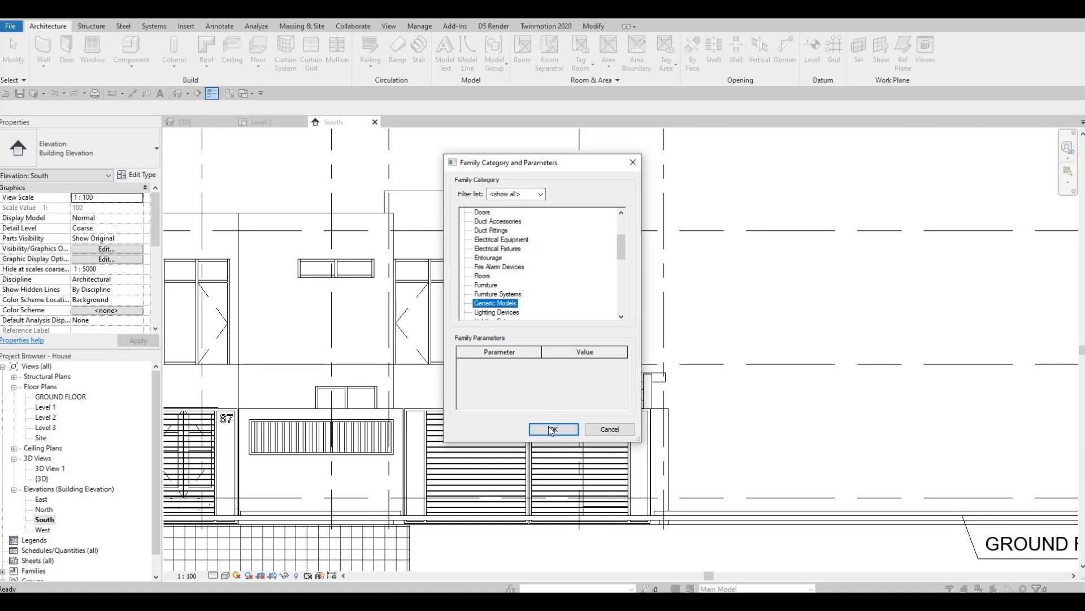
left_click(549, 428)
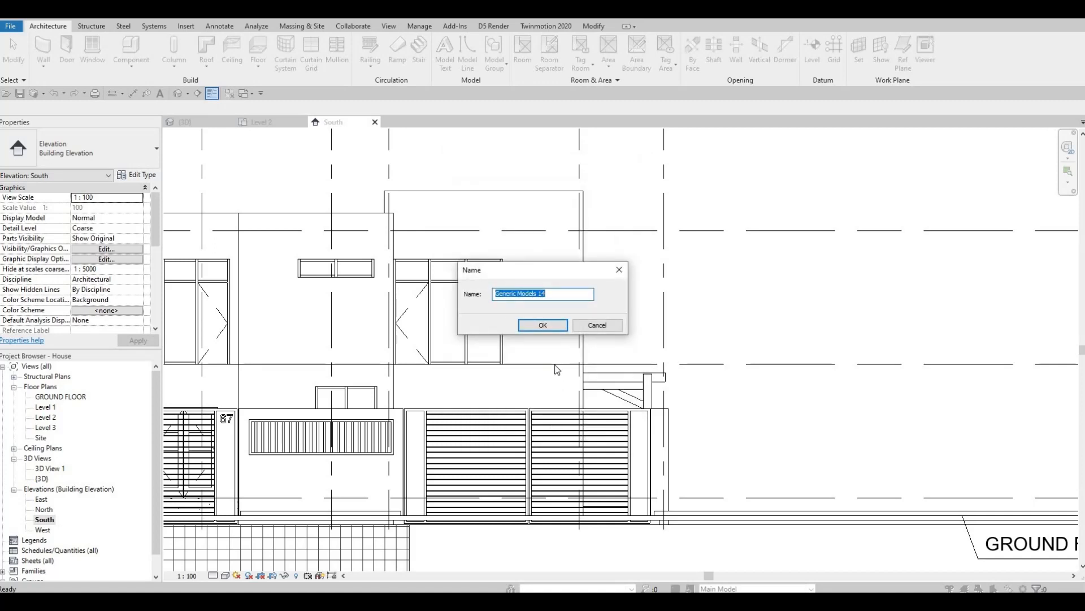
left_click(542, 325)
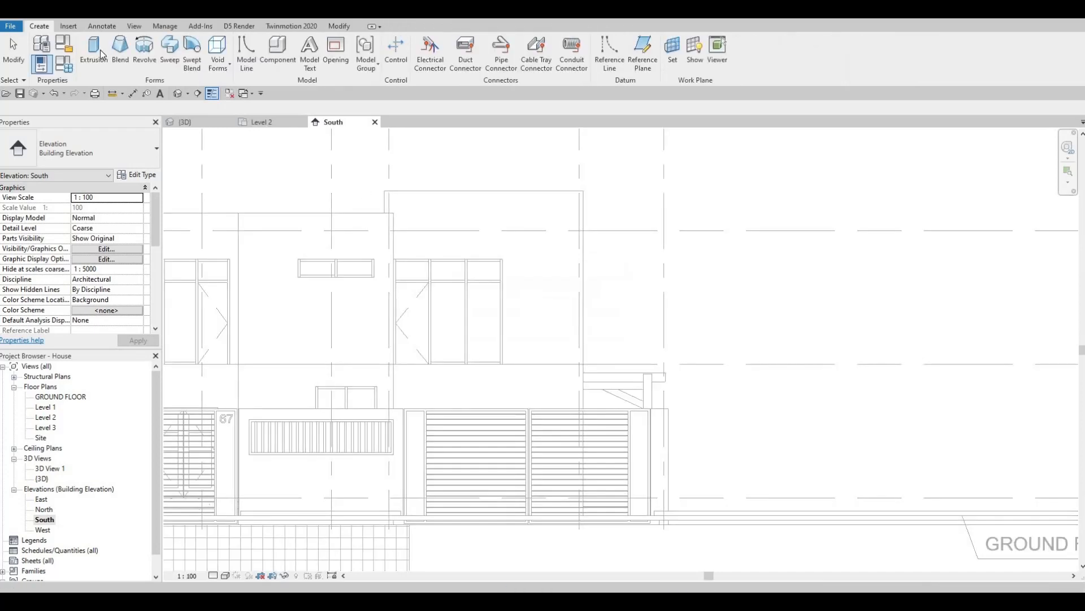
Start an Extrusion with the raised front bedroom wall's face as its work plane, ready to sketch with the Rectangle tool
left_click(91, 60)
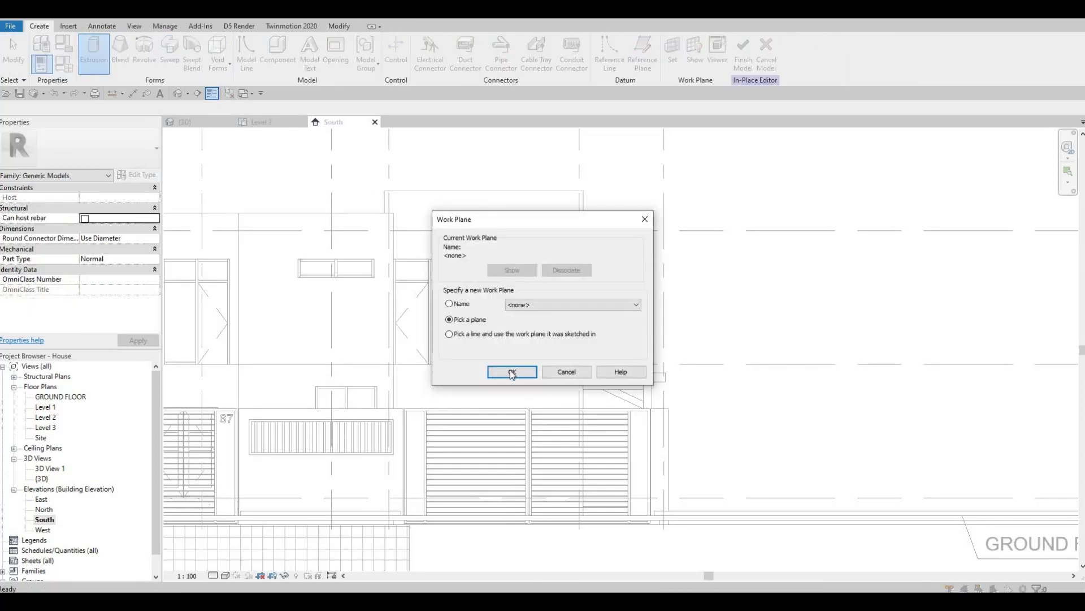
left_click(512, 369)
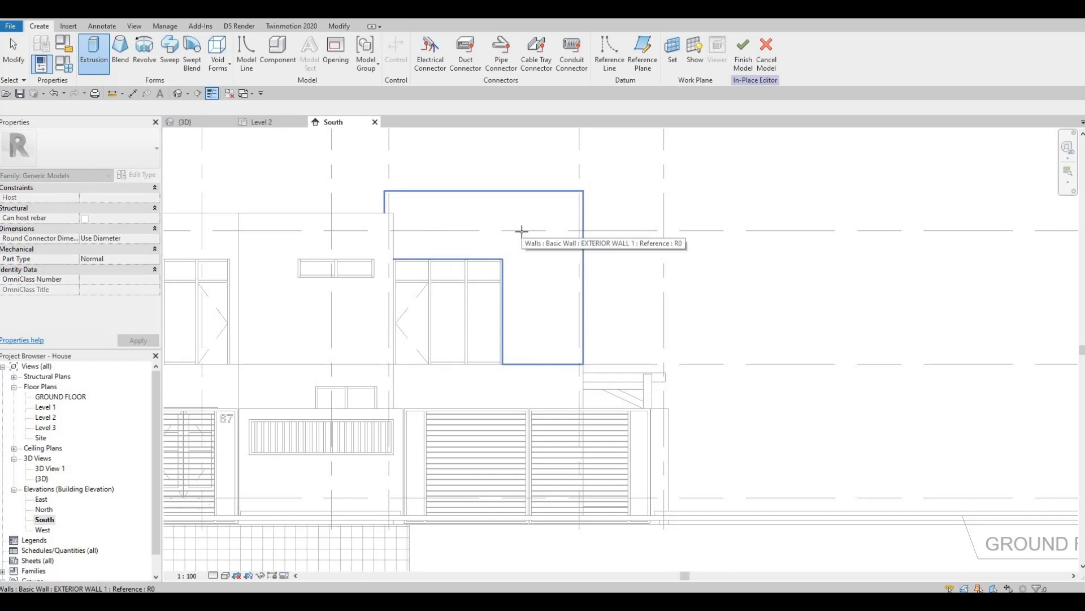
left_click(520, 232)
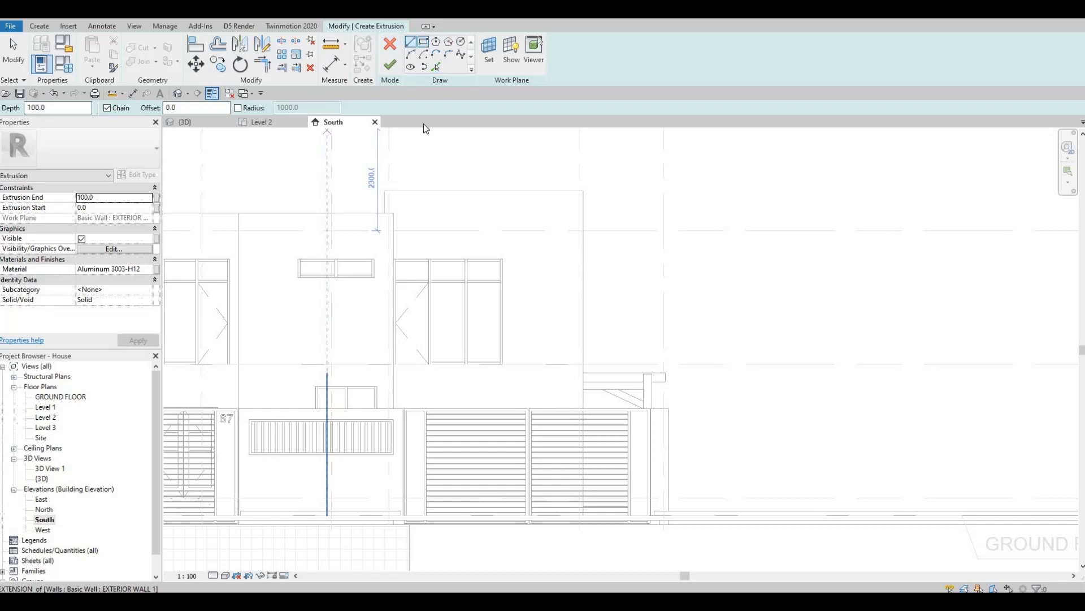
left_click(424, 41)
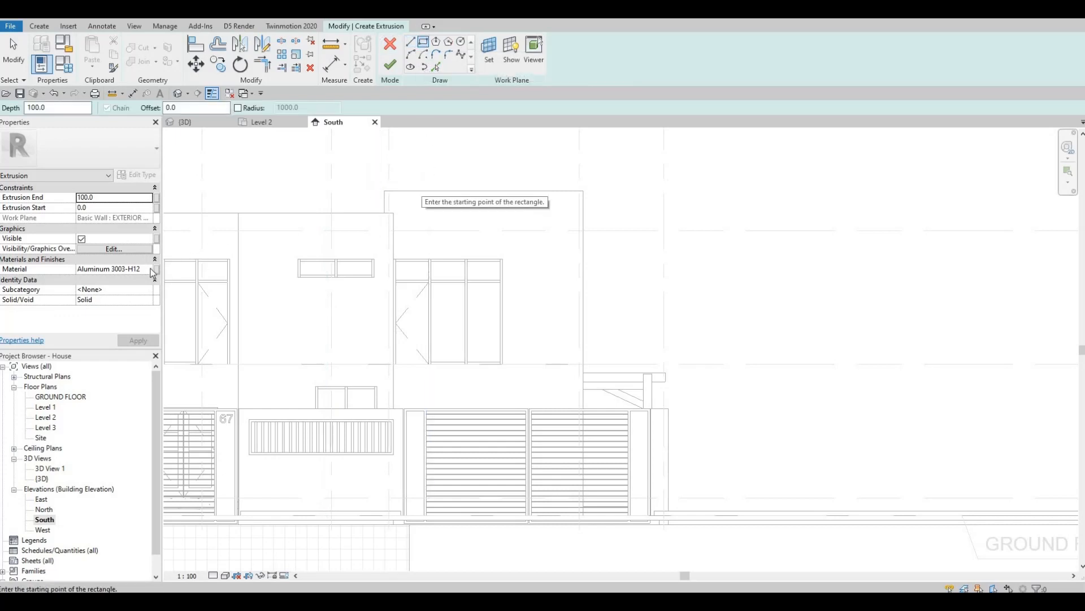
Set the extrusion's material to Aluminum 5005, added from the Metal category of the AEC Materials library
left_click(148, 269)
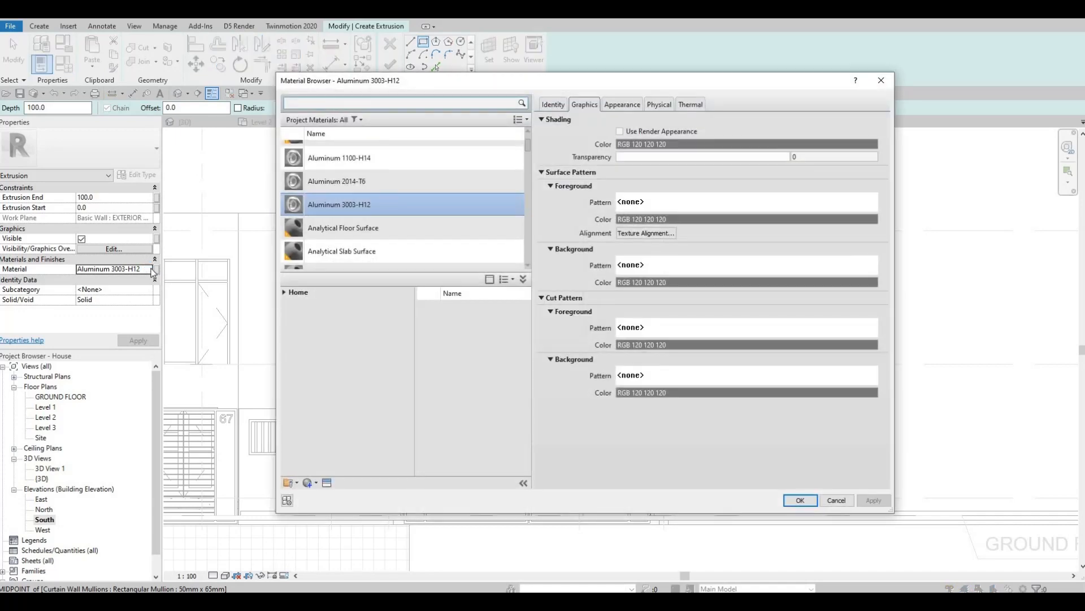
left_click(289, 315)
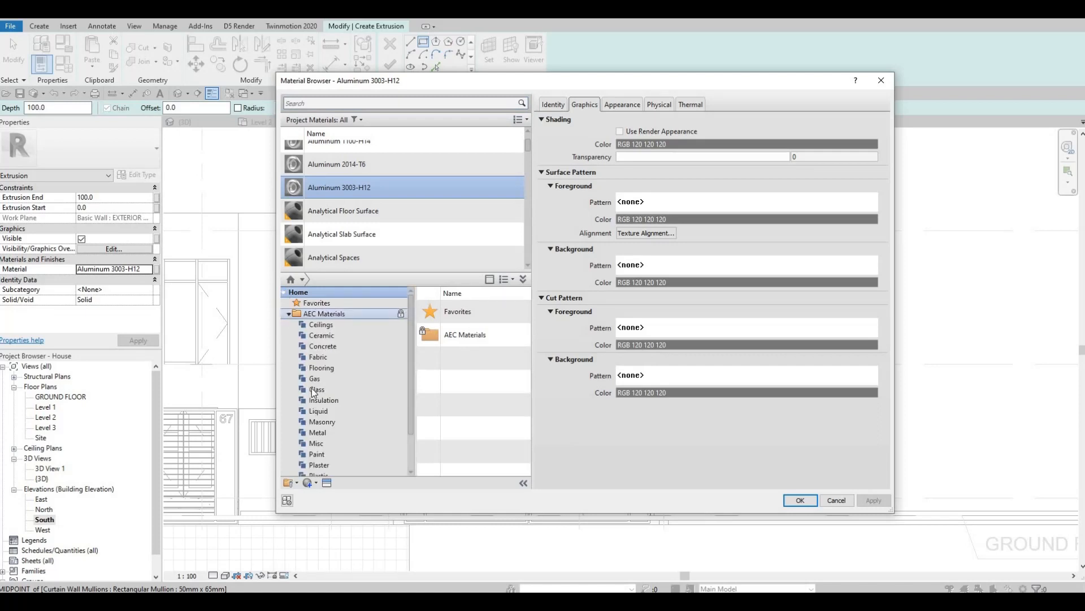
scroll(334, 393, "down", 2)
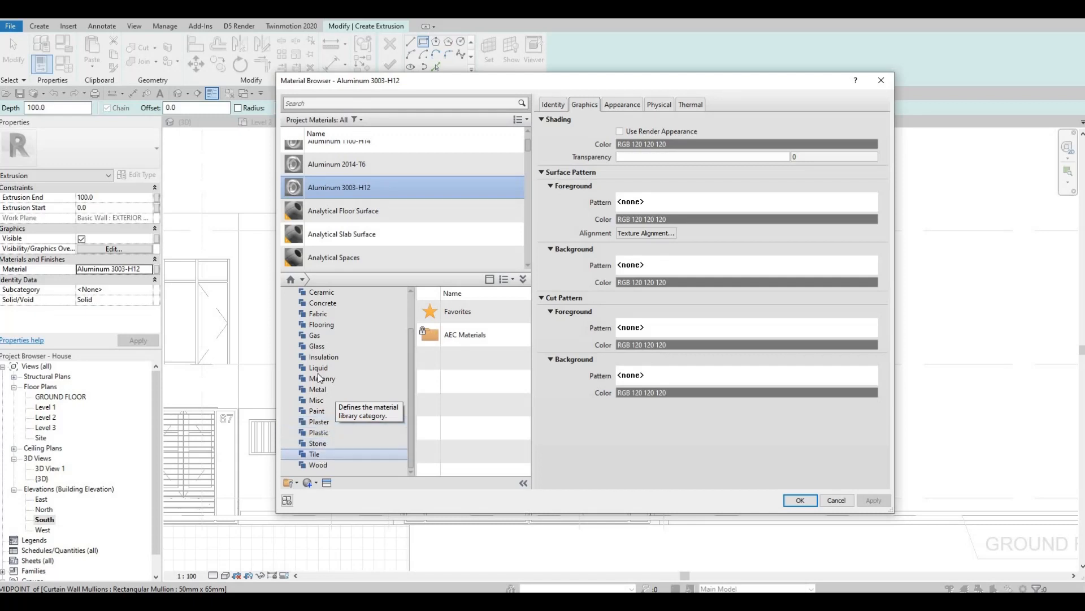
left_click(328, 390)
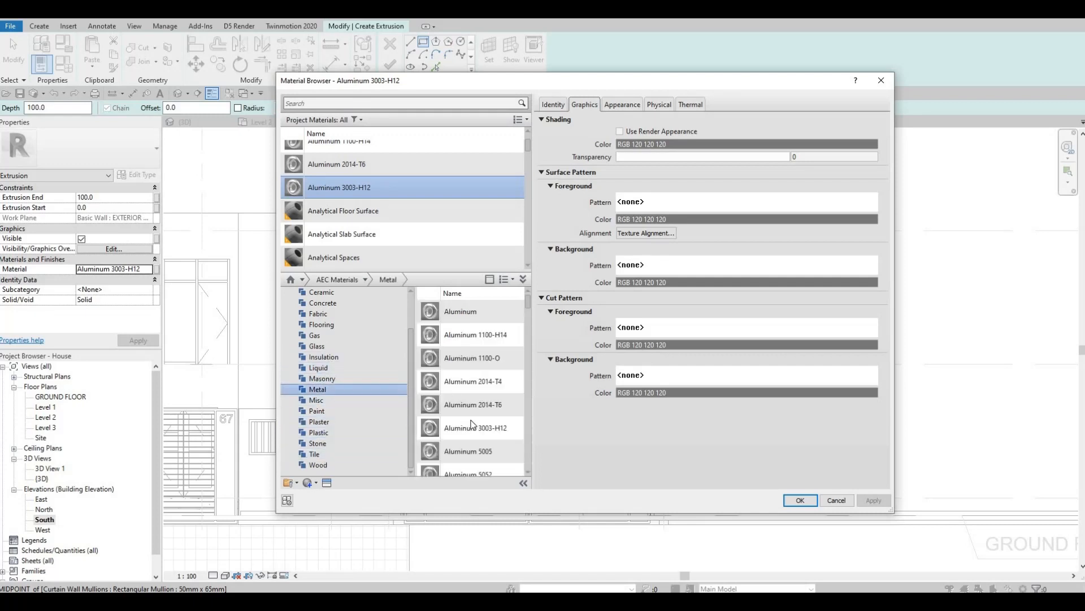
mouse_move(508, 452)
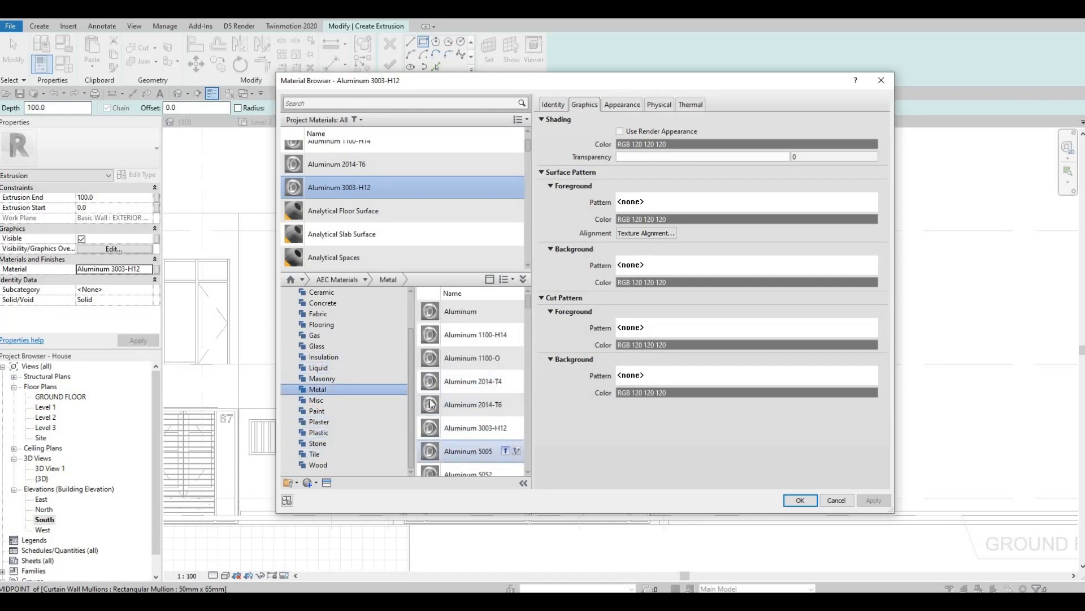
left_click_drag(431, 404, 304, 216)
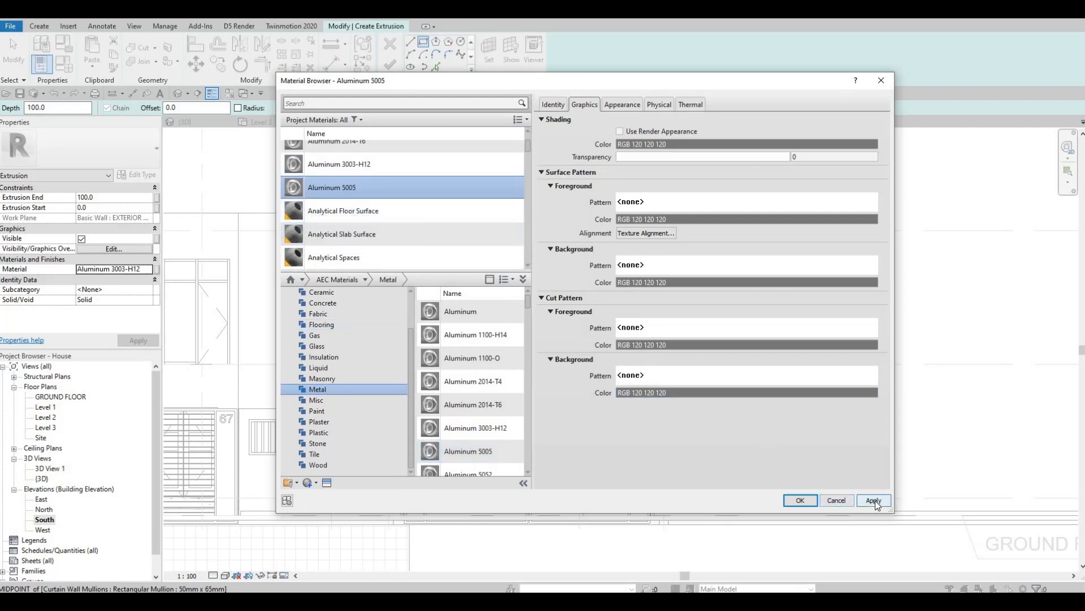
left_click(800, 500)
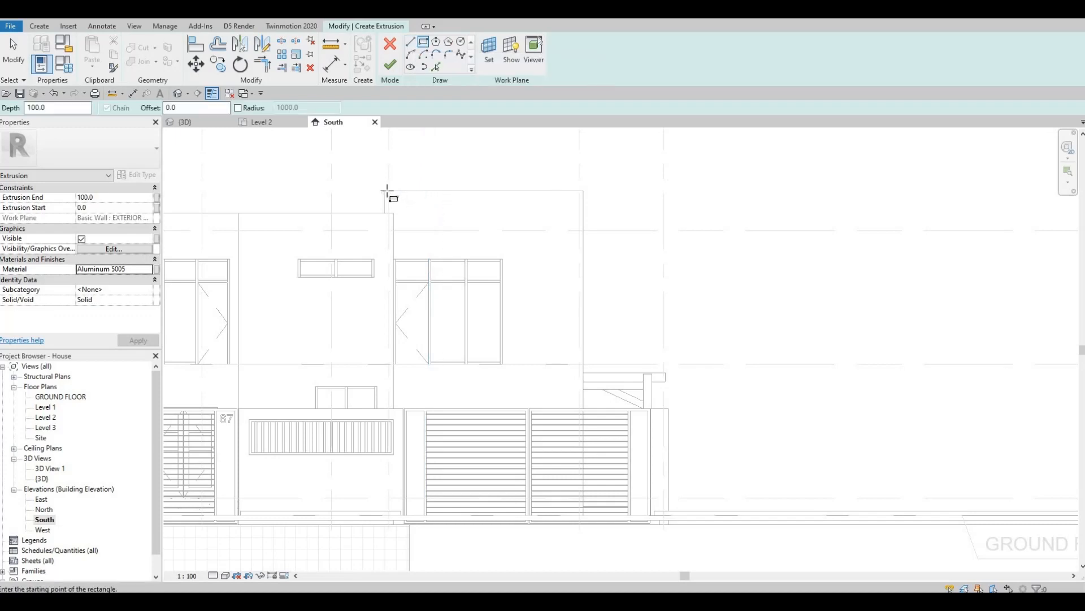
Sketch a rectangle about 3800 by 200 mm along the wall's top edge and a vertical one about 5826 mm tall along its outer edge
left_click(384, 191)
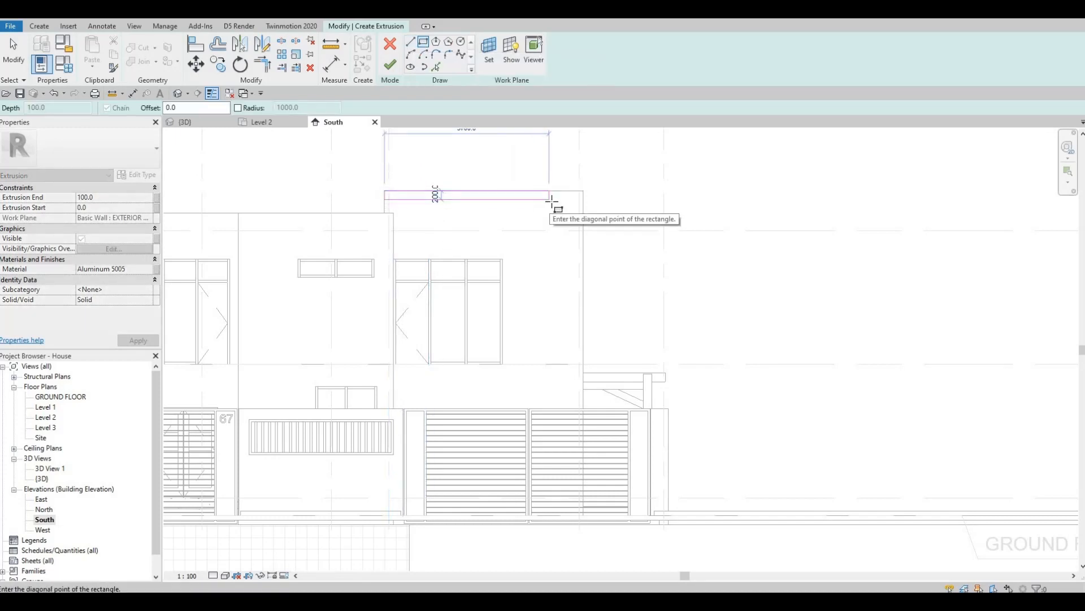
left_click(554, 199)
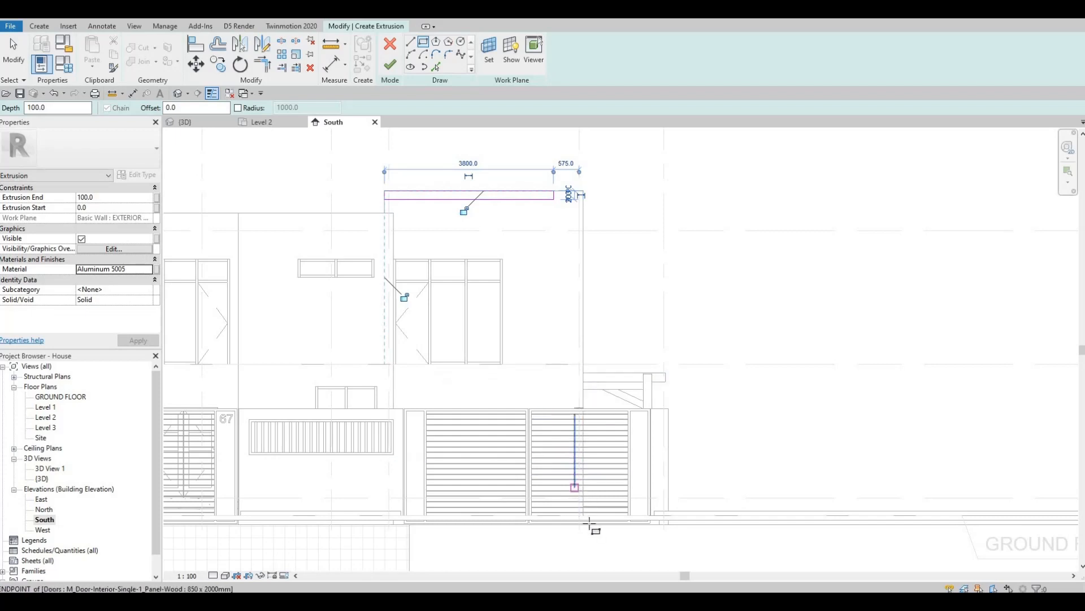
scroll(593, 526, "up", 2)
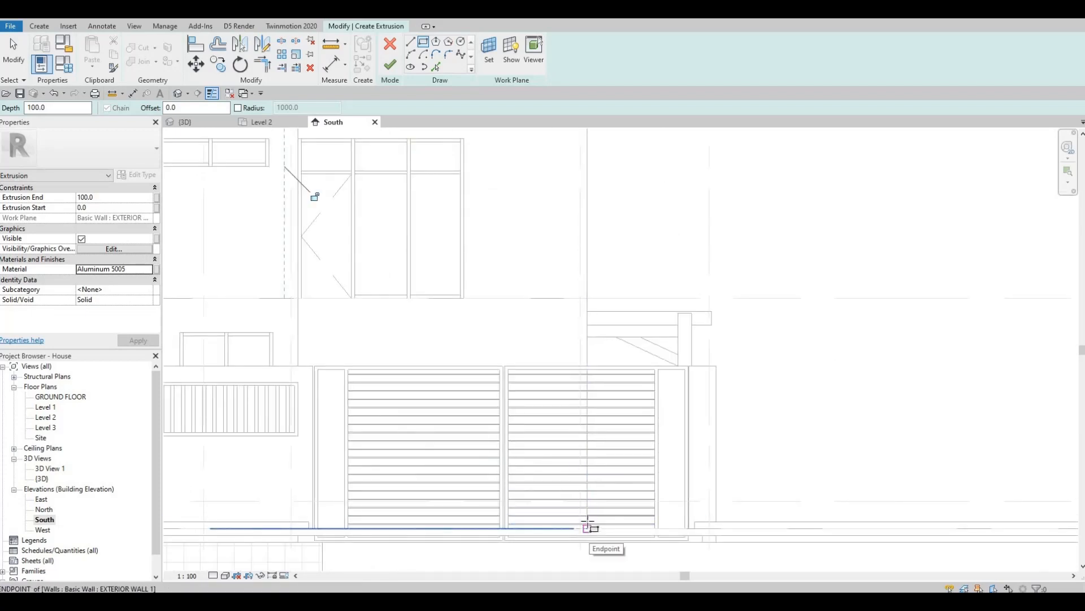
middle_click_drag(588, 508, 594, 401)
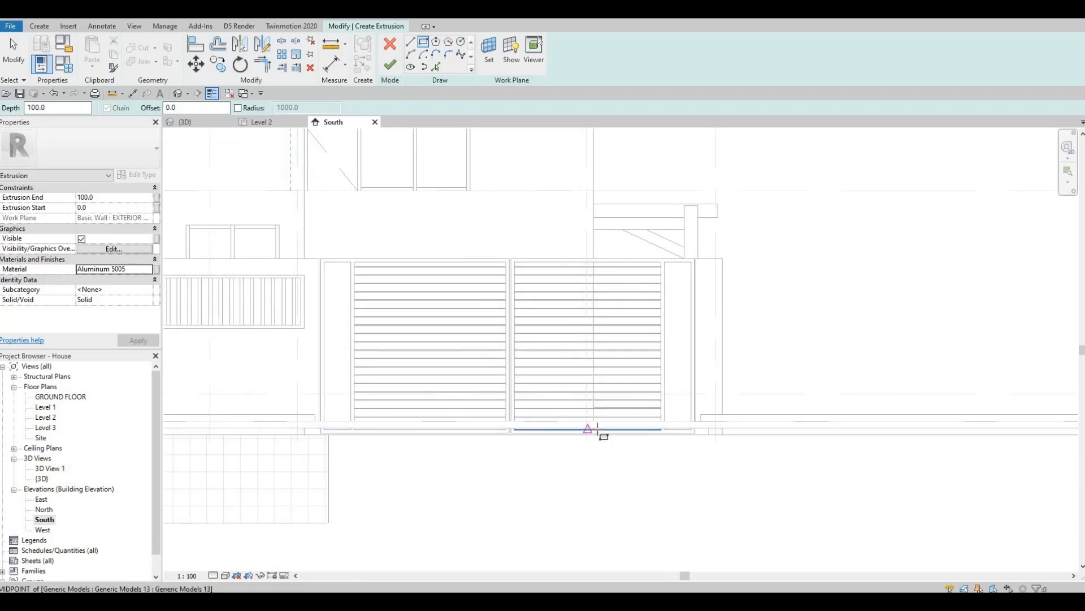
left_click(594, 429)
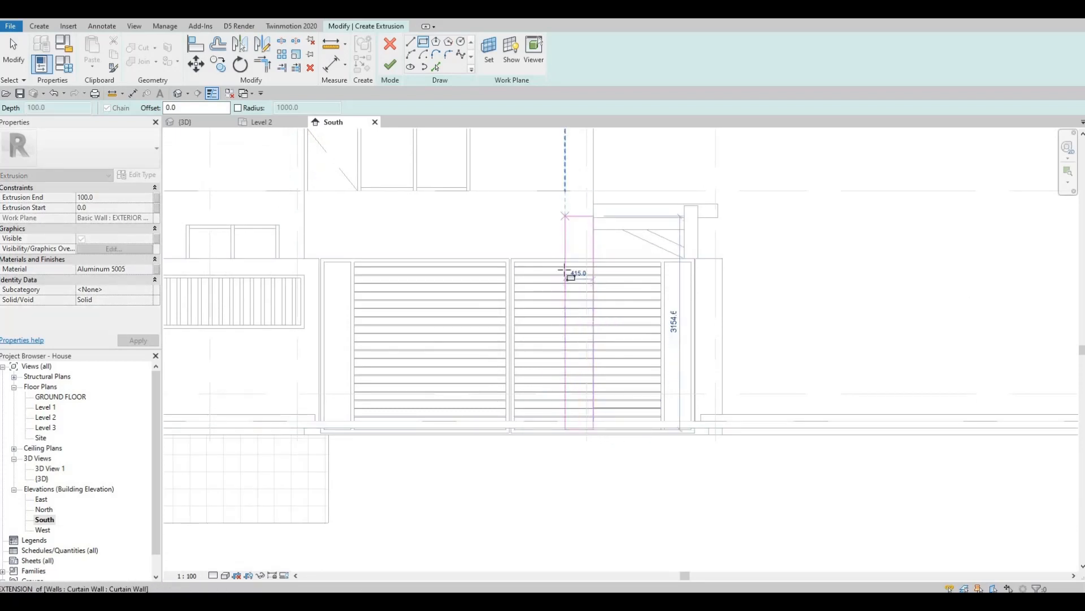
middle_click_drag(565, 271, 553, 434)
left_click(548, 197)
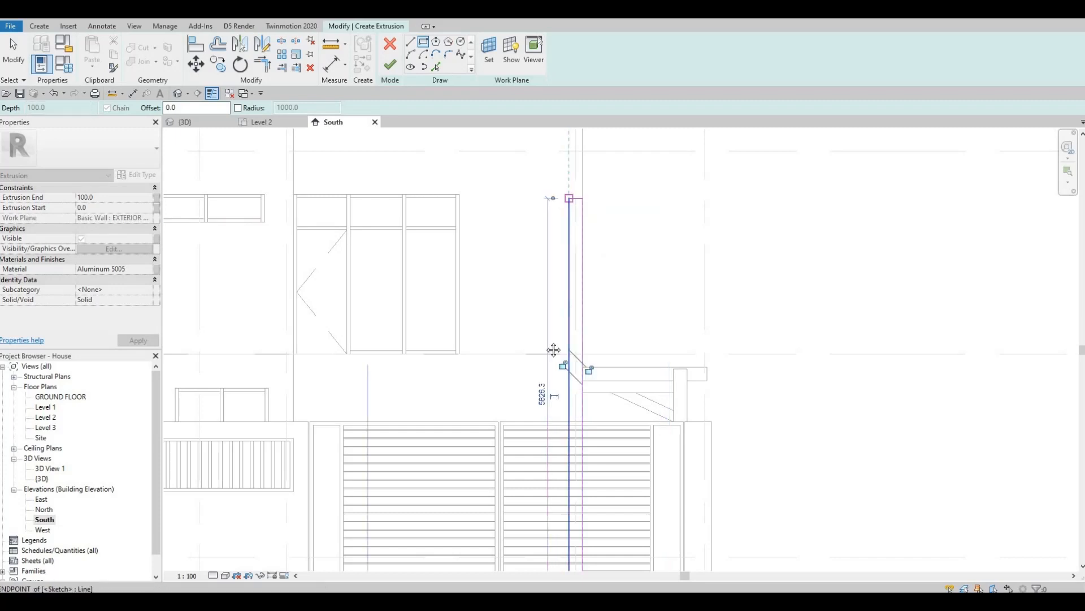
middle_click_drag(554, 350, 545, 341)
scroll(546, 342, "down", 1)
key("Escape")
Trim the inner and outer lines of the two sketched rectangles to each other to form an L-shaped corner
key("t")
key("r")
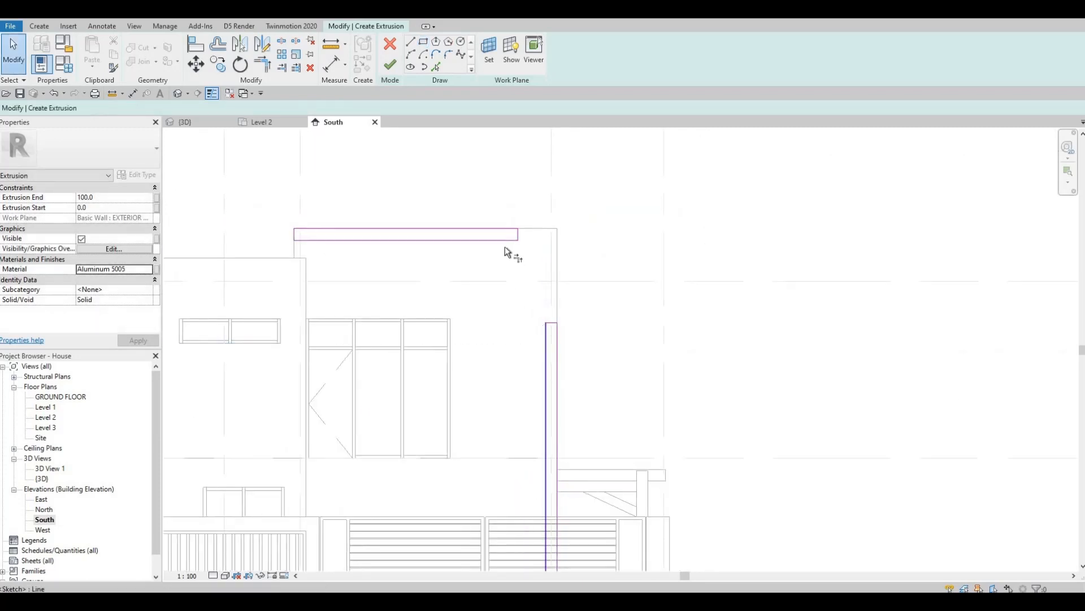
left_click(508, 242)
left_click(549, 343)
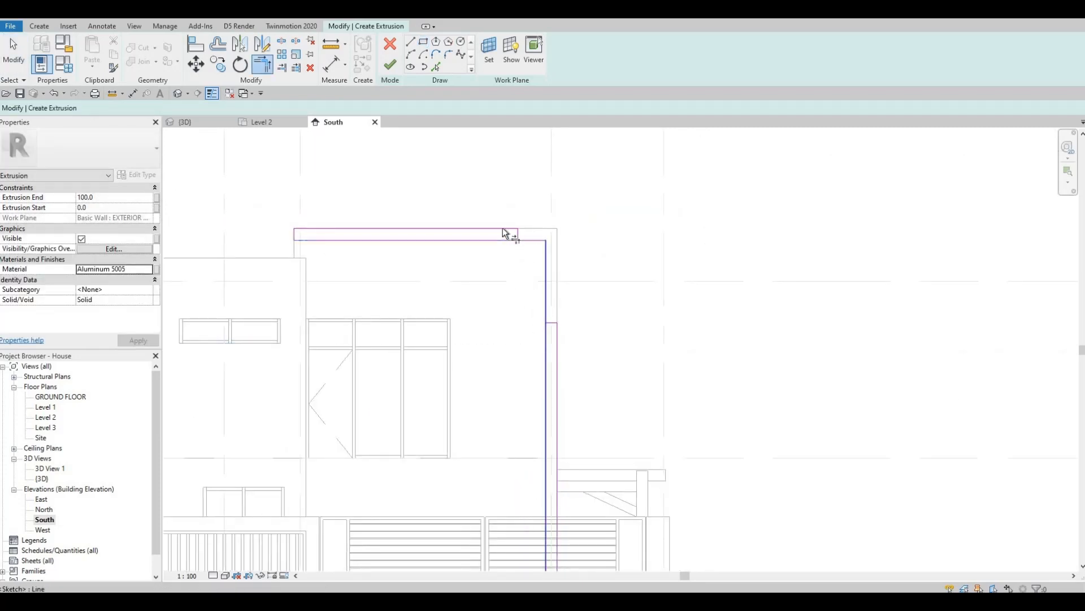
left_click(560, 343)
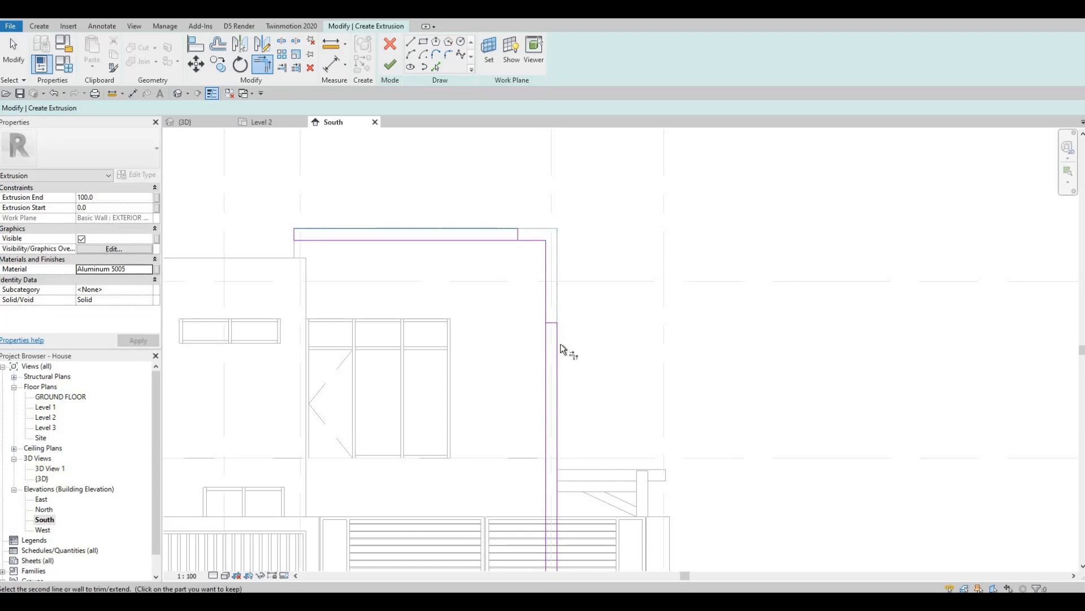
left_click(490, 222)
key("Escape")
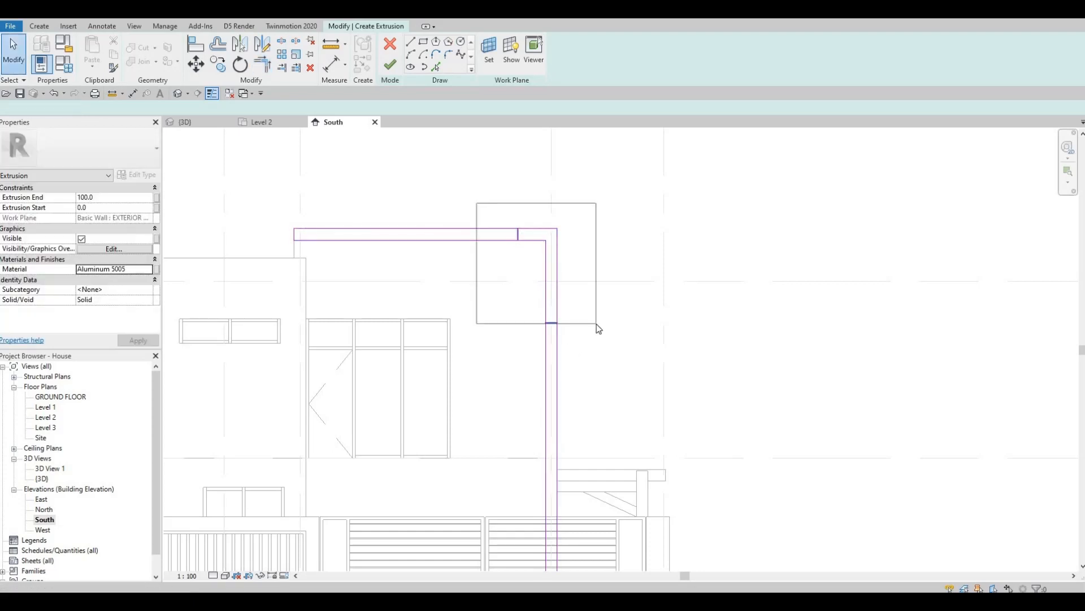
Delete the leftover short end lines near the corner and finish the L-shaped extrusion sketch
left_click_drag(596, 324, 596, 324)
key("Delete")
scroll(589, 262, "down", 3)
middle_click_drag(578, 281, 579, 223)
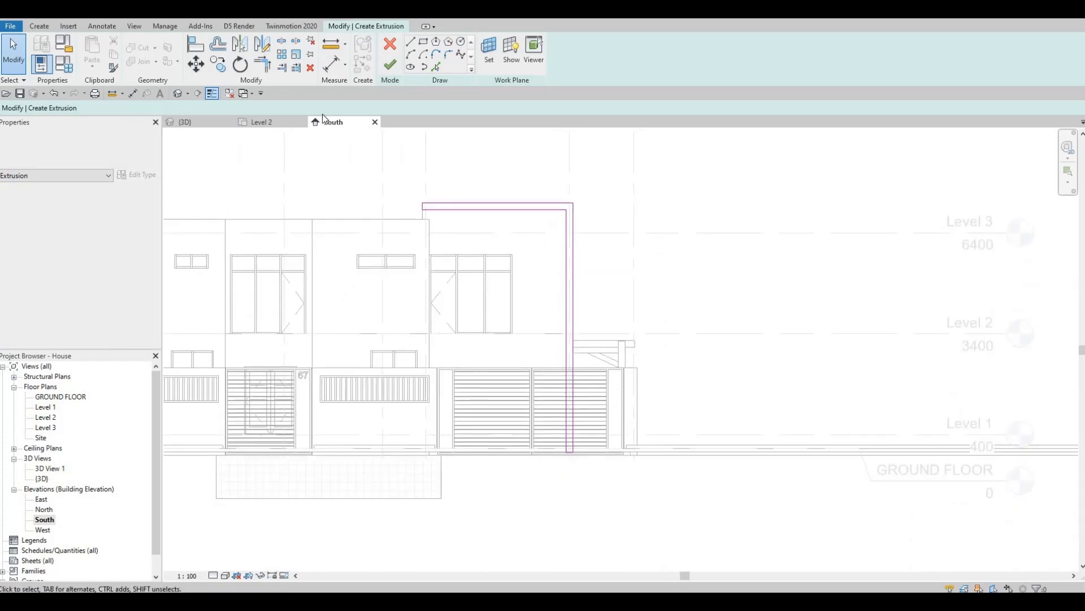
left_click(389, 67)
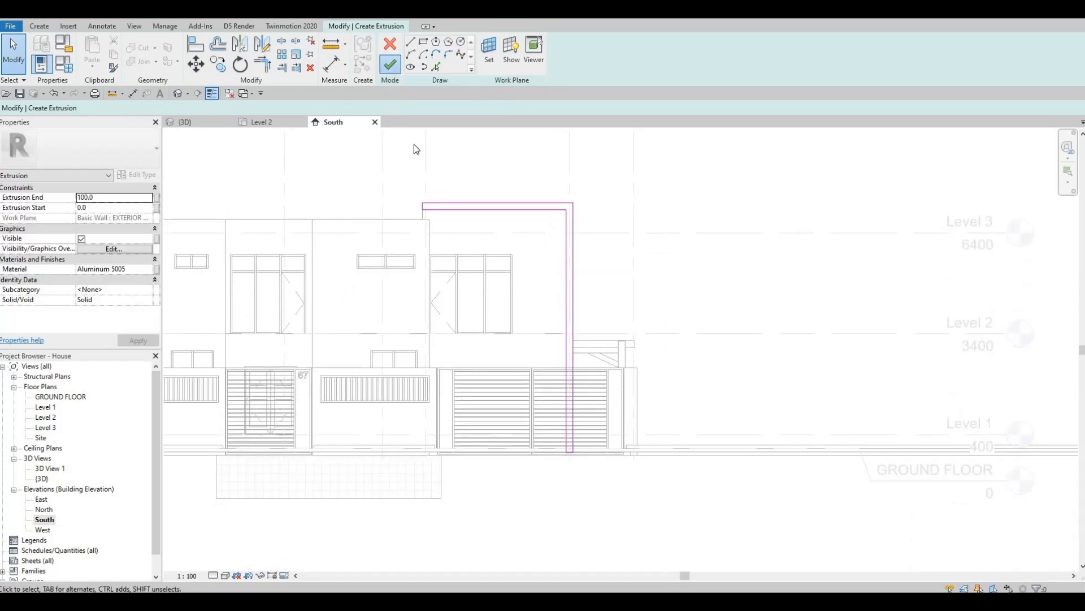
In the 3D view, pull the L-shaped extrusion's front face outward to a depth of about 255 mm
left_click(189, 124)
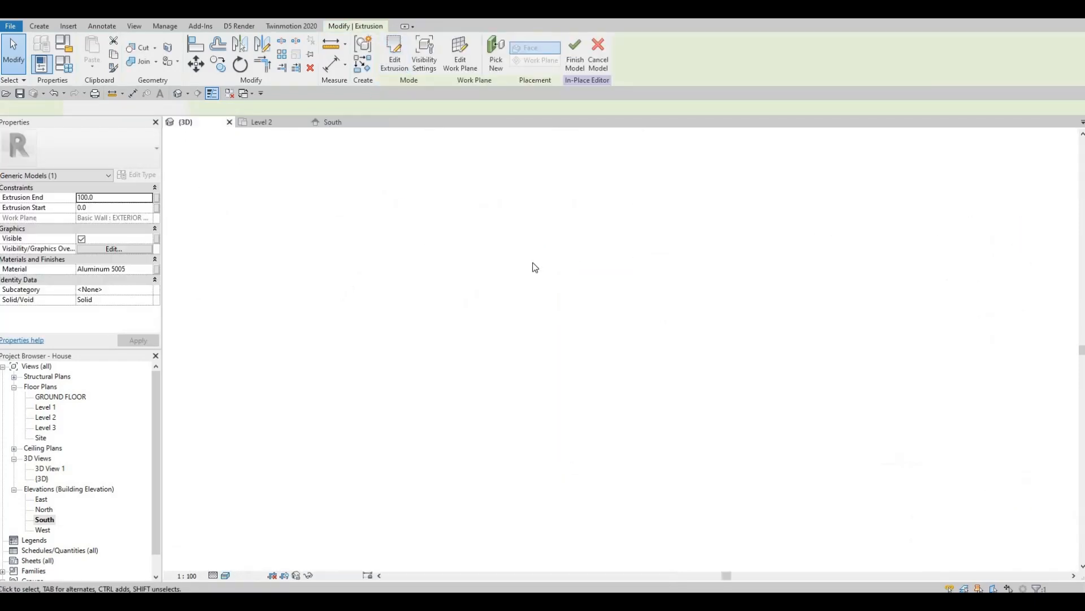
mouse_move(593, 346)
middle_mouse_down("shift")
mouse_move(561, 356)
mouse_move(637, 412)
mouse_move(582, 291)
mouse_move(596, 333)
middle_mouse_up("shift")
scroll(562, 356, "down", 4)
scroll(560, 347, "up", 5)
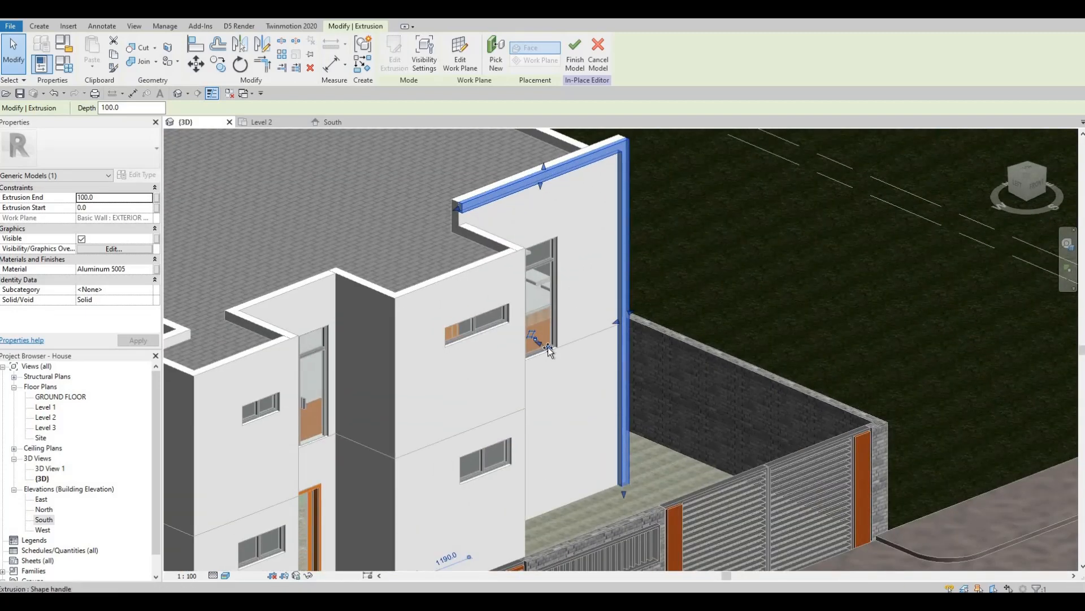
left_click_drag(549, 347, 558, 351)
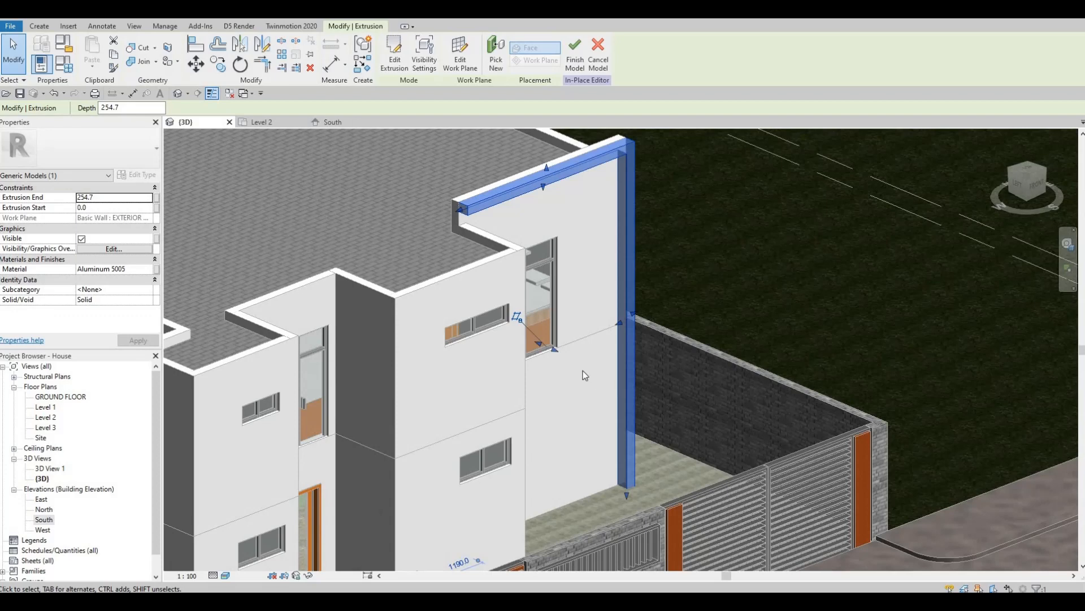
left_click(581, 353)
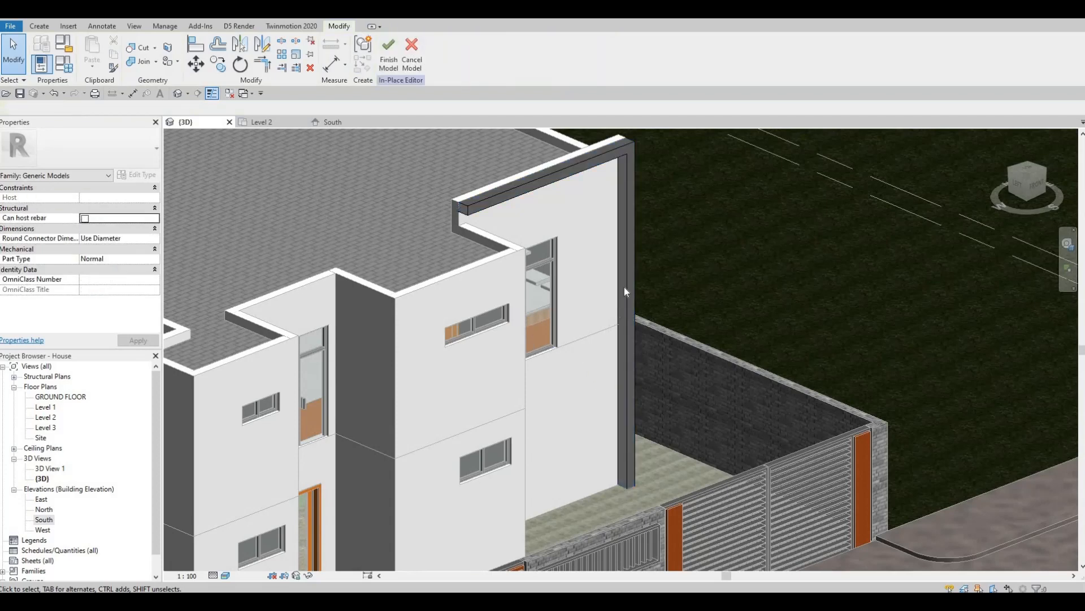
Pull the front face of the L-shaped extrusion slightly further out from the wall
left_click(616, 306)
scroll(616, 308, "up", 2)
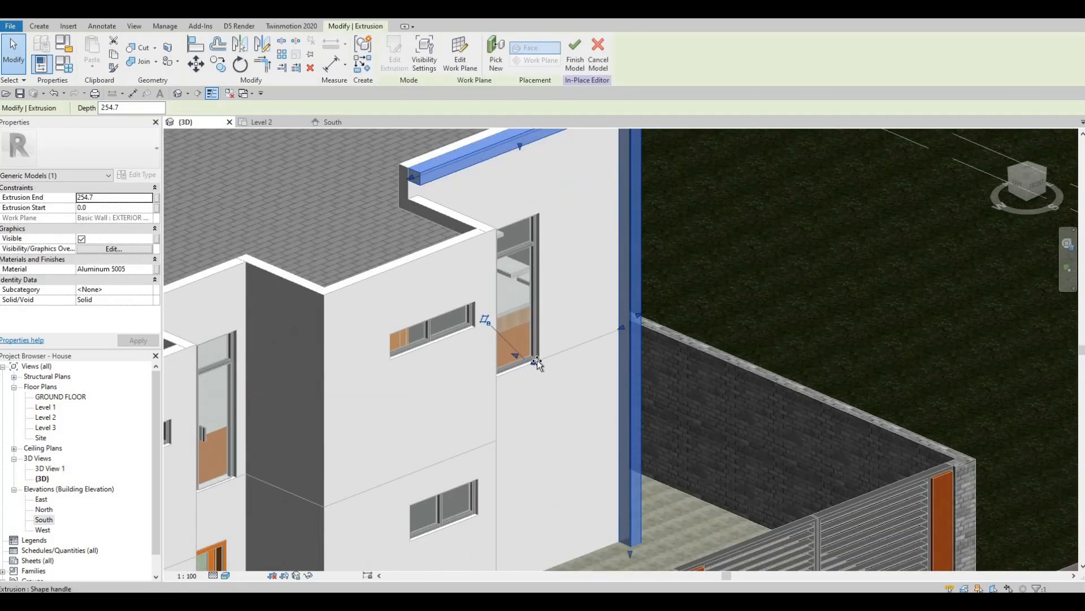
left_click(590, 342)
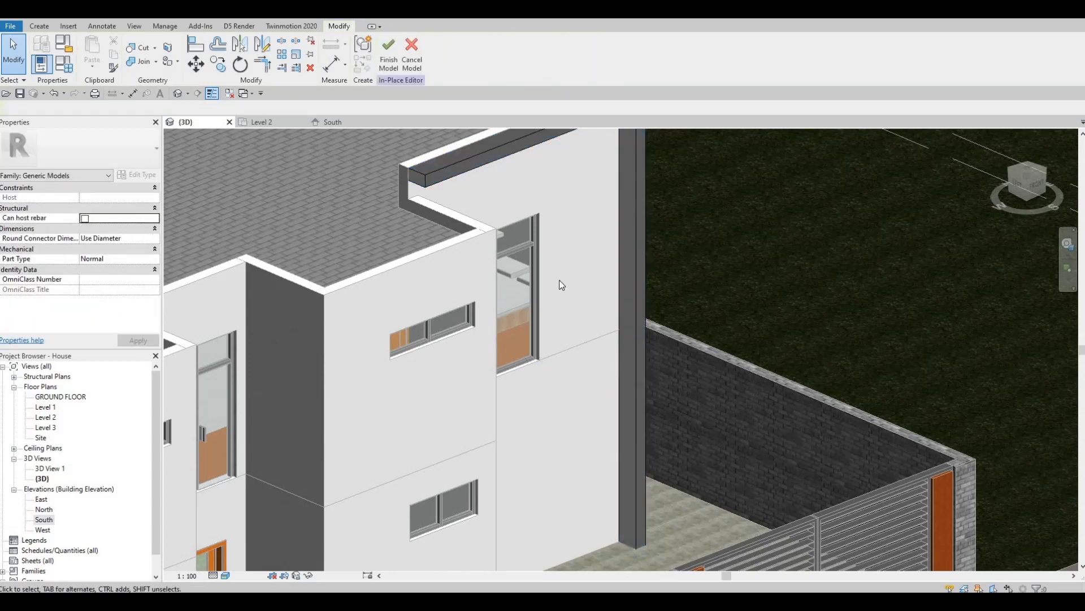
Start a void sweep and use the outer front edges of the L-shaped extrusion's horizontal and vertical legs as its path
scroll(561, 285, "down", 2)
scroll(530, 272, "down", 2)
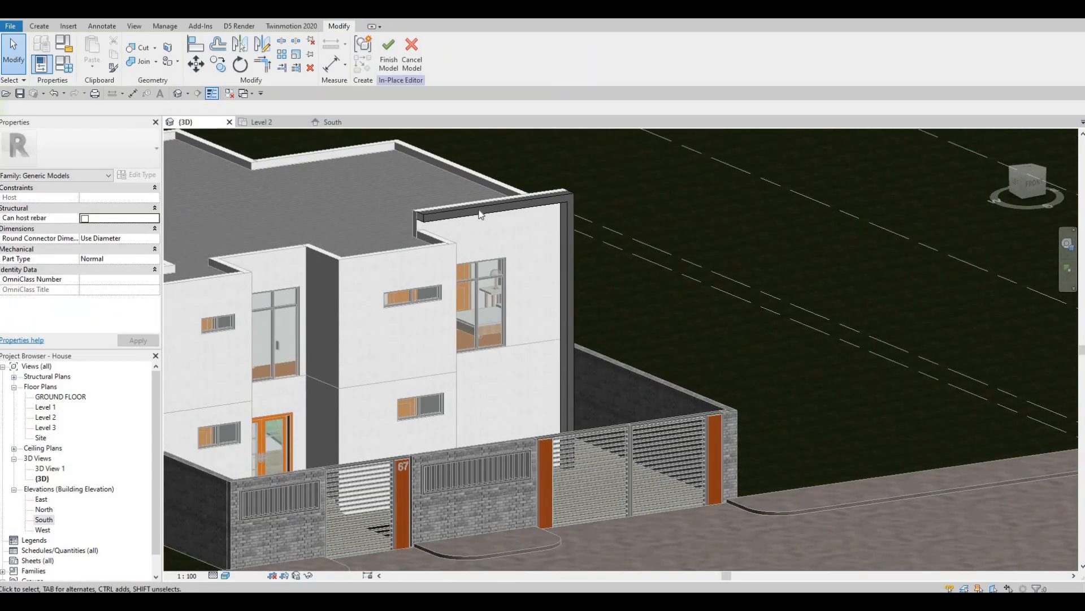
left_click(479, 214)
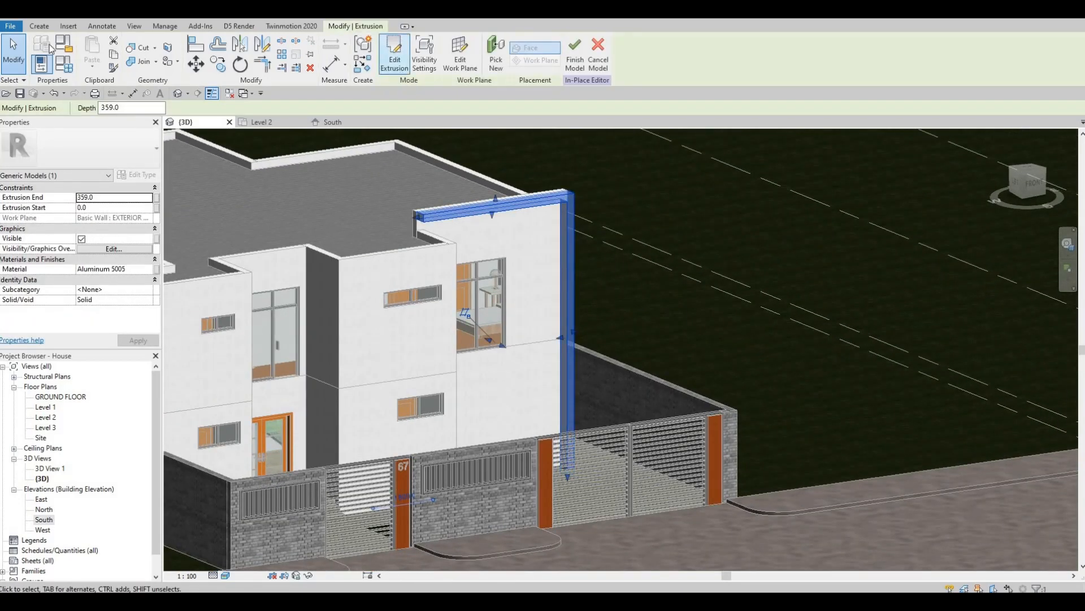
left_click(46, 25)
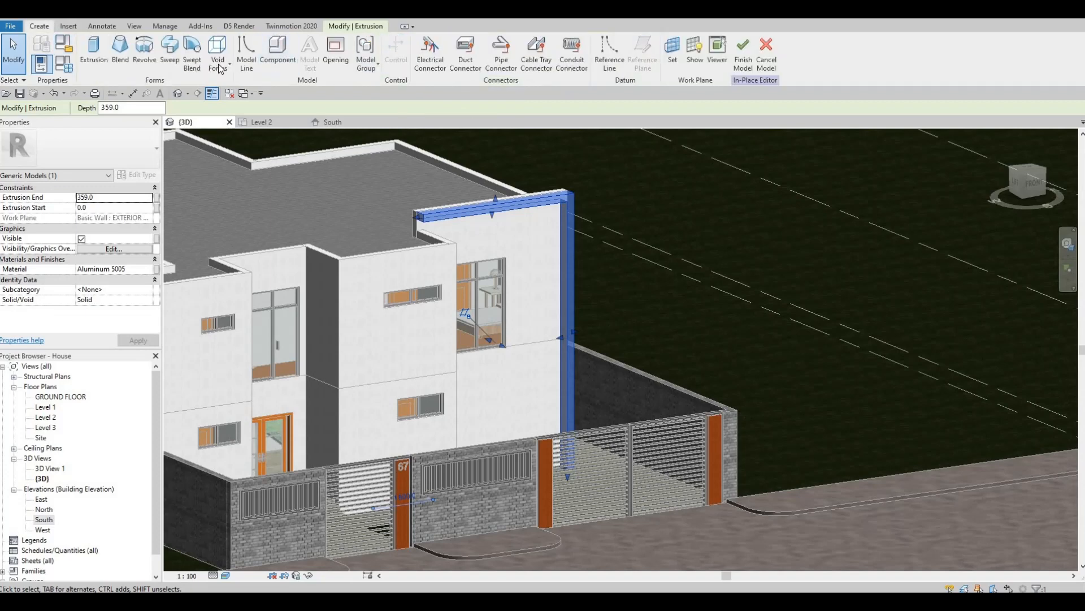
left_click(218, 63)
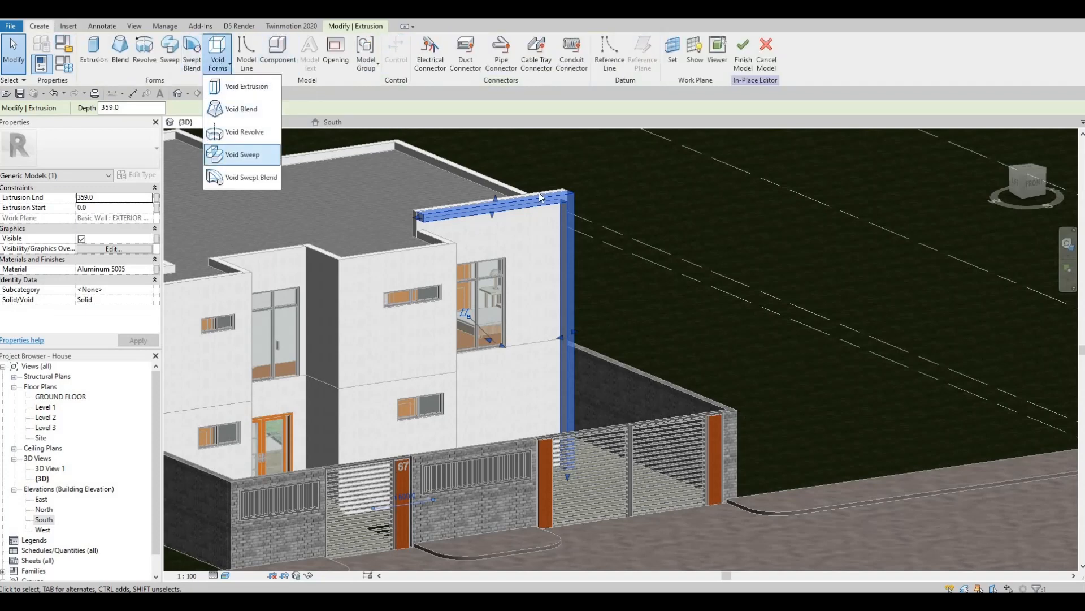
left_click(230, 161)
scroll(534, 193, "up", 5)
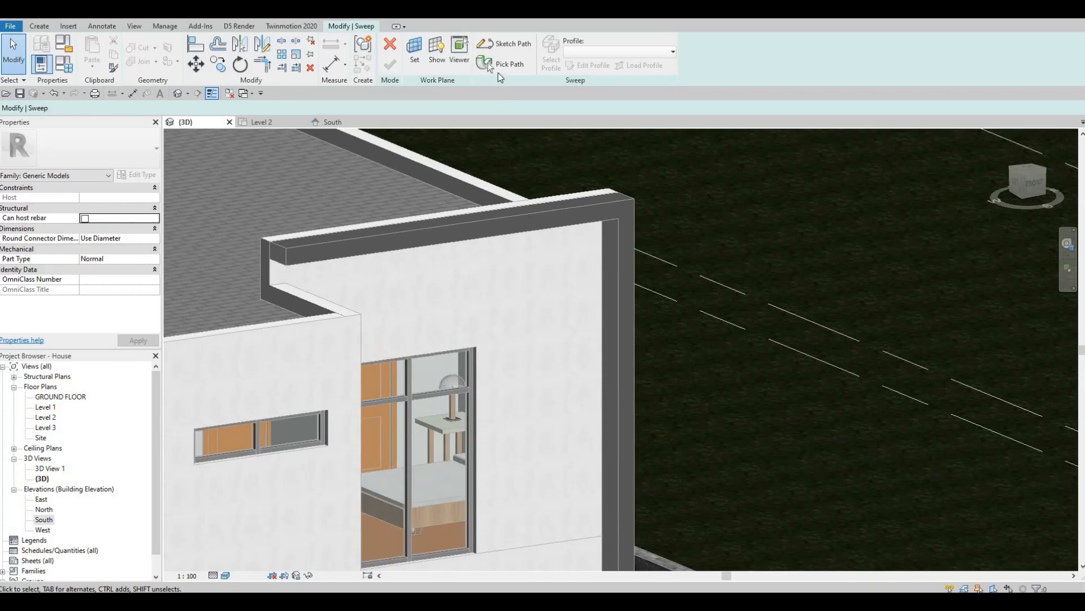
left_click(487, 63)
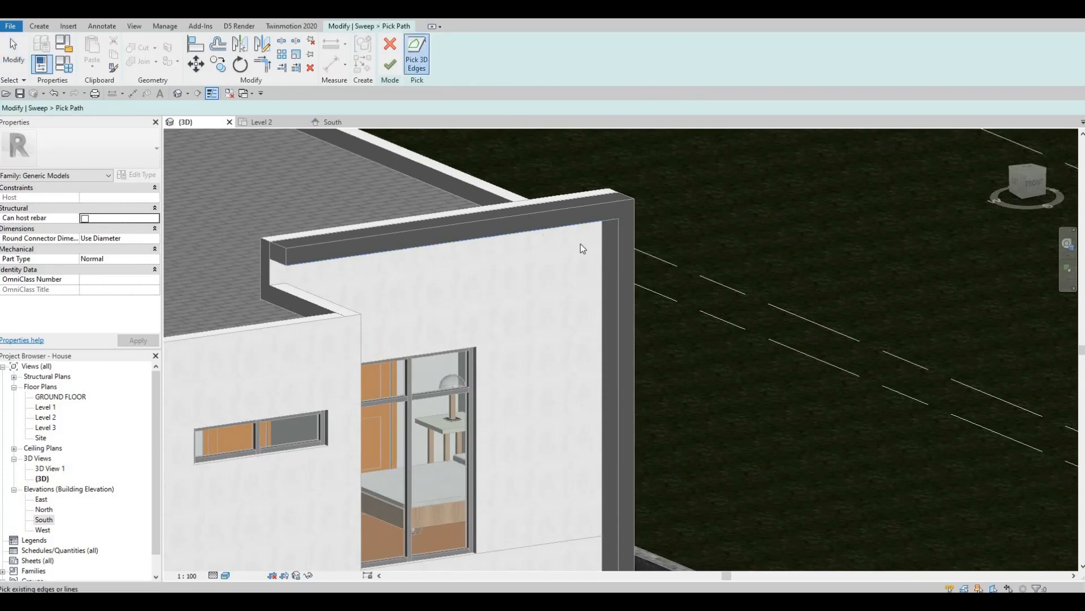
left_click(635, 250)
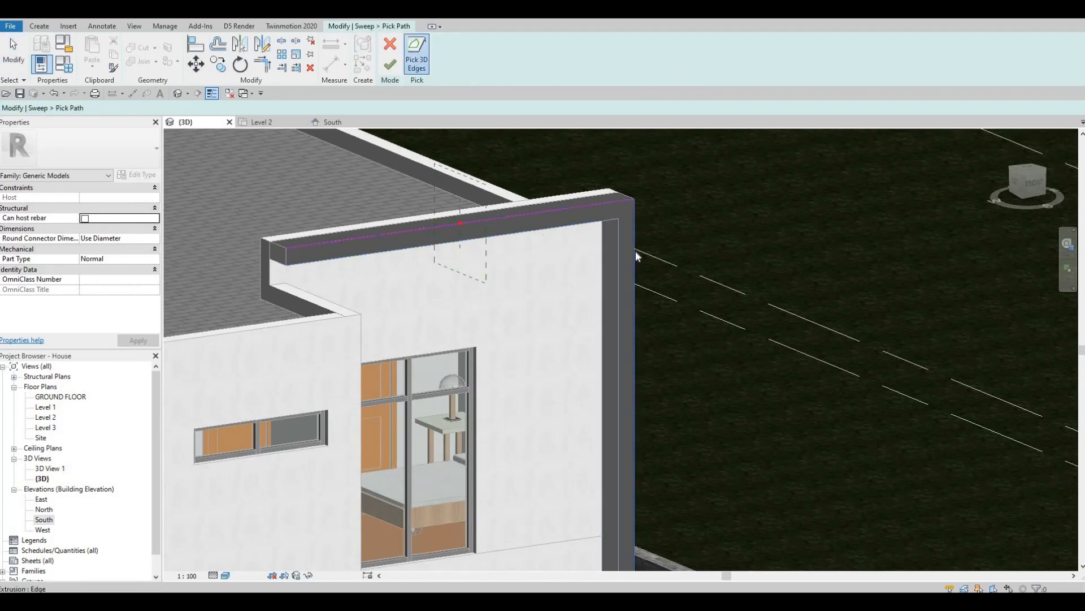
left_click(390, 65)
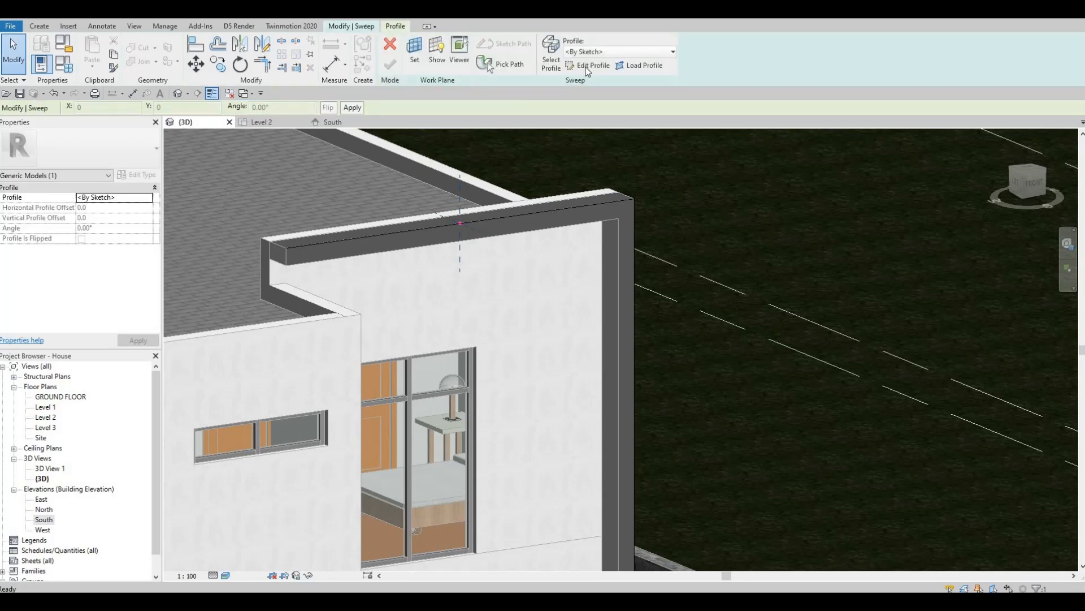
Sketch a small rectangular profile about 20 mm high just below the path on the extrusion's front face and finish the void sweep
left_click(584, 65)
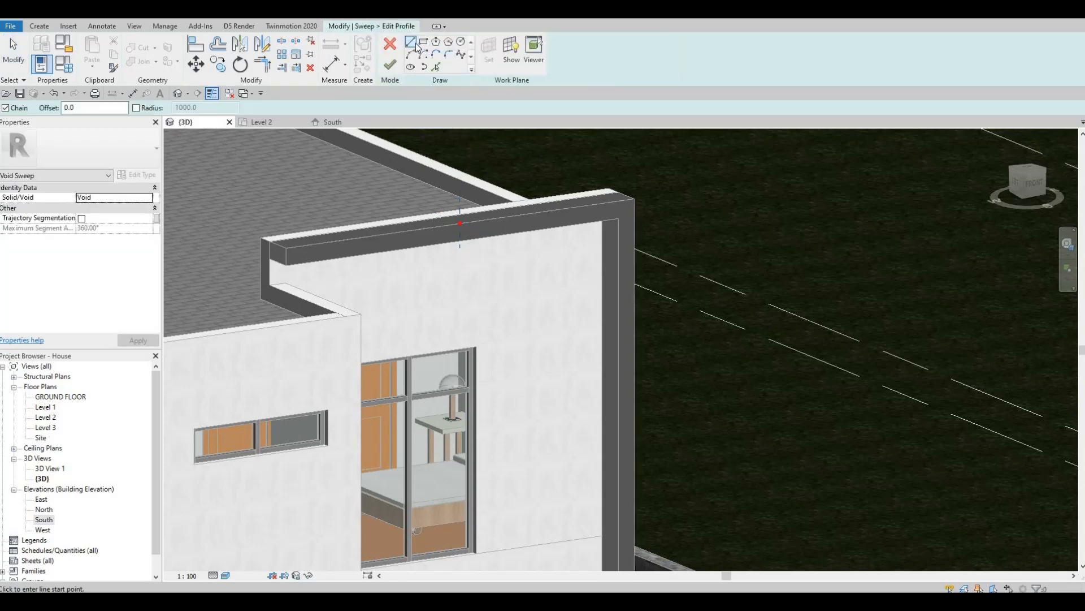
scroll(473, 159, "up", 3)
left_click(424, 43)
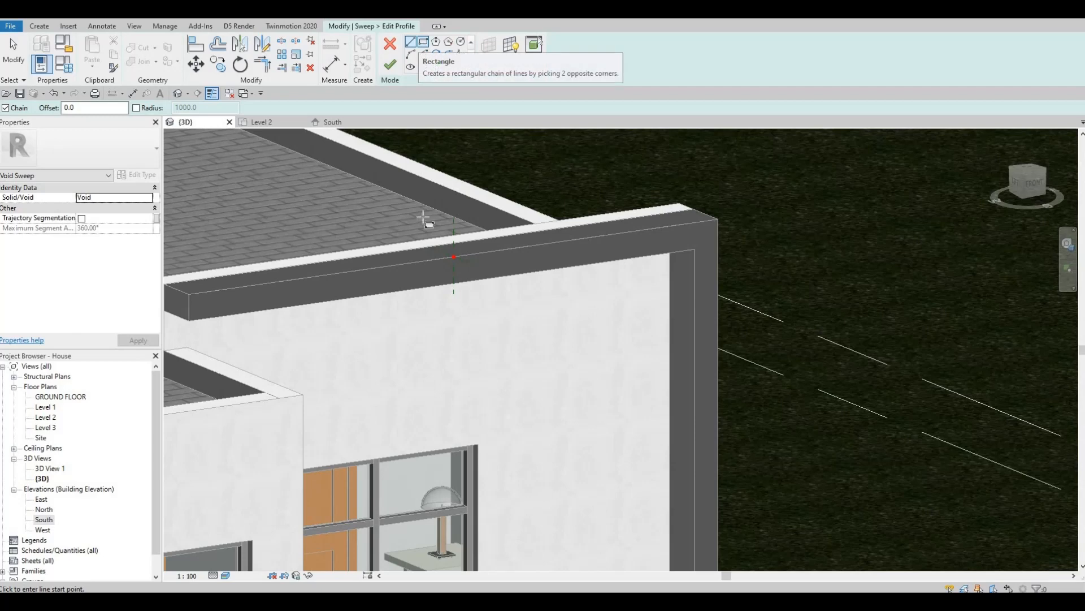
scroll(478, 309, "up", 2)
scroll(478, 308, "up", 2)
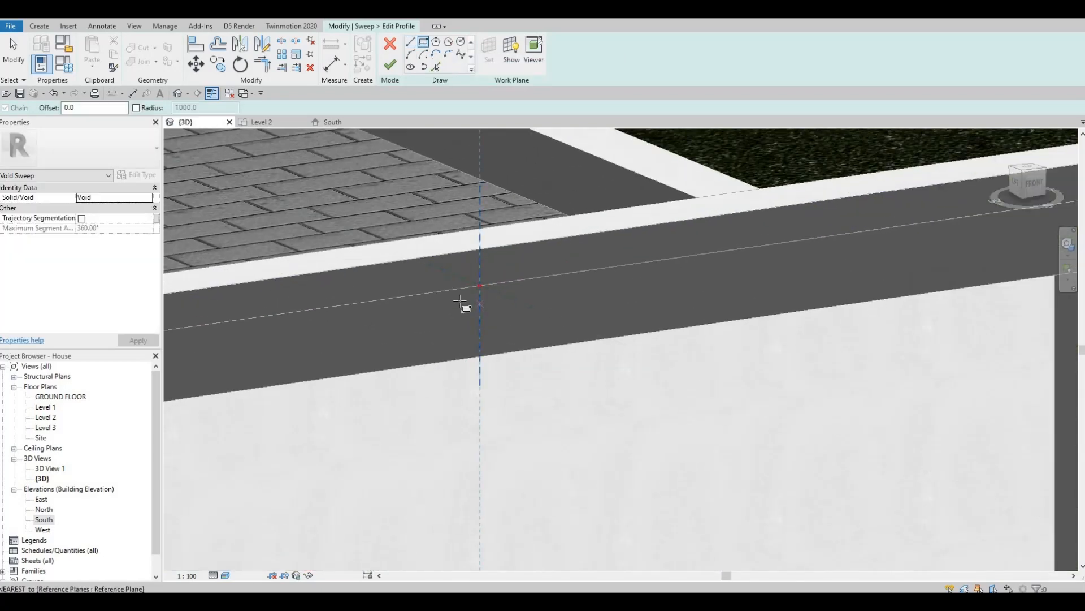
left_click(463, 305)
left_click(483, 299)
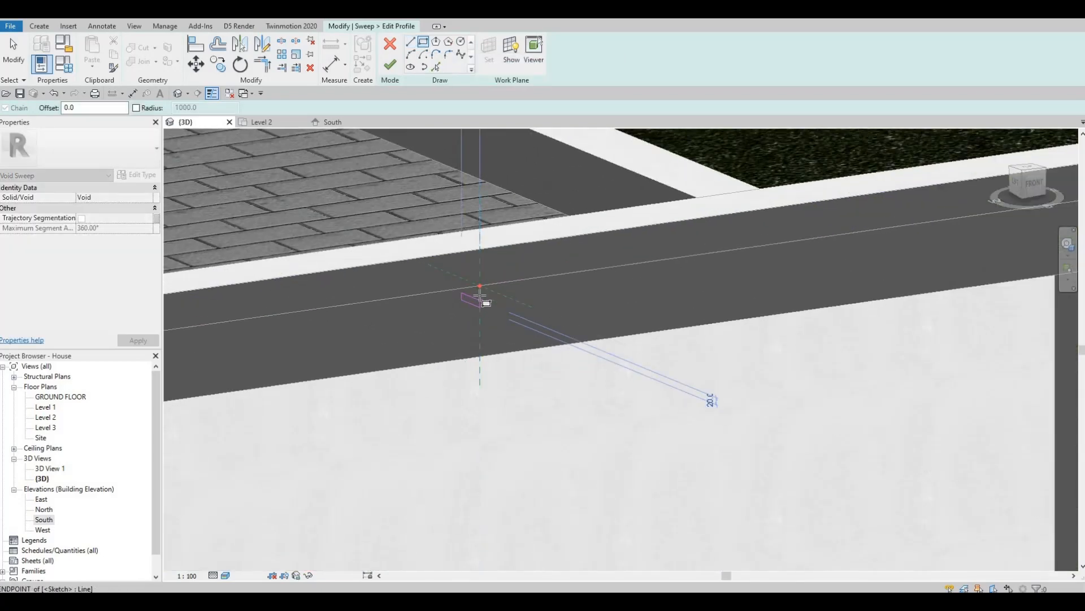
scroll(493, 308, "up", 2)
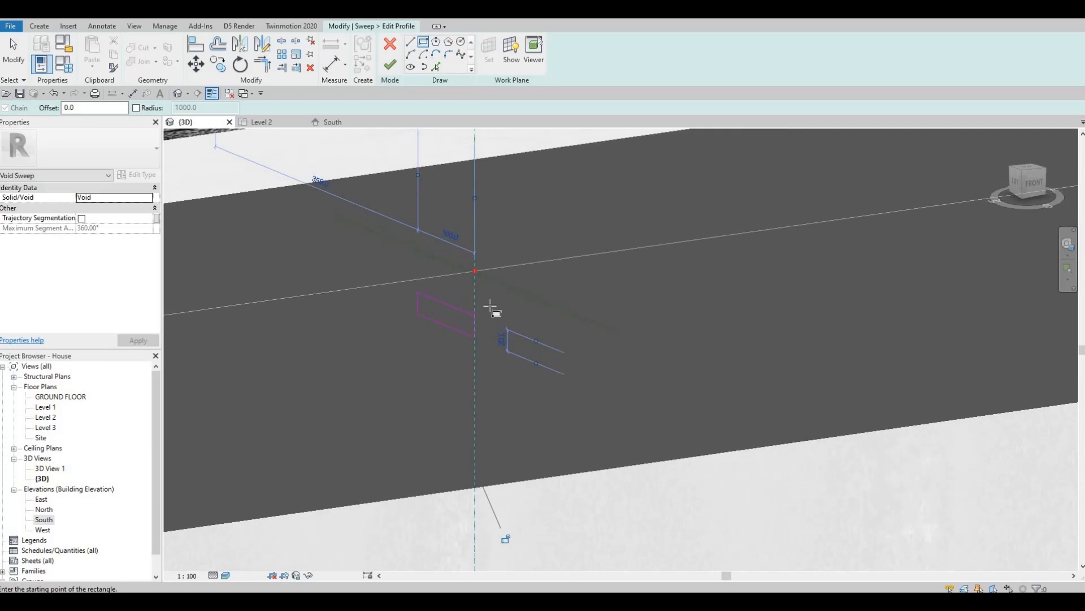
left_click(391, 66)
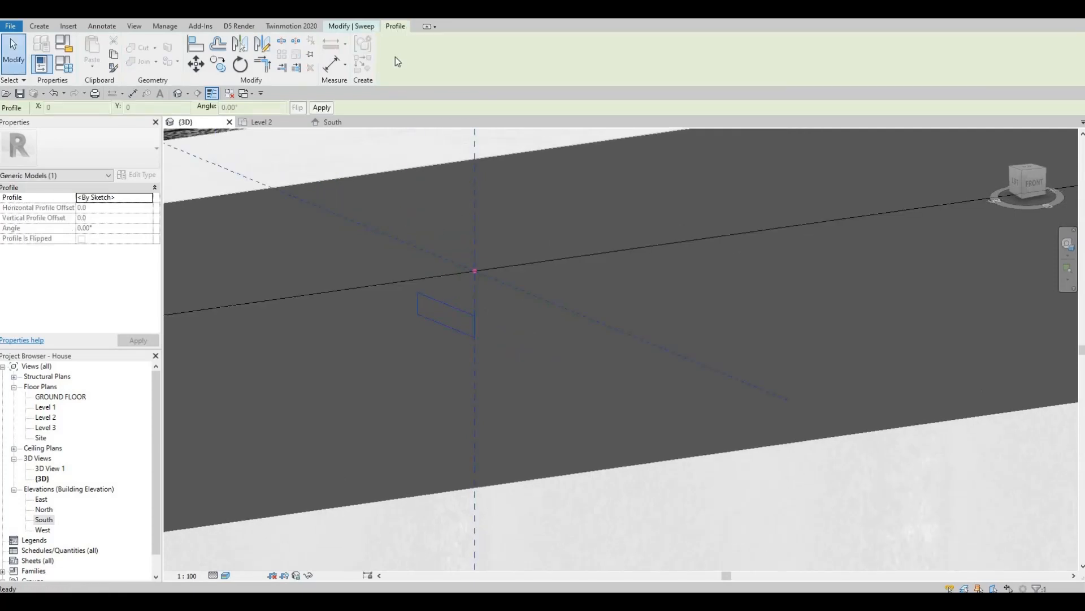
left_click(390, 64)
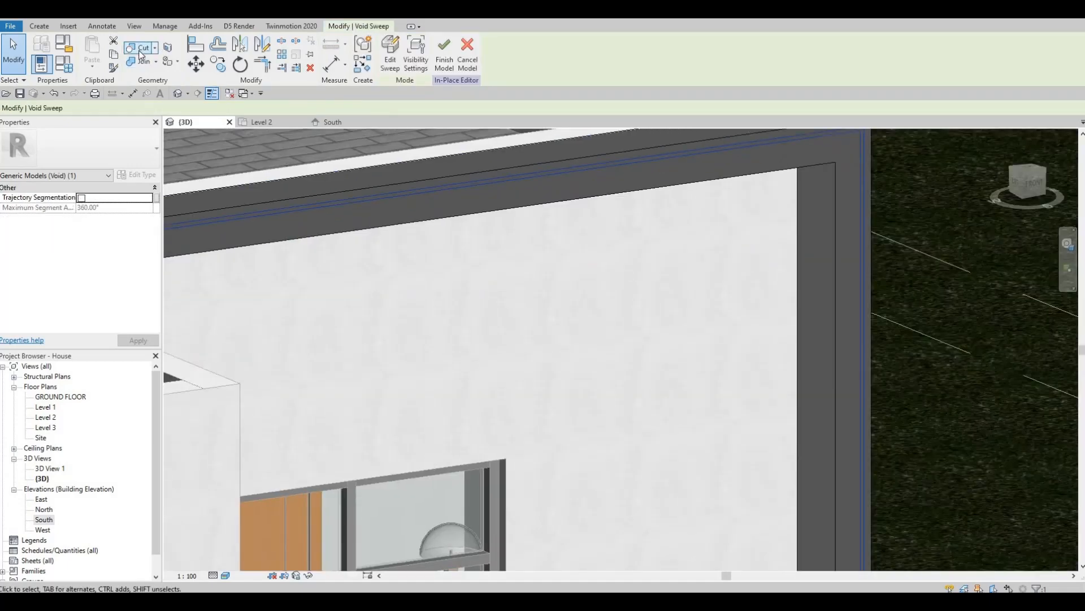
Inspect the groove cut by the void sweep along the L-shaped extrusion and finish the in-place model
left_click(140, 50)
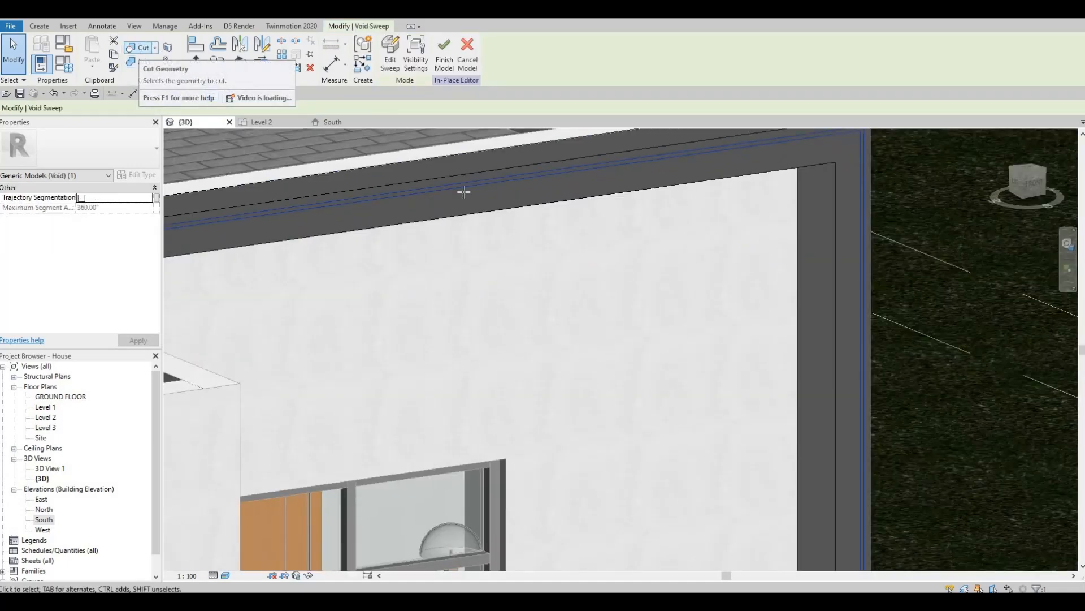
scroll(559, 231, "down", 1)
scroll(558, 232, "down", 1)
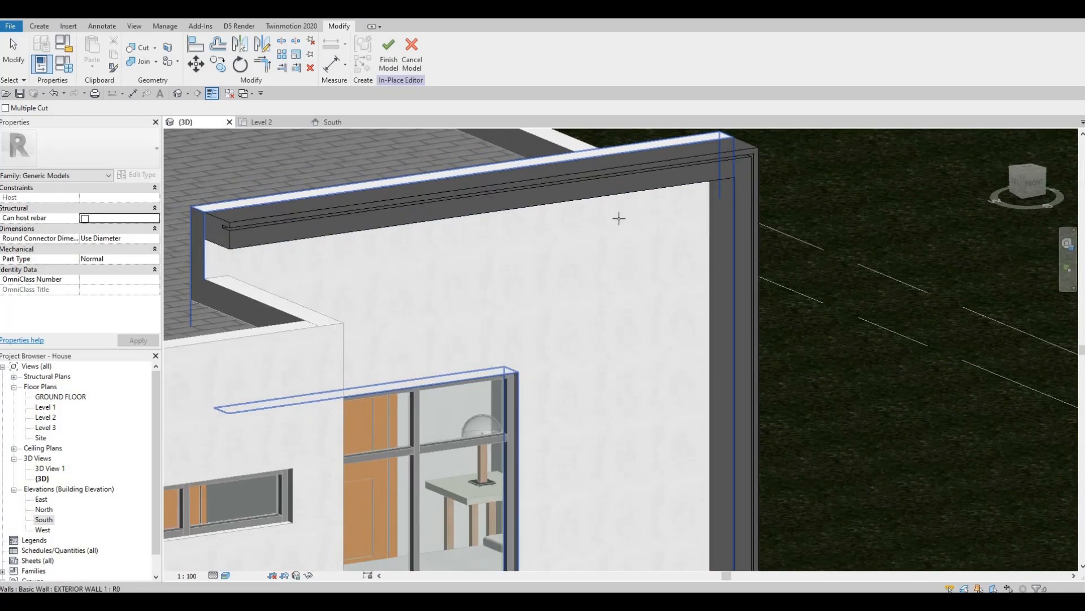
middle_click_drag(618, 219, 503, 176, "shift")
scroll(519, 206, "down", 1)
middle_click_drag(609, 349, 519, 256)
scroll(509, 399, "down", 3)
middle_click_drag(508, 400, 531, 387, "shift")
middle_click_drag(541, 317, 536, 275, "shift")
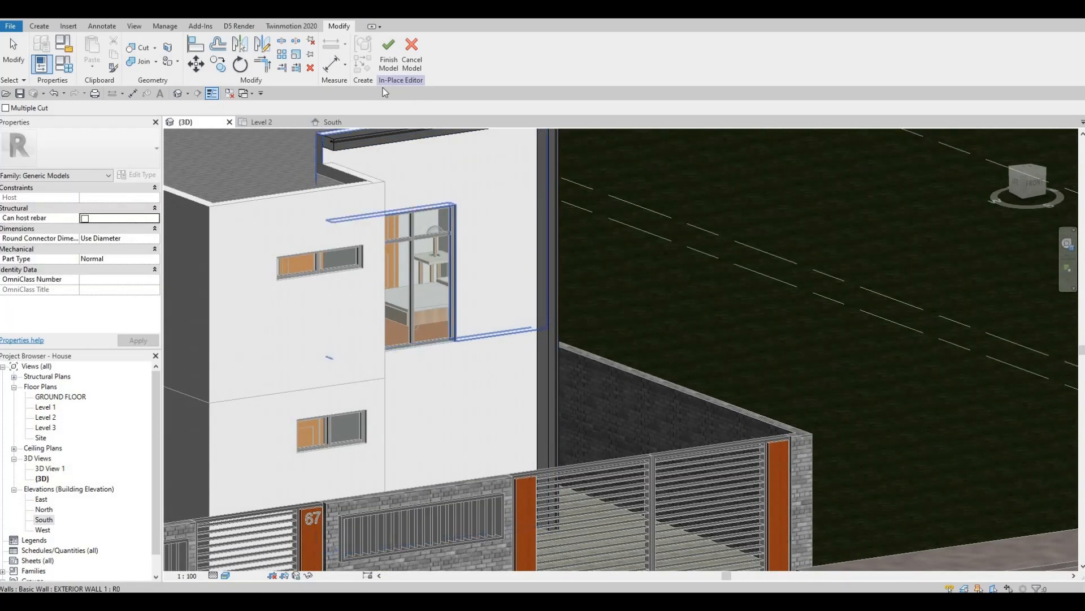
left_click(389, 53)
middle_click_drag(609, 211, 494, 296, "shift")
middle_click_drag(510, 298, 408, 162)
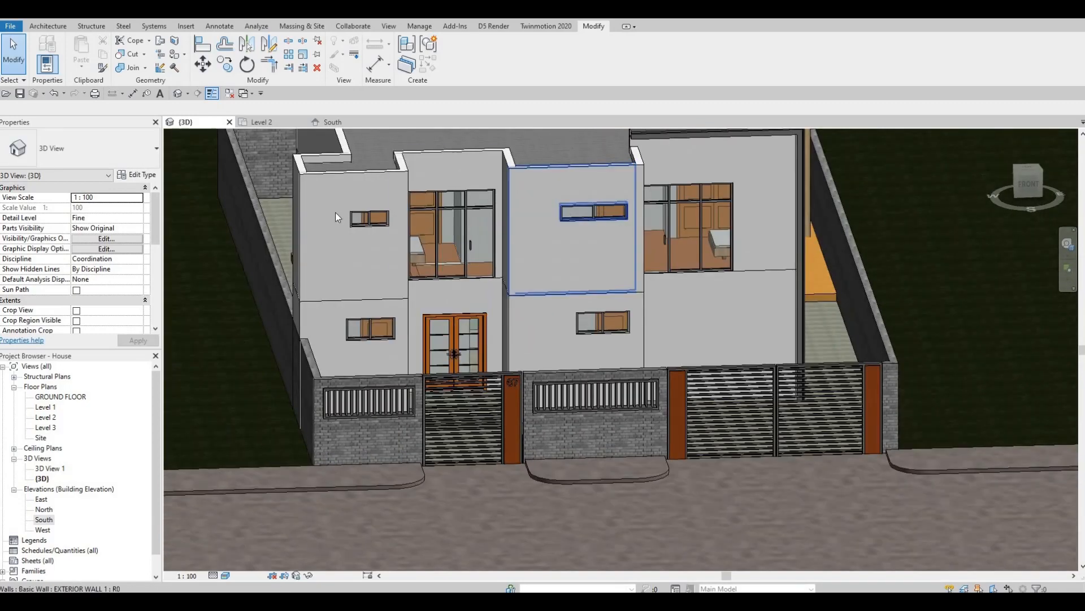
middle_click_drag(734, 130, 653, 221)
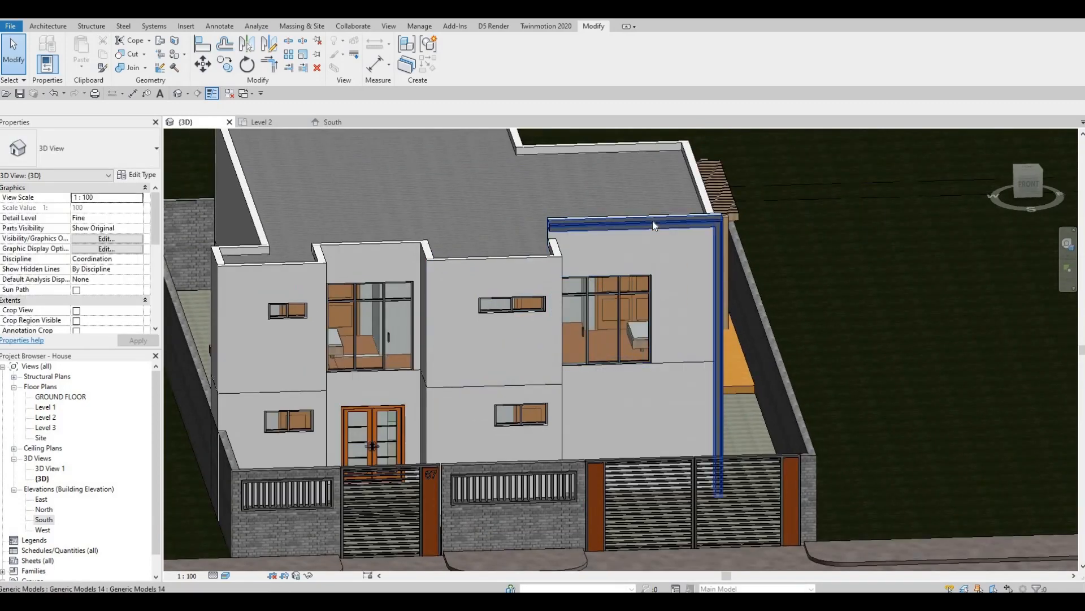
Reopen the L-shaped model for in-place editing and start a new solid extrusion in the GROUND FLOOR plan
left_click(721, 339)
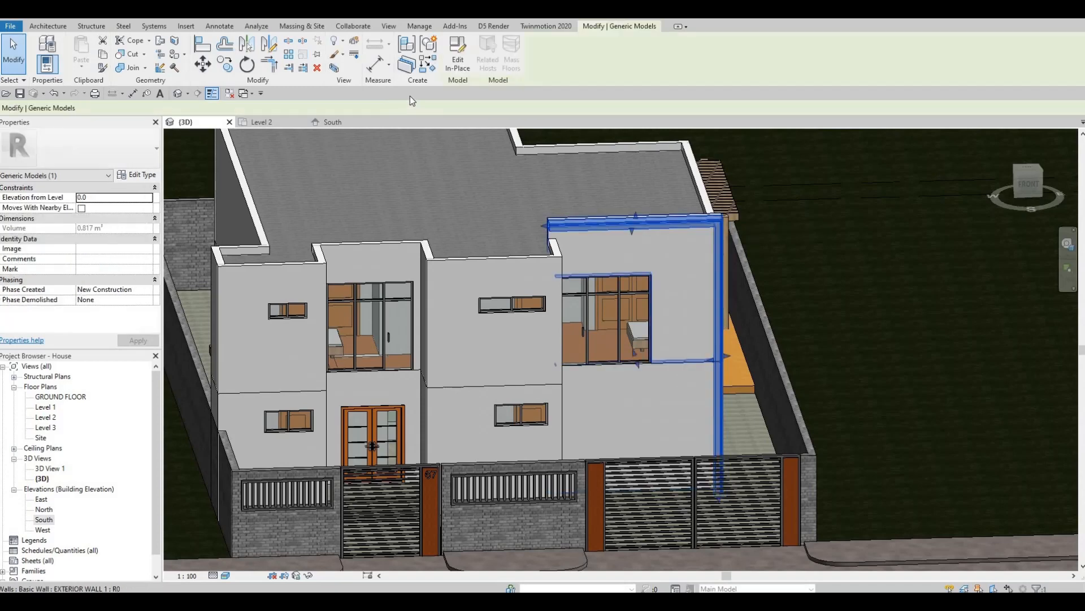
left_click(458, 63)
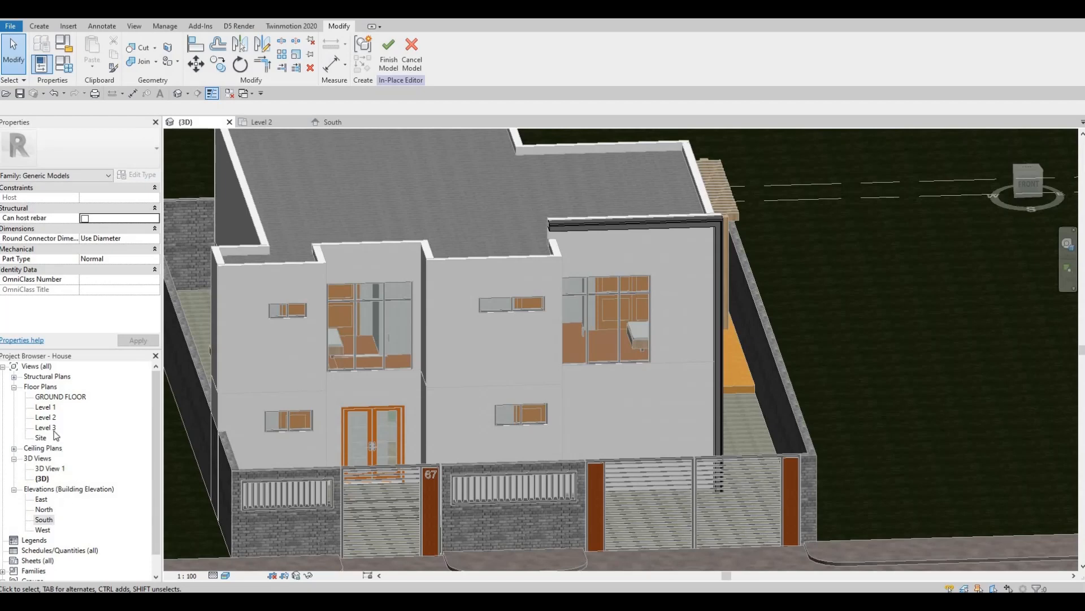
double_click(45, 397)
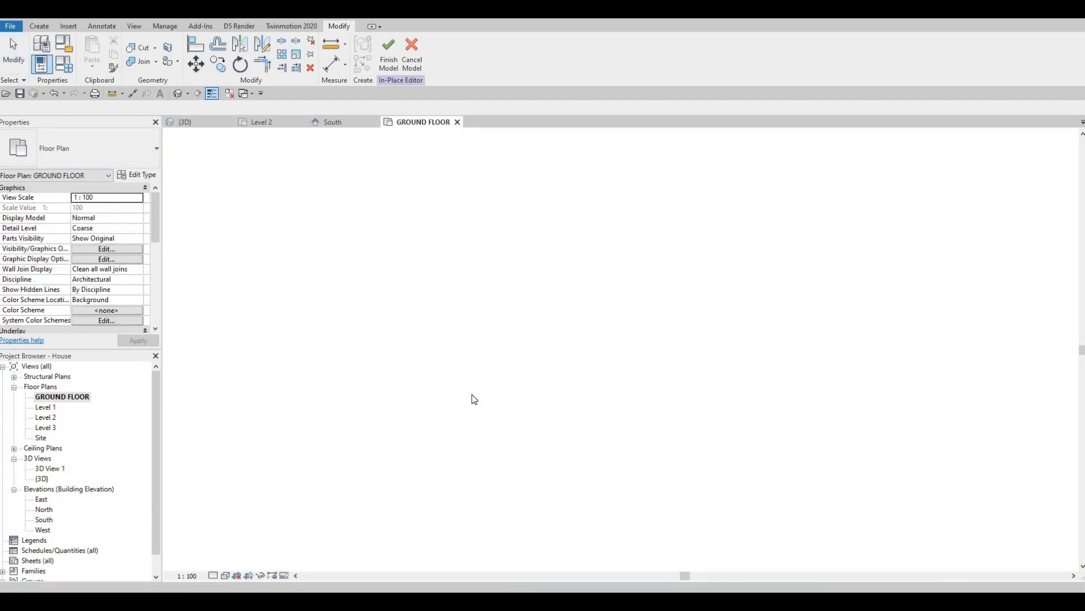
scroll(570, 351, "up", 10)
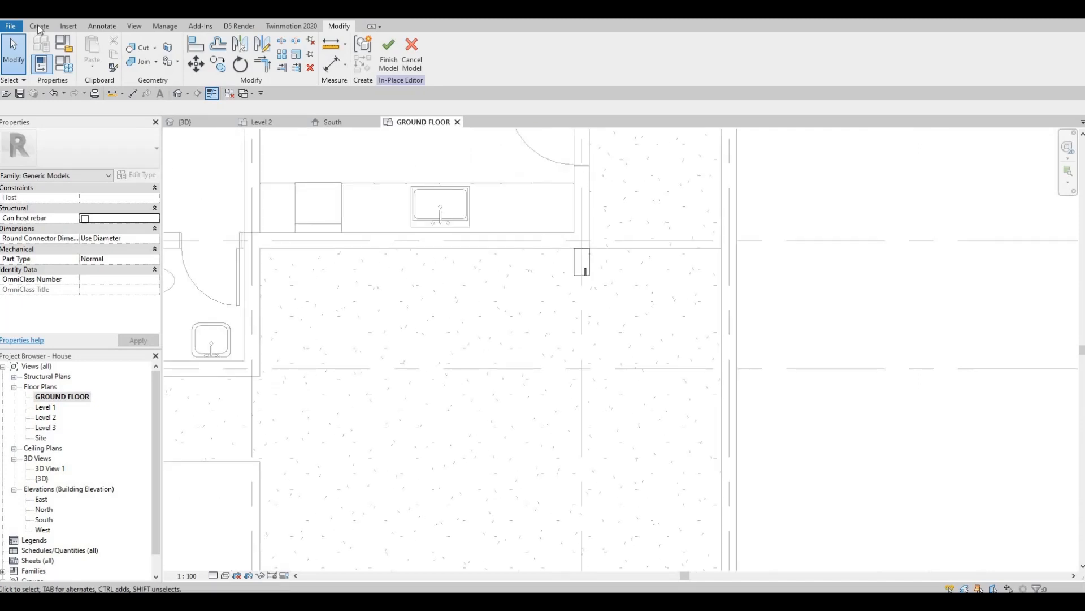
left_click(39, 26)
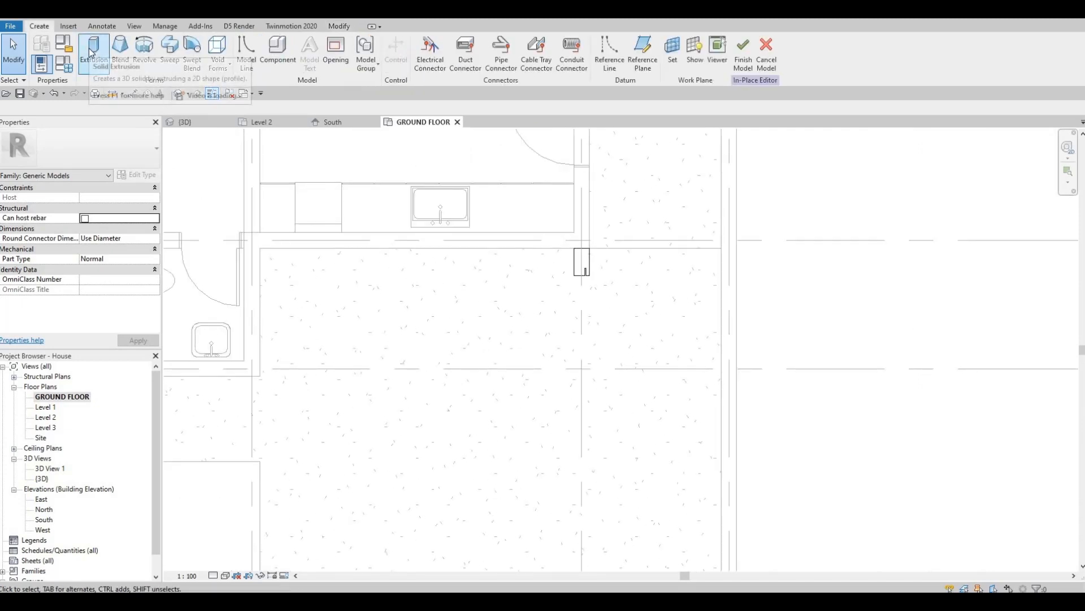
left_click(91, 52)
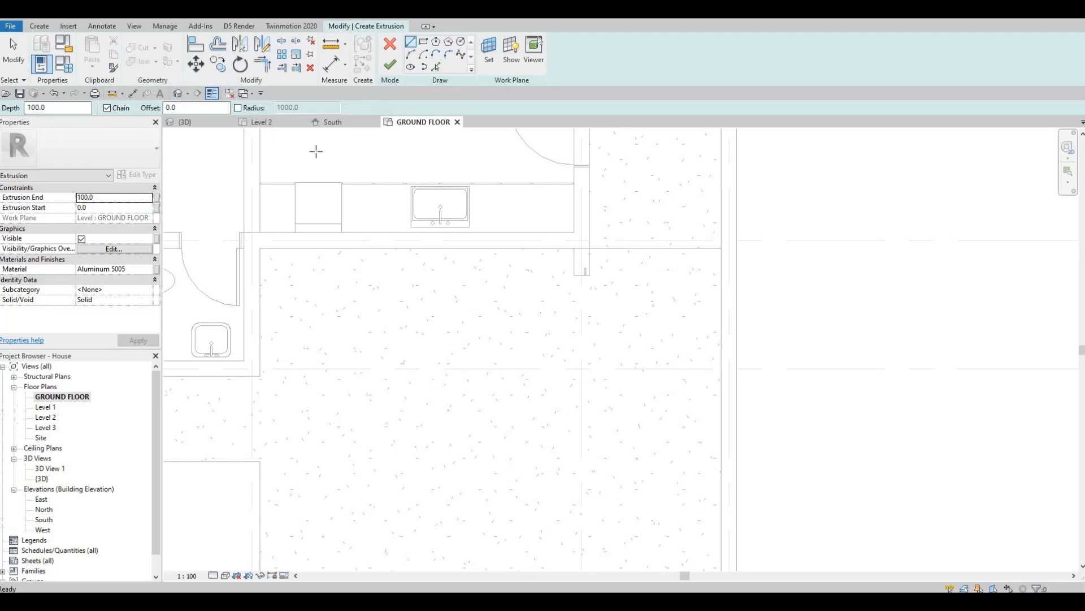
scroll(351, 209, "down", 5)
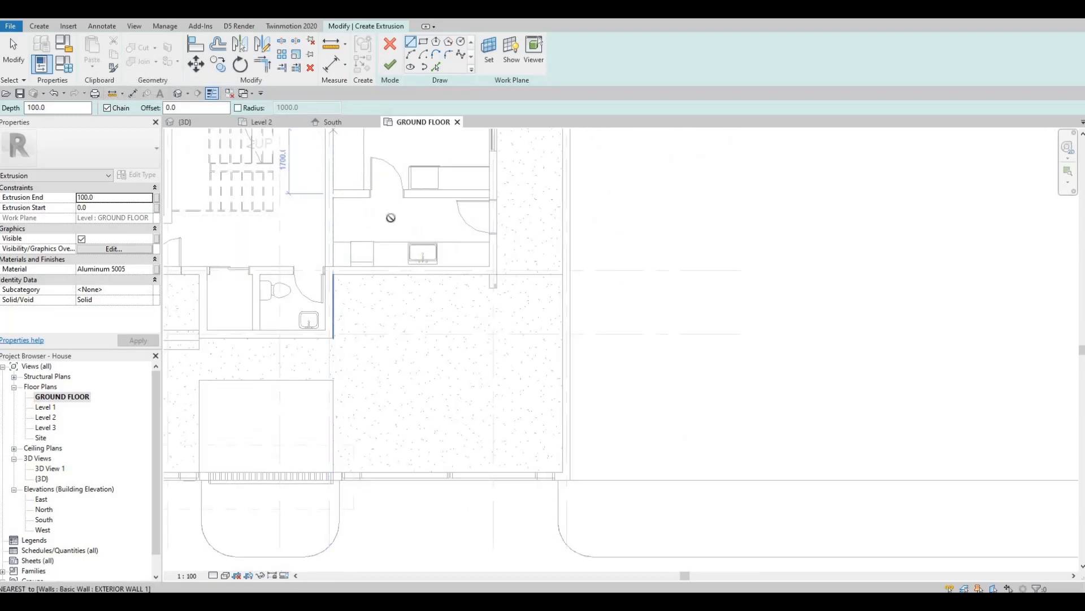
Measure in the South elevation from the L-shaped extrusion's outer edge to the curtain wall's nearest edge, and return to the GROUND FLOOR plan
key("ctrl+Tab")
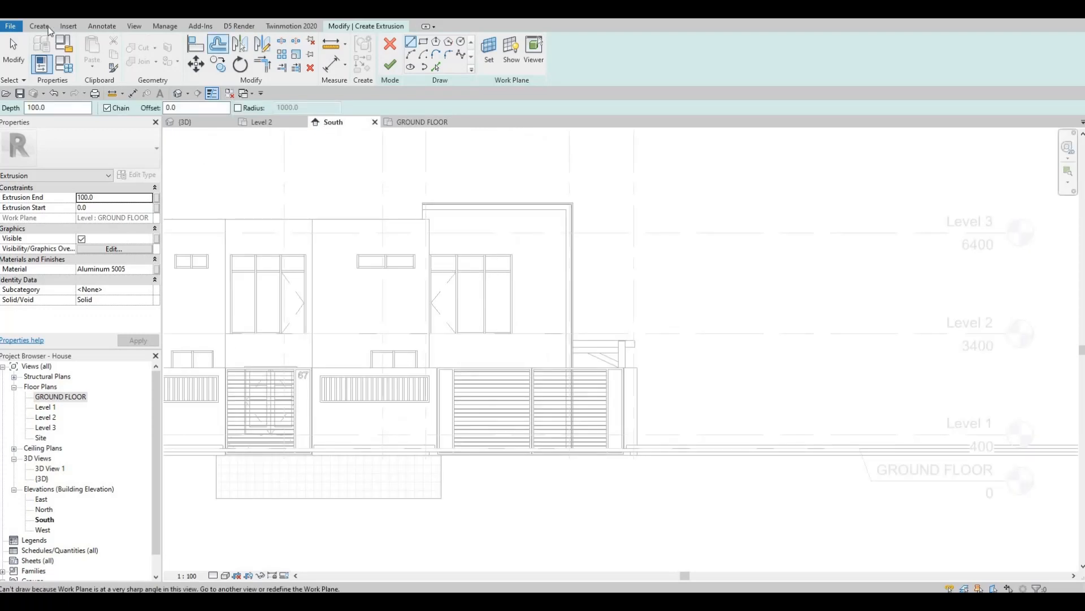
left_click(39, 26)
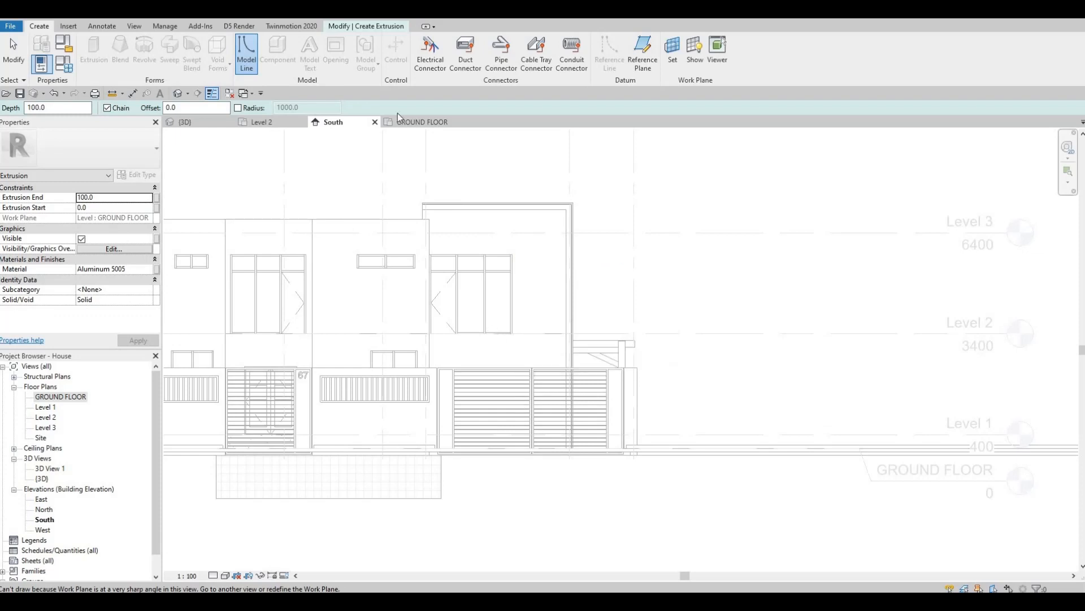
left_click(345, 27)
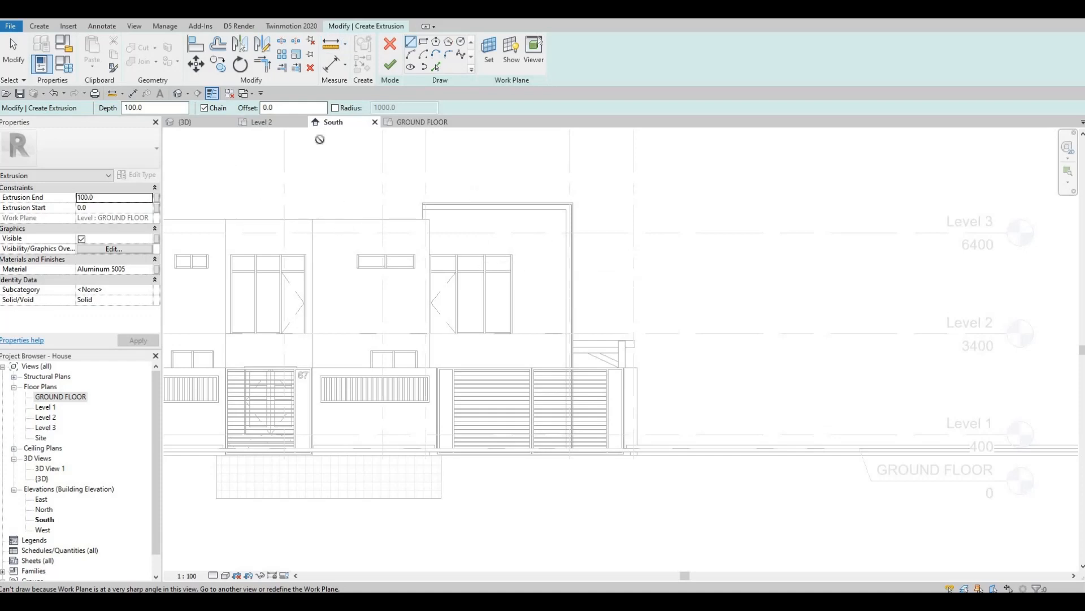
left_click(340, 69)
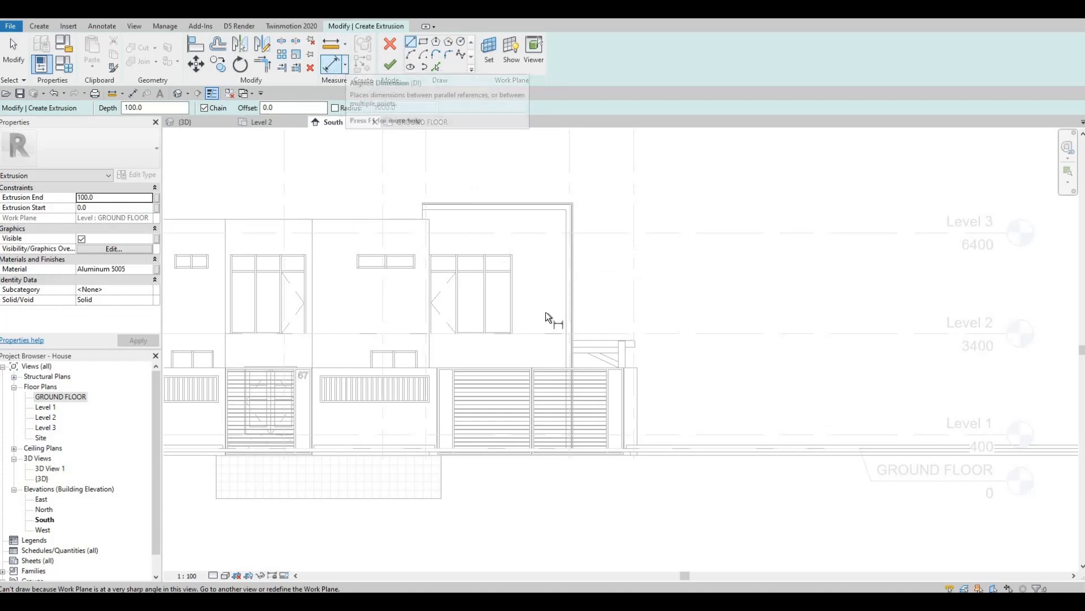
scroll(579, 285, "up", 3)
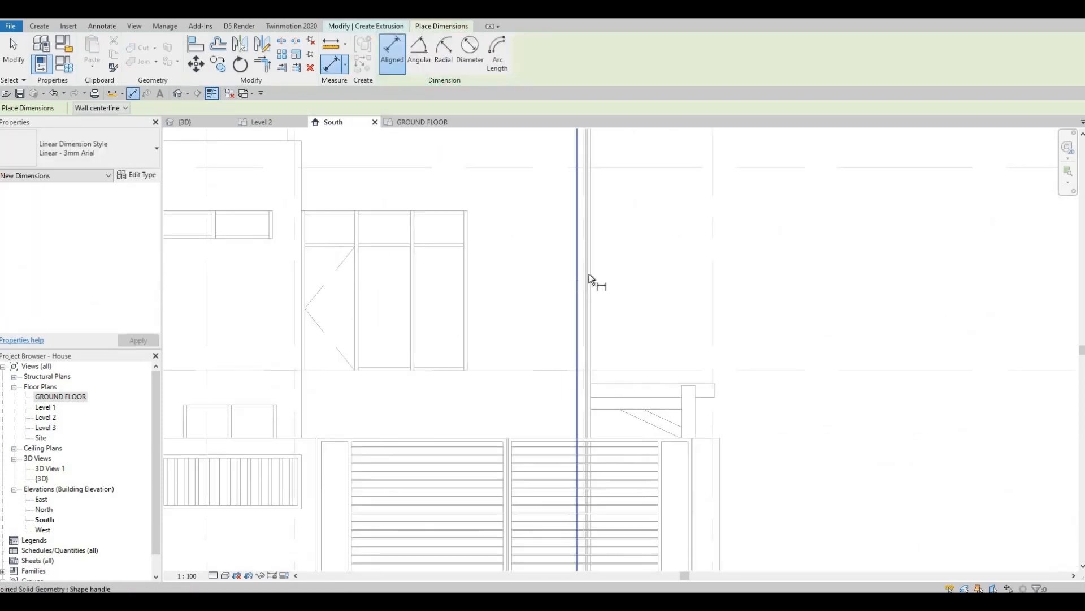
scroll(589, 274, "up", 1)
scroll(558, 367, "down", 1)
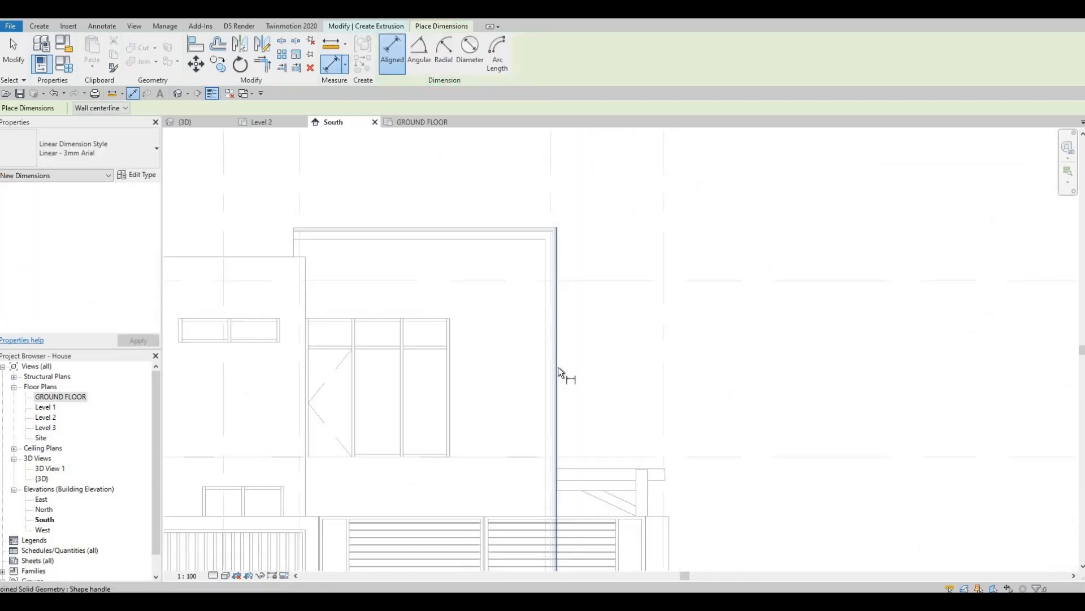
left_click(558, 371)
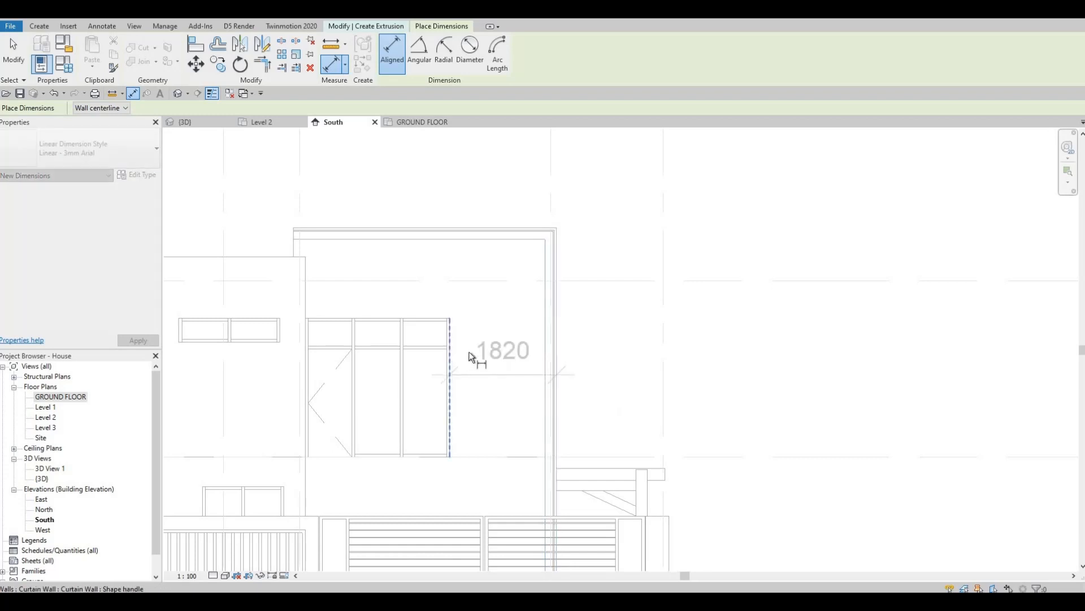
left_click(469, 352)
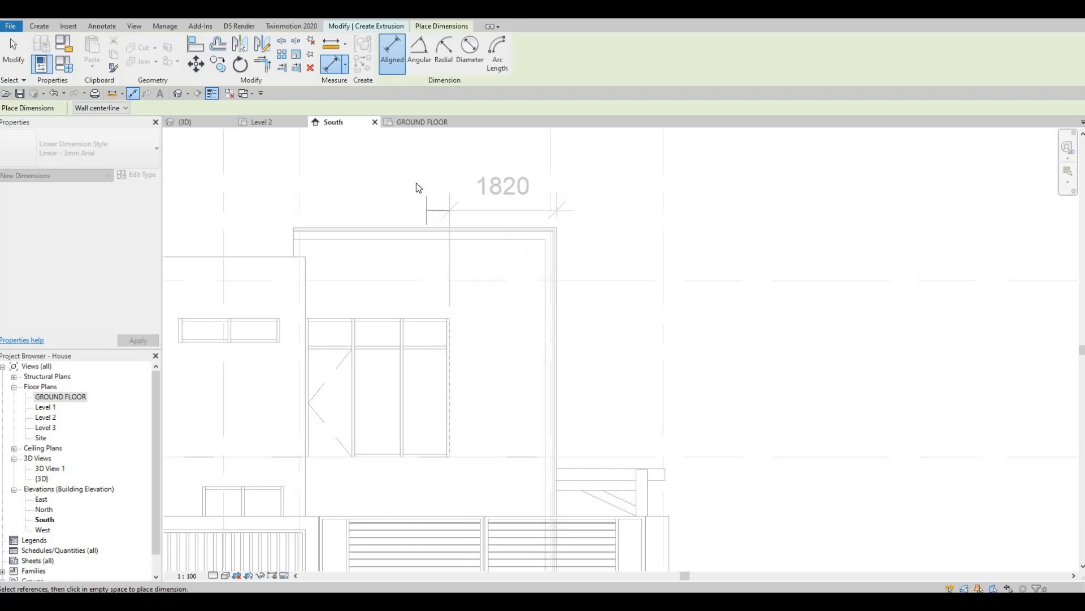
key("Escape")
key("Escape")
left_click(422, 121)
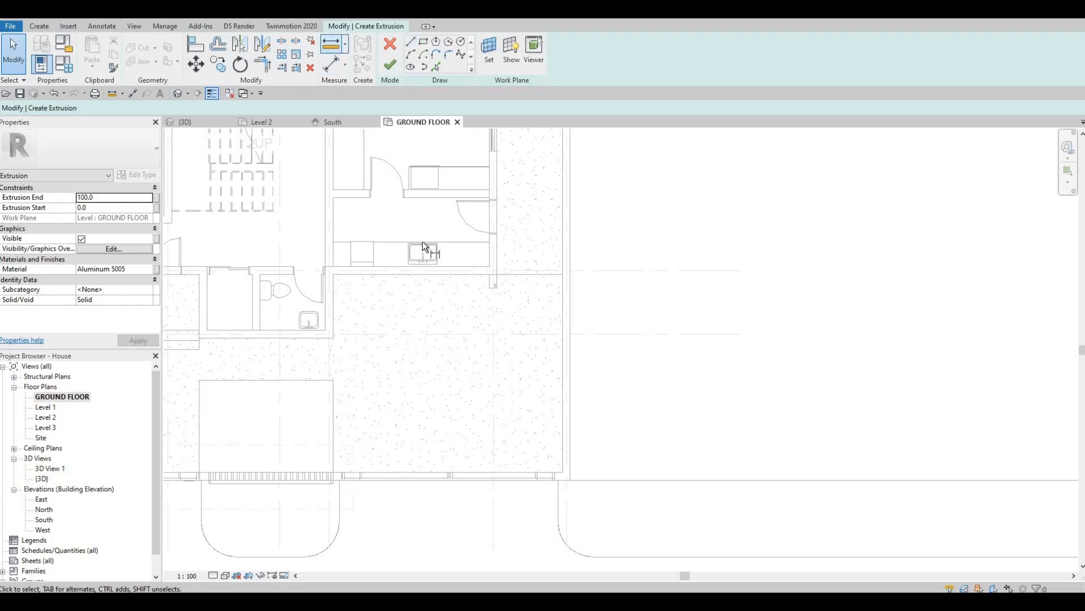
key("d")
key("i")
scroll(576, 322, "up", 5)
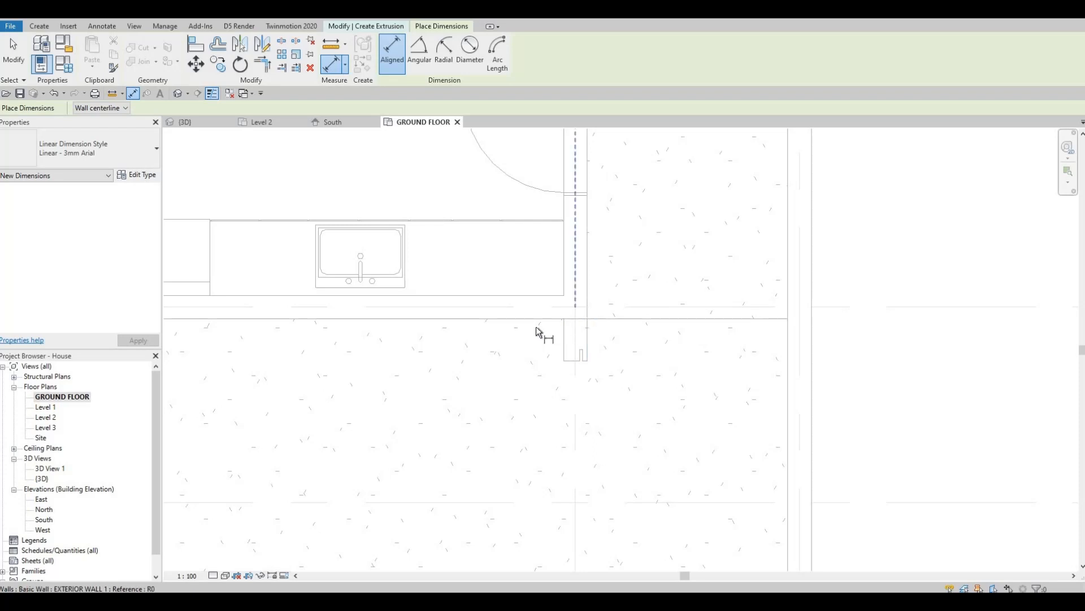
left_click(291, 328)
scroll(320, 326, "down", 2)
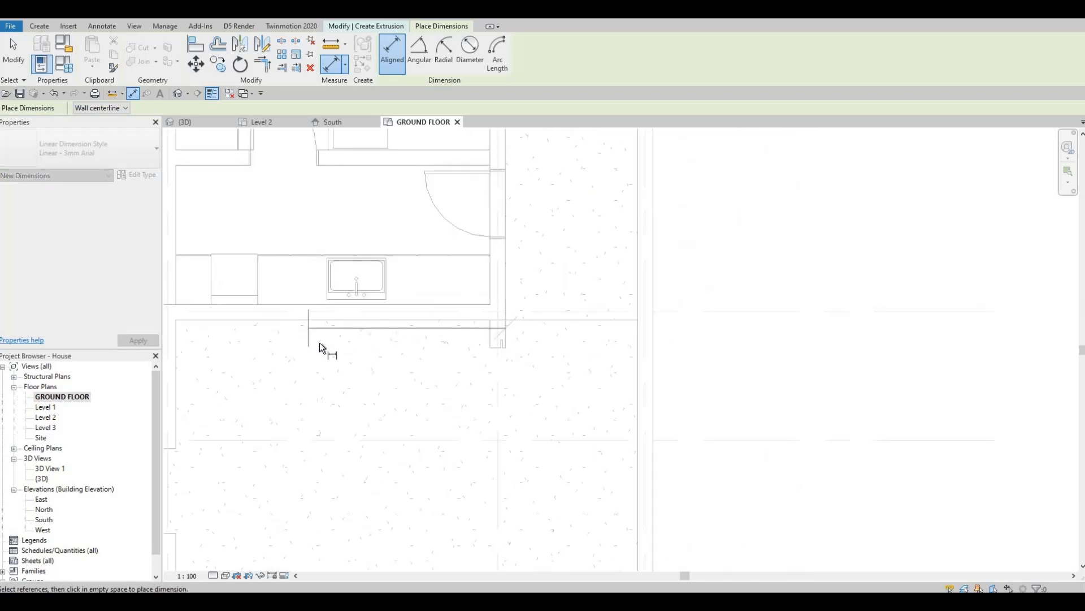
key("Escape")
key("Escape")
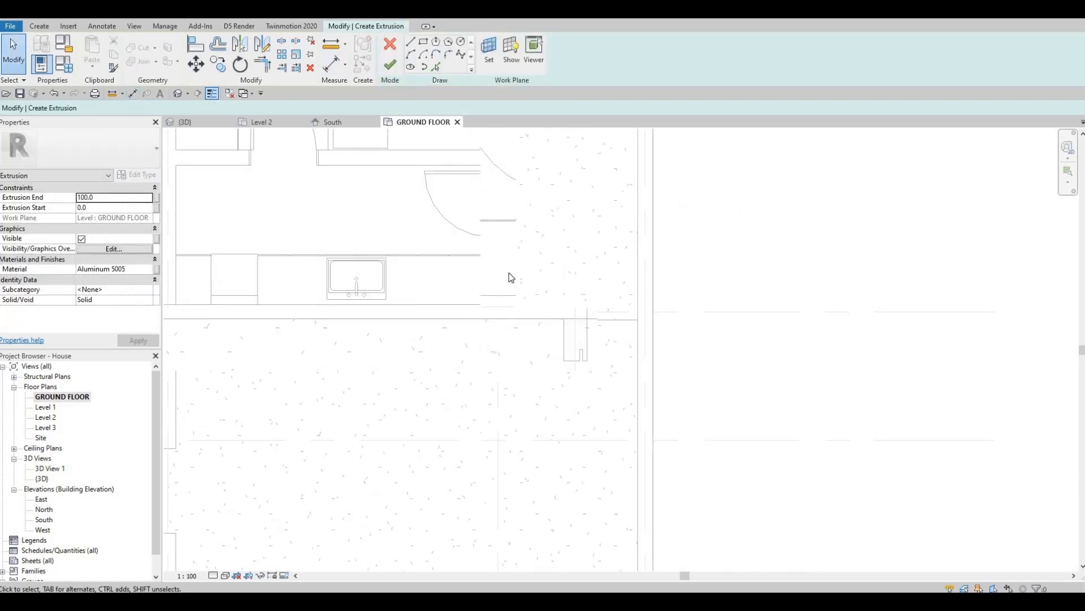
Sketch a 1820 mm line along the kitchen wall's front face, starting at the wall's outer corner and running toward the house interior
scroll(490, 351, "up", 3)
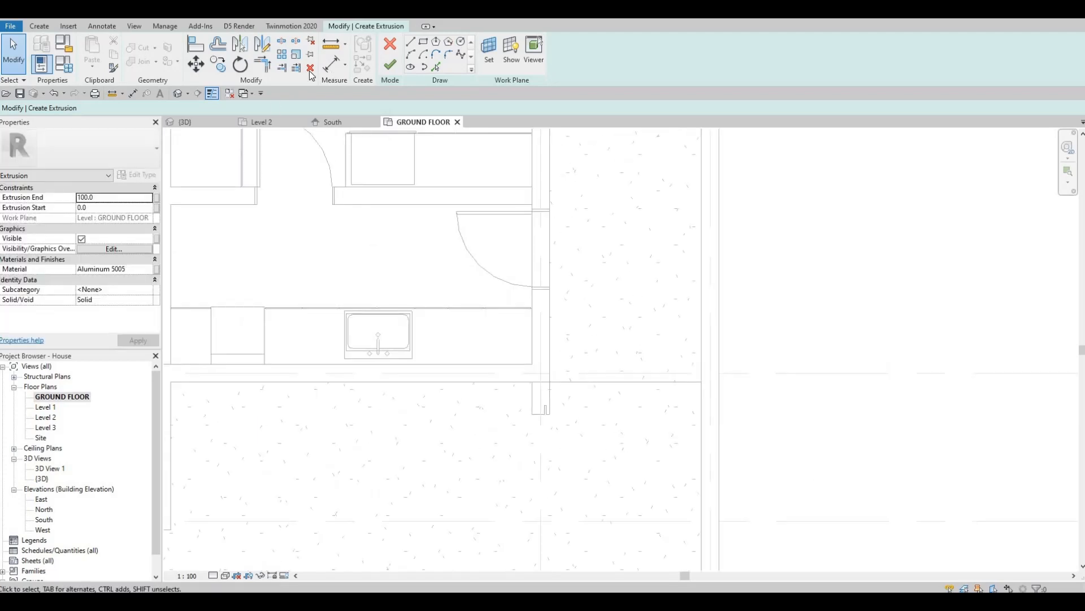
left_click(411, 41)
left_click(346, 389)
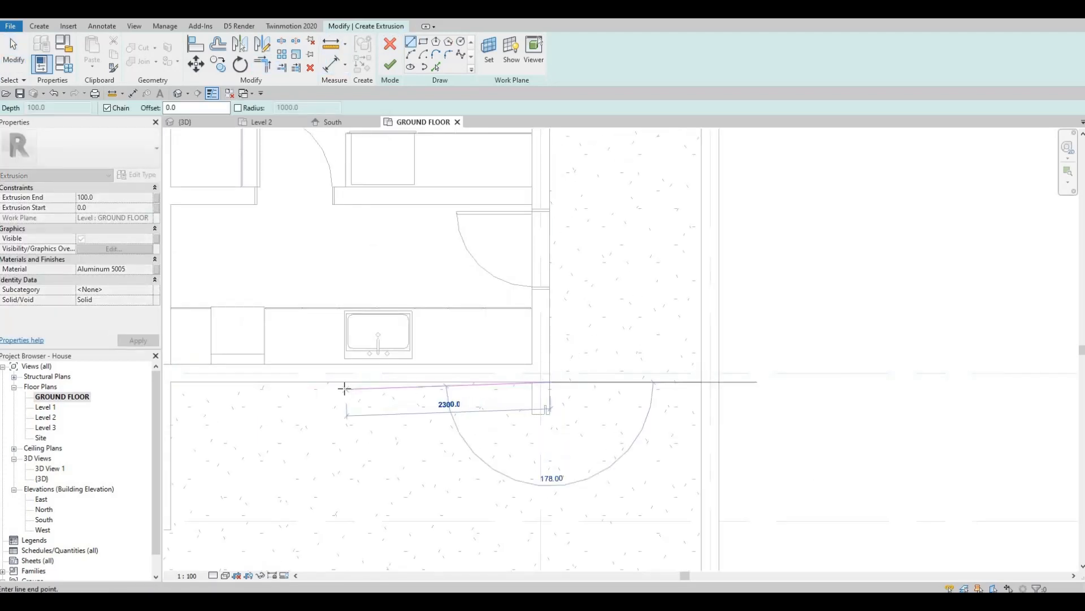
type("182")
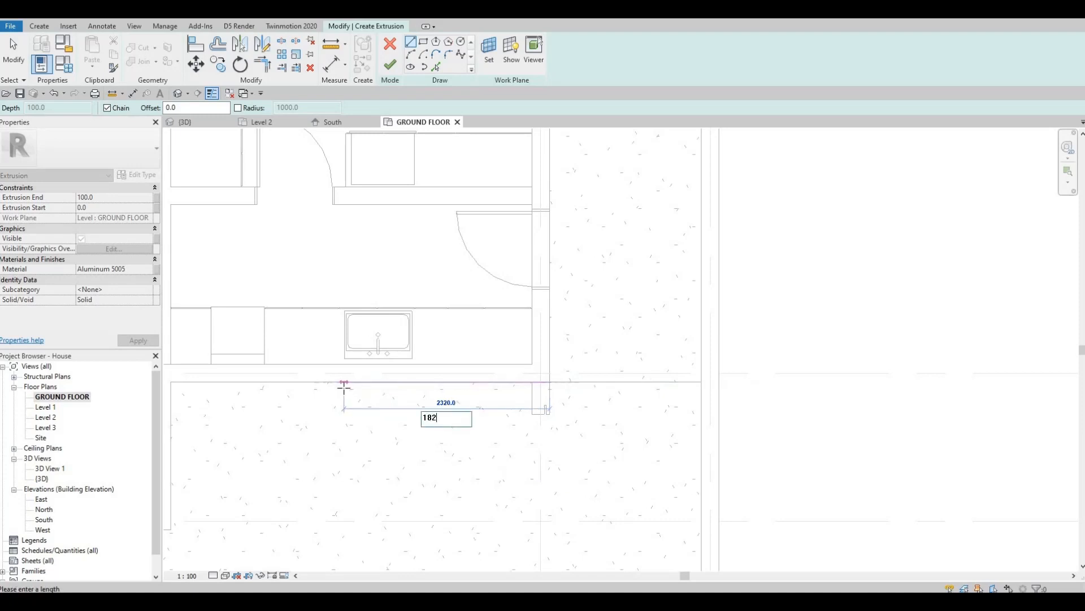
type("0")
key("Return")
key("Escape")
key("Escape")
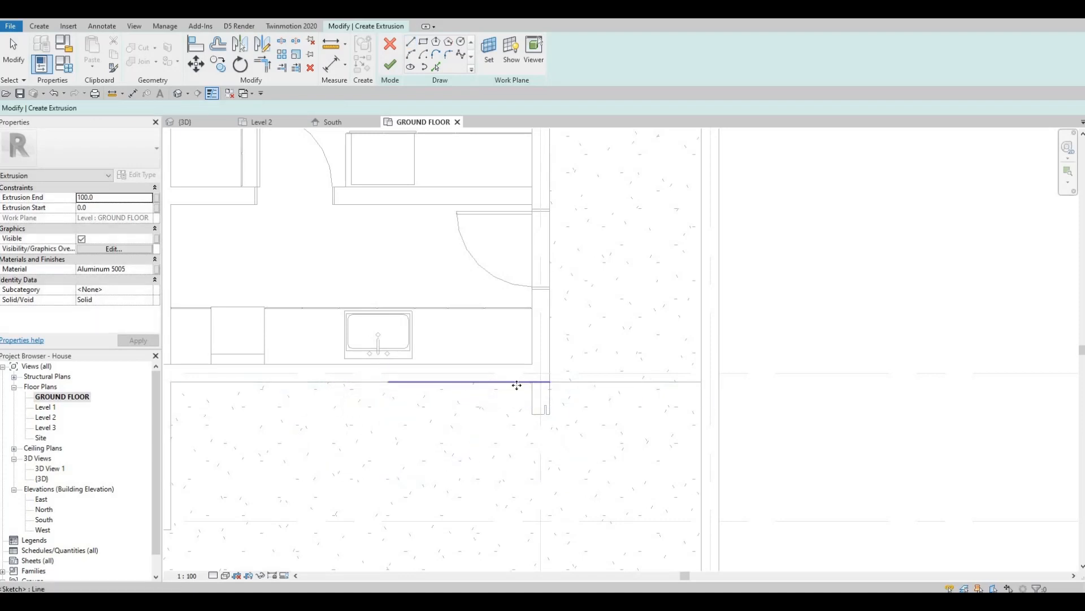
Shorten the sketched line to 1620 mm by moving its outer end to the inner face of the L-shaped extrusion's leg
left_click(516, 383)
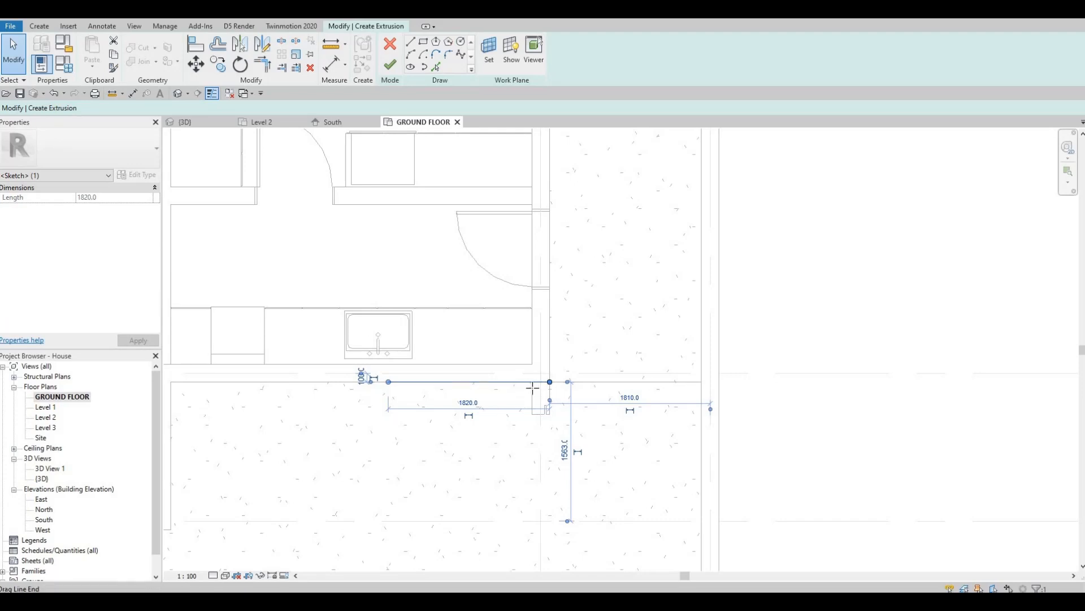
left_click_drag(548, 386, 534, 388)
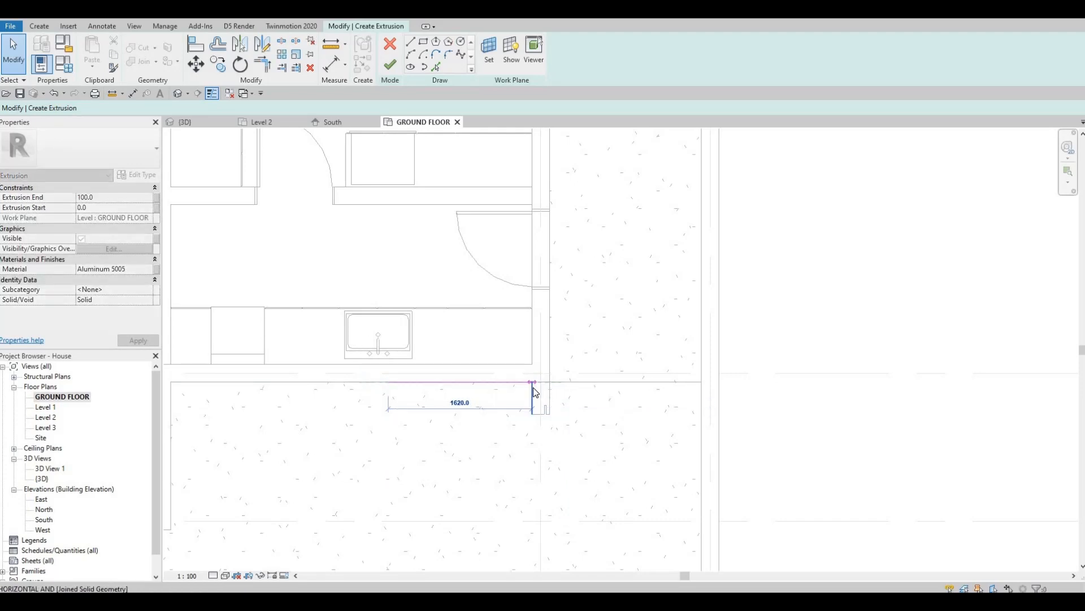
left_click(467, 388)
middle_click_drag(471, 386, 470, 365)
left_click(448, 386)
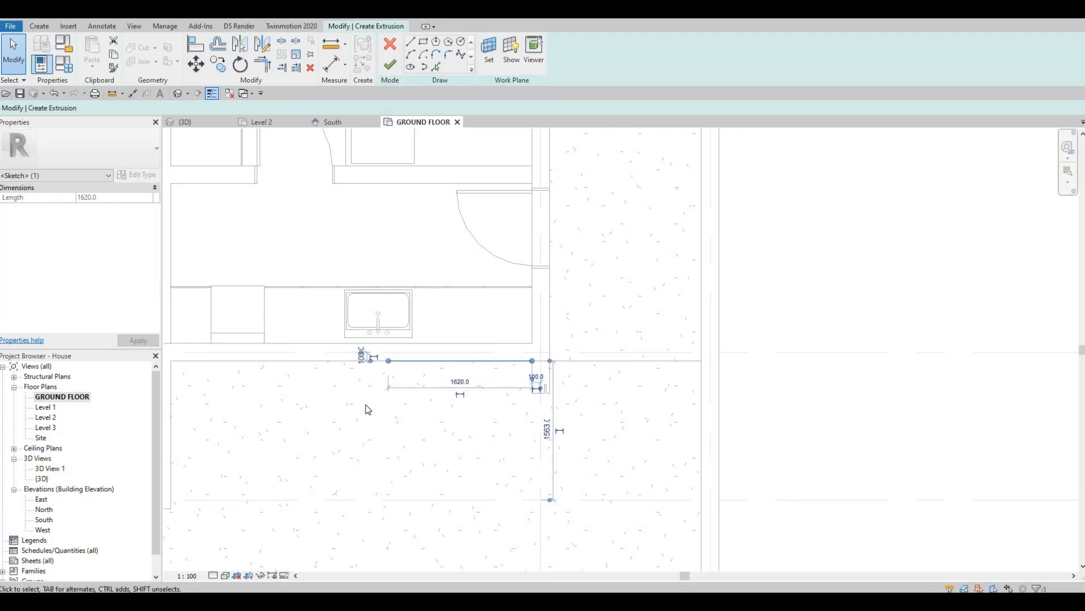
middle_click_drag(357, 282, 358, 280)
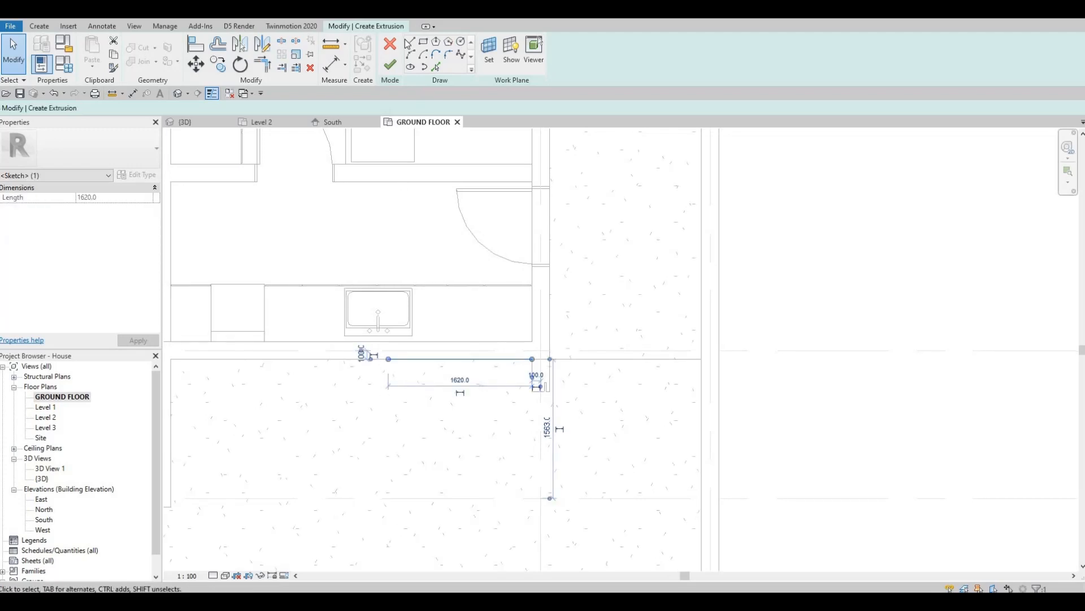
Draw the three remaining sides on the front side of the 1620 mm line to close a rectangular profile 180 mm deep
key("l")
key("i")
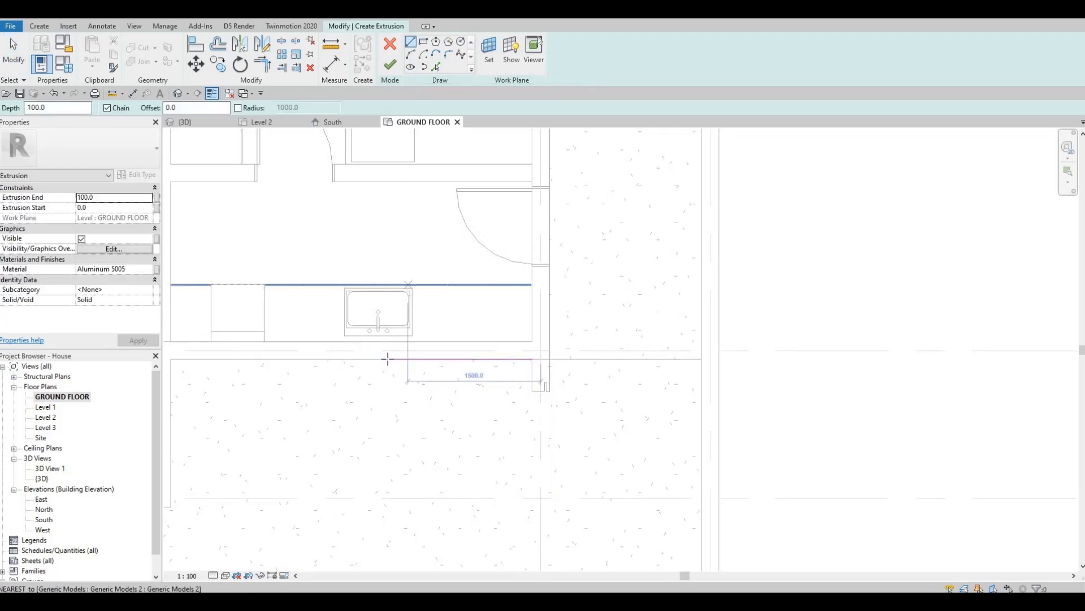
left_click(389, 362)
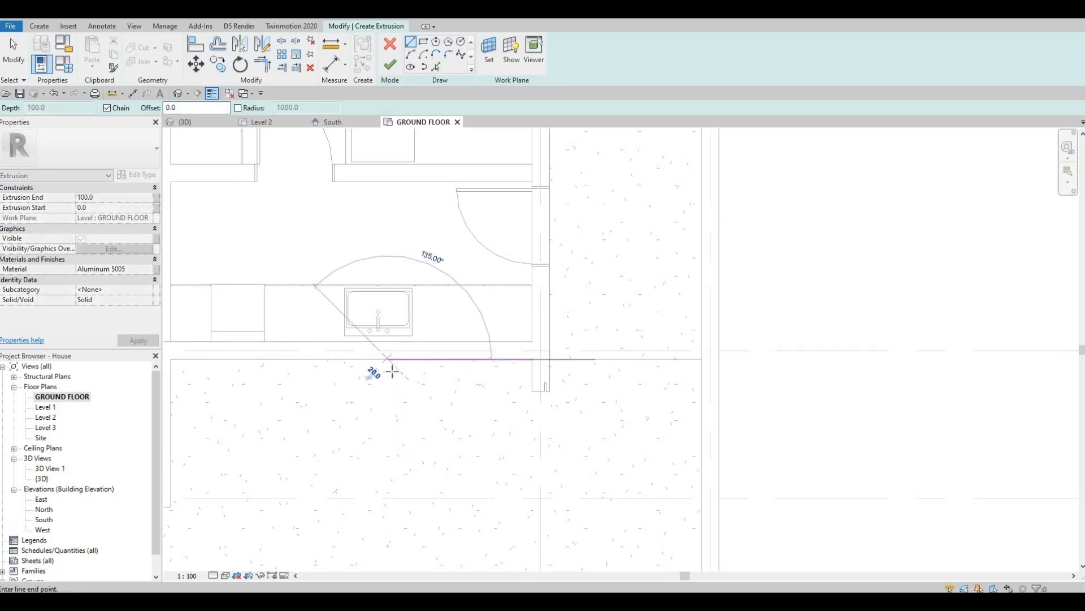
left_click(389, 374)
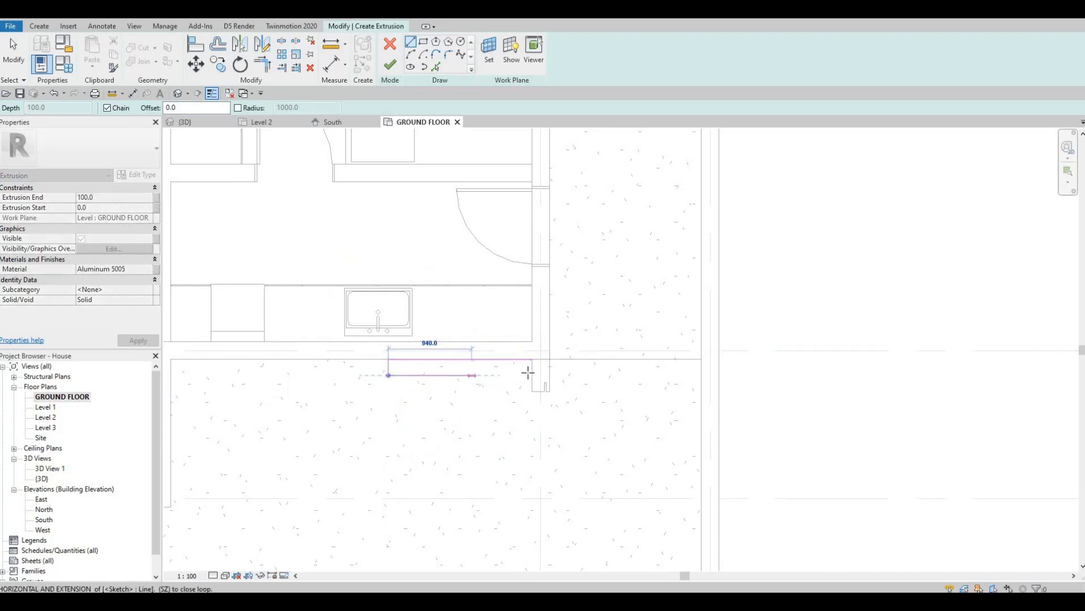
left_click(531, 374)
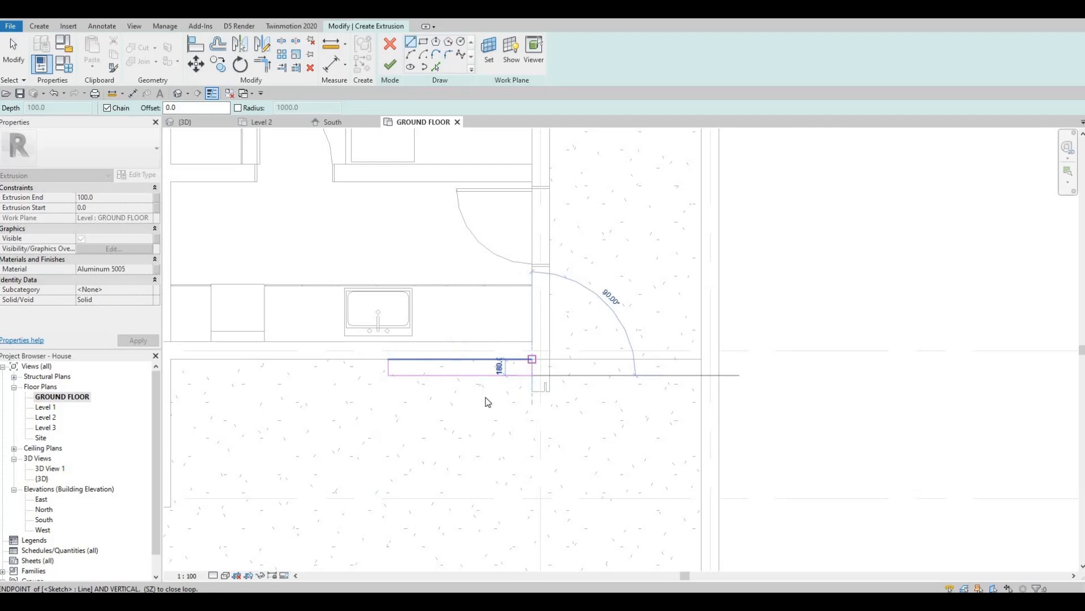
key("Escape")
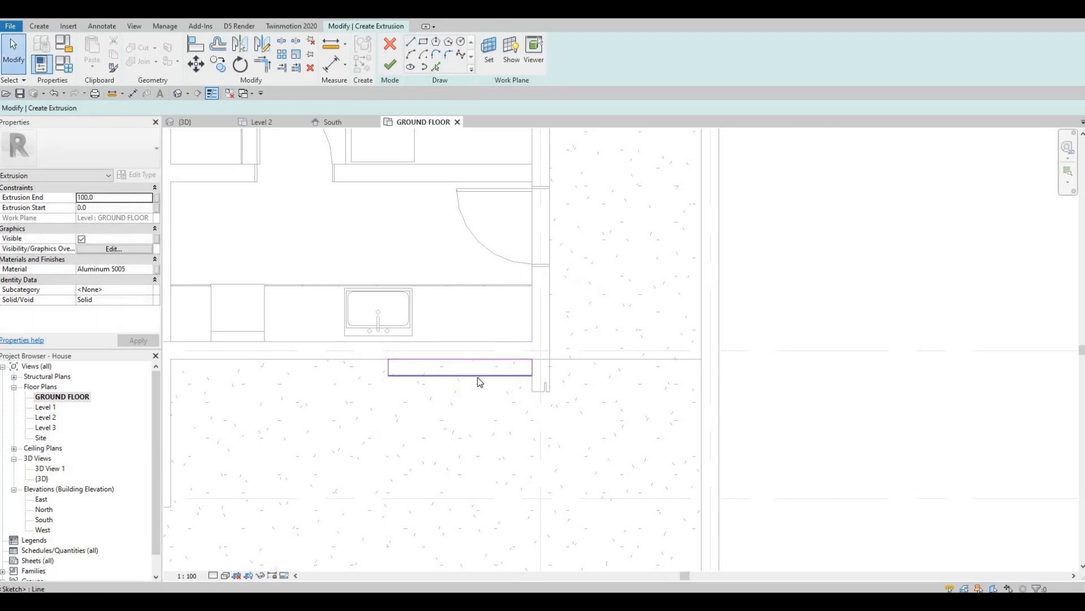
left_click(477, 376)
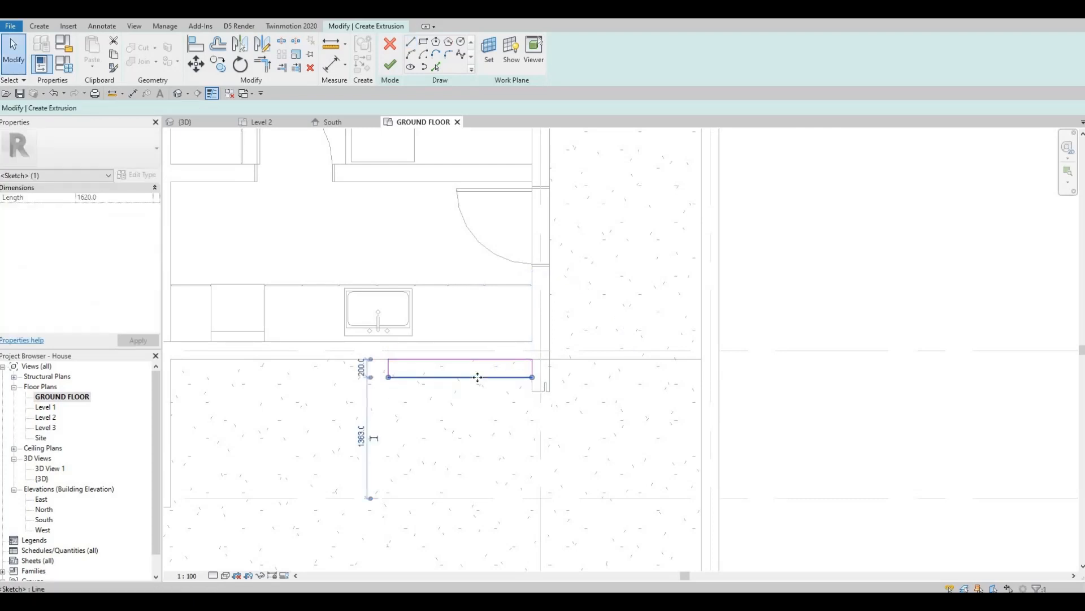
key("Up")
left_click(498, 364)
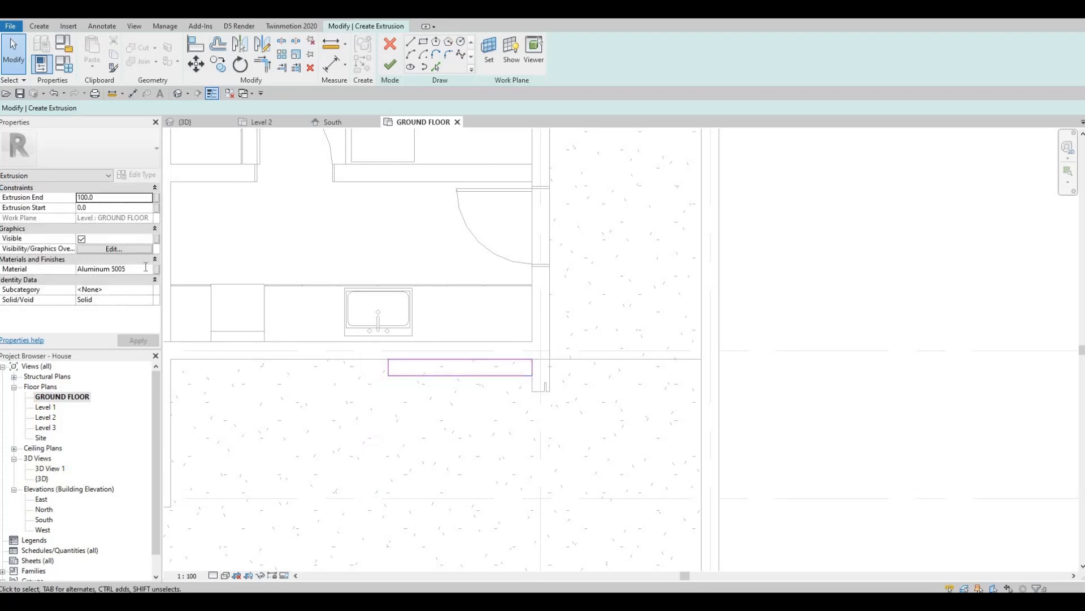
Set the extrusion's material to Jarrah from the AEC Materials Wood library, replacing the duplicate appearance
left_click(151, 270)
left_click(150, 269)
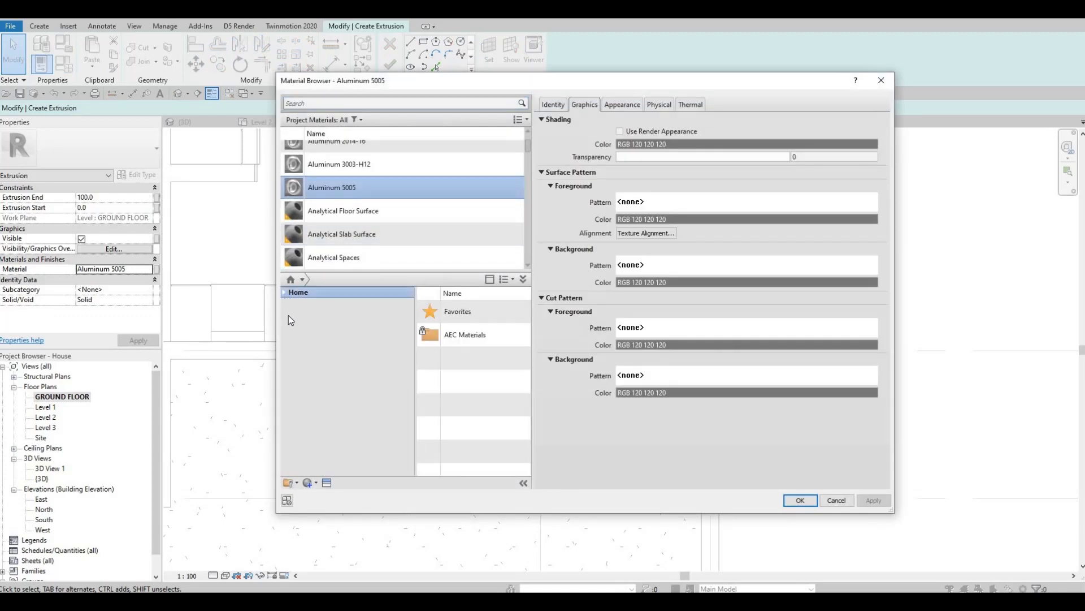
scroll(312, 461, "down", 3)
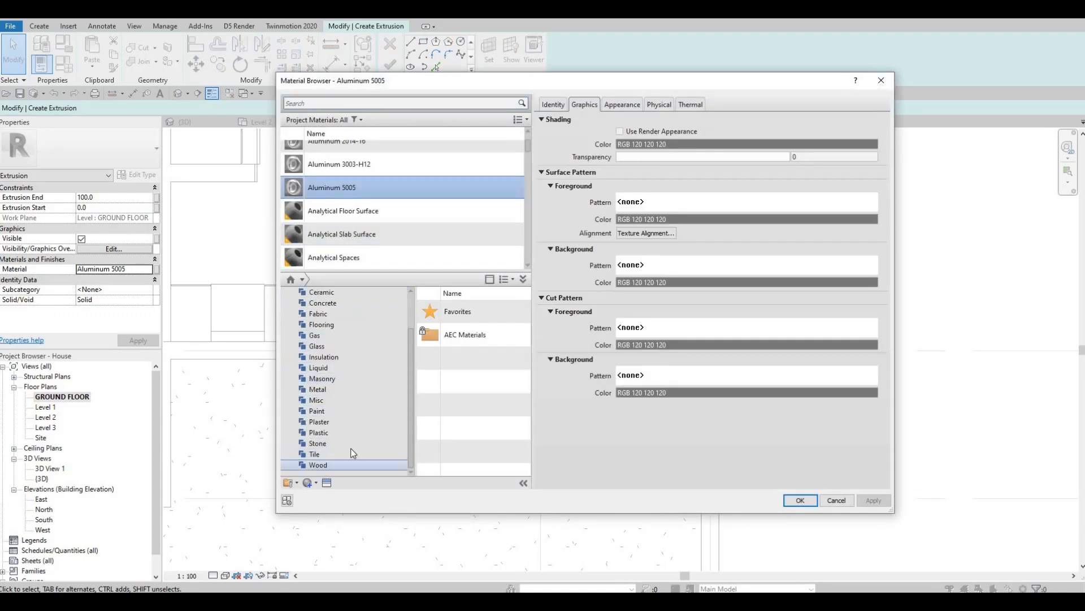
left_click(318, 464)
scroll(492, 418, "down", 3)
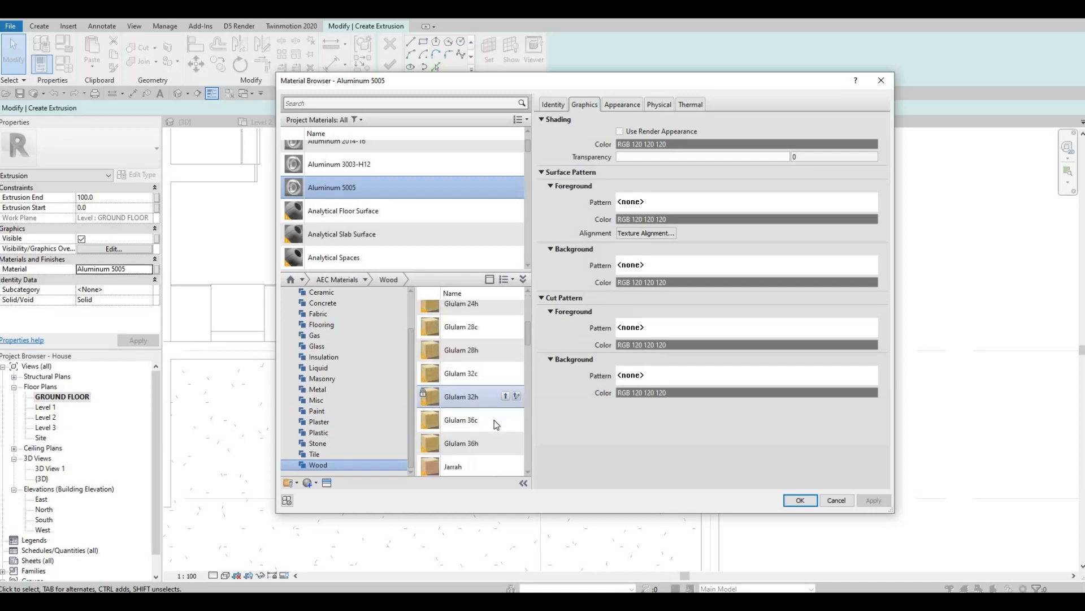
left_click(505, 442)
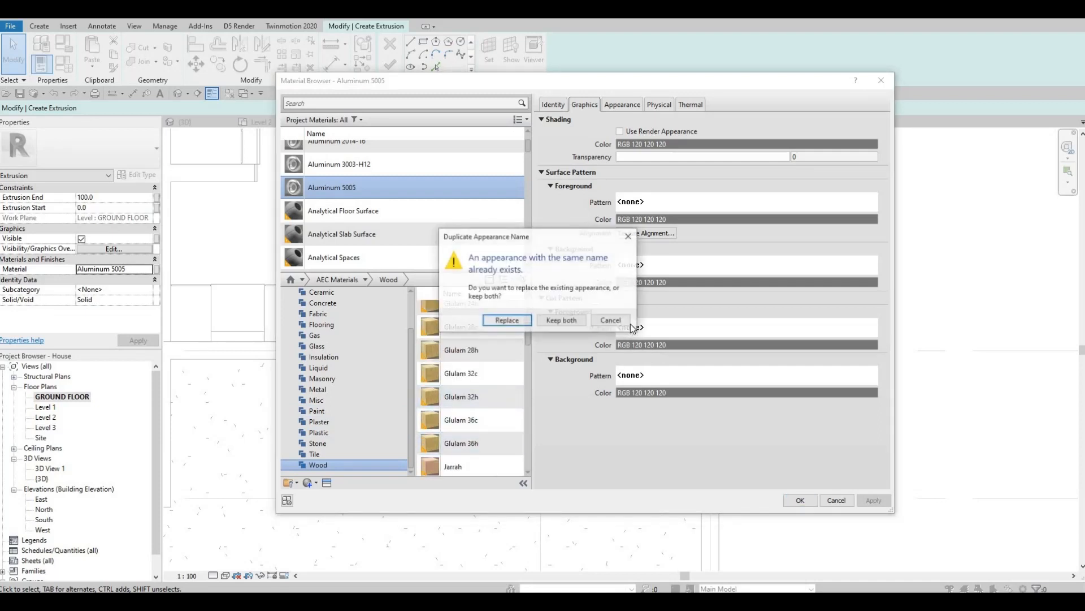
left_click(507, 320)
scroll(500, 395, "down", 2)
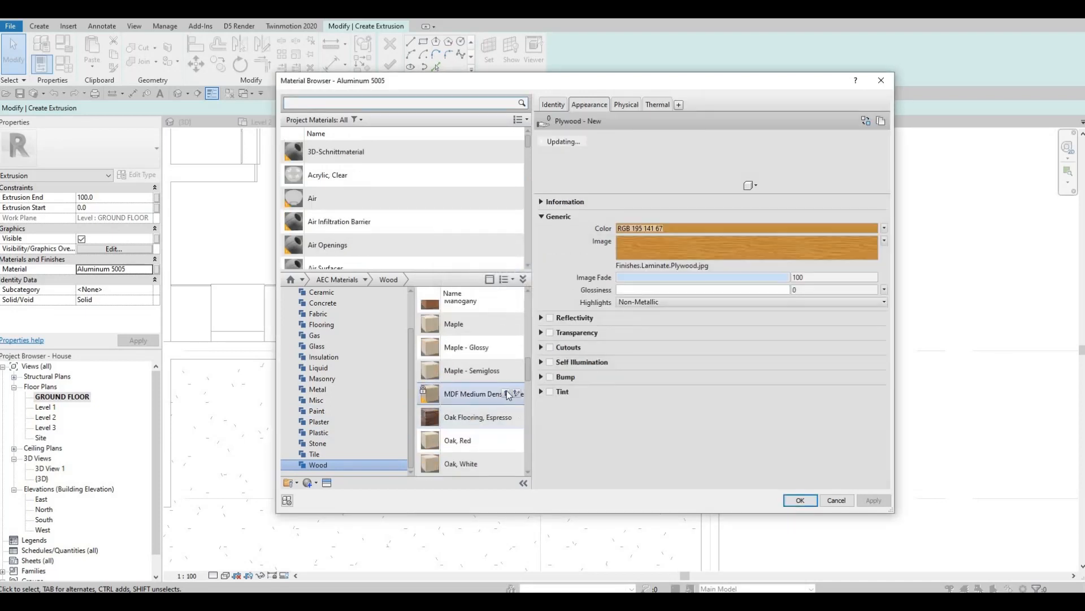
scroll(510, 390, "up", 1)
left_click(507, 336)
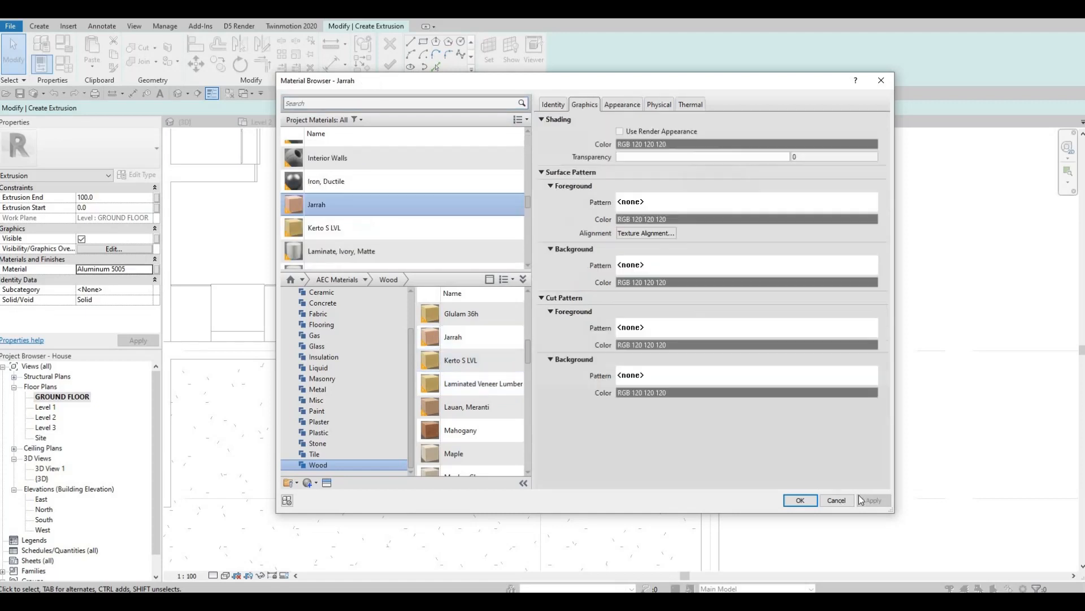
left_click(798, 501)
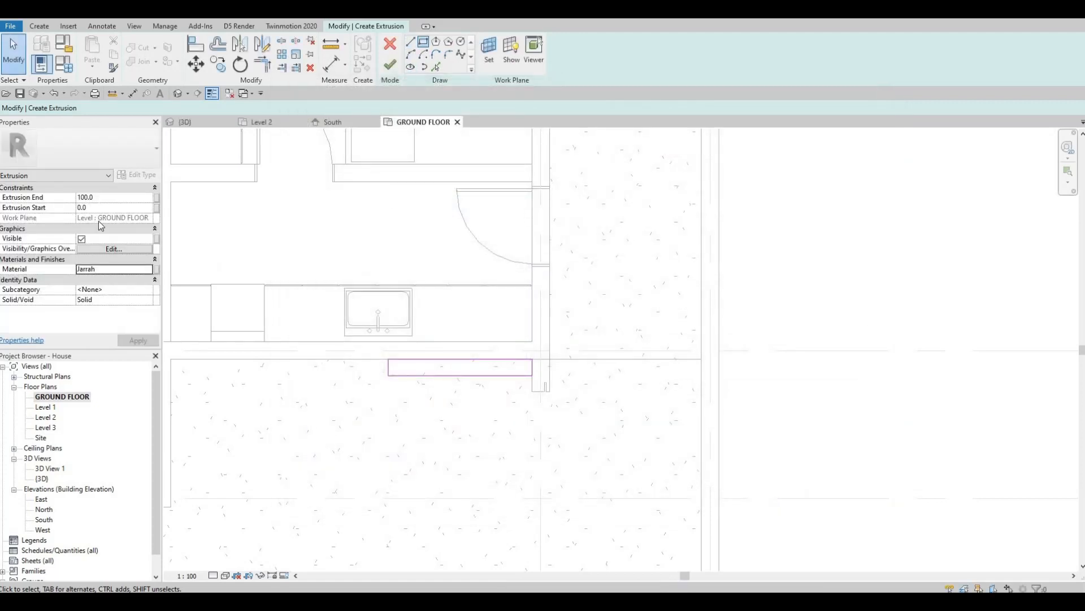
Draw a narrow rectangle about 120 mm deep inside the profile, near the end farthest from the L-shaped extrusion, against the front edge
scroll(396, 372, "up", 3)
left_click(389, 364)
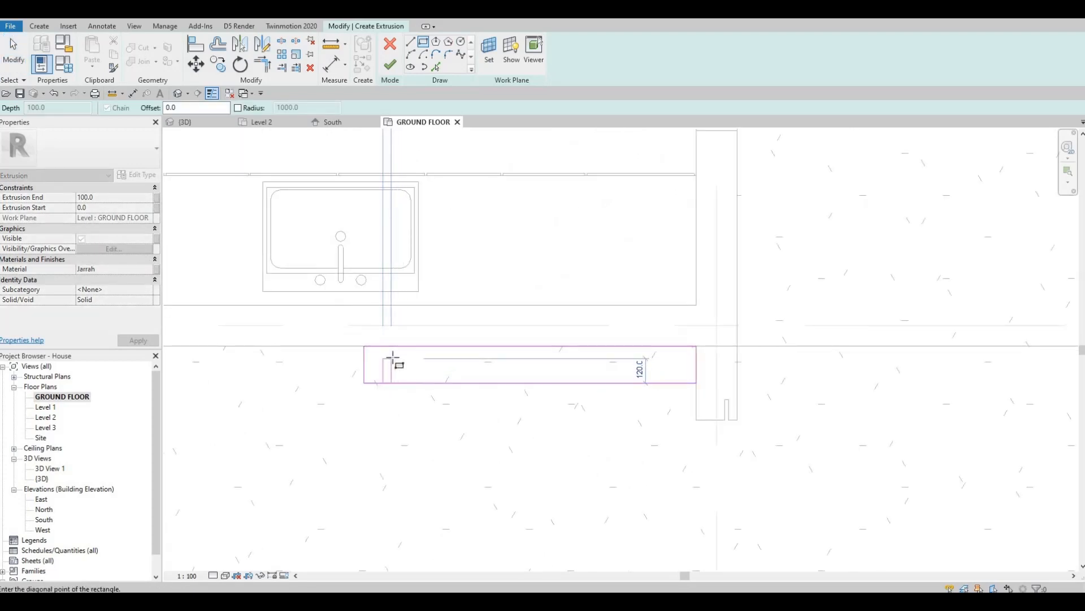
left_click(392, 384)
scroll(392, 368, "up", 2)
key("Escape")
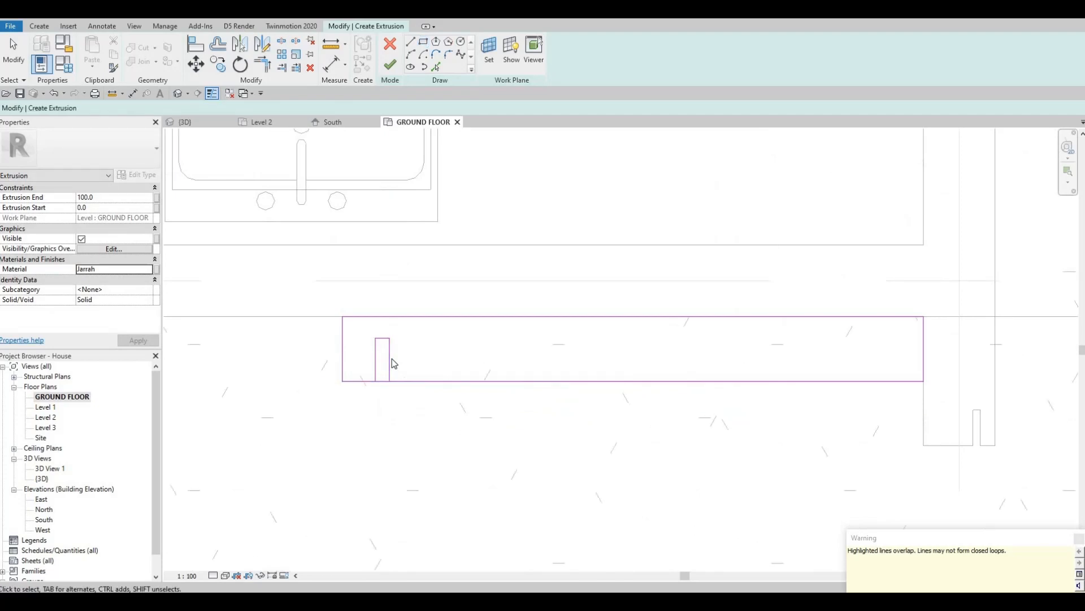
Widen the small rectangle to 55 mm by moving its side nearest the L-shaped extrusion
left_click(391, 358)
left_click_drag(392, 359, 397, 358)
key("Escape")
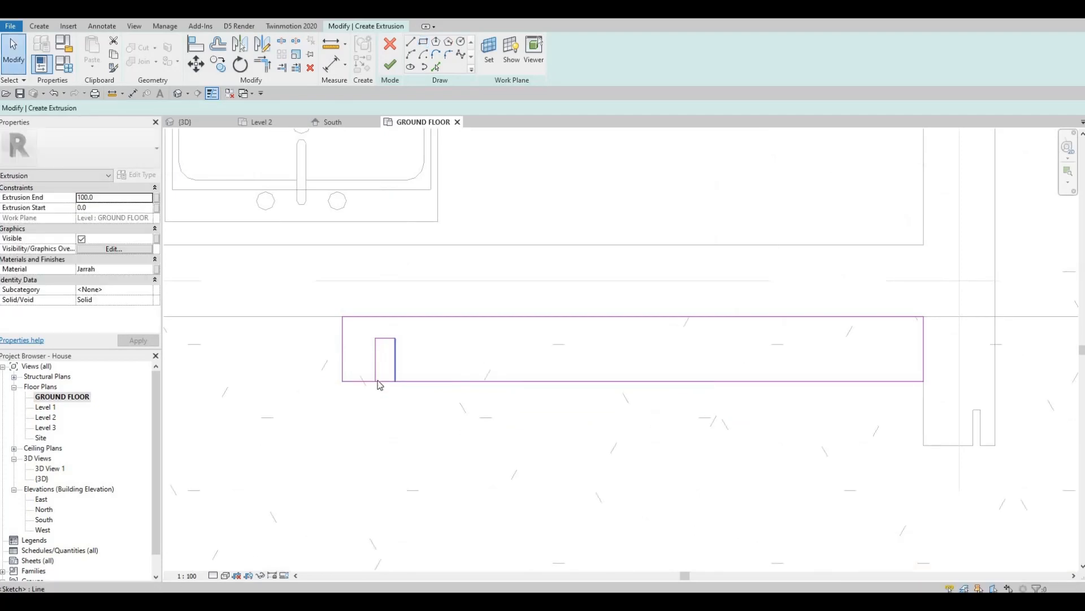
Delete the small rectangle's front line, leaving a three-sided groove whose sides end on the profile's front edge
left_click(385, 381)
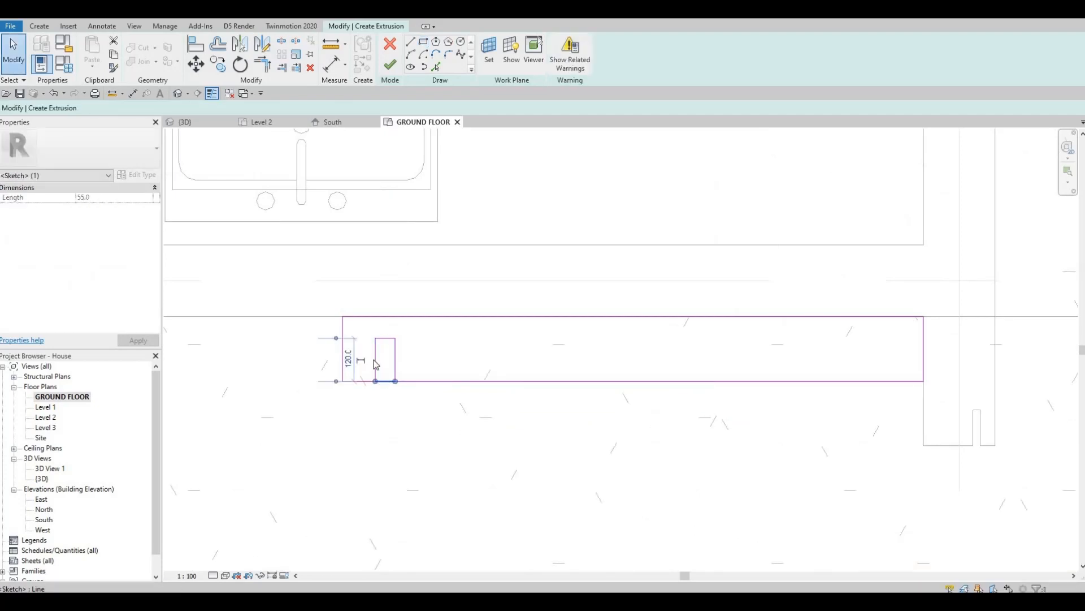
key("Escape")
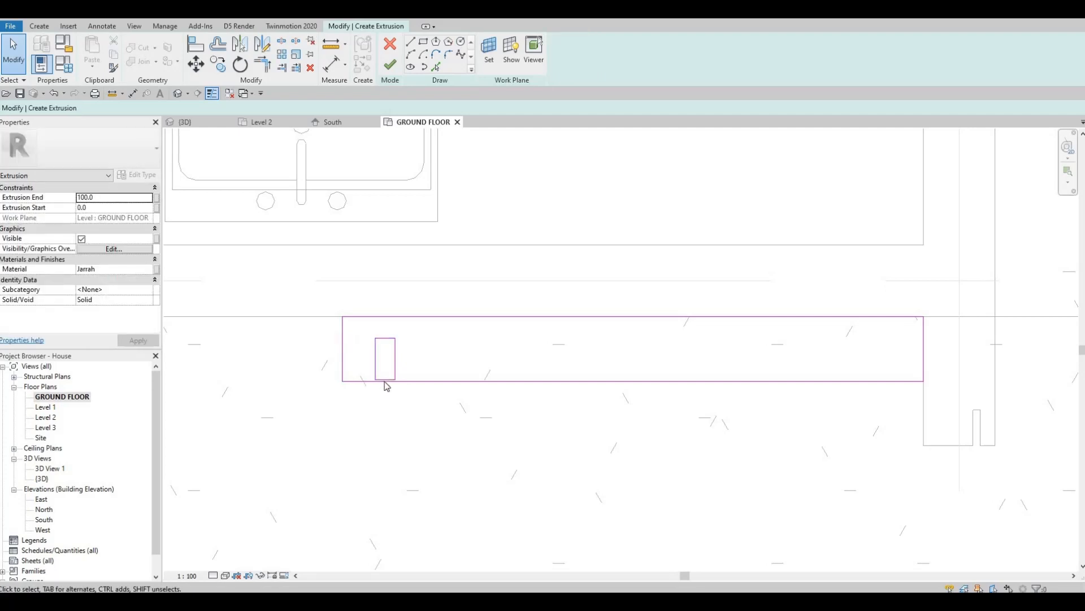
scroll(384, 381, "up", 2)
left_click(385, 381)
left_click_drag(385, 382, 385, 390)
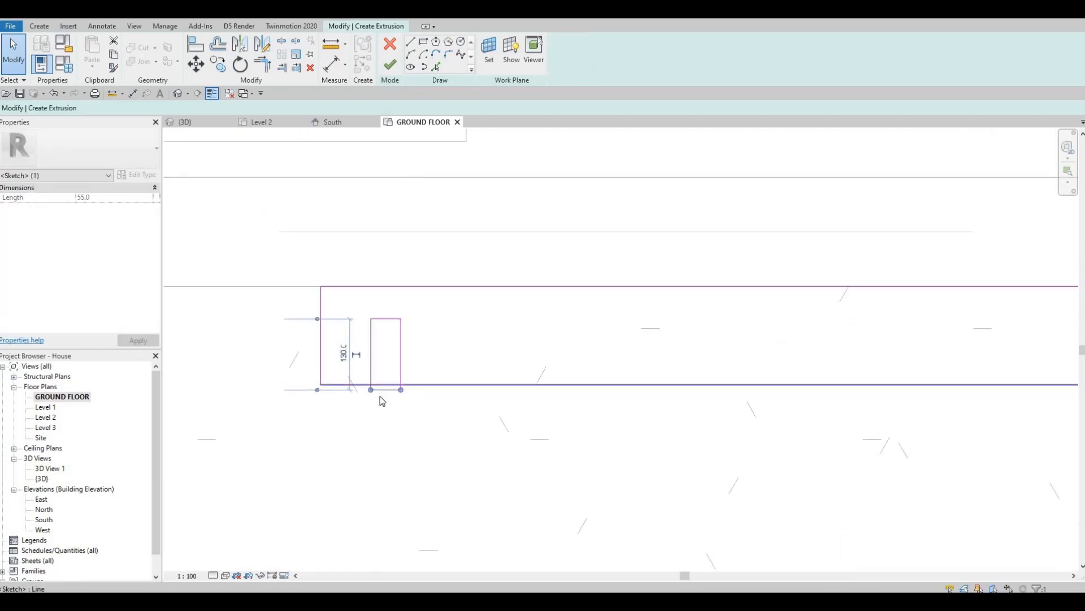
key("Escape")
scroll(387, 390, "up", 2)
left_click(388, 387)
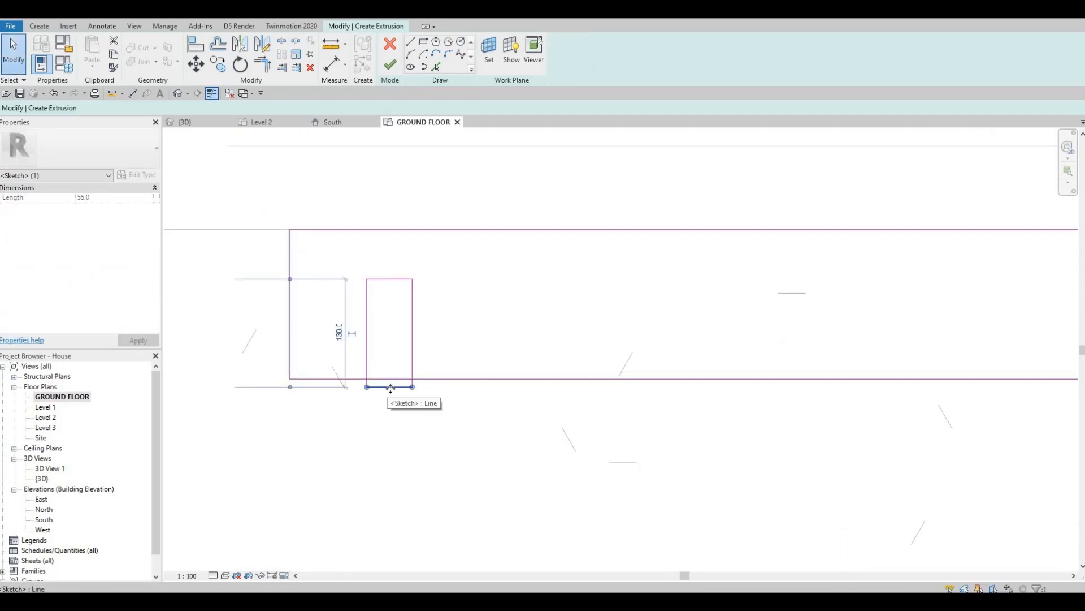
scroll(386, 378, "up", 2)
left_click_drag(388, 376, 385, 365)
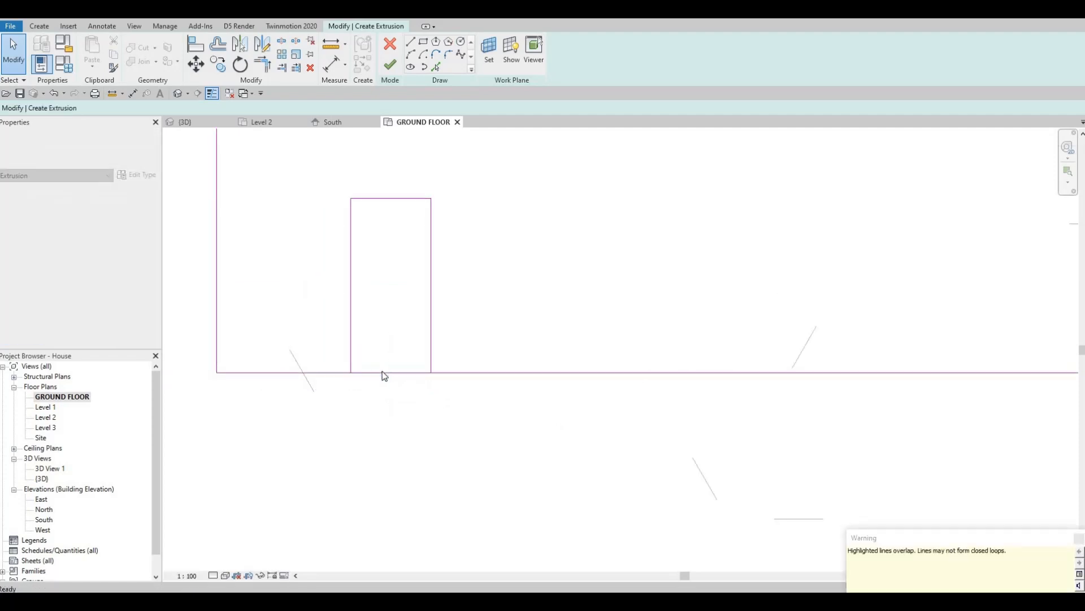
left_click(401, 397)
scroll(444, 390, "down", 2)
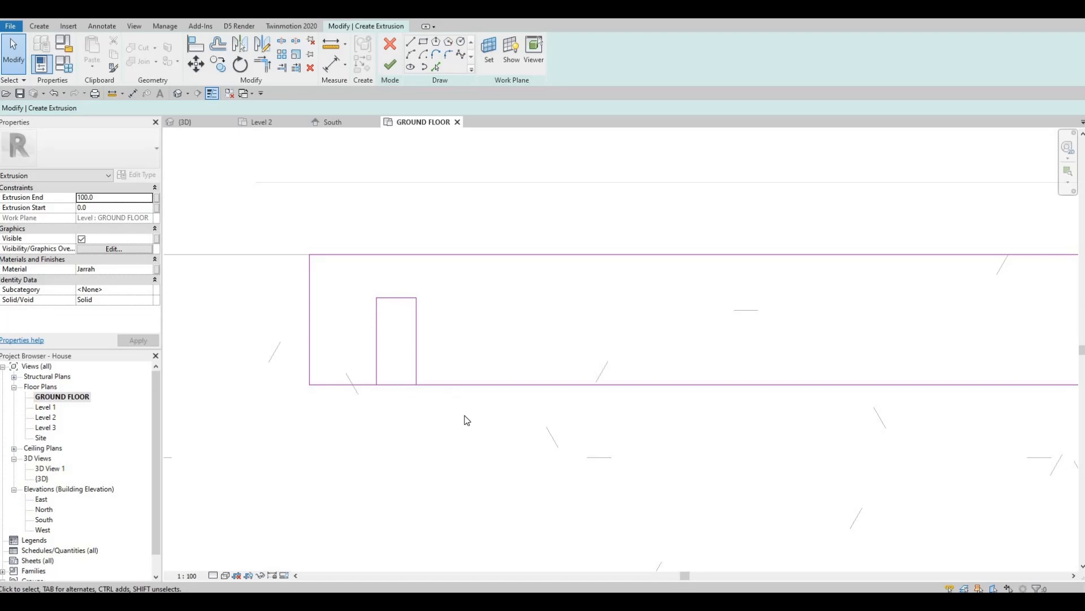
left_click_drag(359, 275, 467, 419)
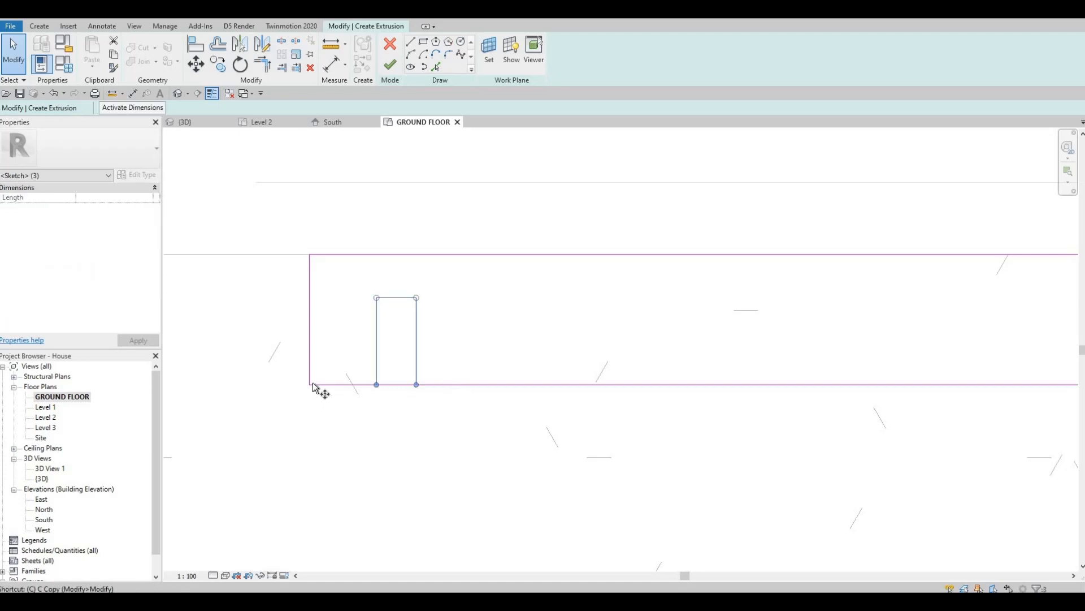
key("c")
key("o")
scroll(345, 387, "down", 2)
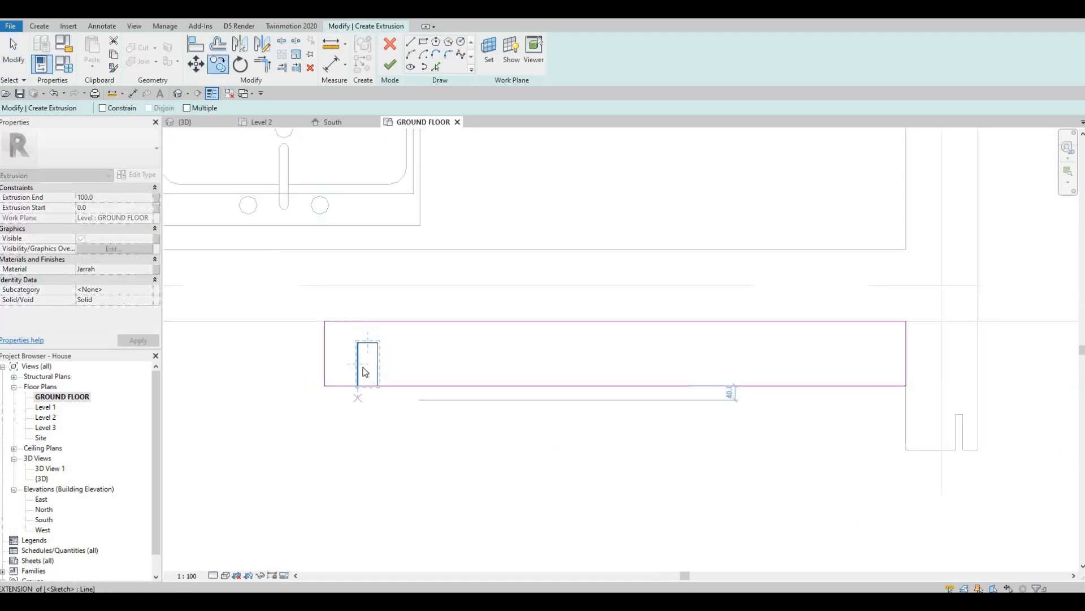
scroll(367, 390, "down", 1)
scroll(379, 376, "up", 1)
key("Escape")
key("Escape")
Move the three-sided groove outline away from the L-shaped extrusion, to about 57.5 mm from the profile's far short side
left_click_drag(351, 355, 400, 423)
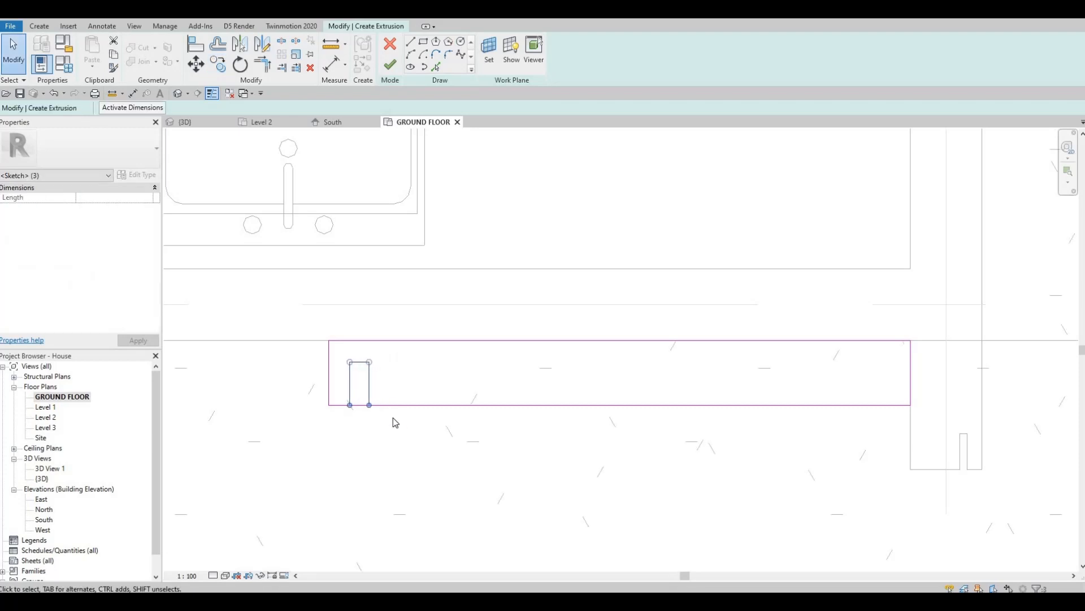
key("Escape")
Copy the groove outline 13 times along the profile's front edge at 112.5 mm spacing, toward the L-shaped extrusion
scroll(356, 367, "up", 2)
left_click_drag(332, 334, 421, 479)
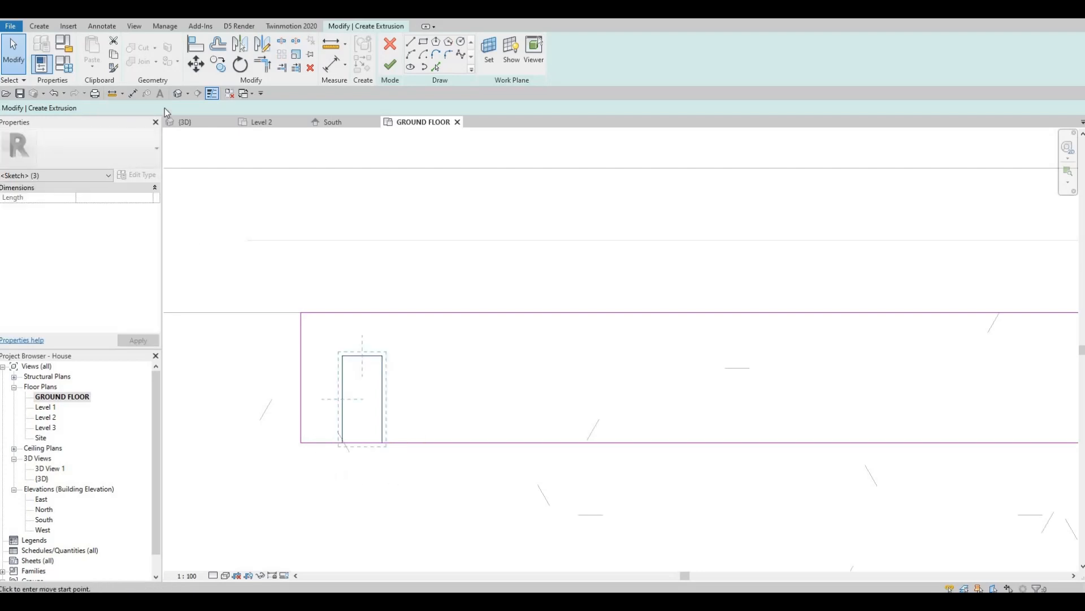
key("c")
key("o")
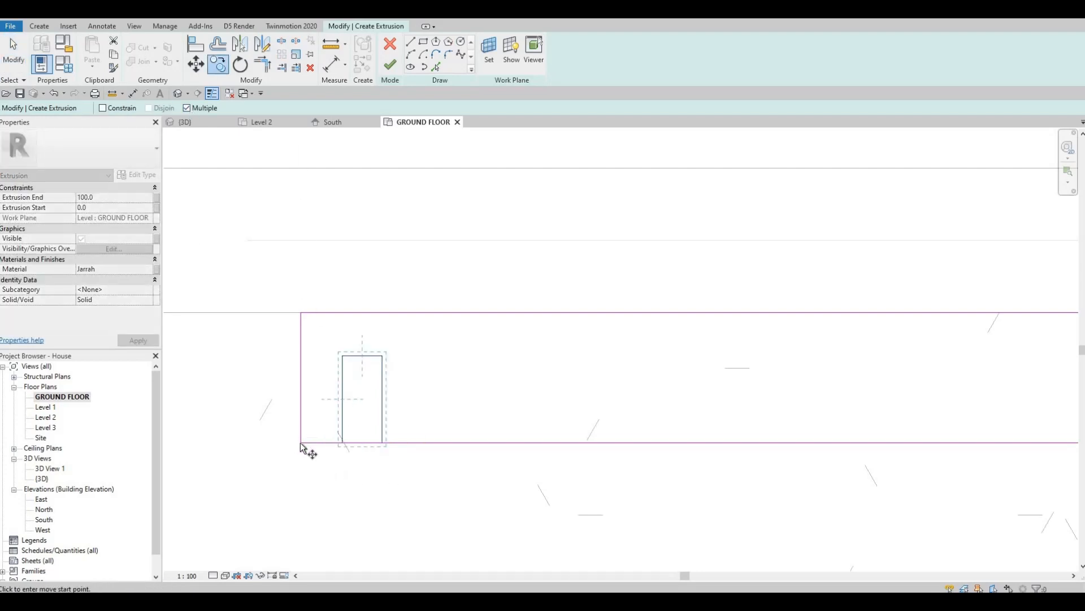
left_click(382, 442)
left_click(463, 442)
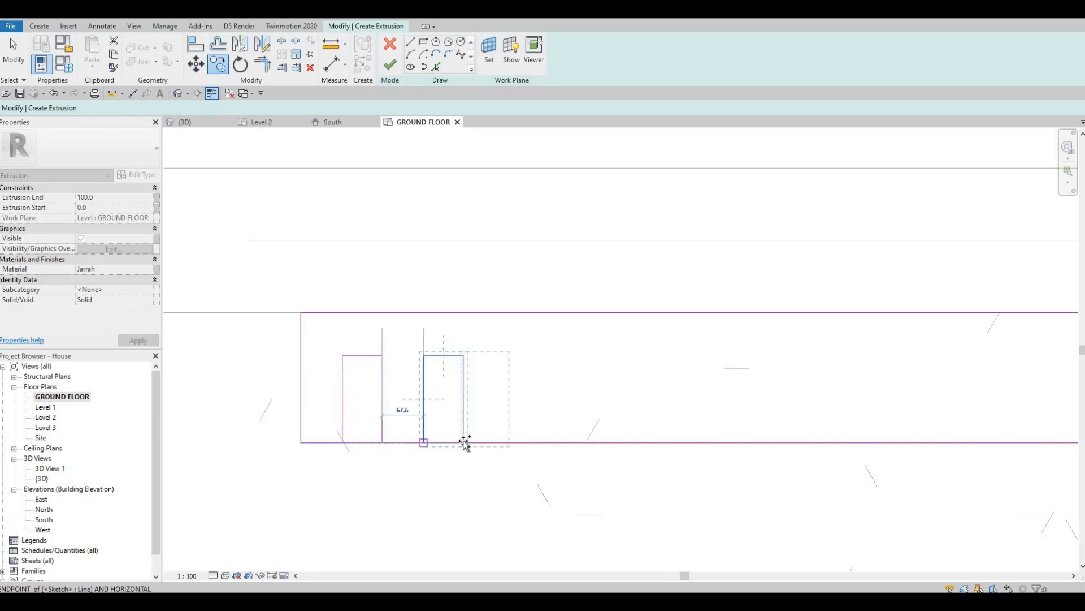
left_click(545, 442)
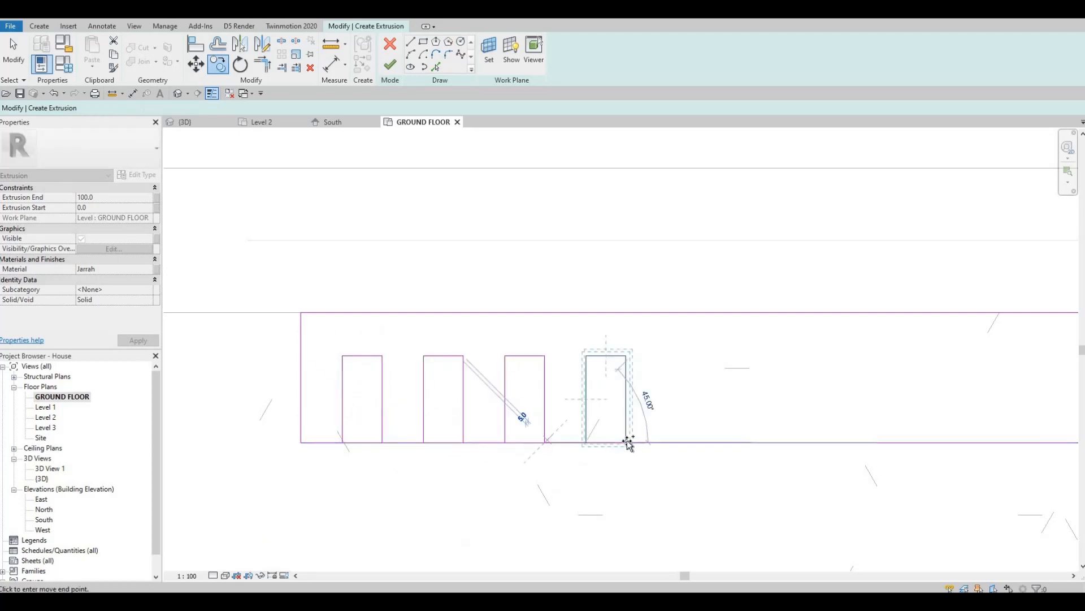
left_click(626, 442)
middle_click_drag(703, 430, 486, 428)
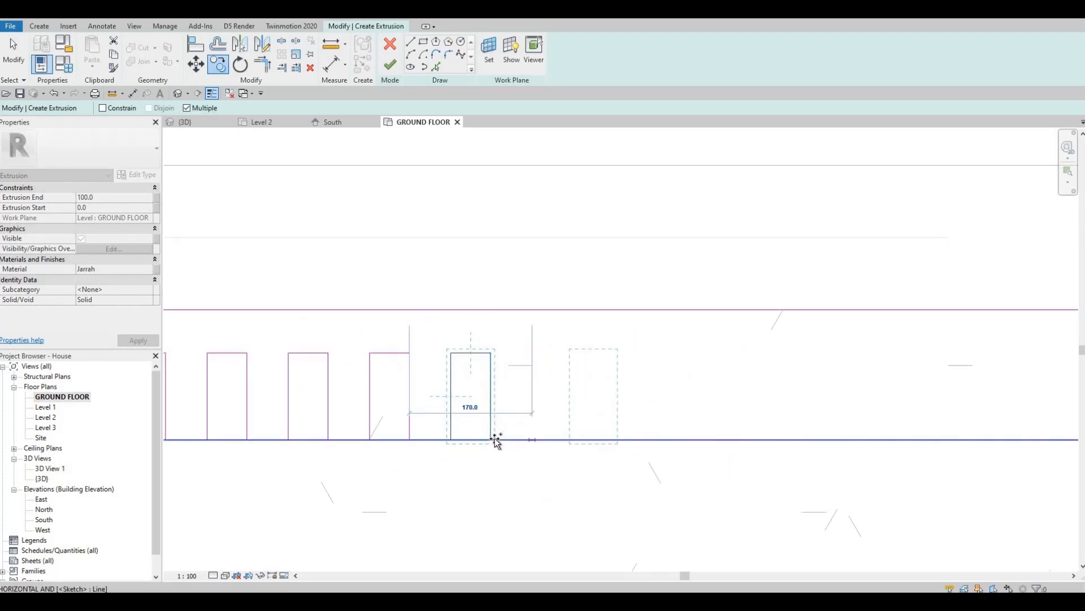
left_click(575, 440)
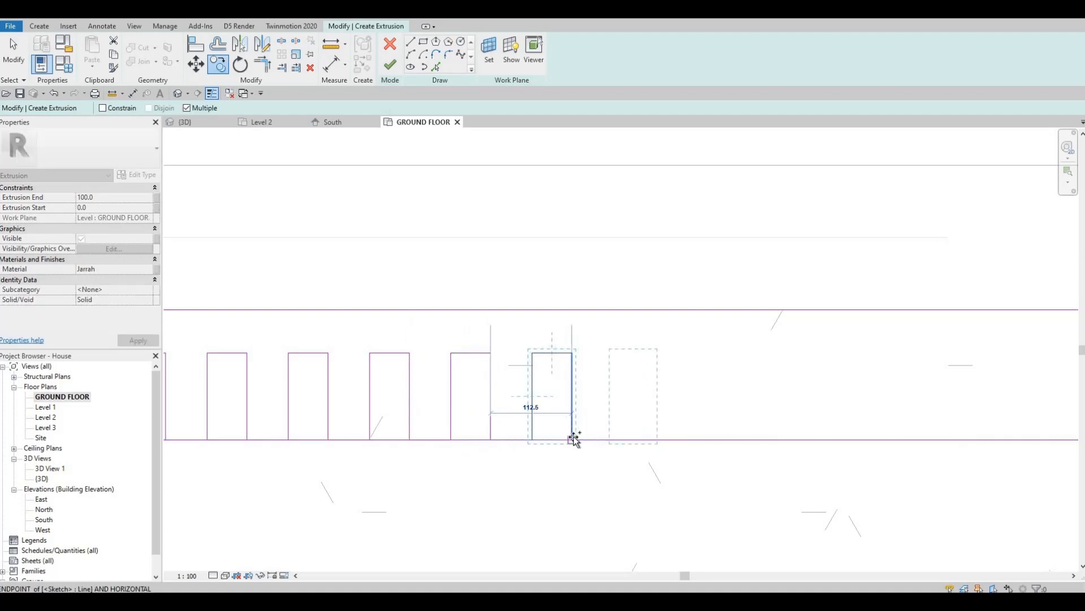
left_click(656, 440)
left_click(735, 440)
middle_click_drag(709, 447, 448, 447)
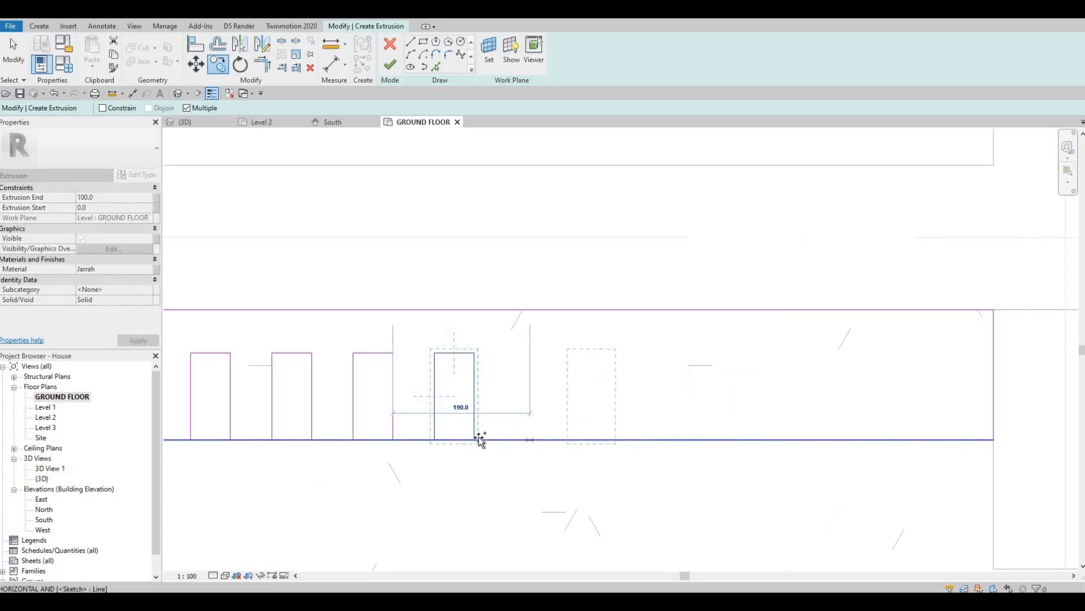
left_click(474, 440)
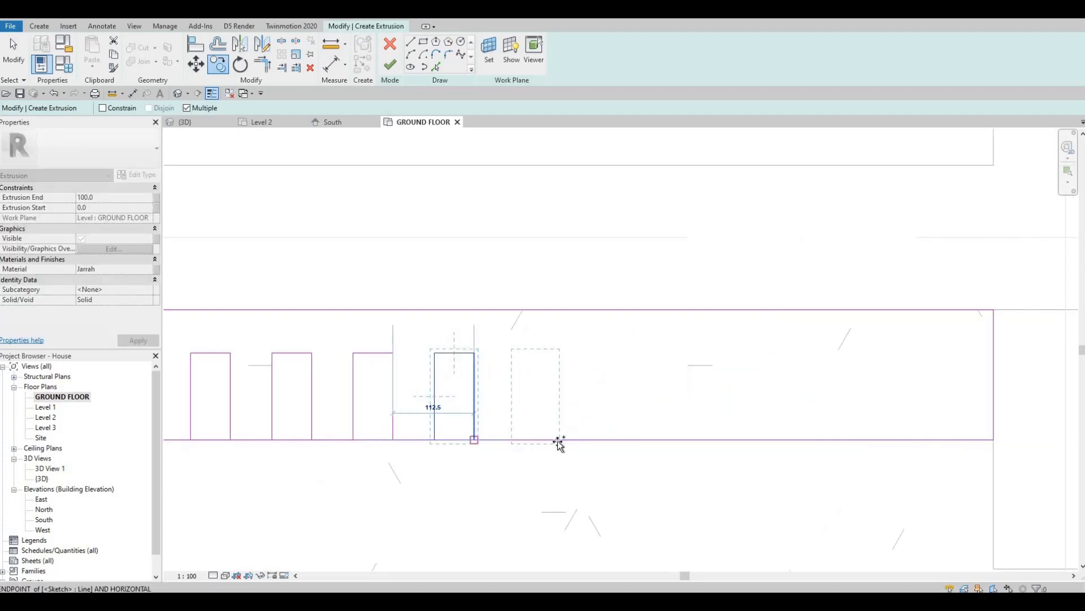
left_click(640, 440)
left_click(720, 439)
middle_click_drag(725, 478, 506, 452)
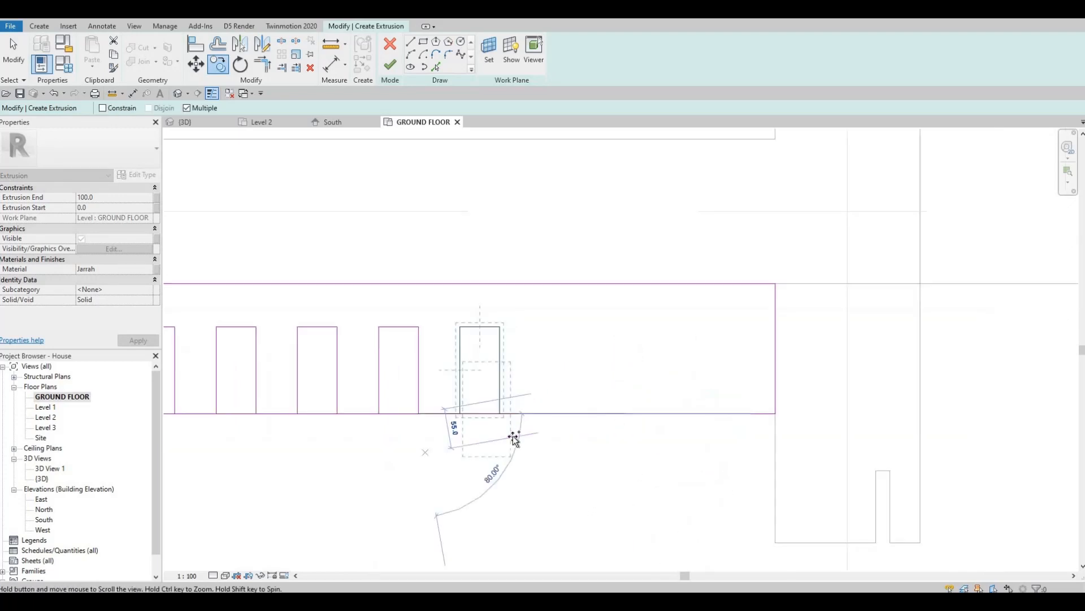
left_click(489, 413)
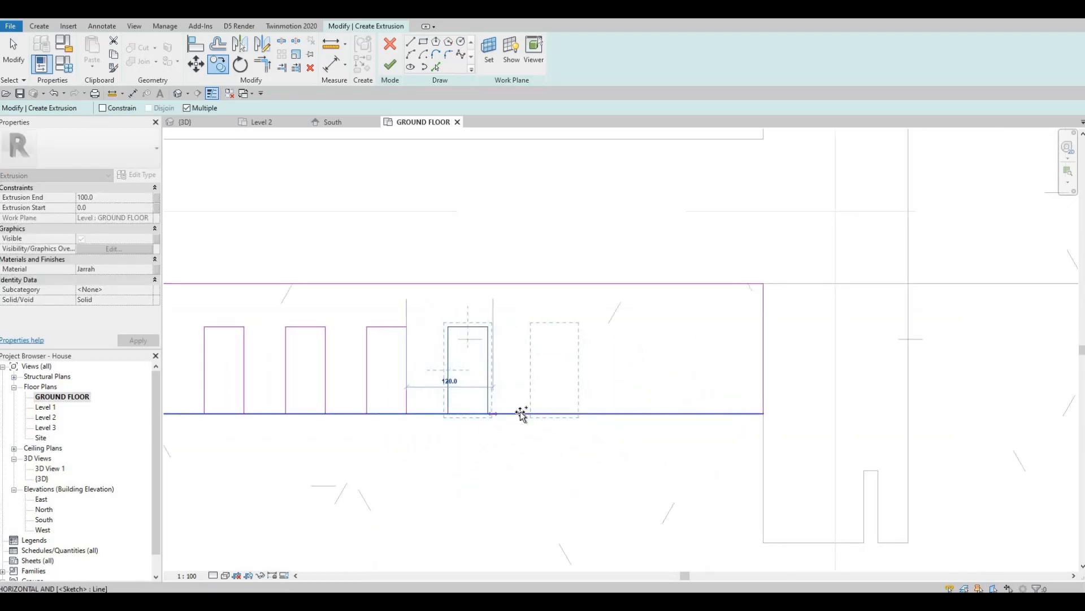
left_click(570, 413)
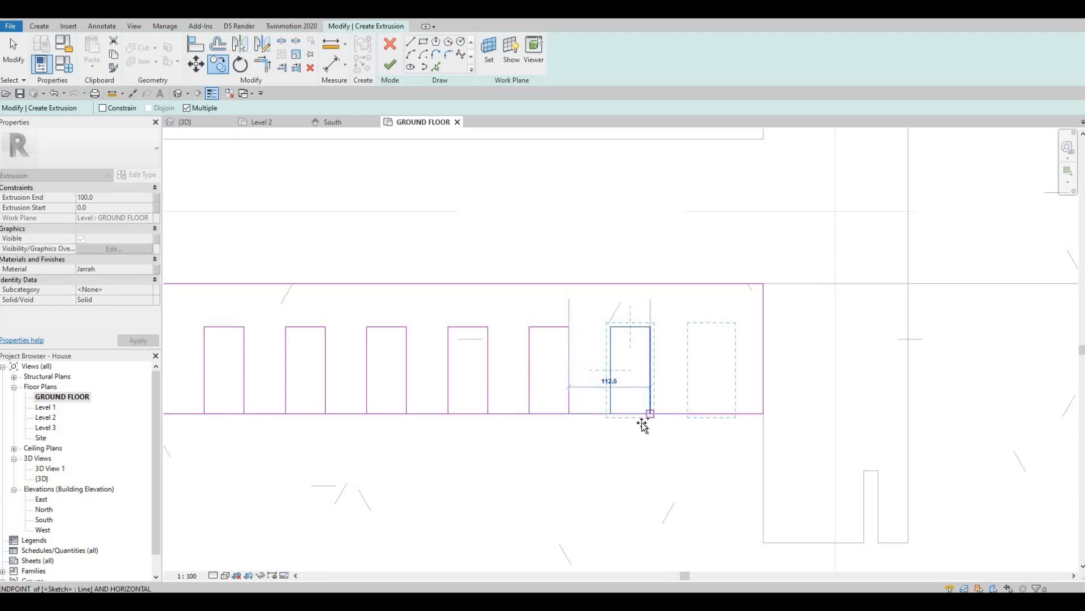
left_click(643, 420)
scroll(650, 415, "down", 3)
middle_click_drag(535, 407, 653, 352)
scroll(652, 352, "down", 2)
key("Escape")
key("Escape")
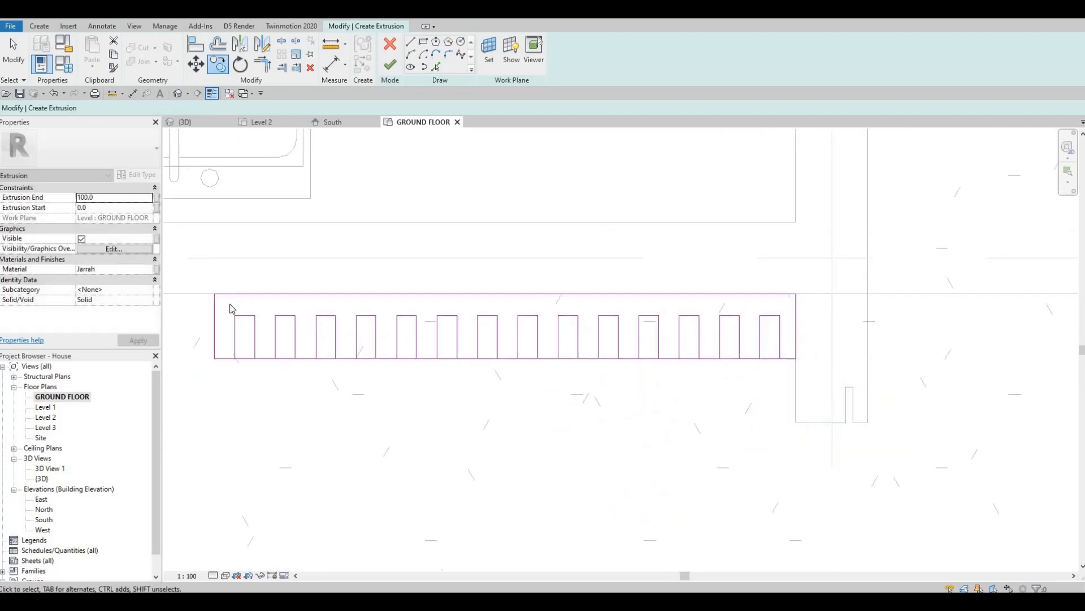
Shift all 14 groove outlines together slightly away from the L-shaped extrusion
key("Escape")
left_click_drag(229, 304, 786, 420)
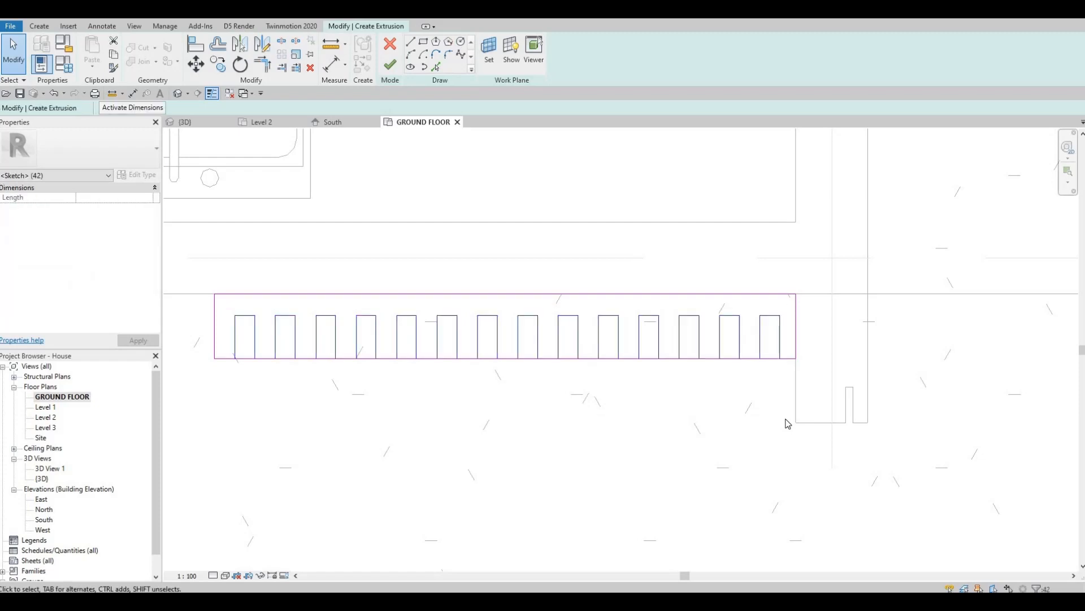
key("Escape")
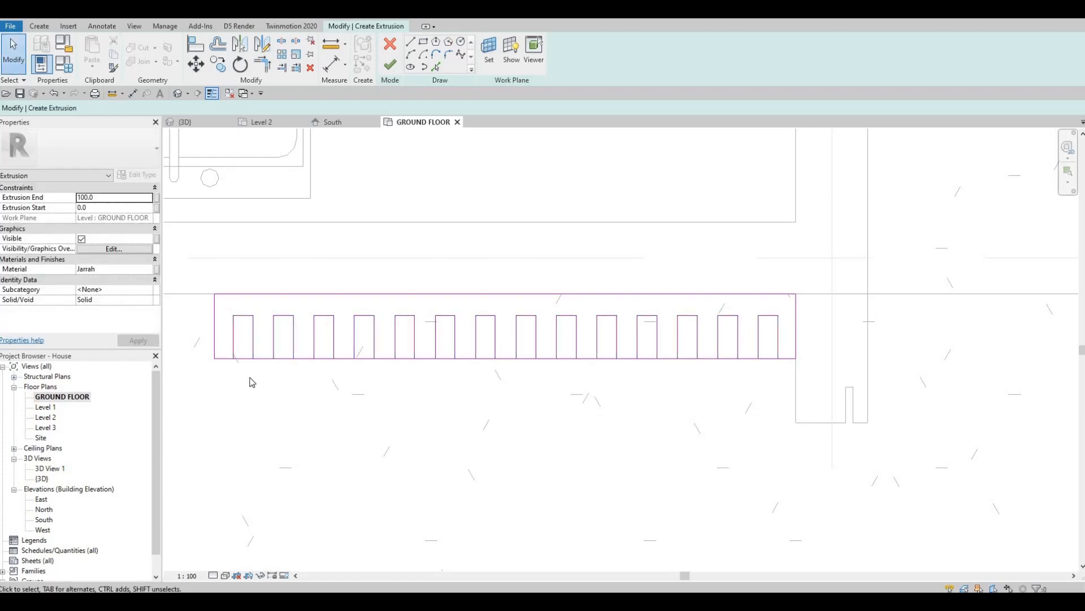
Split the profile's front edge at the groove corners farthest from the L-shaped extrusion, without deleting inner segments
key("s")
key("l")
scroll(235, 370, "up", 2)
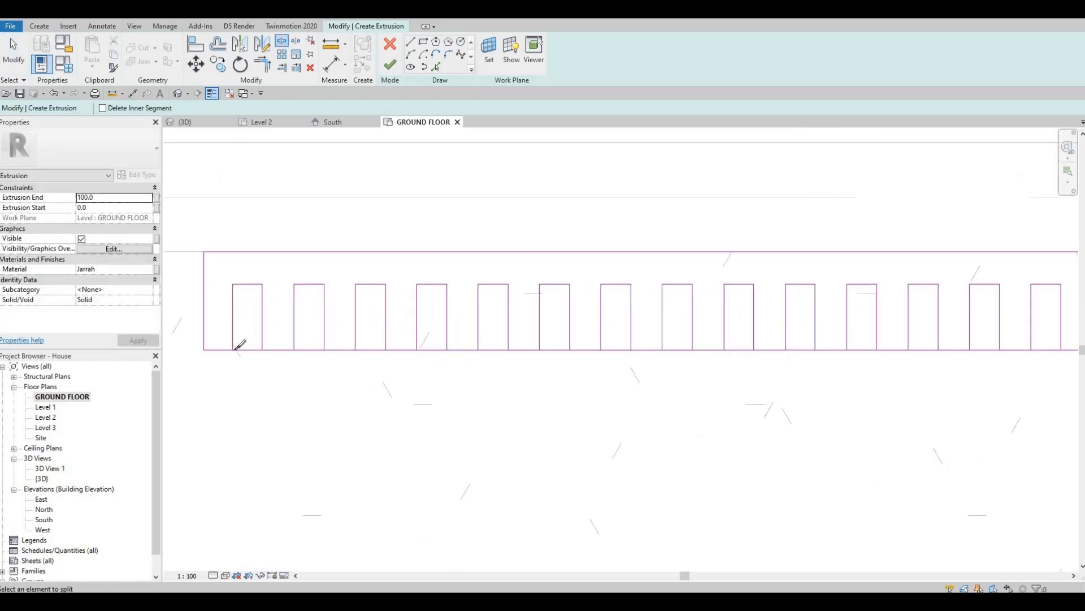
left_click(355, 349)
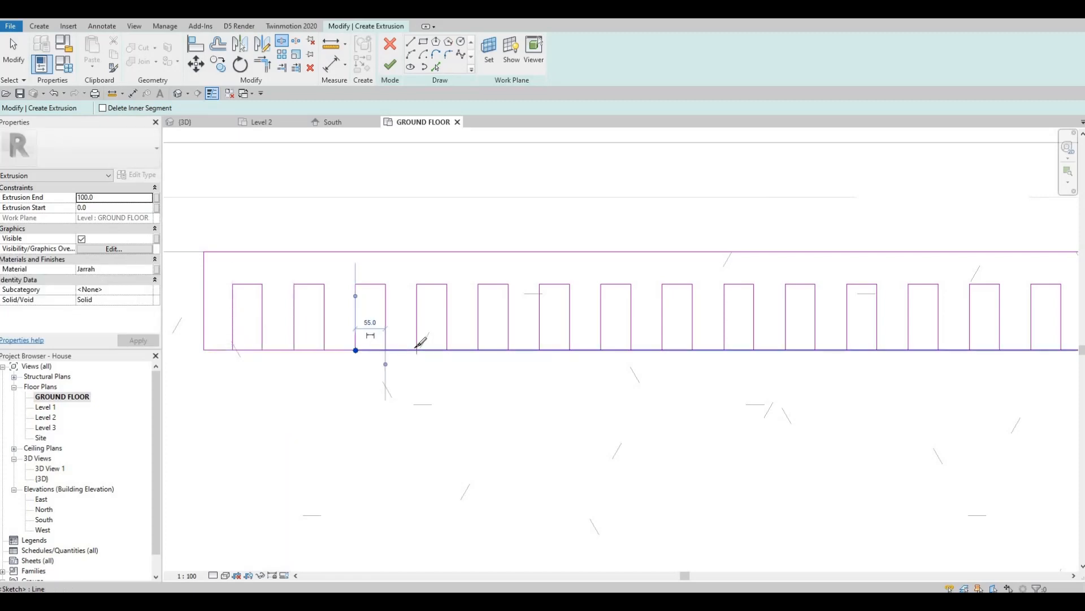
left_click(417, 350)
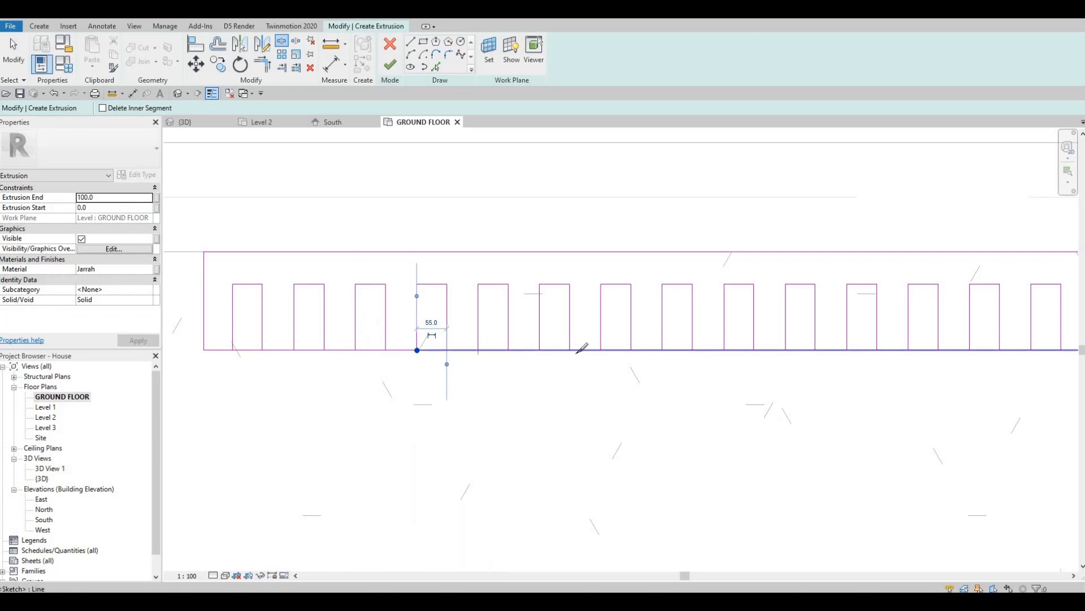
left_click(478, 349)
left_click(540, 349)
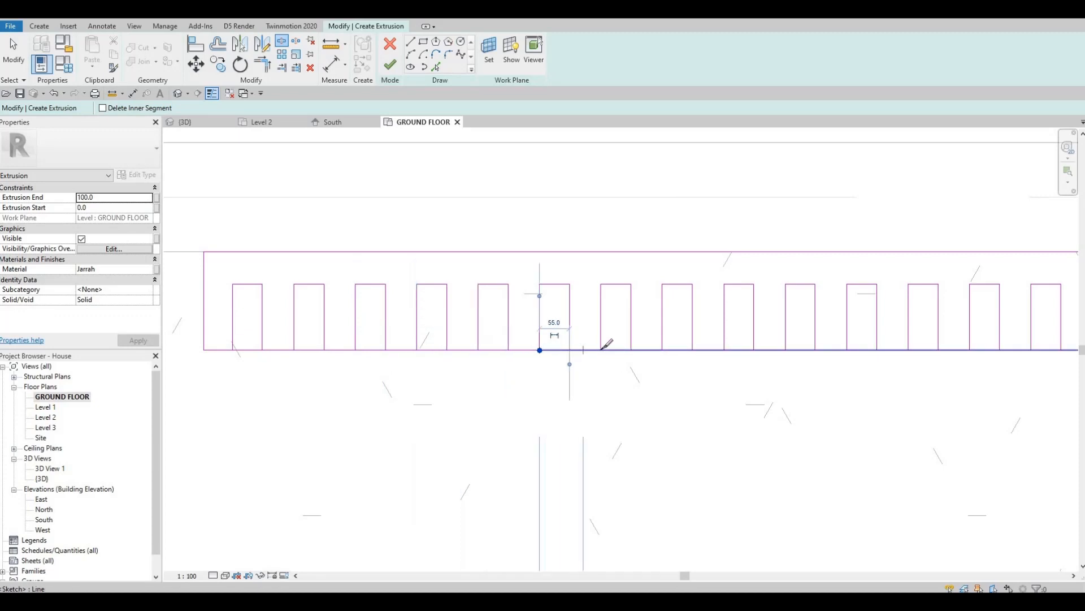
left_click(601, 349)
left_click(662, 350)
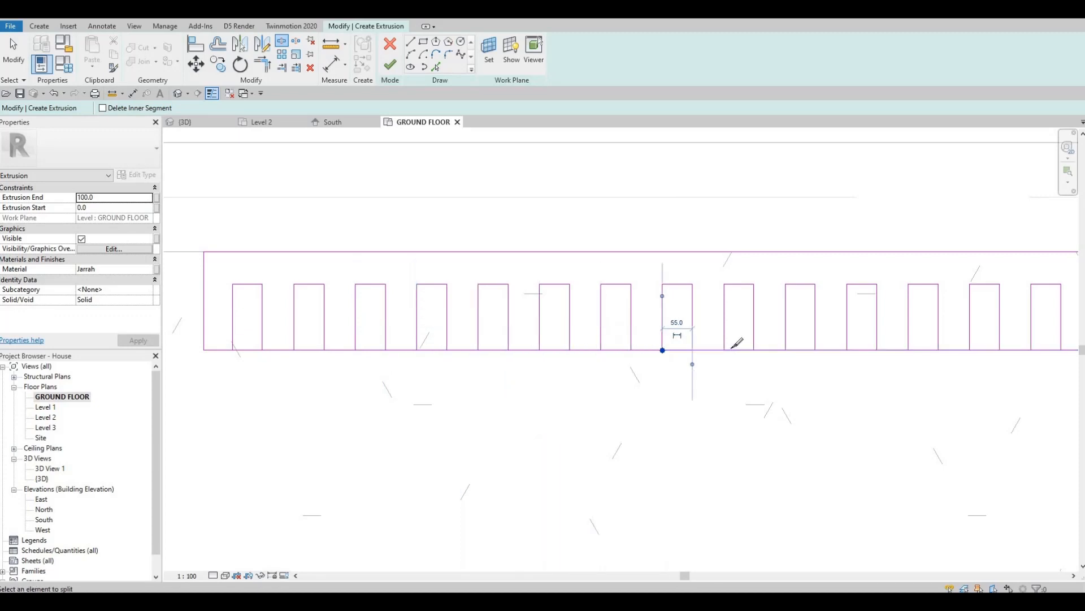
left_click(724, 349)
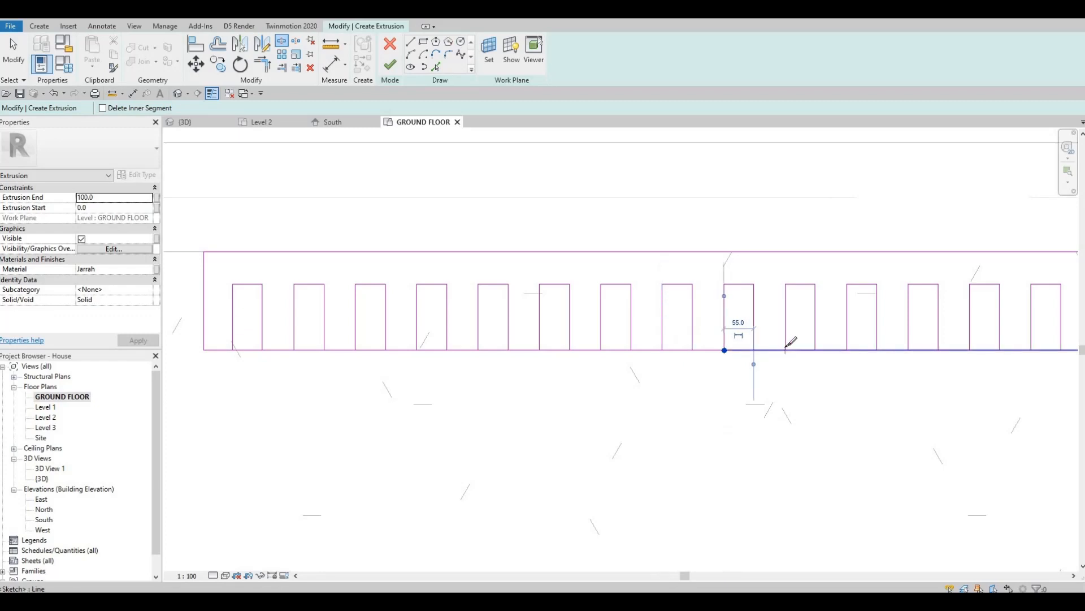
left_click(786, 349)
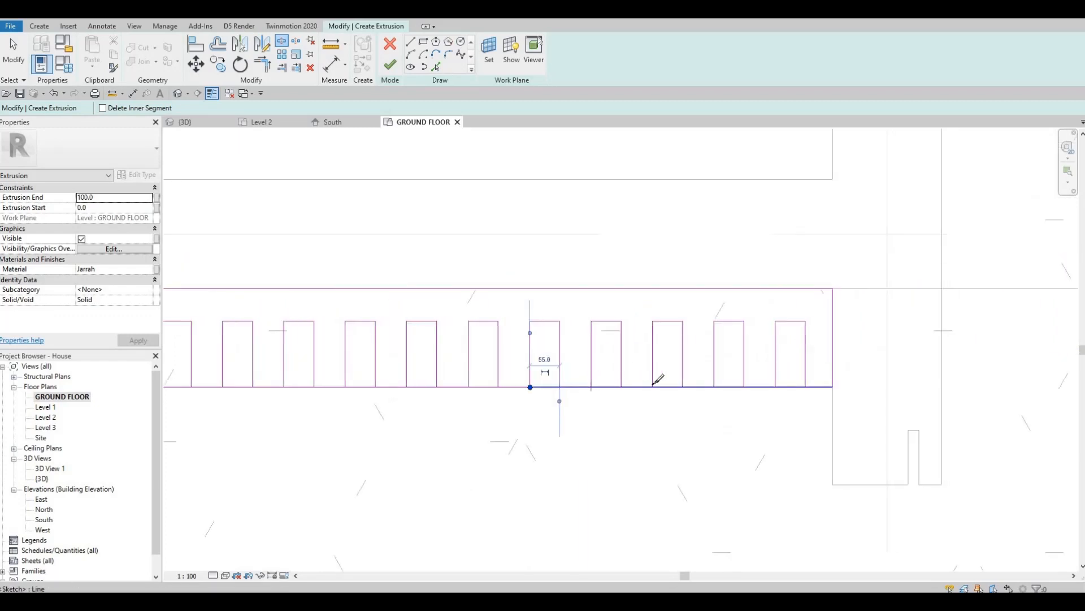
left_click(713, 386)
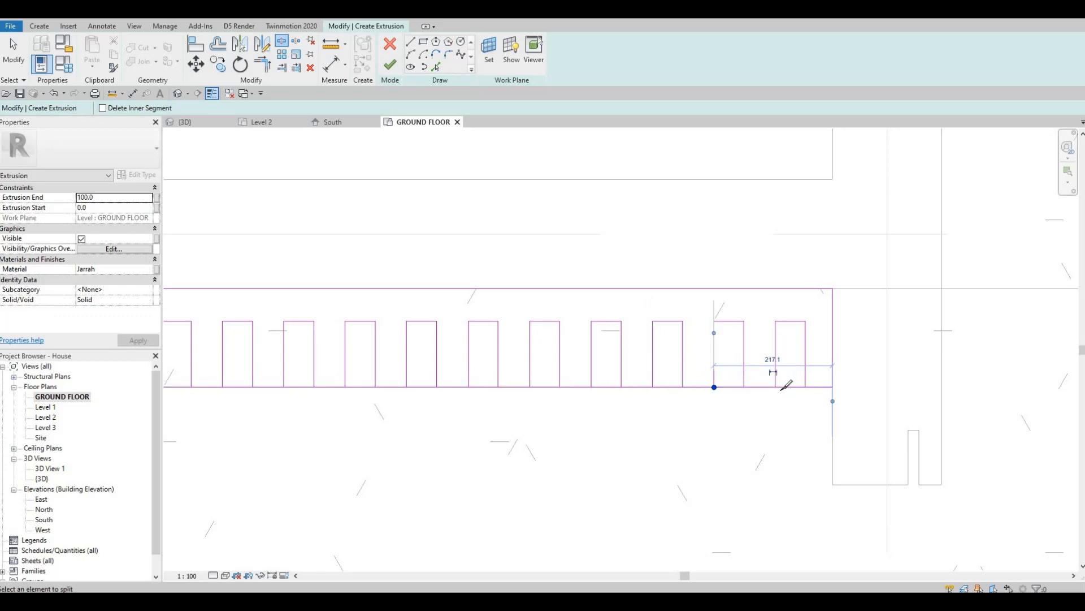
key("Escape")
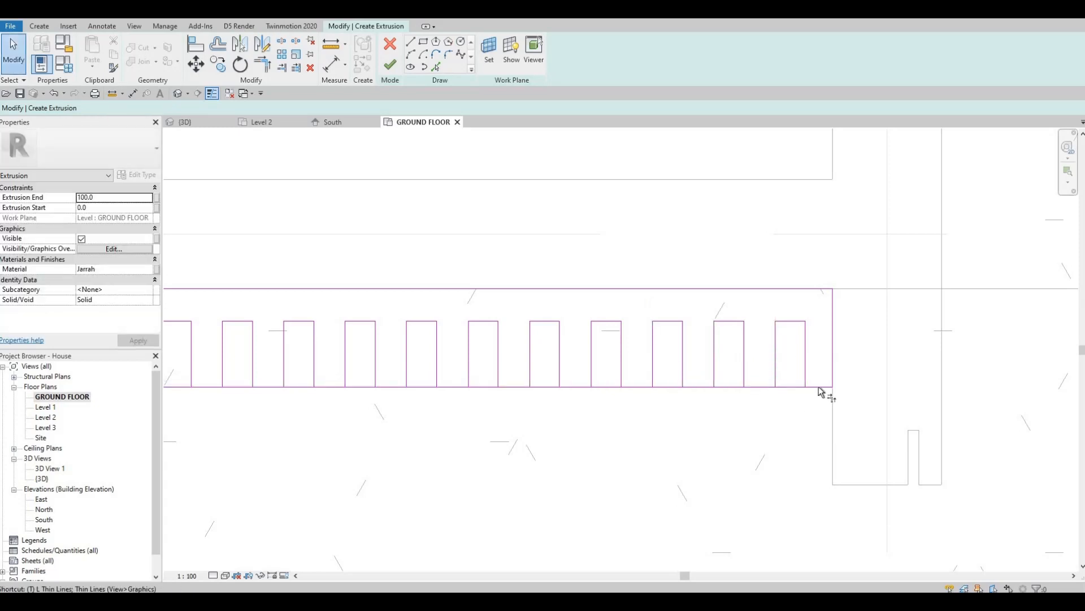
Trim the profile's front edge against the groove sides to form one closed comb-shaped outline, and finish the Jarrah extrusion
key("t")
key("r")
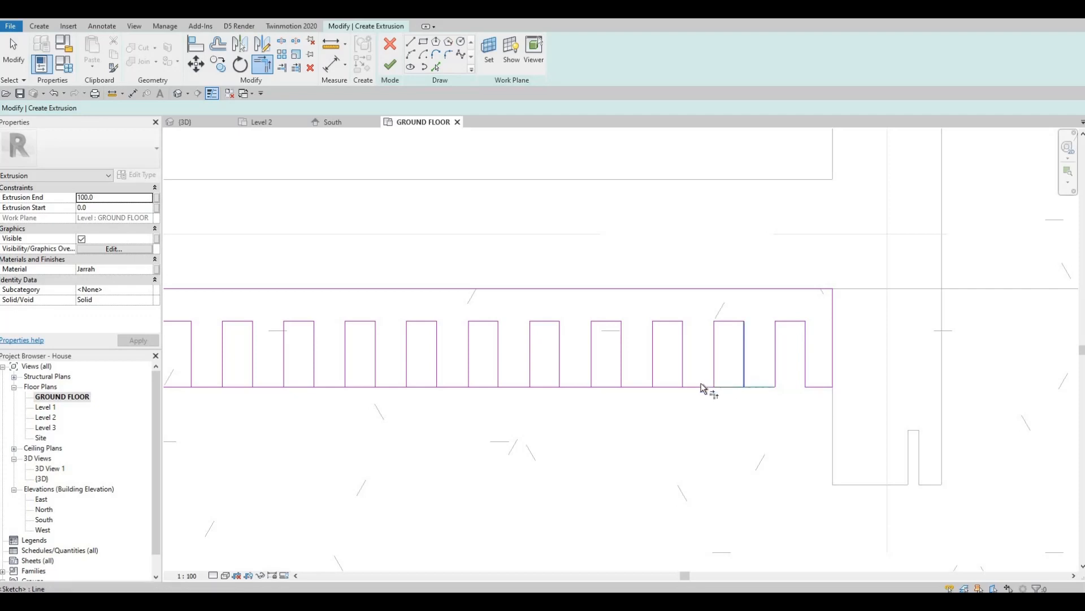
left_click(637, 388)
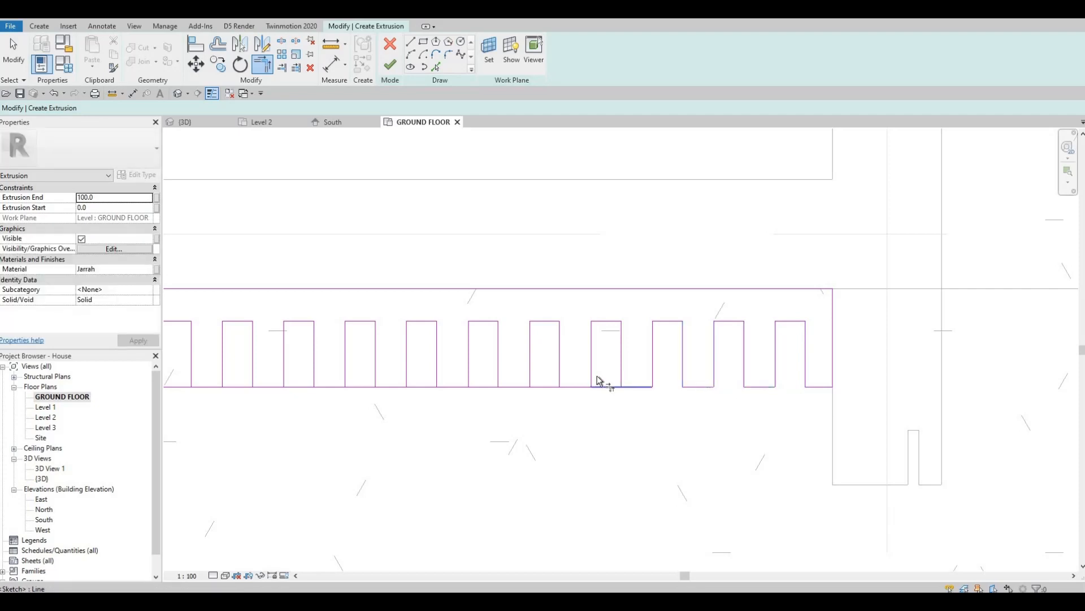
left_click(576, 386)
left_click(559, 374)
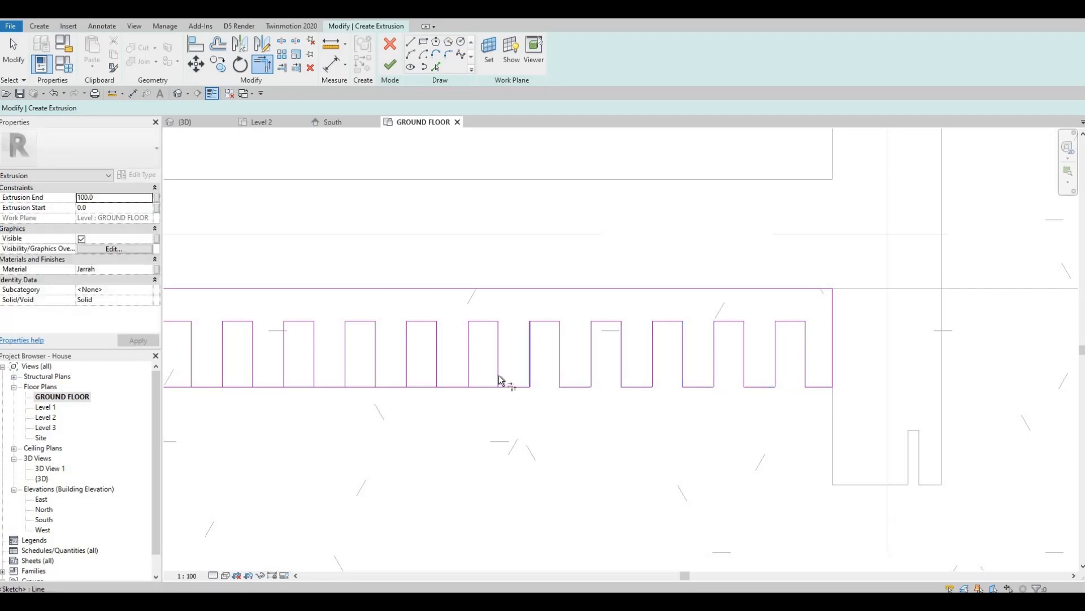
left_click(446, 386)
left_click(437, 377)
left_click(387, 387)
middle_click_drag(596, 387, 615, 383)
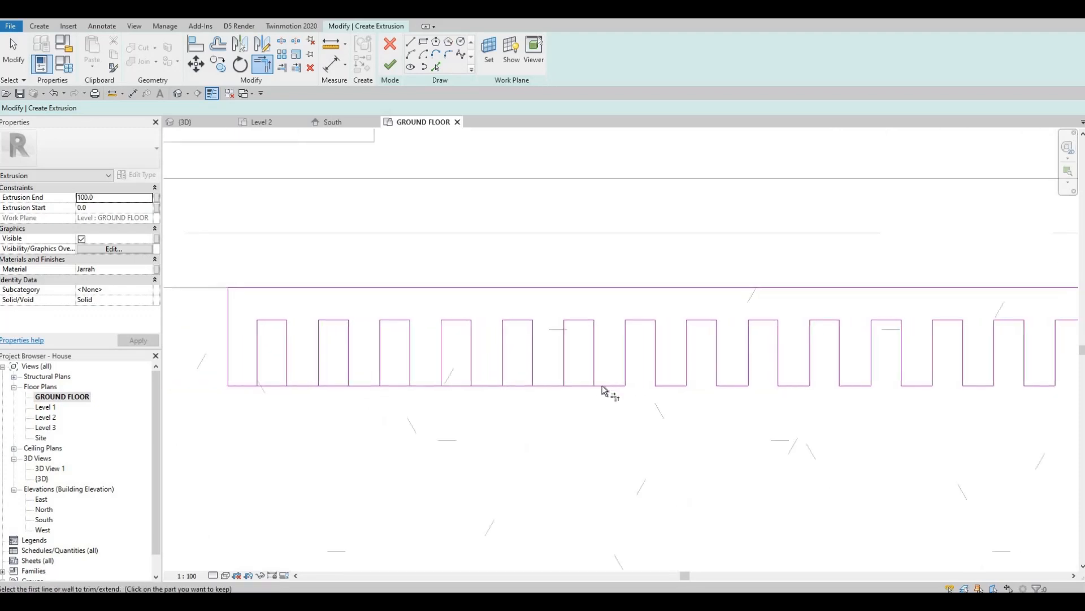
left_click(540, 386)
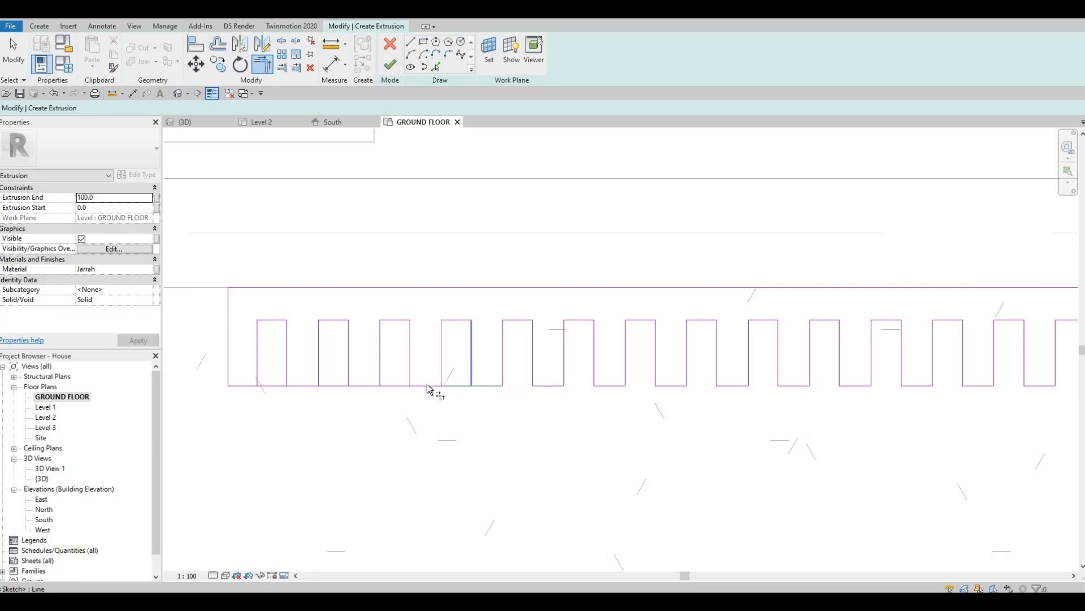
left_click(412, 370)
left_click(366, 386)
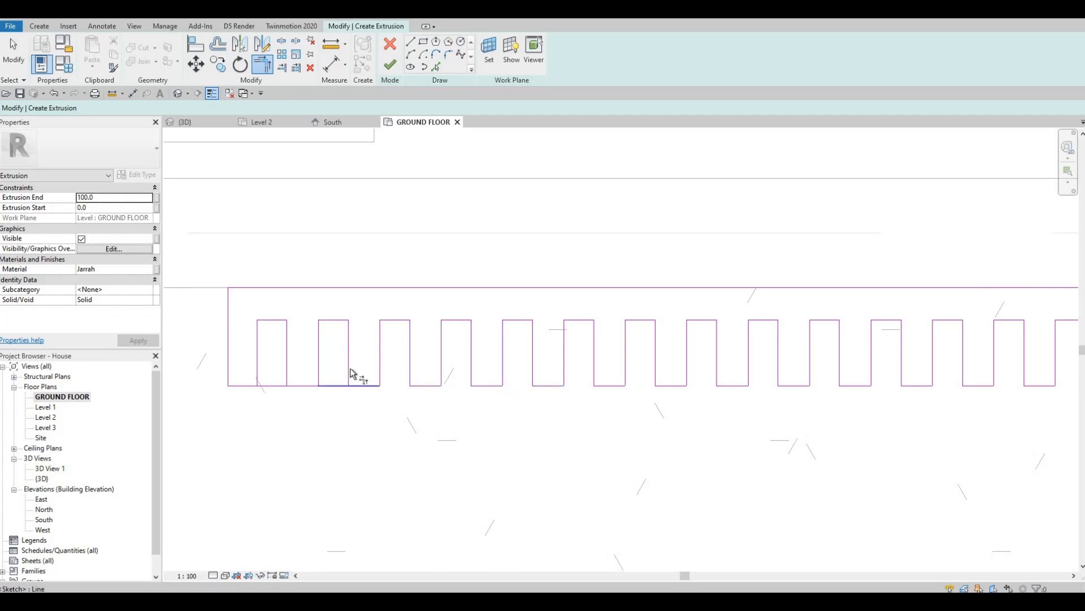
left_click(287, 370)
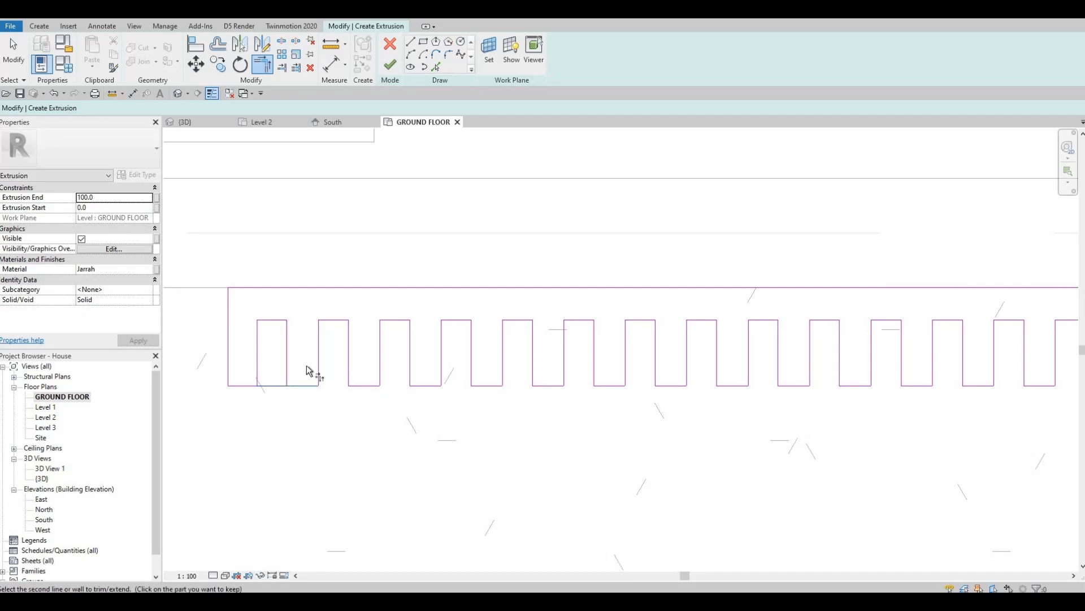
scroll(564, 382, "down", 2)
key("Escape")
key("Escape")
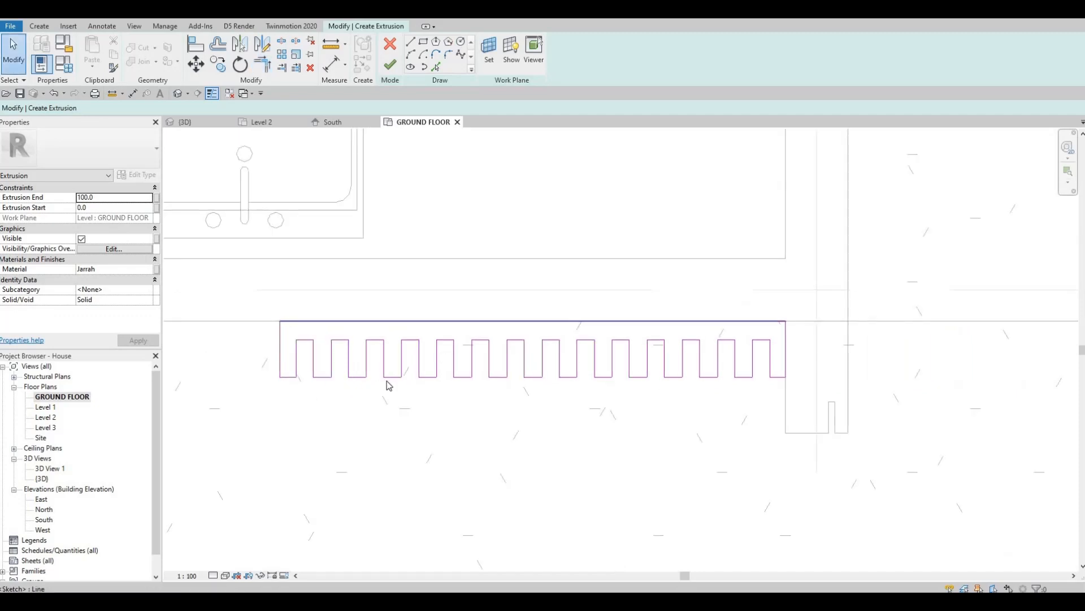
left_click(391, 66)
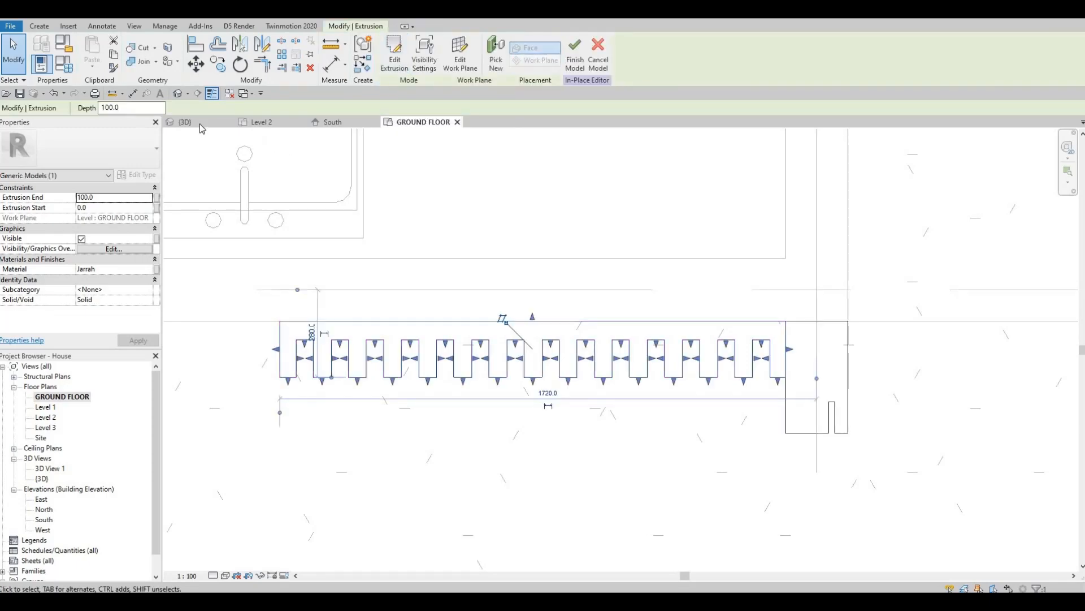
In the 3D view, align the top face of the grooved Jarrah extrusion to the underside of the L-shaped frame's horizontal arm
key("ctrl+Tab")
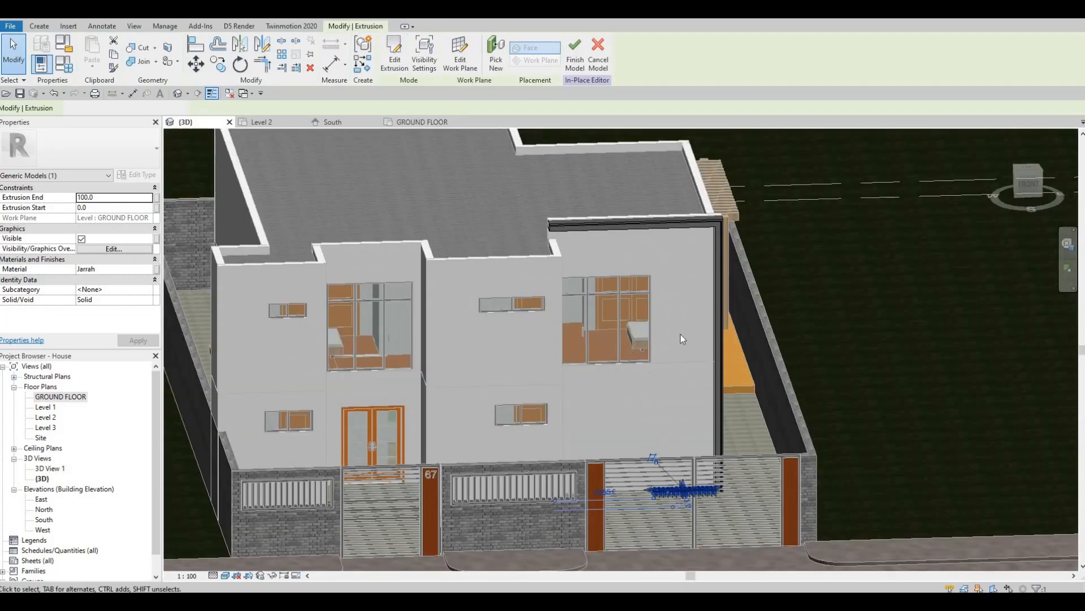
middle_click_drag(680, 333, 673, 276, "shift")
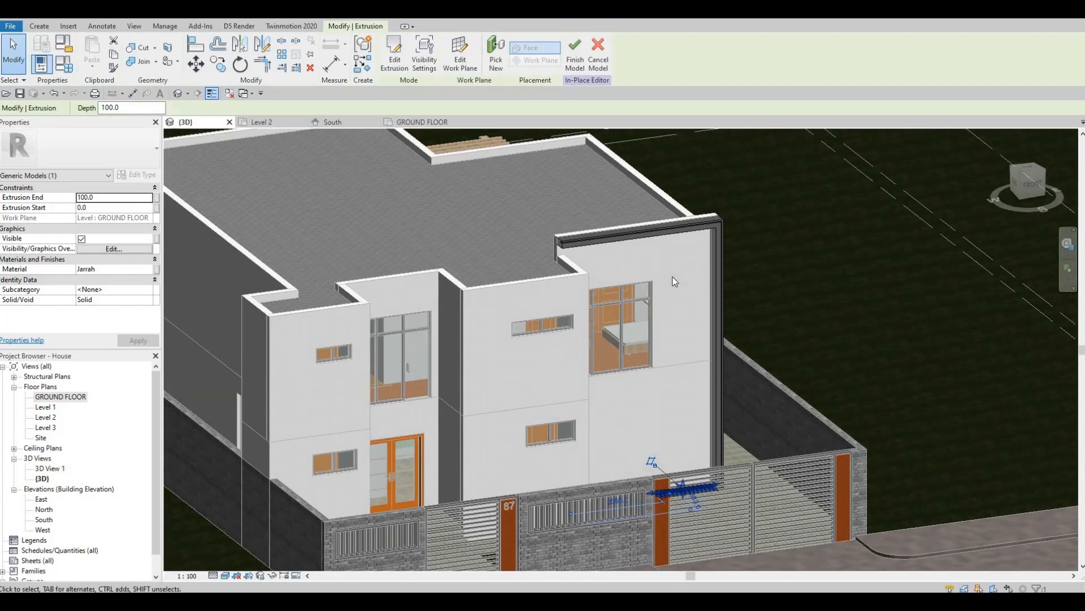
key("a")
key("l")
scroll(656, 192, "up", 8)
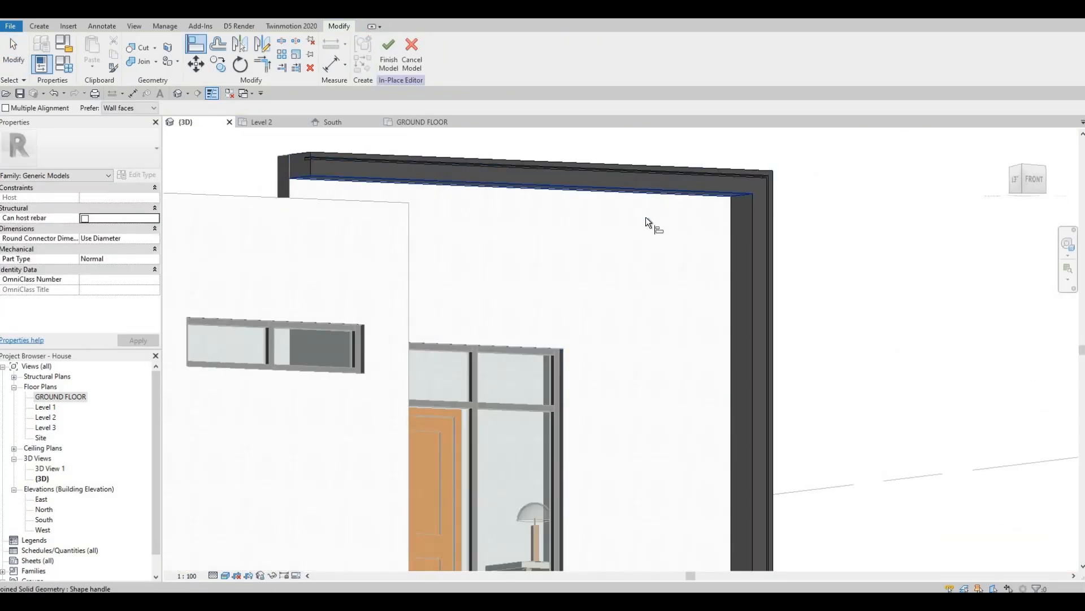
left_click(646, 216)
scroll(655, 373, "down", 3)
middle_click_drag(649, 469, 652, 435)
middle_click_drag(650, 378, 646, 147)
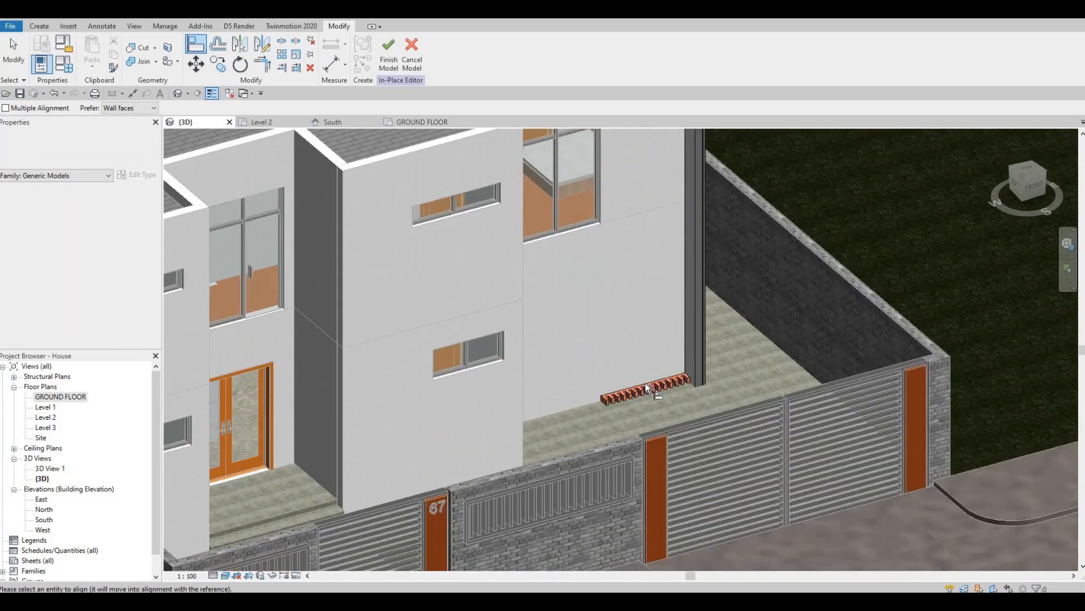
scroll(646, 382, "up", 3)
scroll(656, 388, "up", 2)
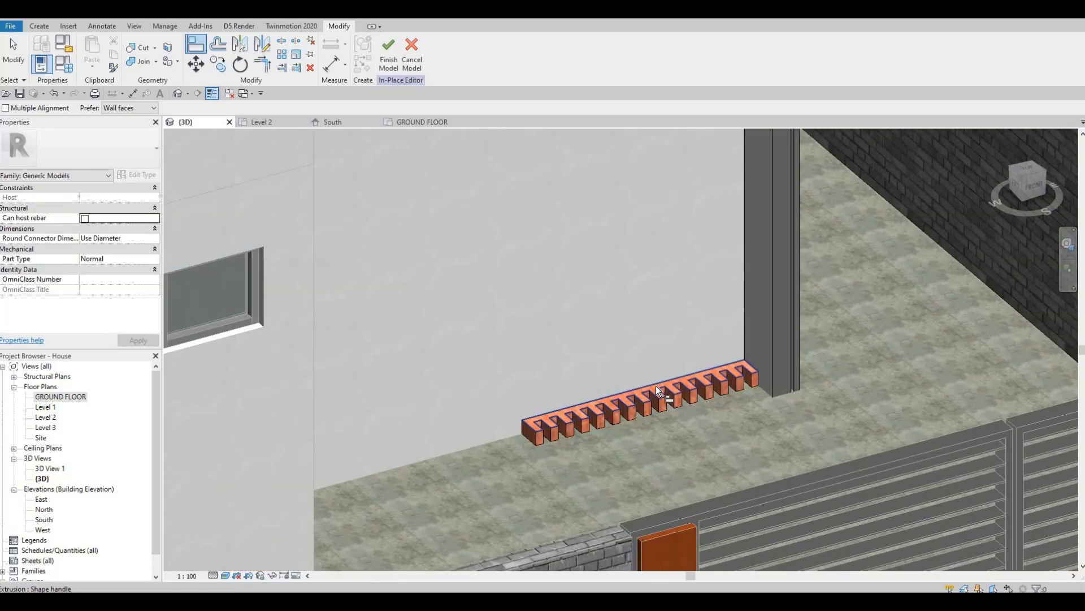
scroll(651, 373, "down", 5)
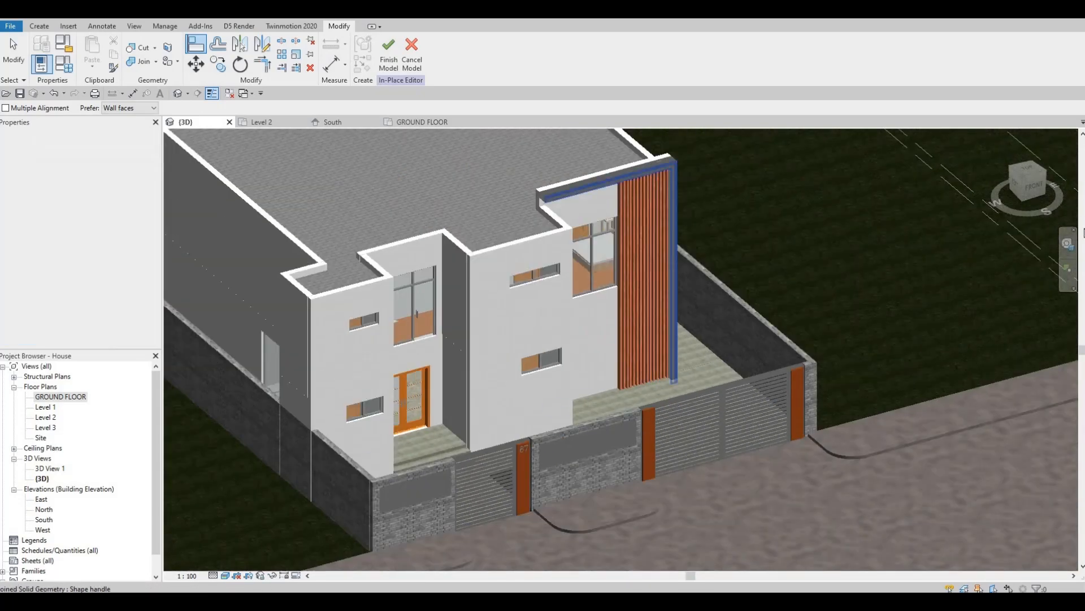
middle_click_drag(485, 286, 436, 266, "shift")
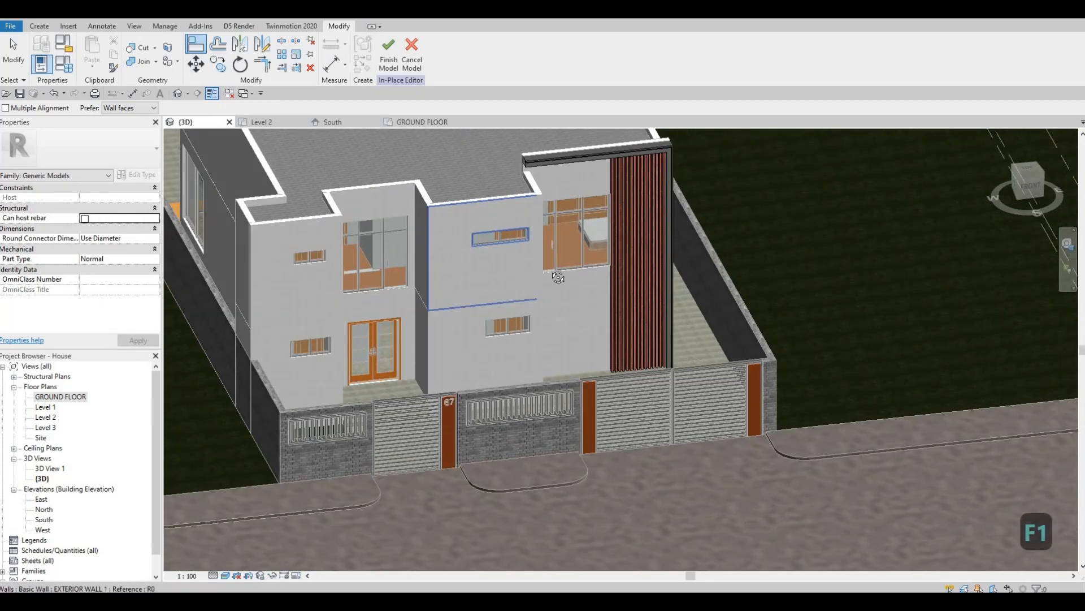
middle_click_drag(530, 245, 523, 251, "shift")
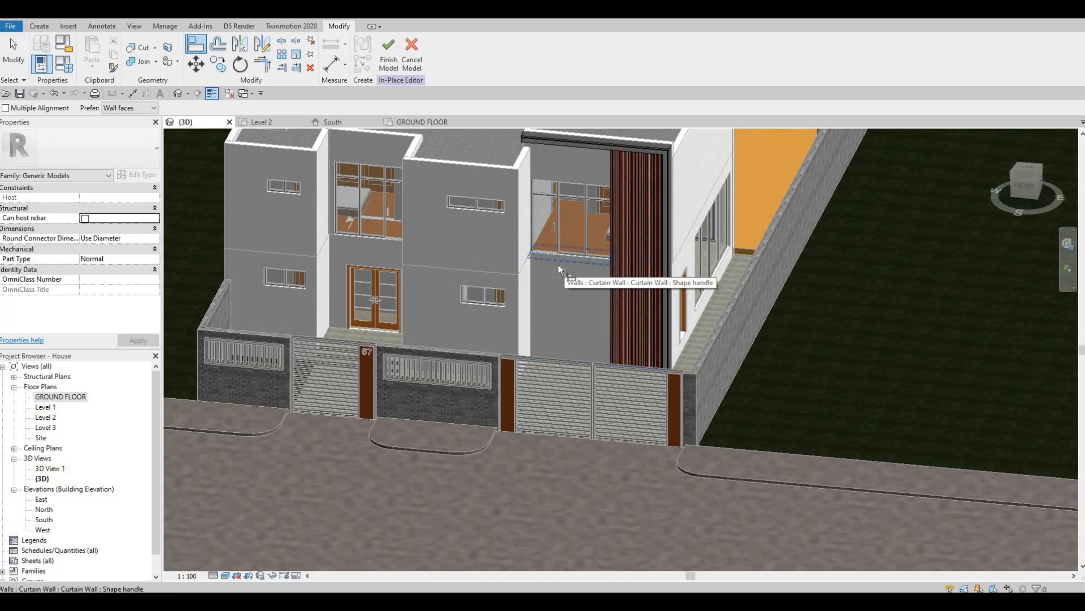
middle_click_drag(597, 252, 587, 197, "shift")
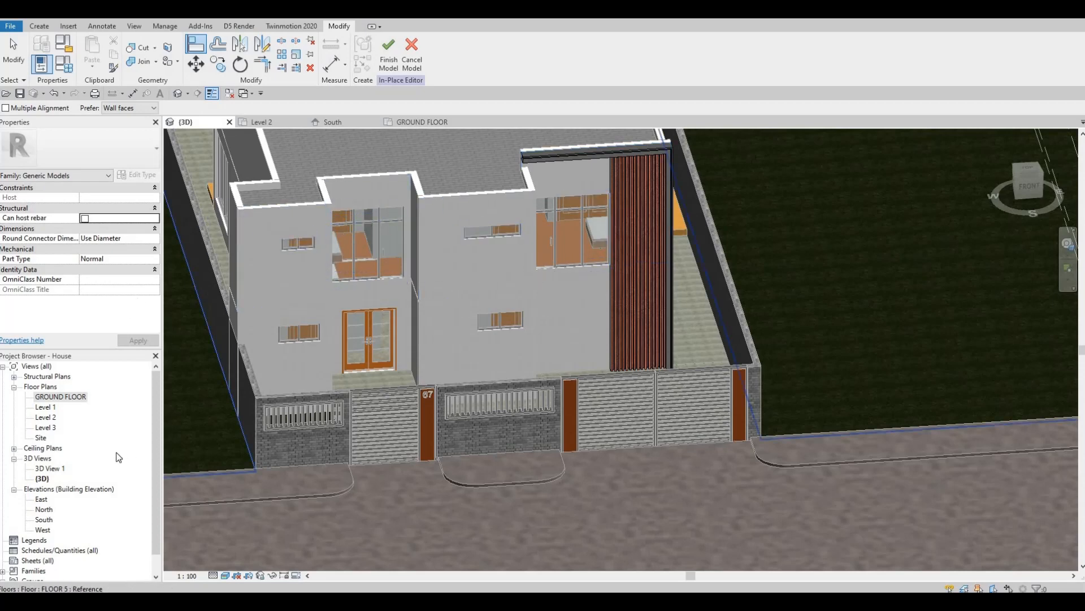
Start a new extrusion in the GROUND FLOOR plan and set its material to Gypsum Wall Board
double_click(59, 396)
scroll(716, 262, "down", 5)
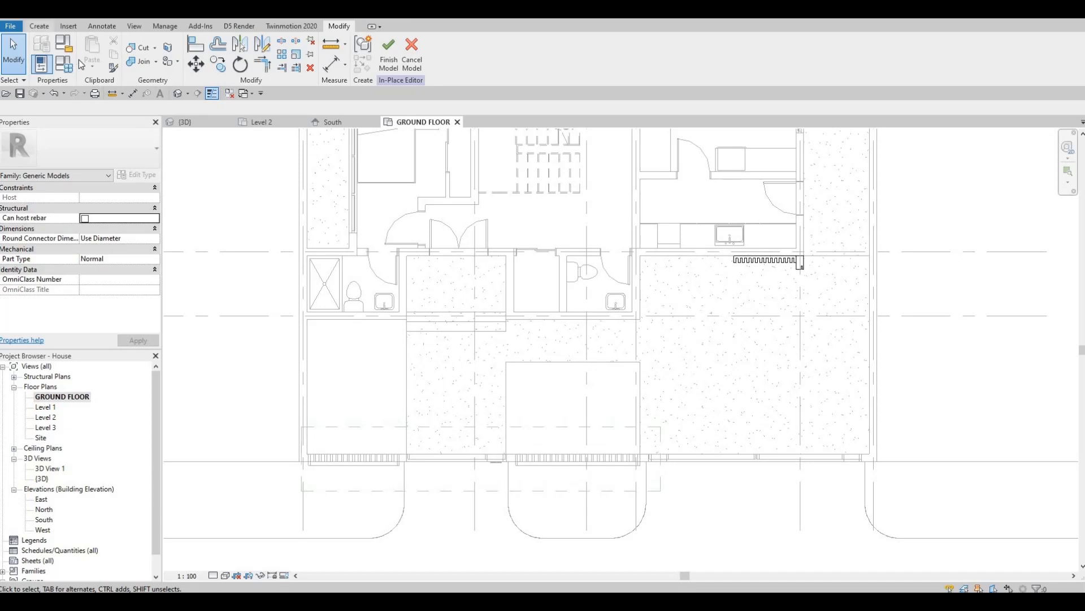
left_click(39, 26)
left_click(92, 67)
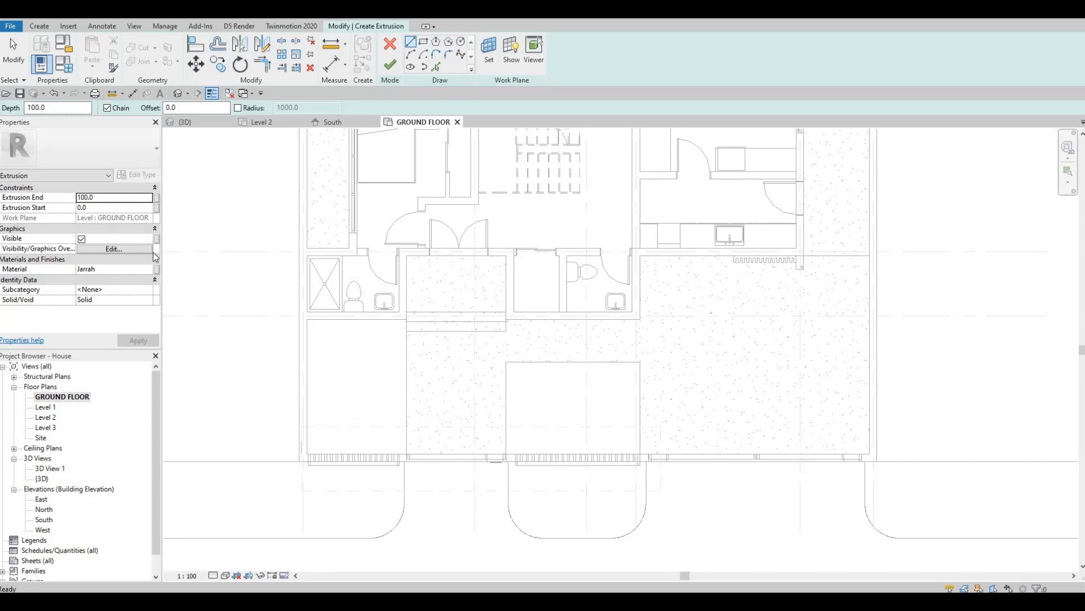
left_click(149, 270)
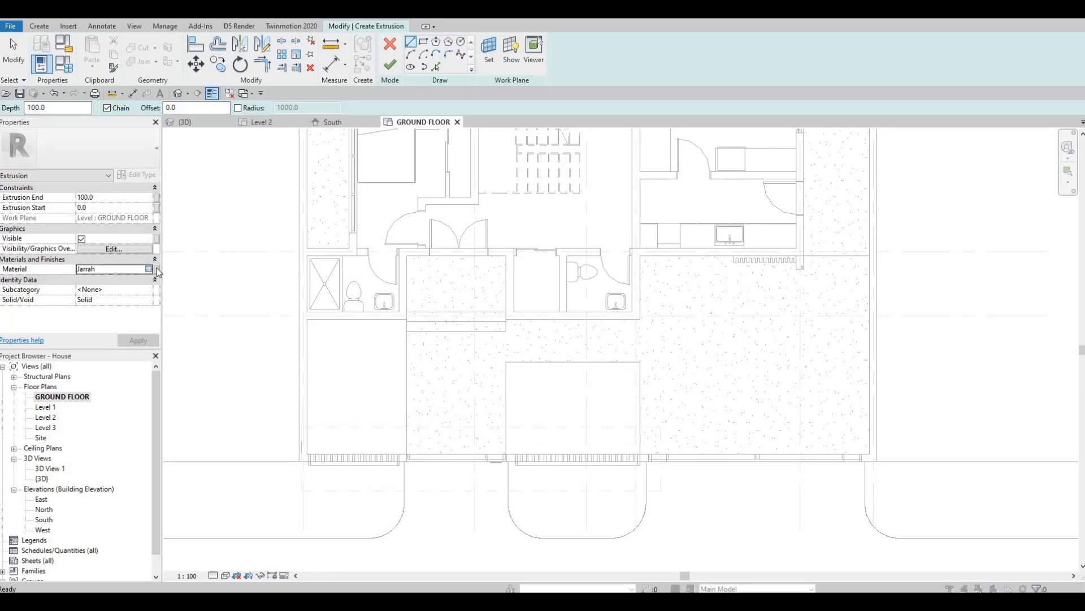
left_click(149, 269)
left_click(322, 104)
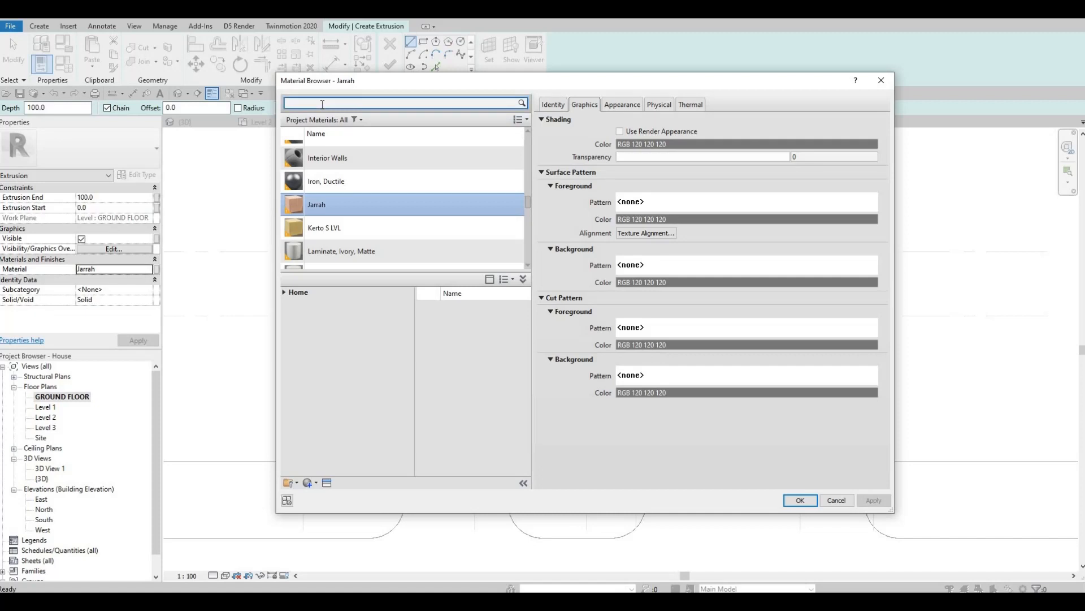
type("gy")
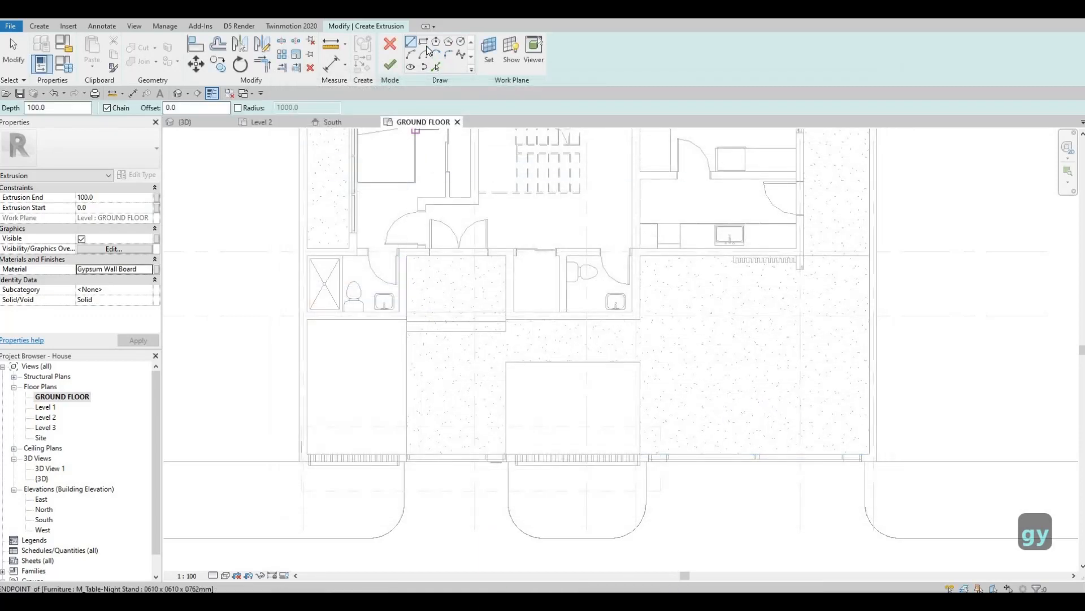
Sketch two rectangles flush with the front walls: one over the entrance recess, one about 2426 by 1663 mm beside the grooved extrusion
left_click(425, 45)
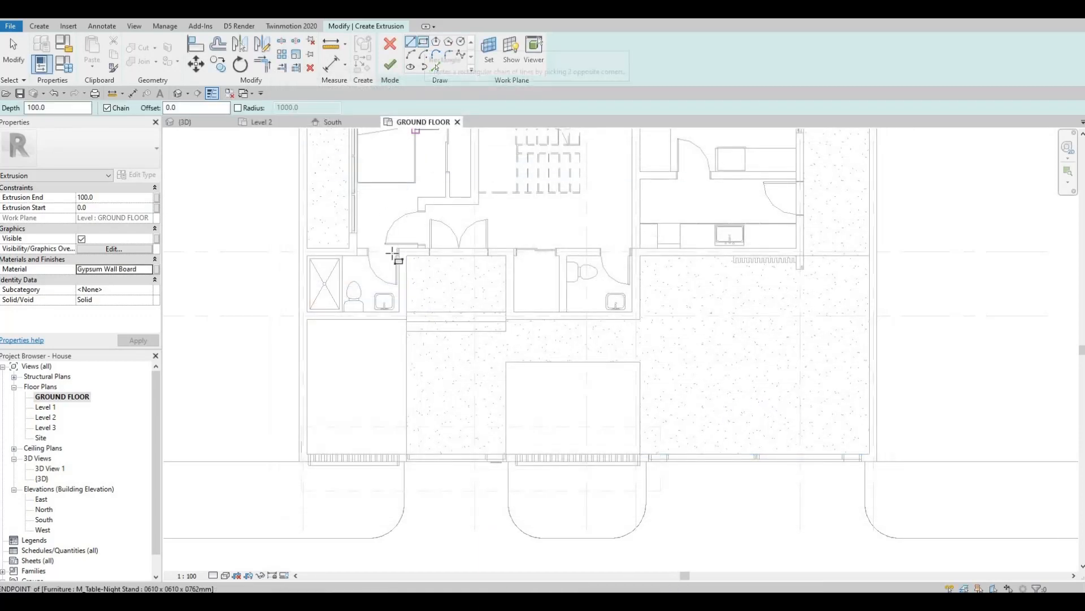
left_click(417, 261)
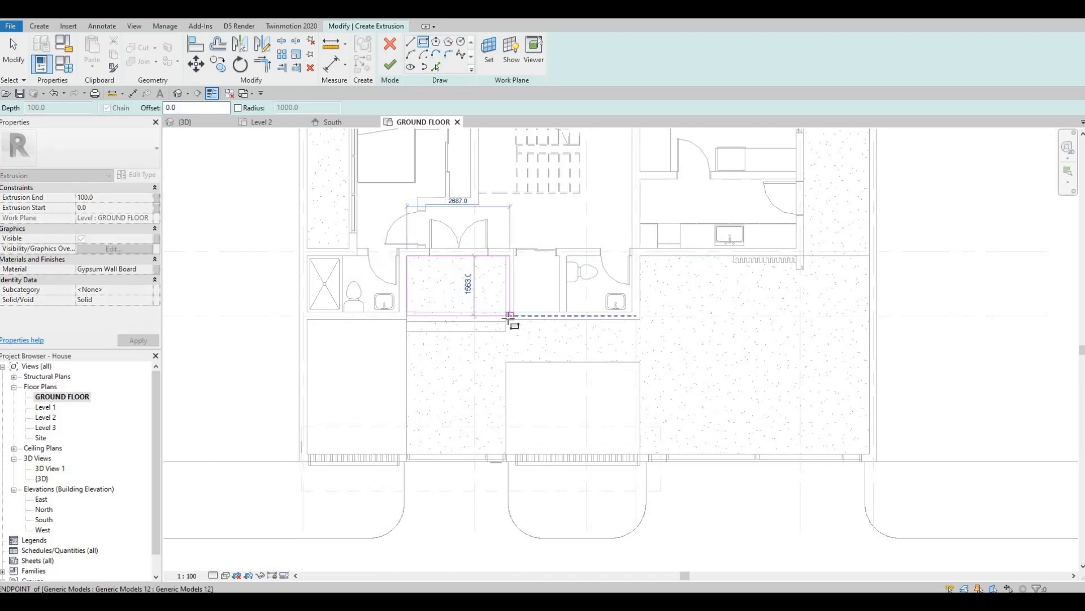
left_click(506, 319)
key("Escape")
left_click(641, 255)
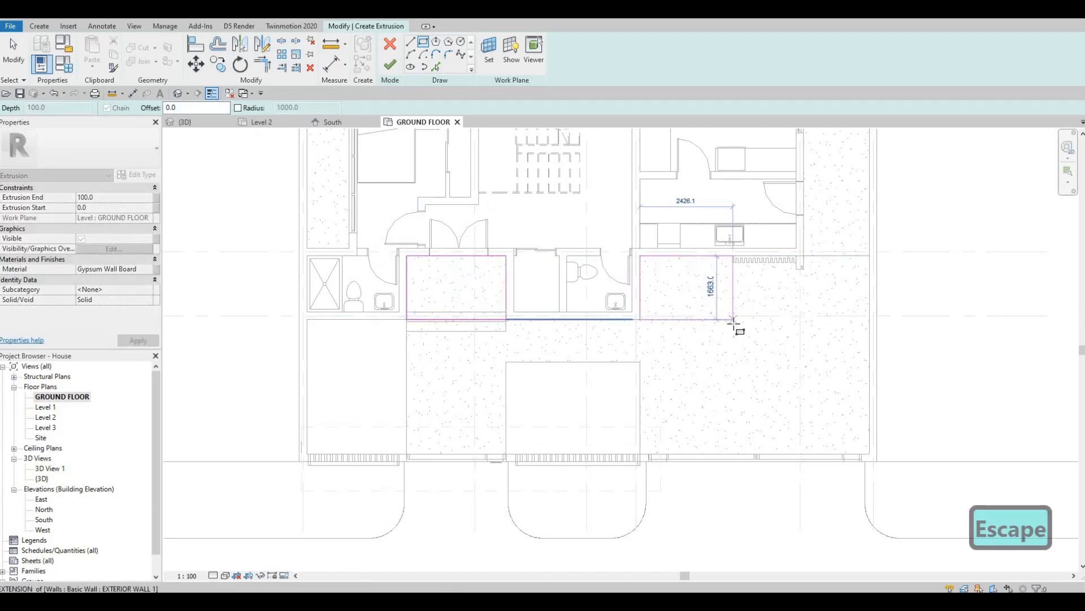
left_click(733, 319)
key("Escape")
key("Escape")
Align the adjacent rectangle's short side with the end face of the grooved Jarrah extrusion
key("a")
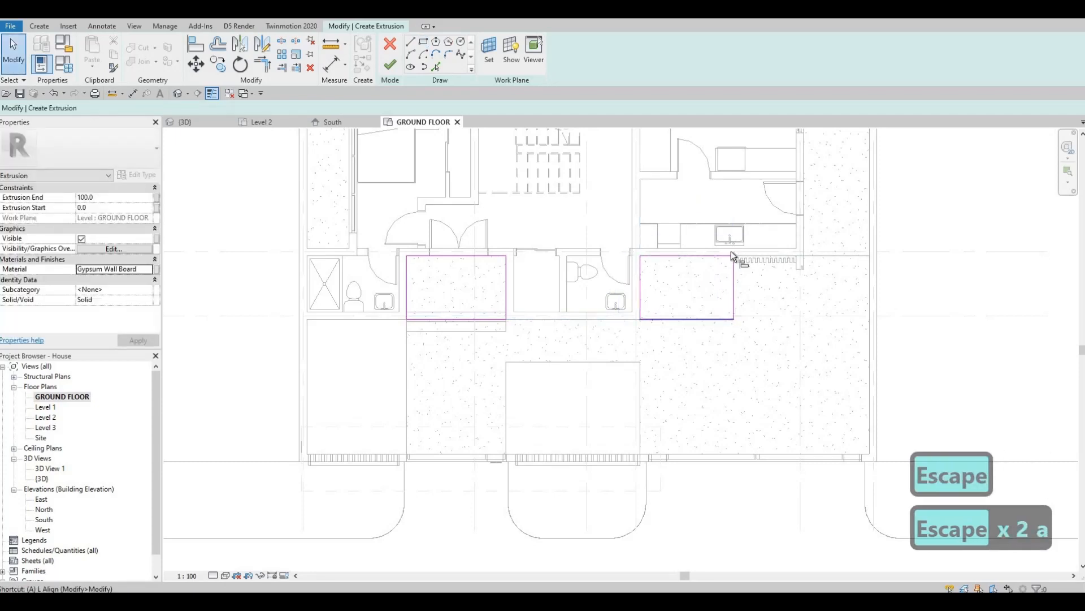
key("l")
scroll(750, 285, "up", 4)
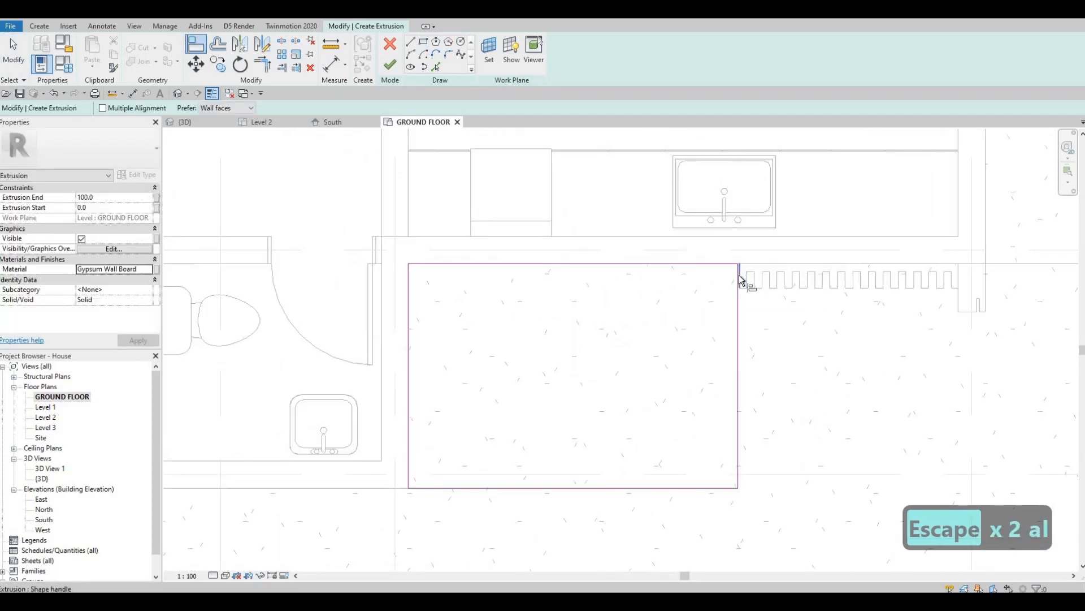
left_click(742, 281)
left_click(737, 285)
scroll(430, 309, "down", 3)
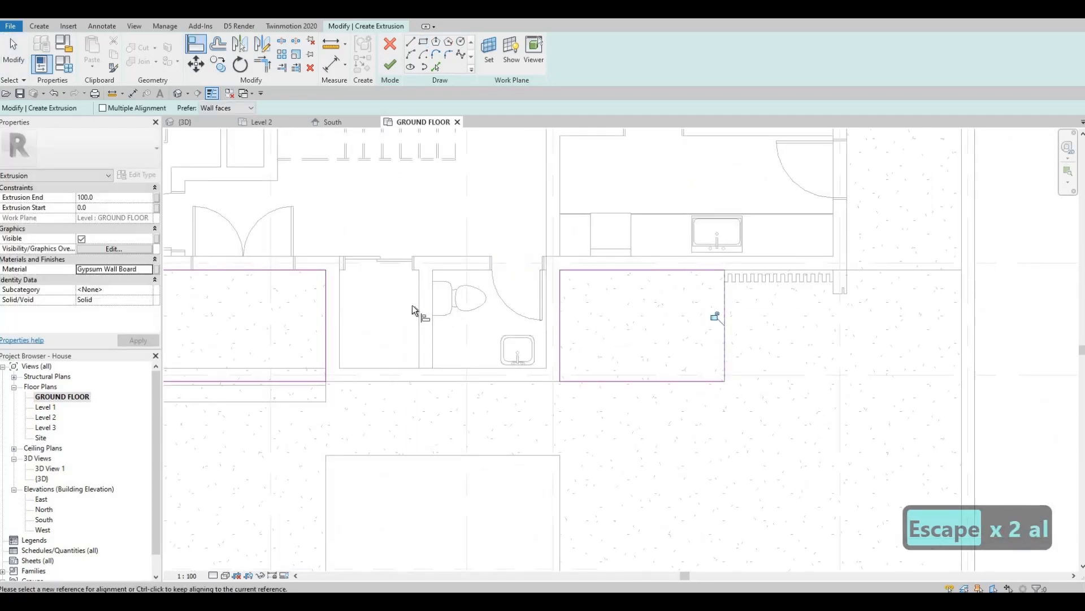
scroll(414, 310, "down", 1)
middle_click_drag(352, 333, 430, 262)
scroll(358, 320, "up", 5)
scroll(453, 303, "down", 6)
mouse_move(447, 333)
middle_mouse_down()
mouse_move(450, 293)
mouse_move(444, 335)
middle_mouse_up()
key("Escape")
key("Escape")
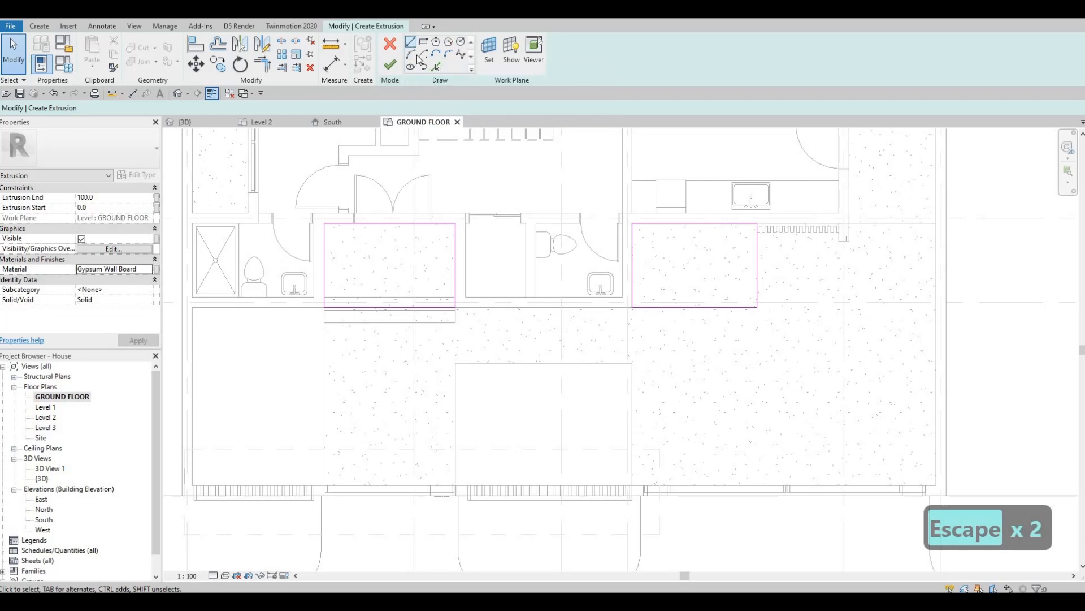
Add a sketch line picked from the exterior wall's front face between the two rectangles
left_click(538, 308)
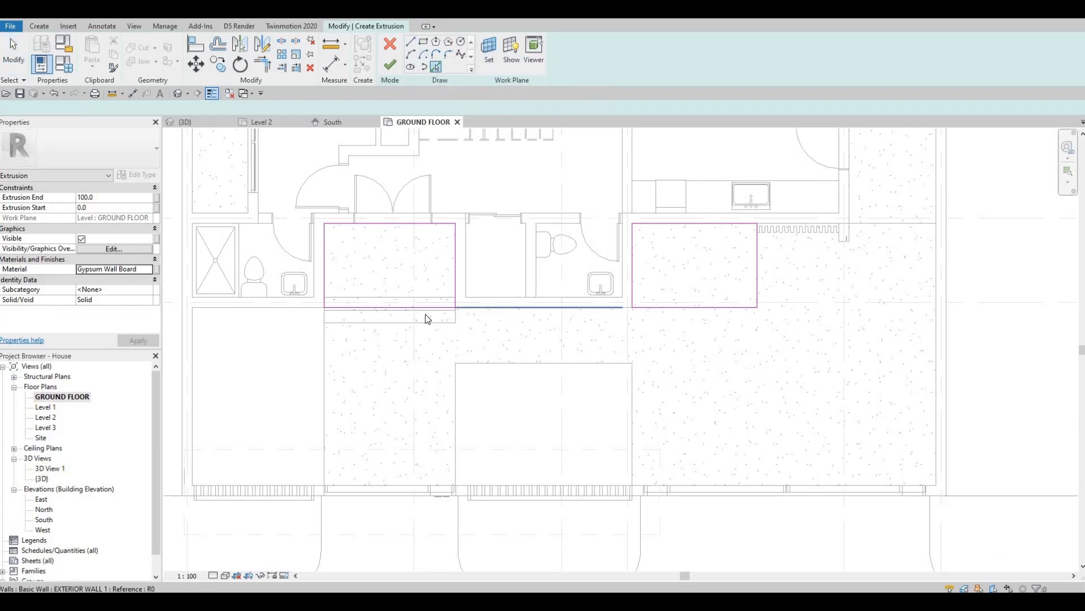
key("Escape")
key("Escape")
key("Escape")
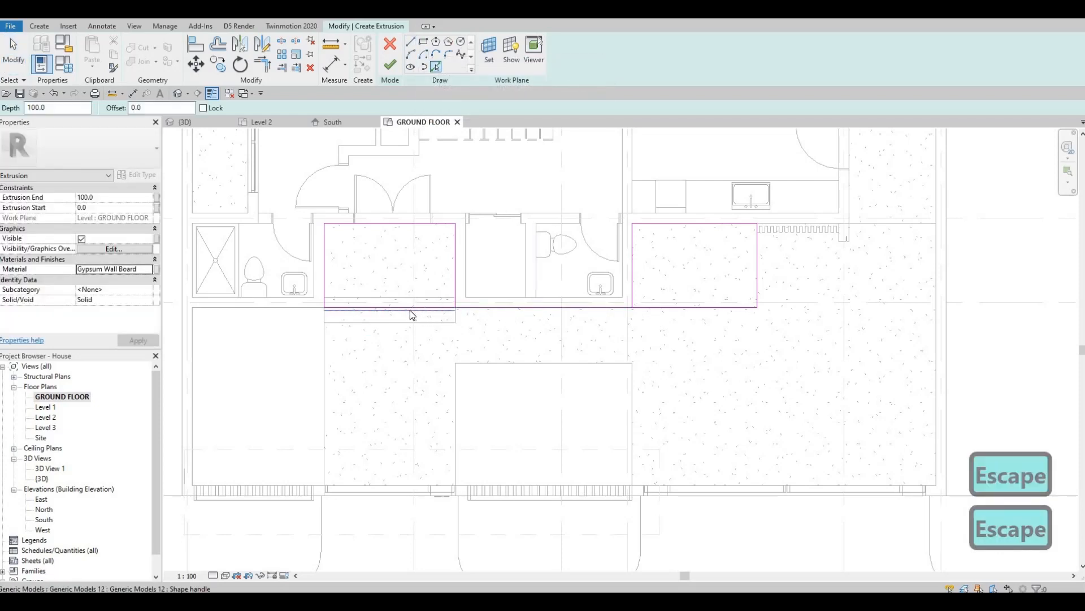
Delete the front edges of both rectangles, leaving an open stepped outline along the facade
left_click(415, 306)
key("Delete")
left_click(415, 307)
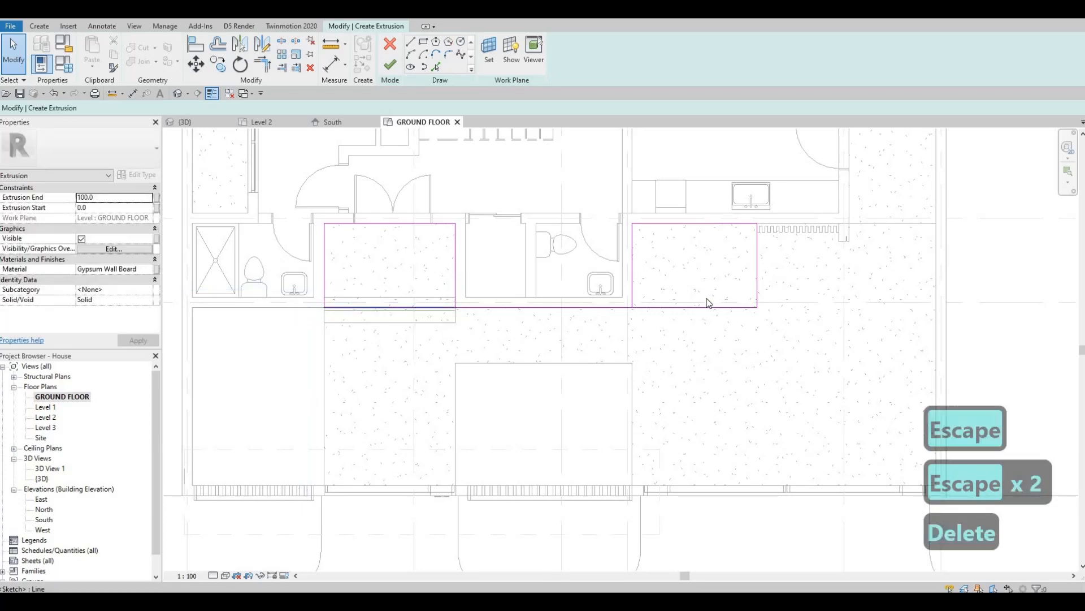
key("Delete")
left_click(702, 307)
key("Delete")
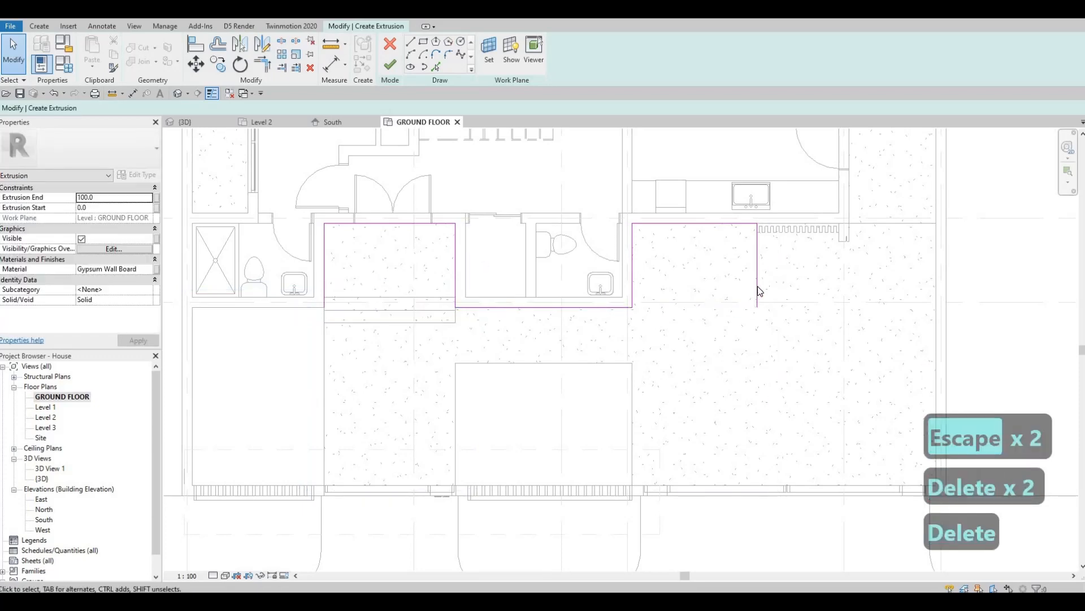
Lengthen the sketch line at the grooved extrusion's end toward the street, to 2000 mm
left_click(756, 304)
left_click_drag(757, 307, 757, 326)
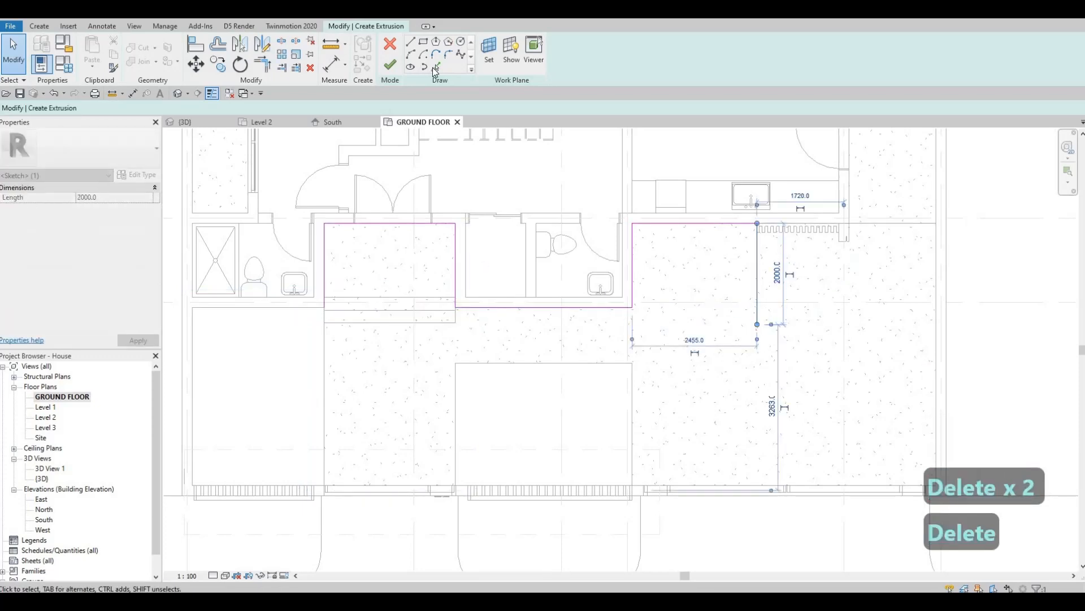
Sketch a front edge about 8400 mm long from the 2000 mm line's free end and trim it to the outline's far side edge
left_click(410, 44)
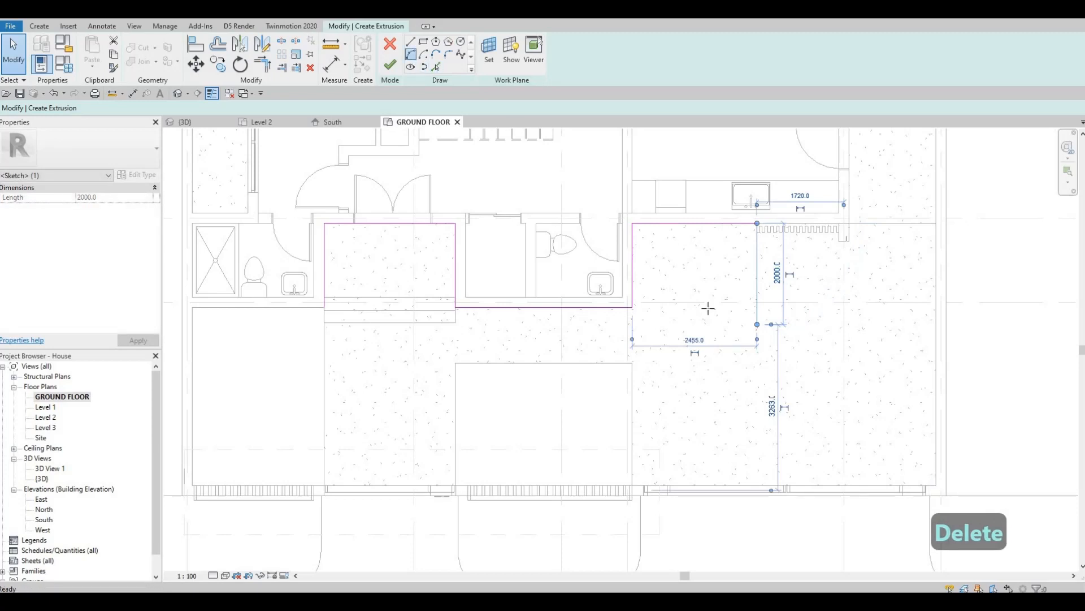
left_click(757, 324)
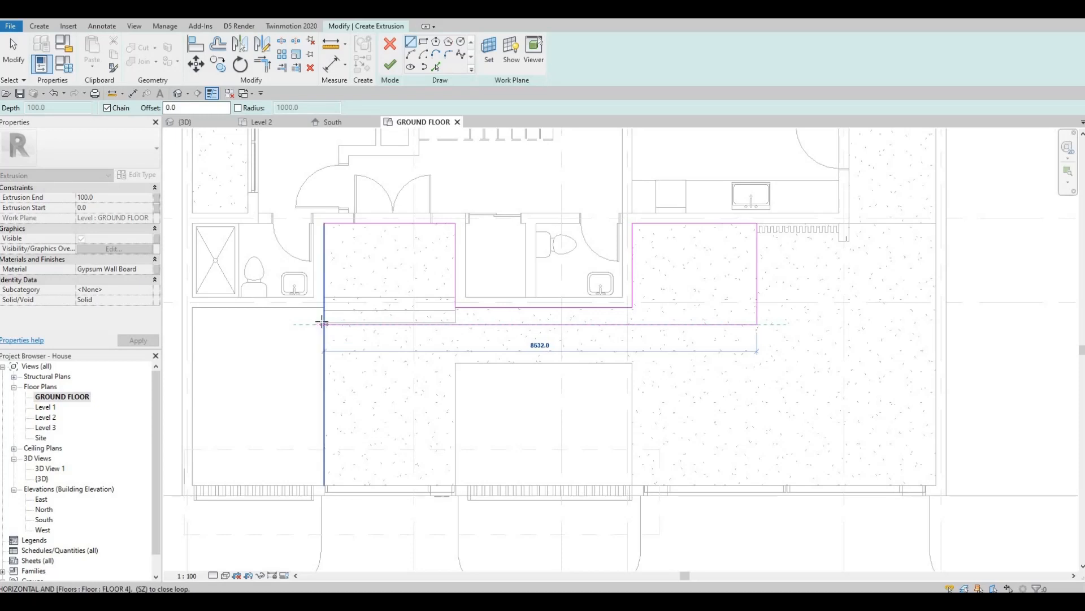
left_click(330, 324)
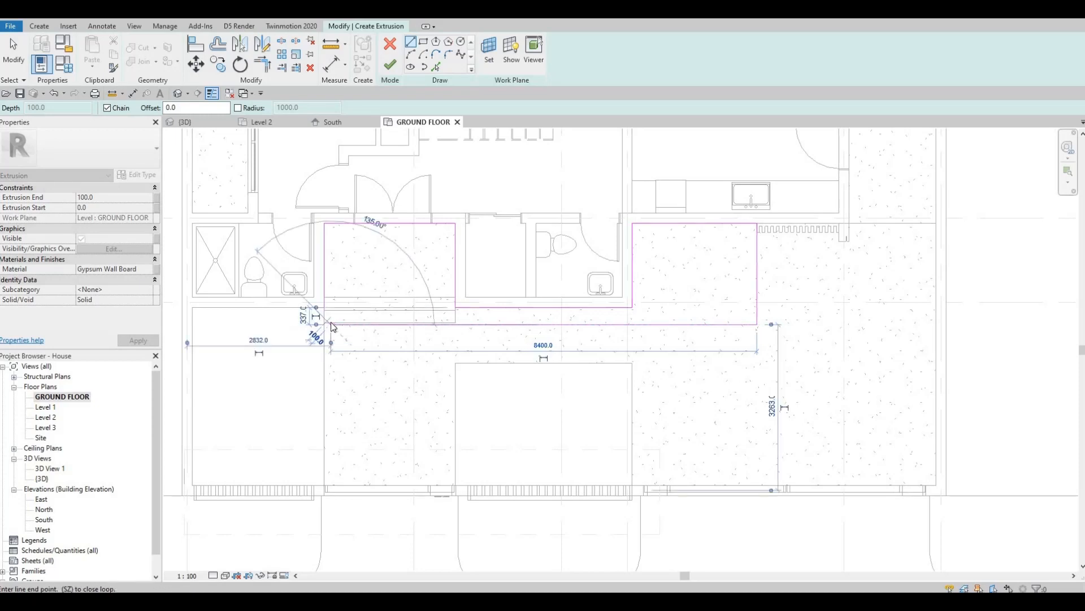
key("Escape")
key("Escape")
key("t")
key("r")
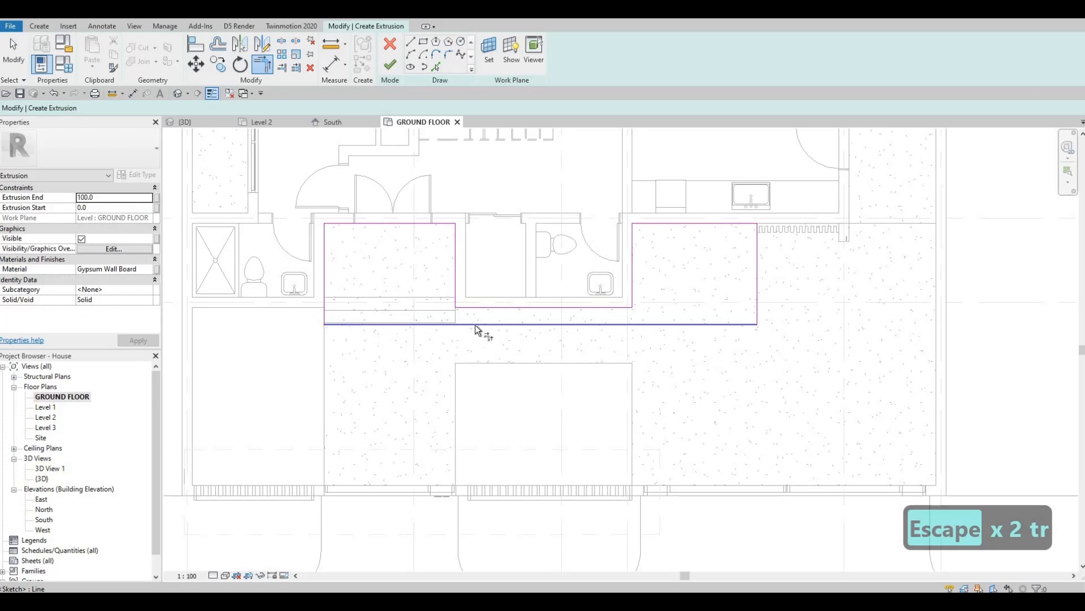
key("Up")
key("Up")
key("Escape")
key("Escape")
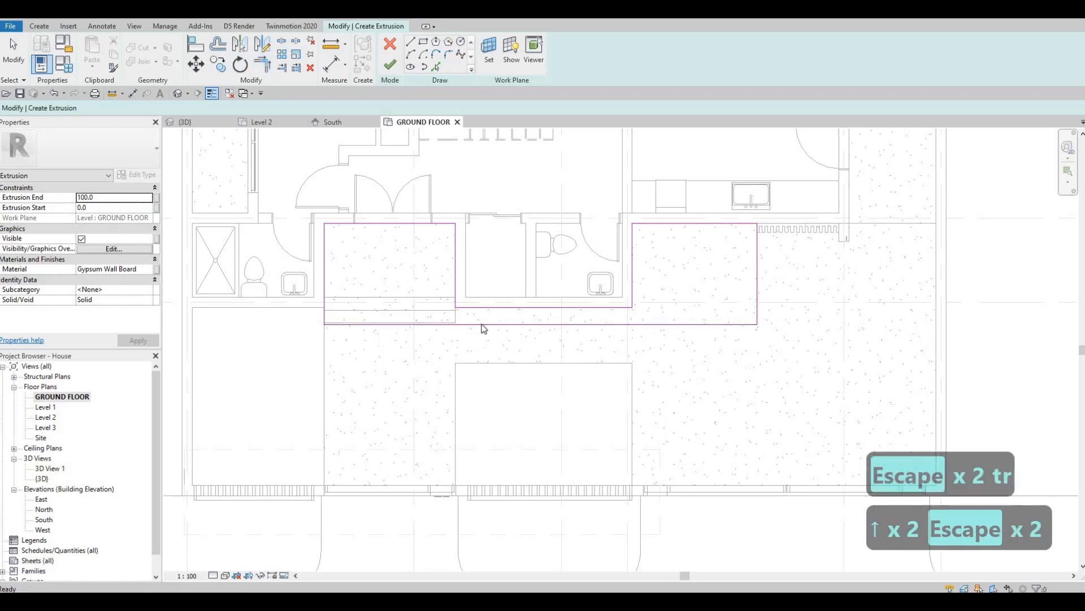
Nudge the outline's long front edge about 120 mm toward the house and finish the extrusion sketch
left_click(484, 328)
key("Up")
key("Up")
key("Up")
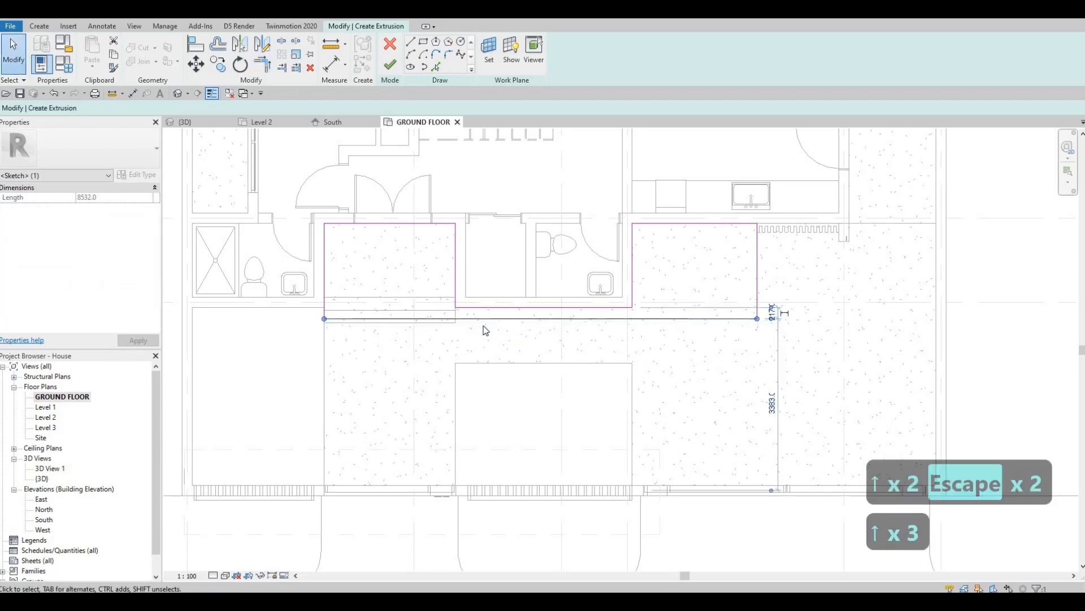
key("Escape")
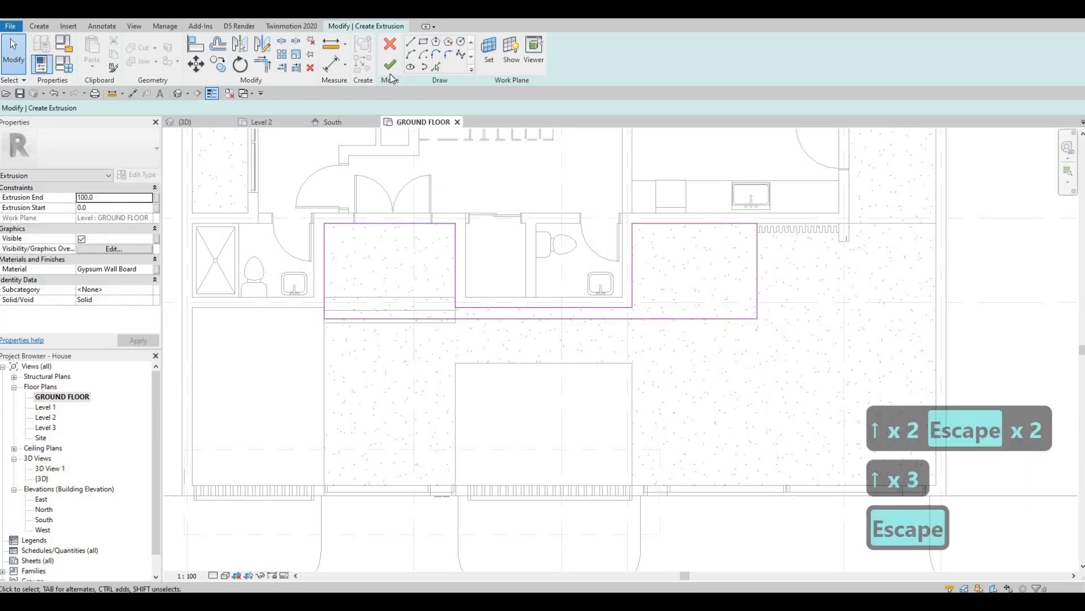
left_click(392, 69)
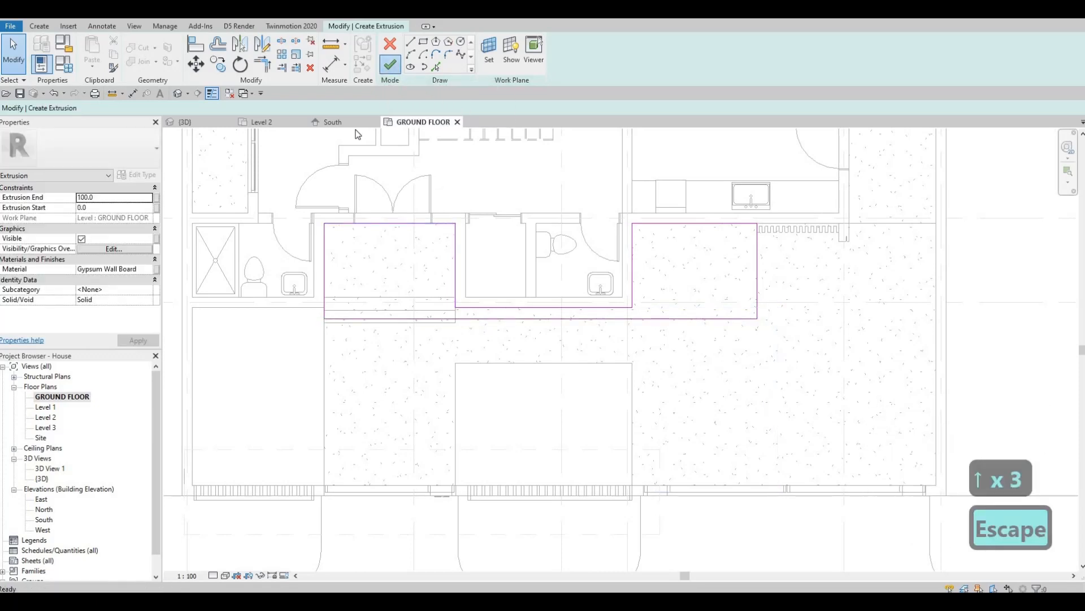
In the South elevation, raise the Gypsum Wall Board extrusion above the upper-floor windows, spanning about 5838 to 6076 mm
left_click(339, 122)
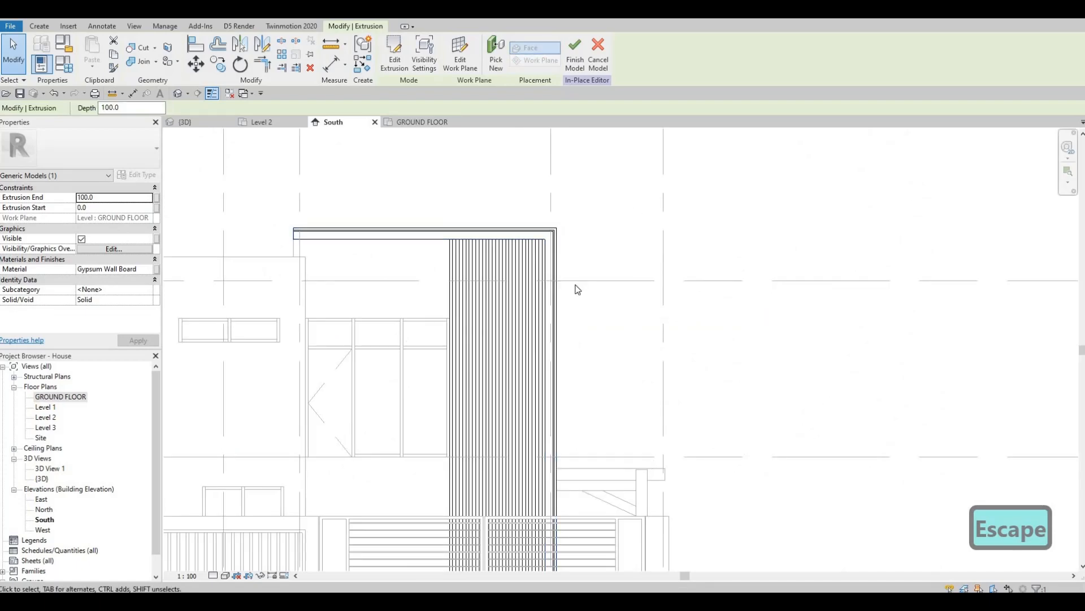
scroll(551, 344, "down", 3)
scroll(537, 309, "up", 3)
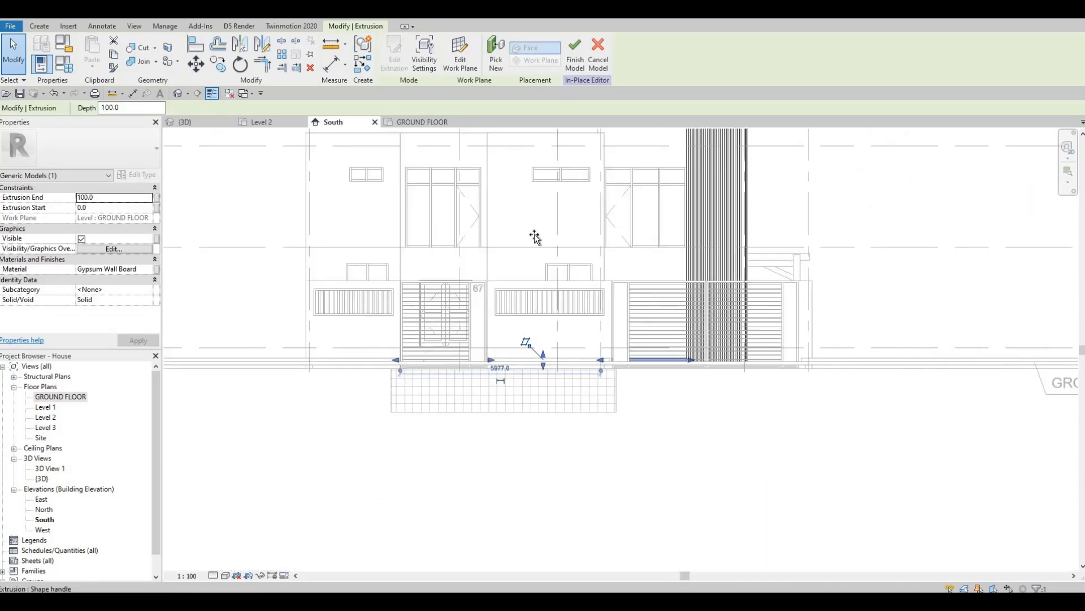
left_click_drag(534, 202, 536, 152)
left_click_drag(542, 366, 553, 168)
scroll(551, 167, "up", 3)
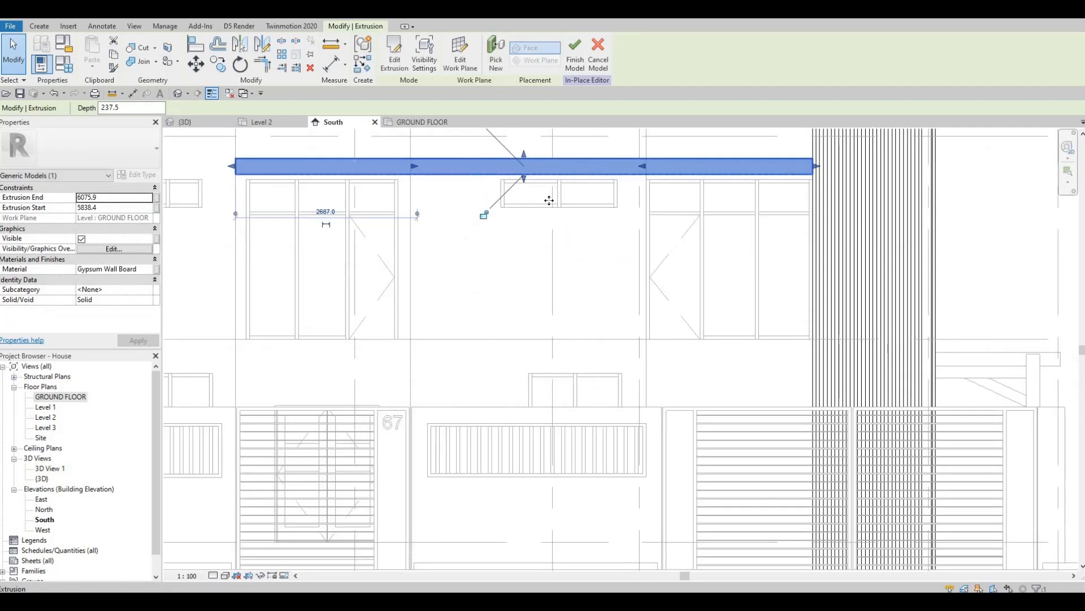
scroll(546, 210, "down", 3)
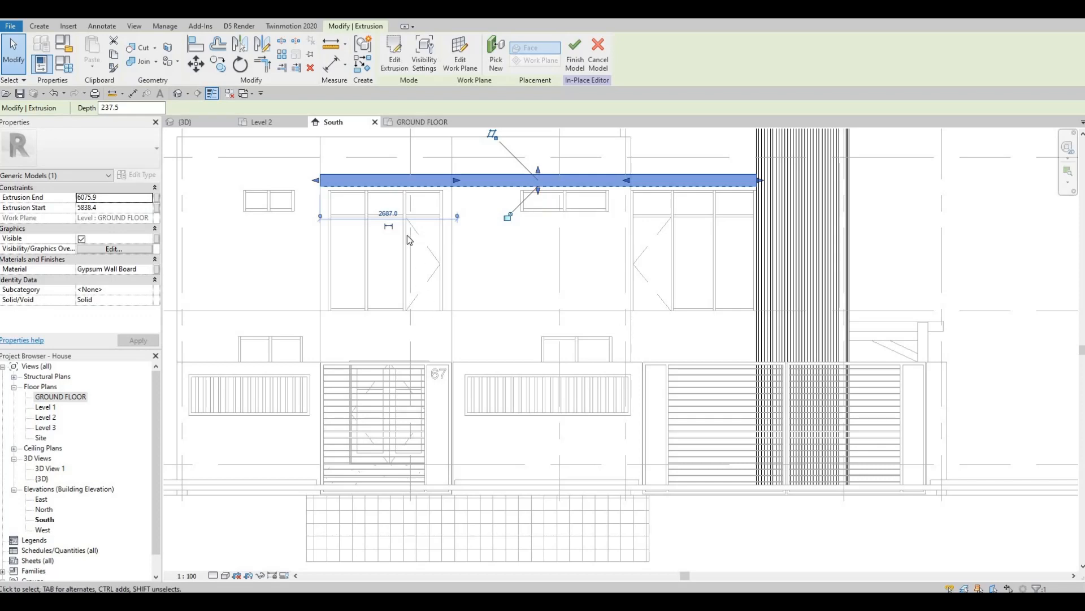
Stretch the extrusion's underside down to the heads of the upper-floor windows, at about 5763 mm
key("Escape")
left_click(418, 188)
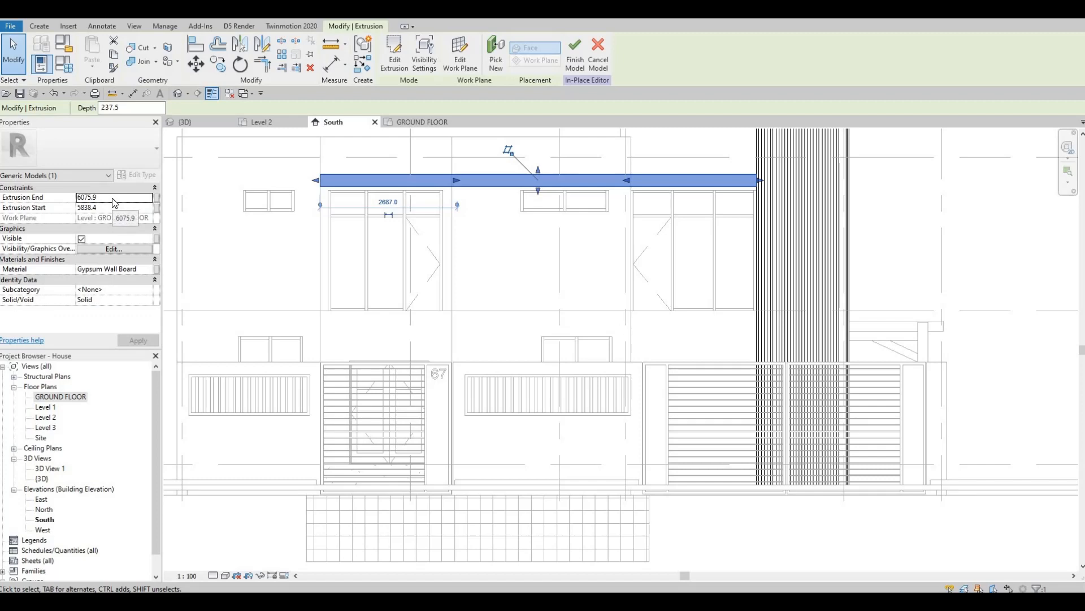
key("Escape")
key("Escape")
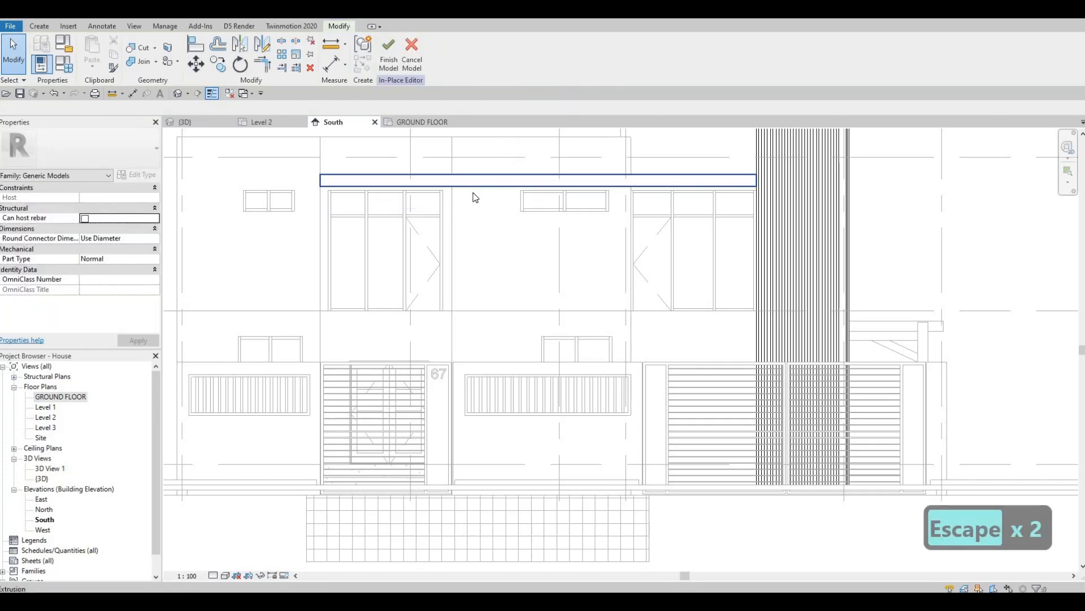
left_click(530, 201)
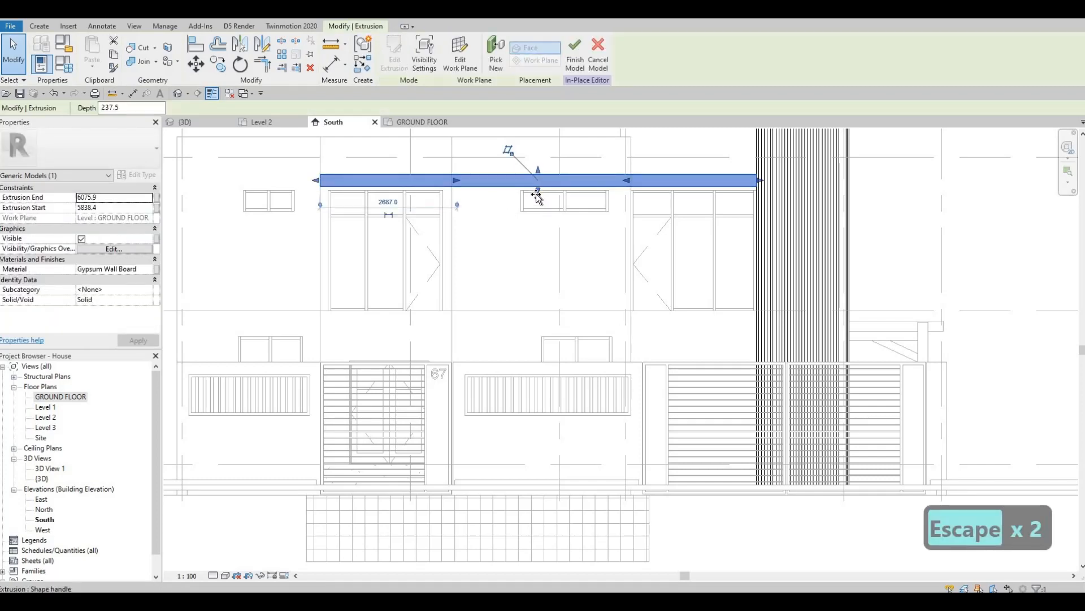
left_click_drag(537, 196, 531, 206)
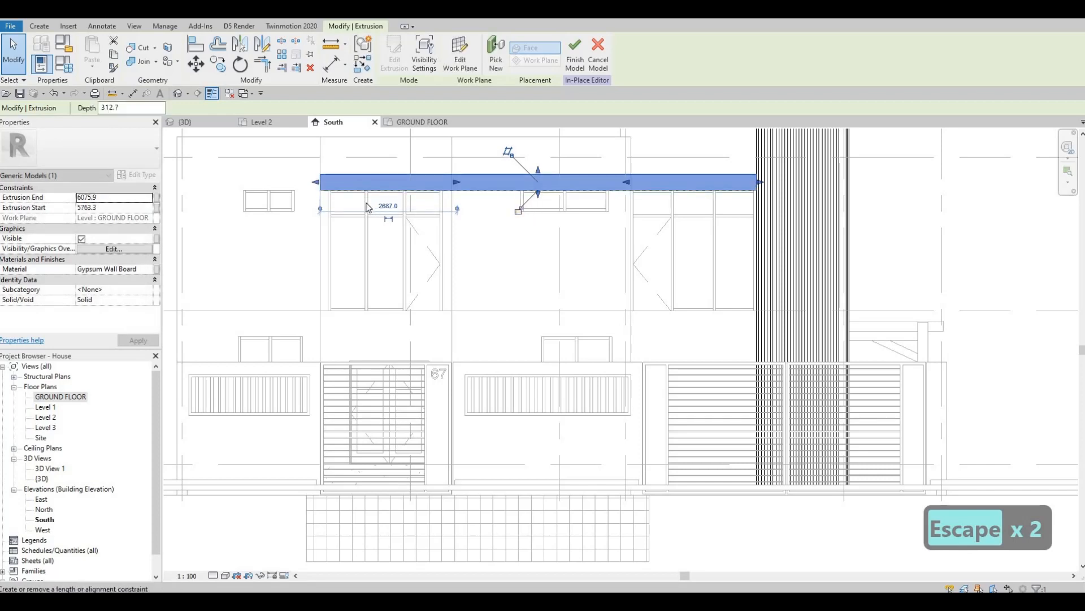
Set the canopy's Extrusion End to 5963.3 mm, making it 200 mm thick above its start
left_click(118, 208)
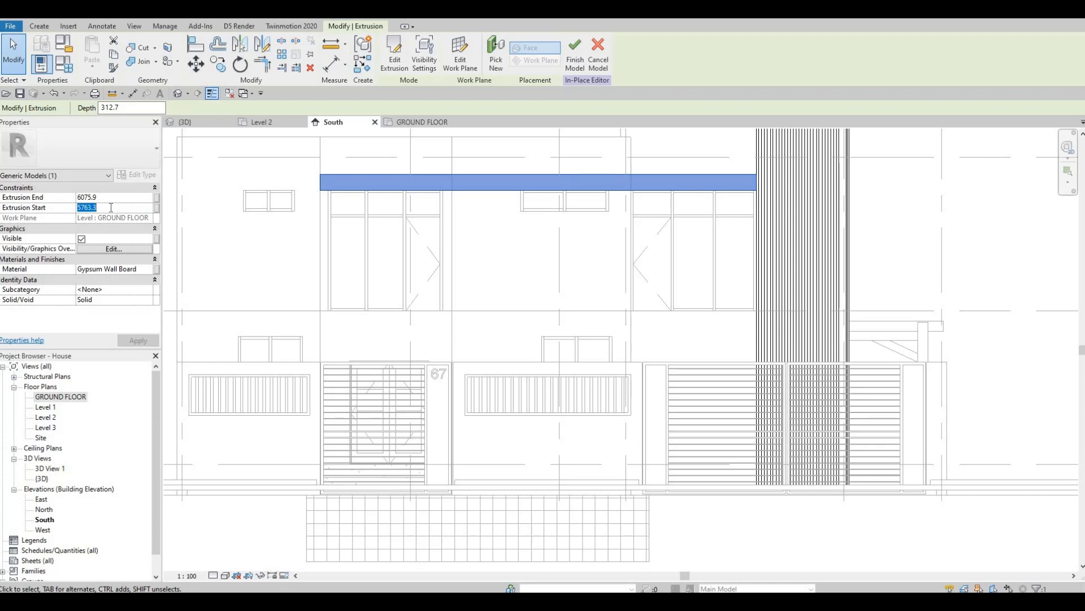
key("ctrl+c")
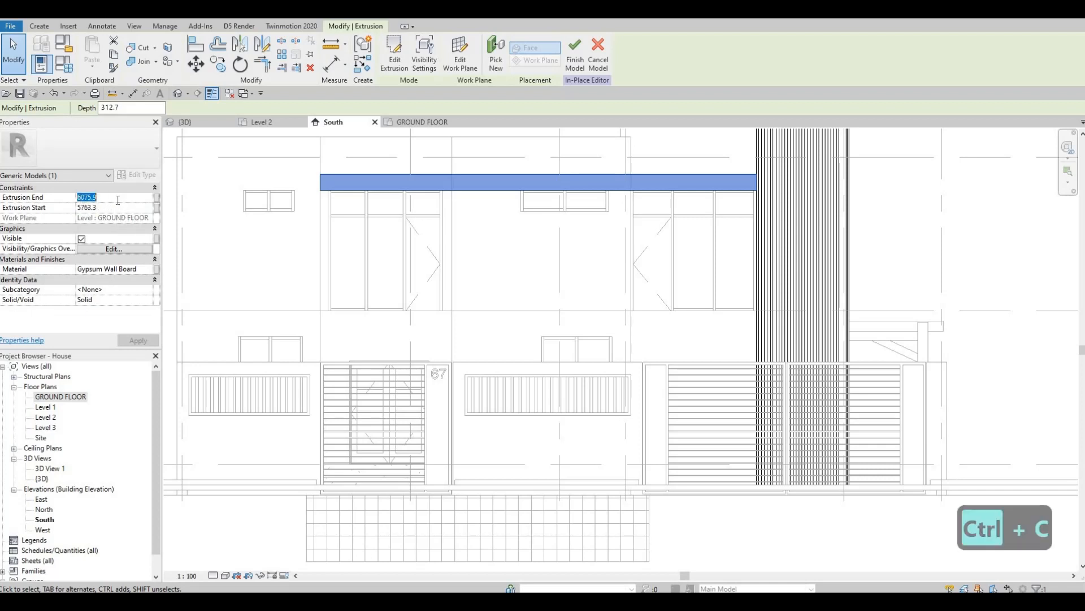
key("ctrl+v")
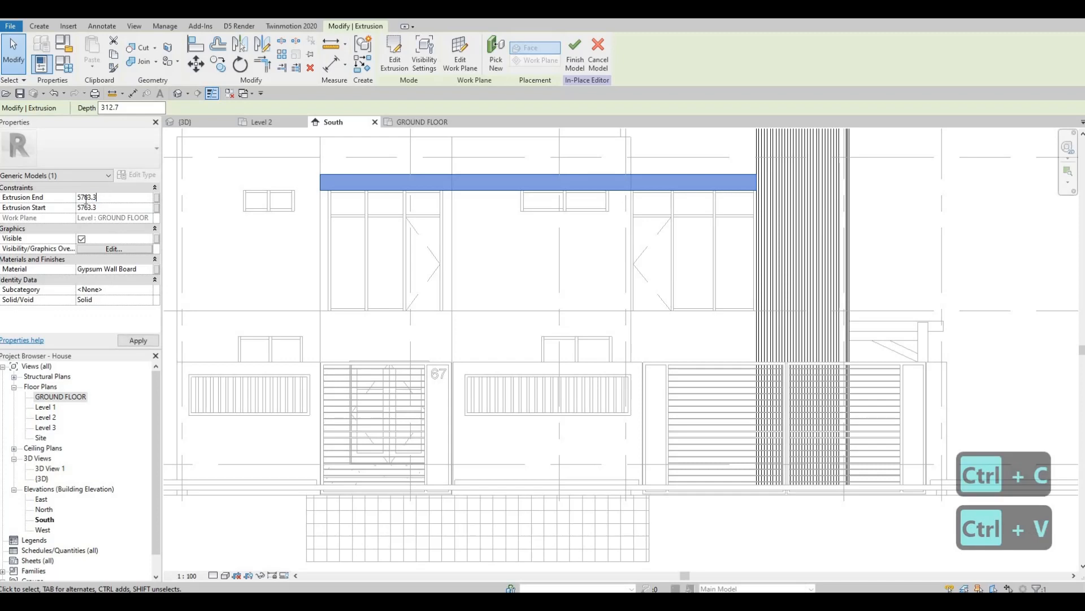
left_click(85, 197)
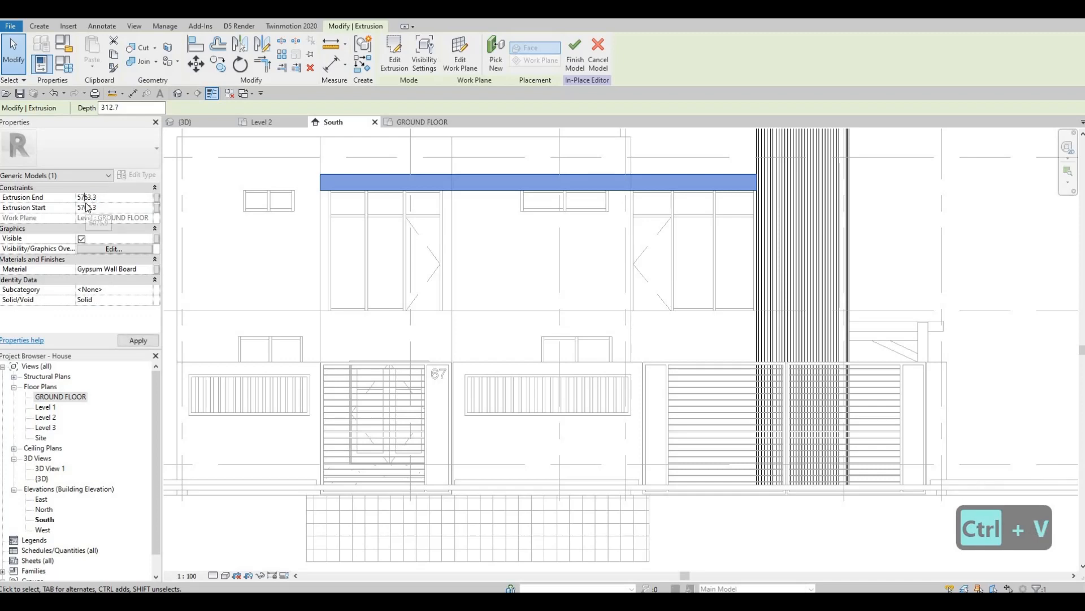
key("BackSpace")
type("9")
left_click(140, 344)
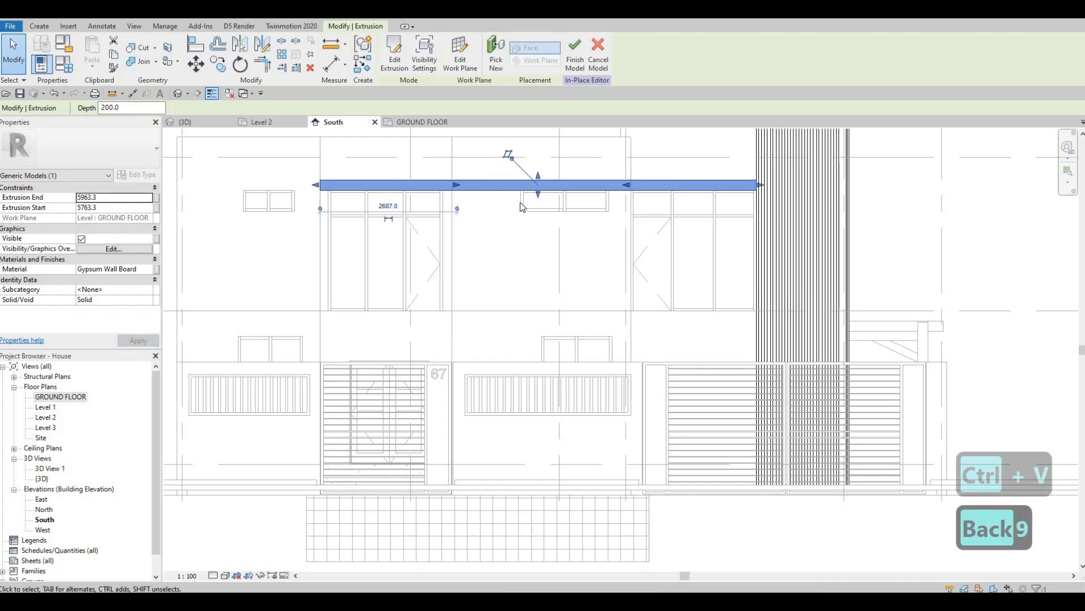
key("Escape")
key("Escape")
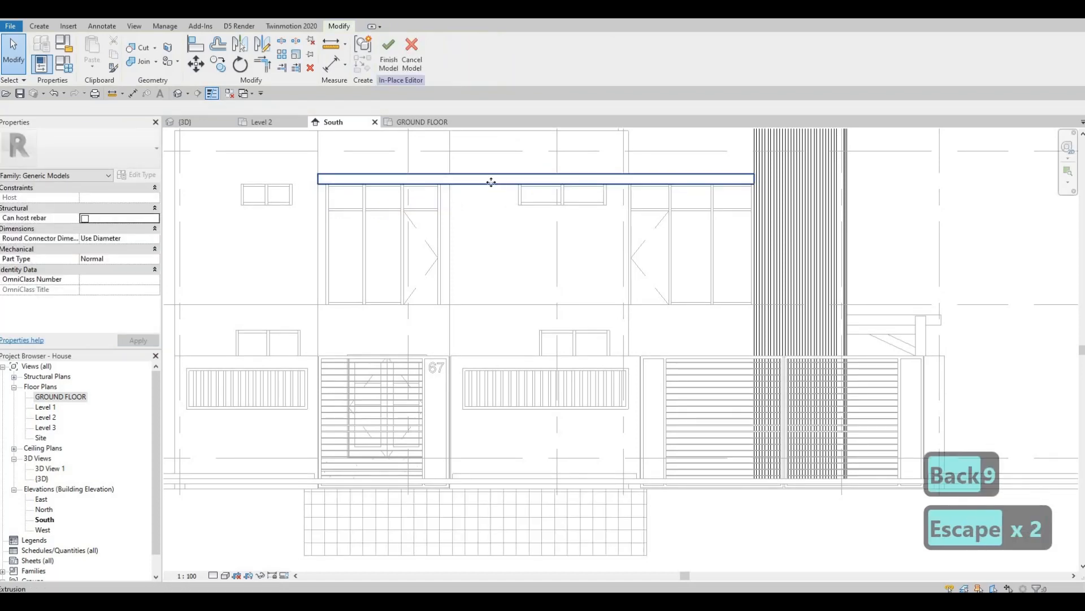
Copy the canopy extrusion straight down so its top sits on the level line beneath the upper-floor windows
left_click(493, 179)
key("c")
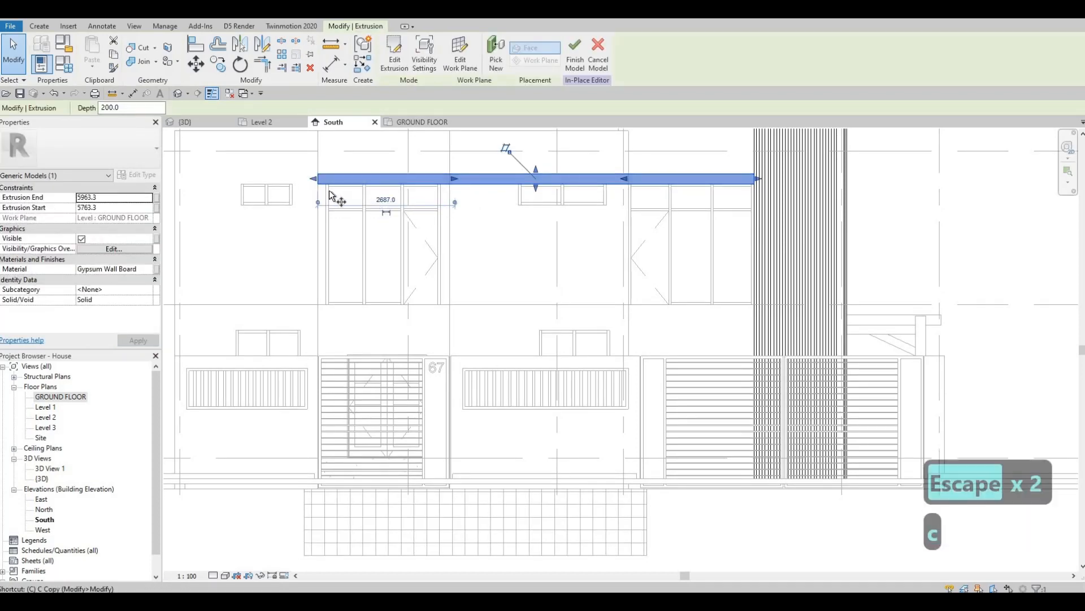
key("o")
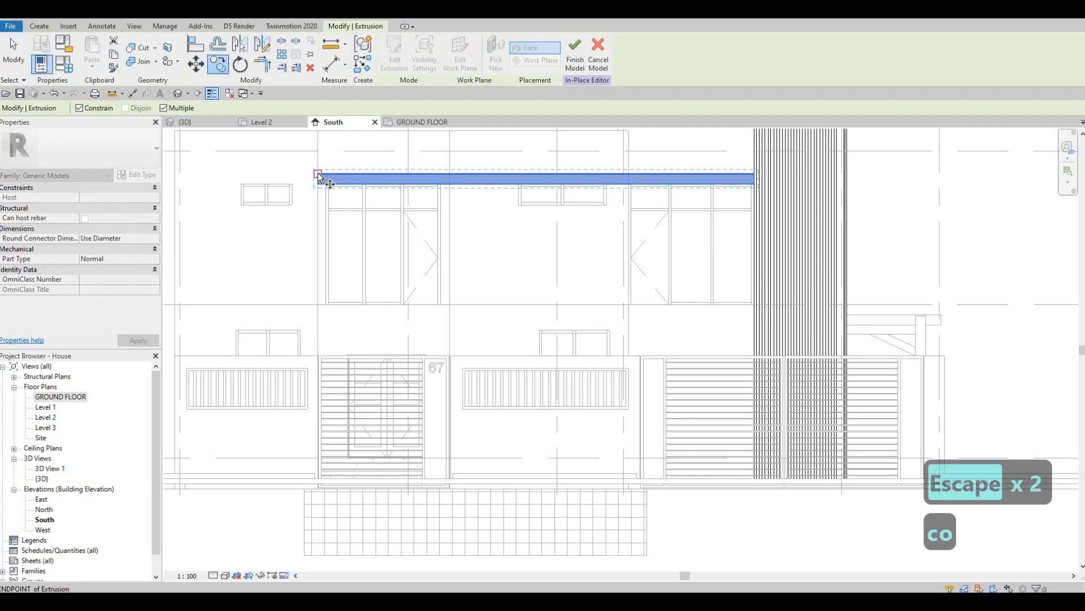
left_click(319, 177)
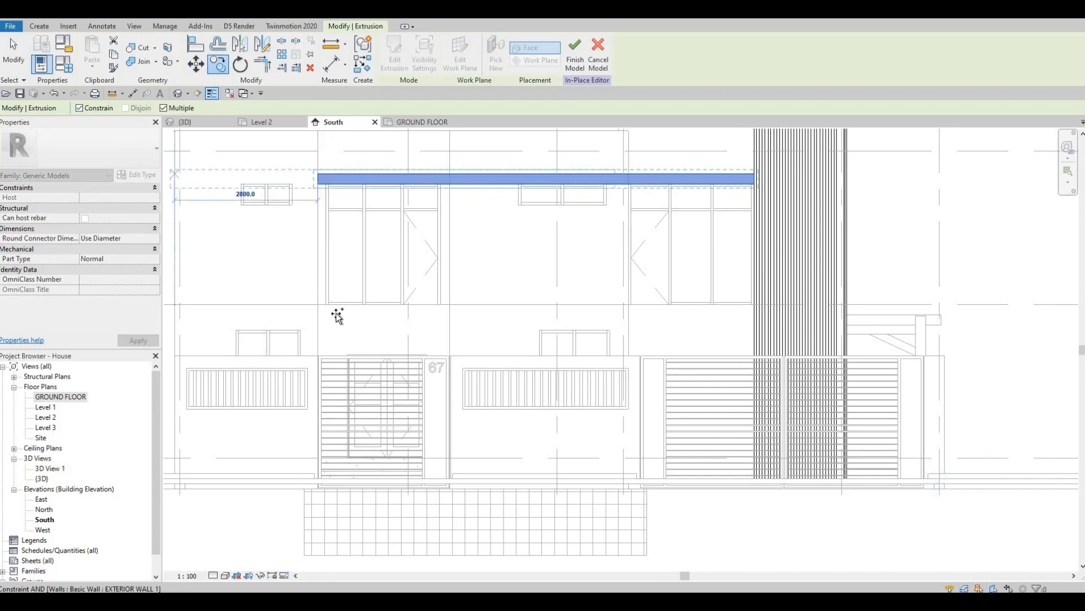
left_click(447, 304)
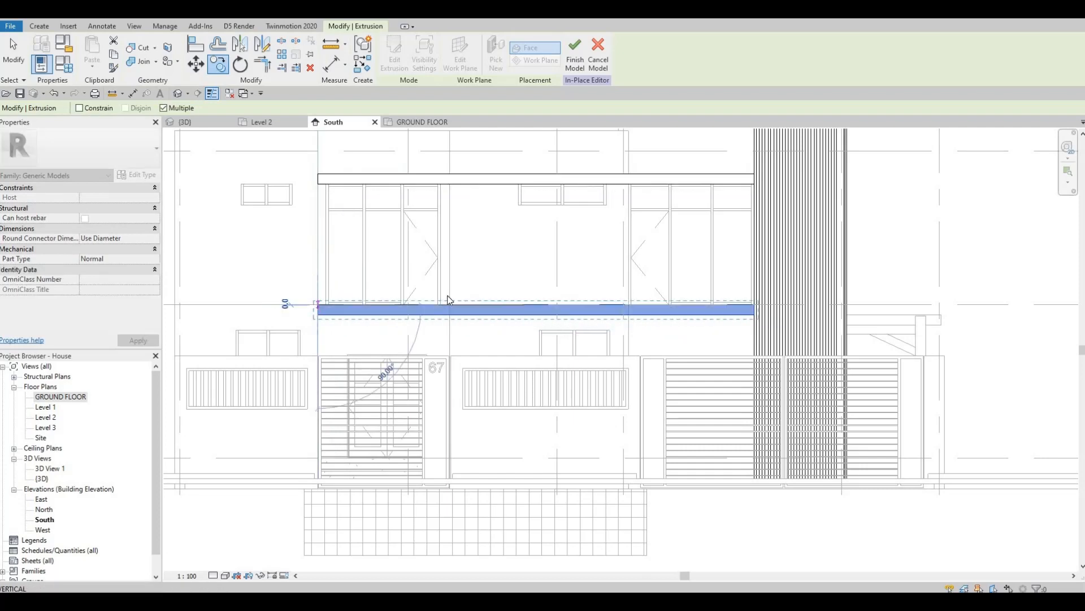
key("Escape")
key("Escape")
key("Escape")
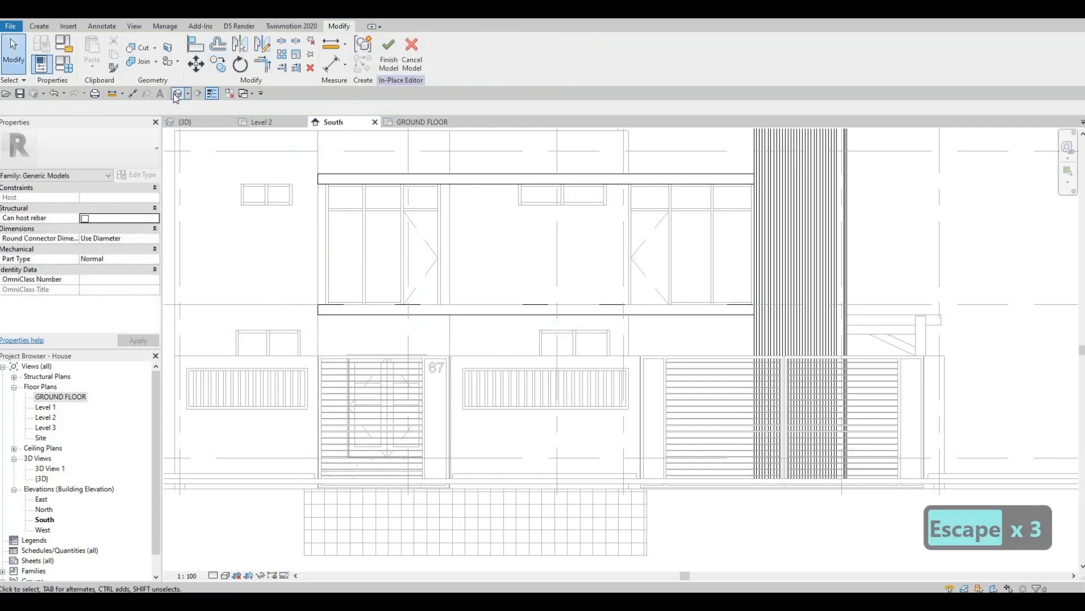
Examine both canopy slabs on the front facade in the 3D view, checking how their ends meet the side wall
scroll(390, 240, "down", 2)
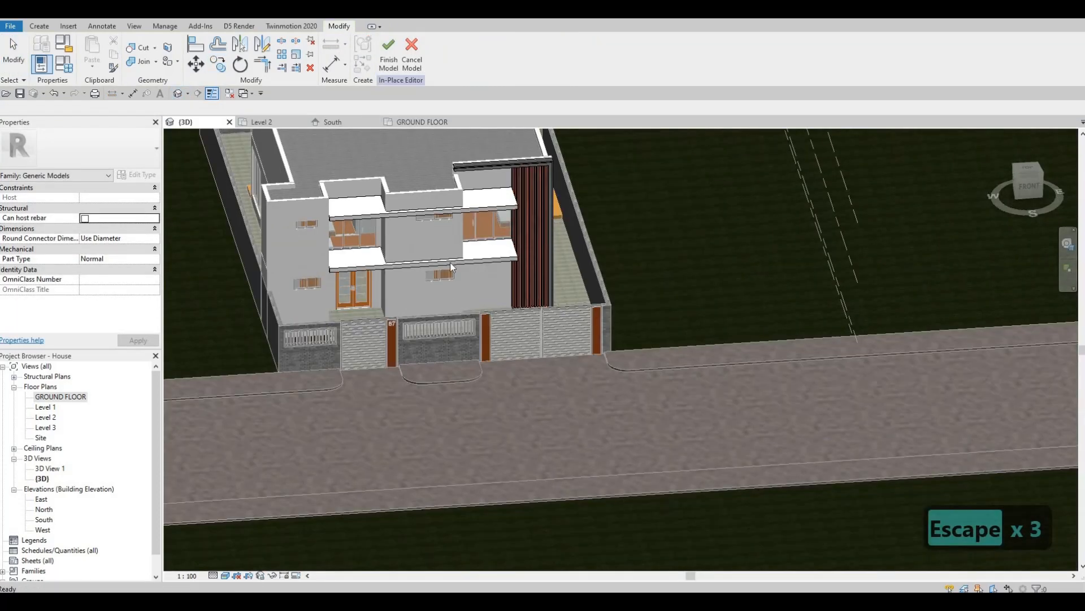
middle_click_drag(449, 263, 442, 345, "shift")
scroll(443, 345, "up", 5)
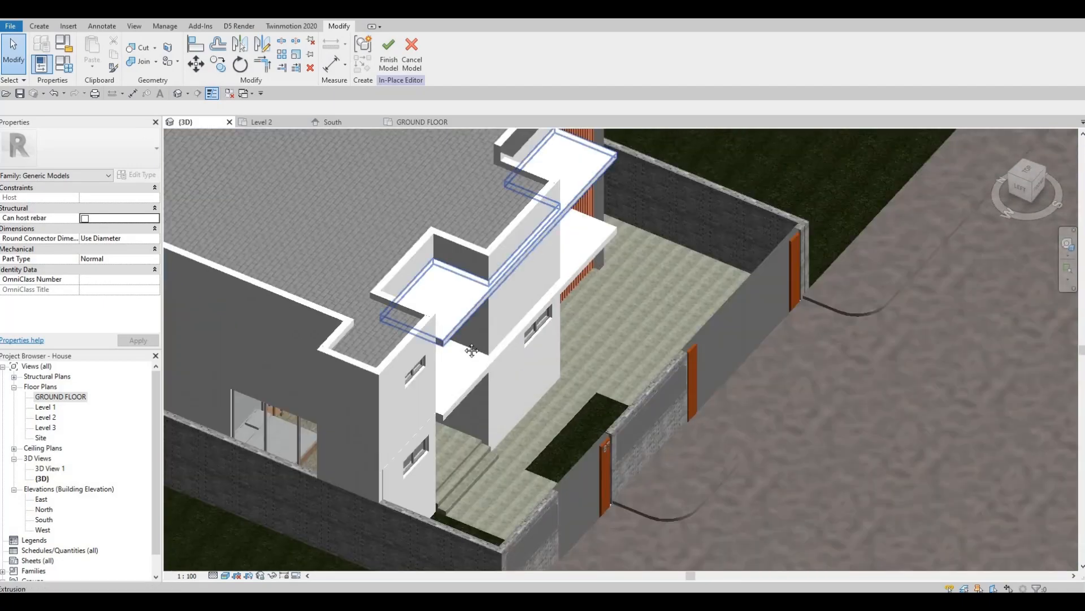
scroll(484, 326, "down", 5)
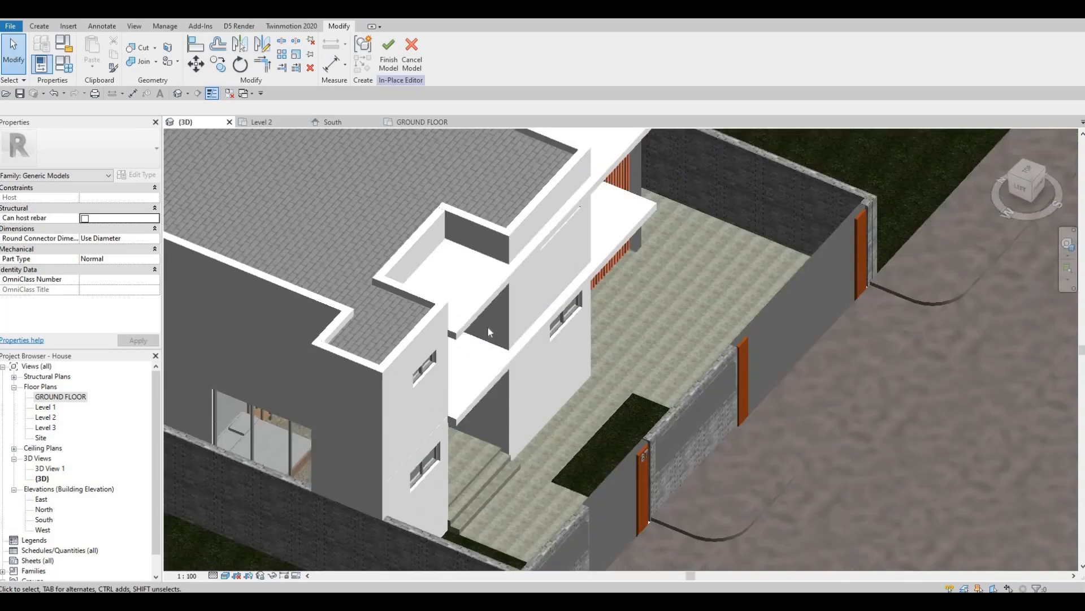
scroll(488, 326, "up", 3)
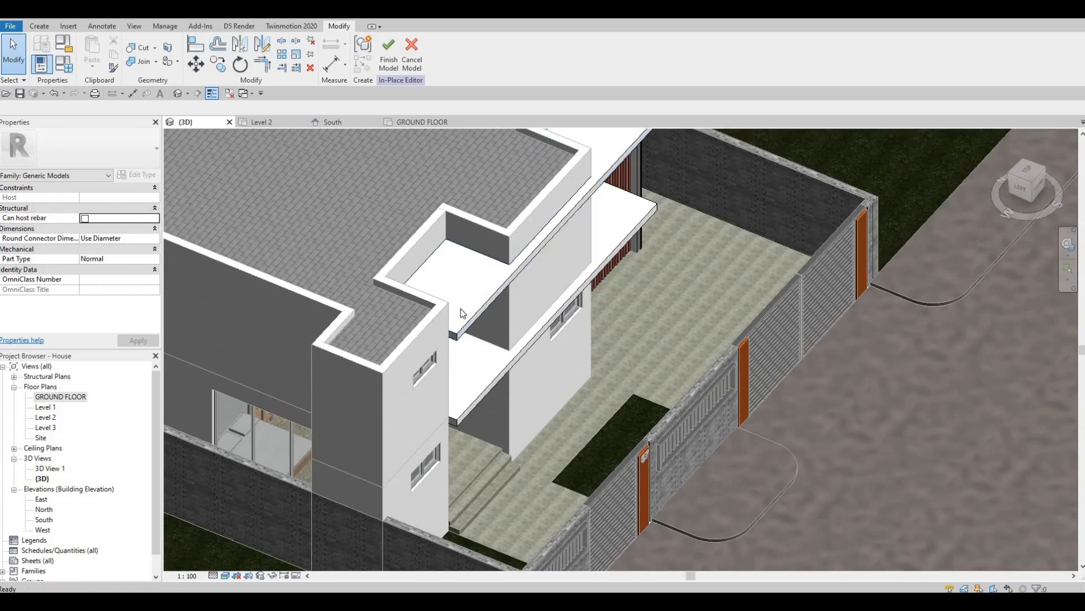
key("Escape")
middle_click_drag(457, 344, 379, 298)
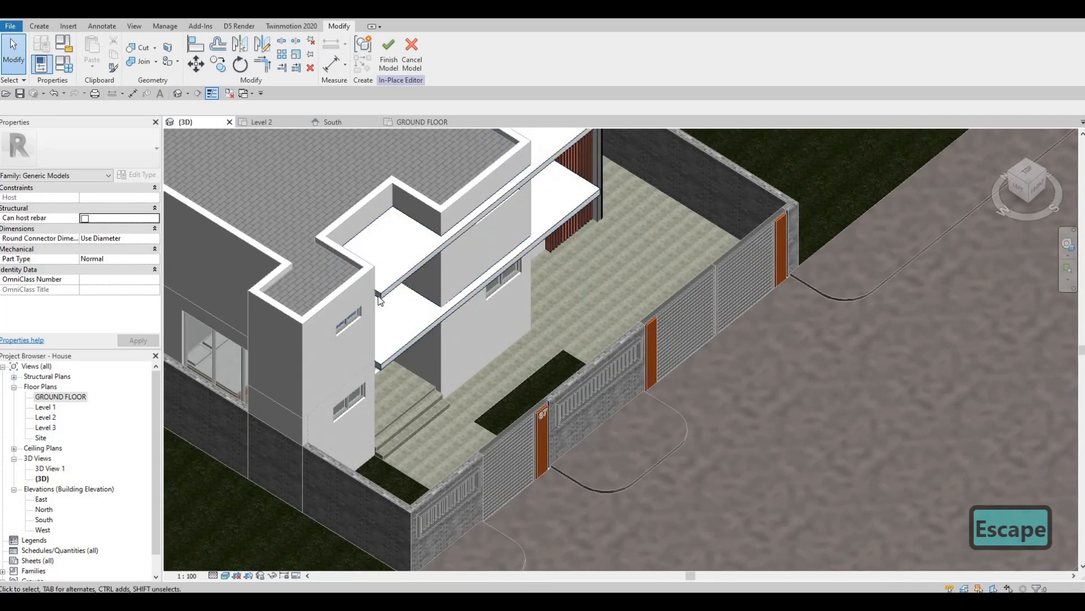
scroll(379, 300, "up", 5)
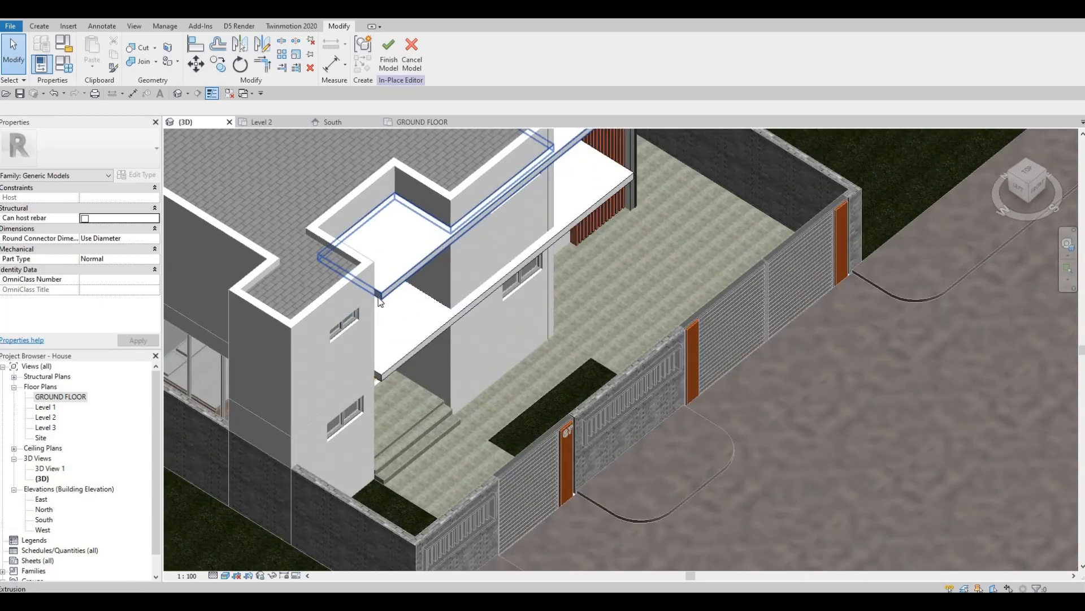
scroll(387, 281, "down", 6)
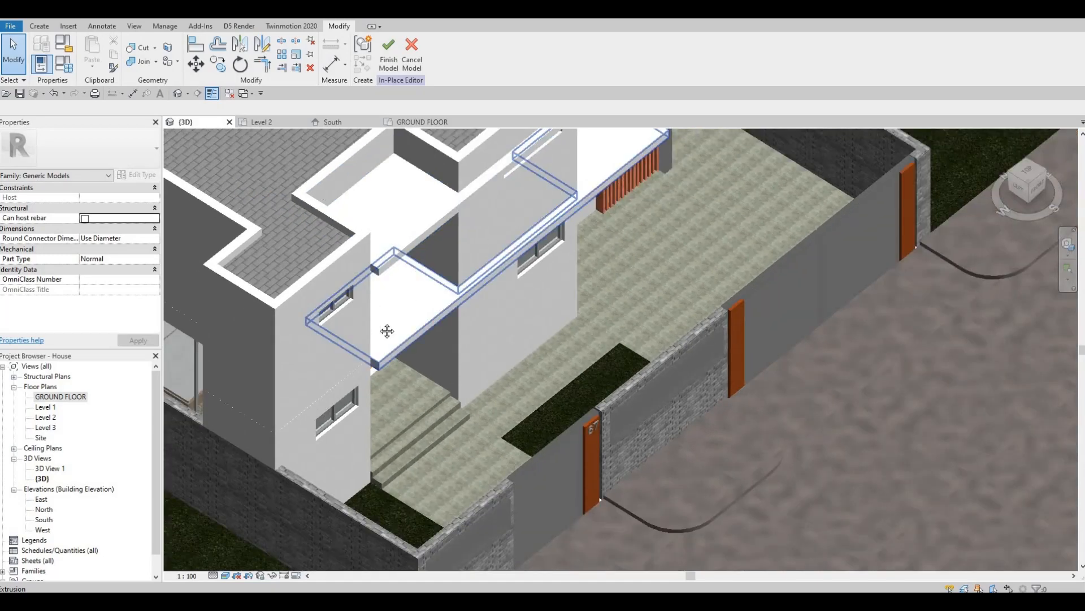
middle_click_drag(386, 331, 304, 253, "shift")
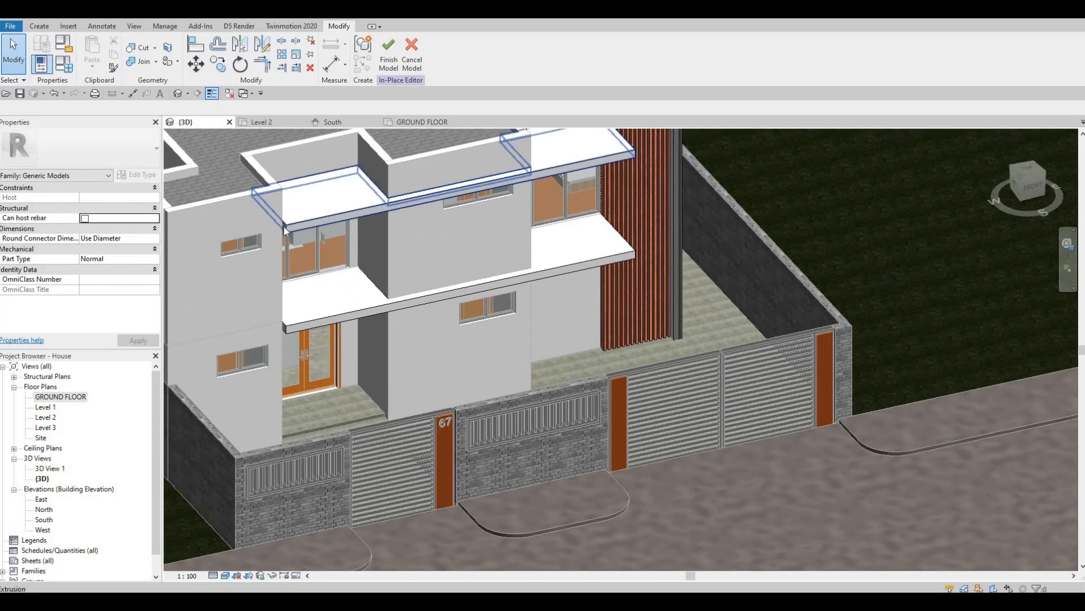
Start a new extrusion in the South elevation with the exterior wall face beside the canopy slabs' free ends as its work plane
middle_click_drag(440, 258, 396, 265, "shift")
left_click(334, 122)
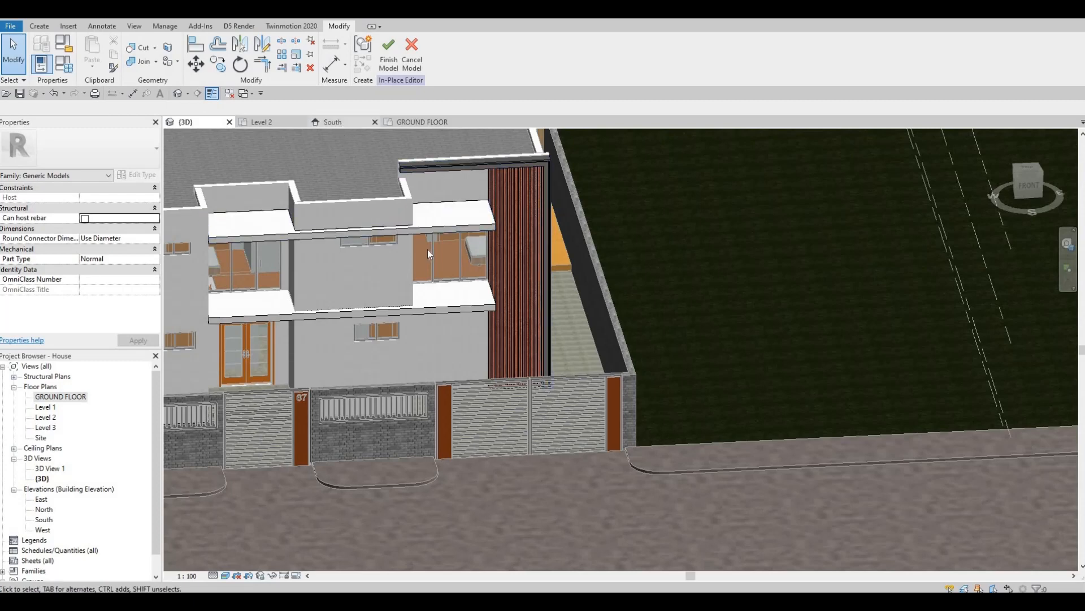
scroll(360, 255, "down", 3)
scroll(370, 233, "up", 2)
scroll(370, 234, "up", 2)
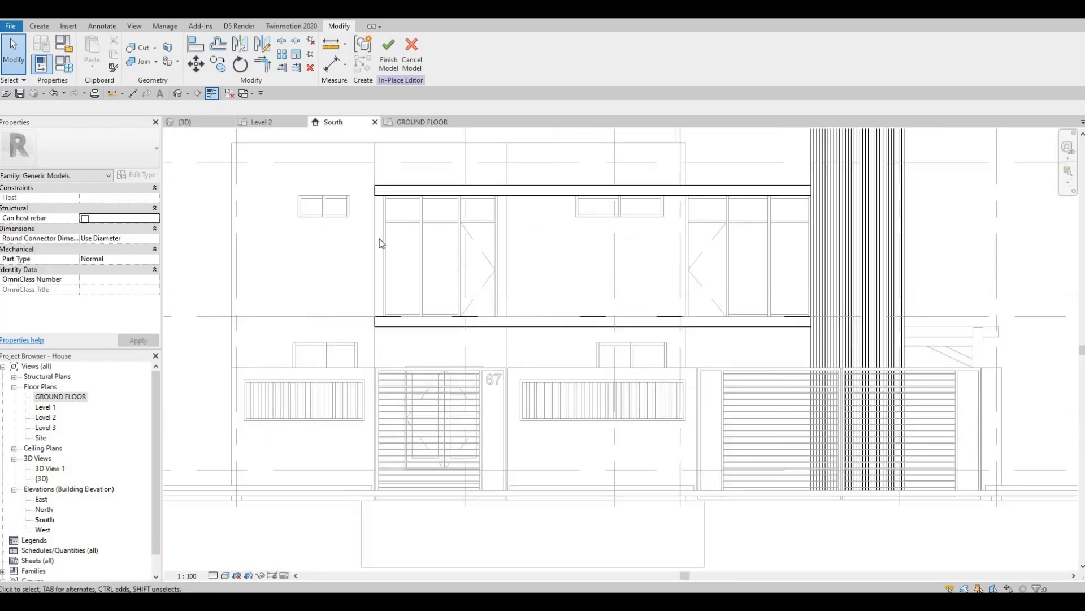
left_click(39, 26)
left_click(104, 72)
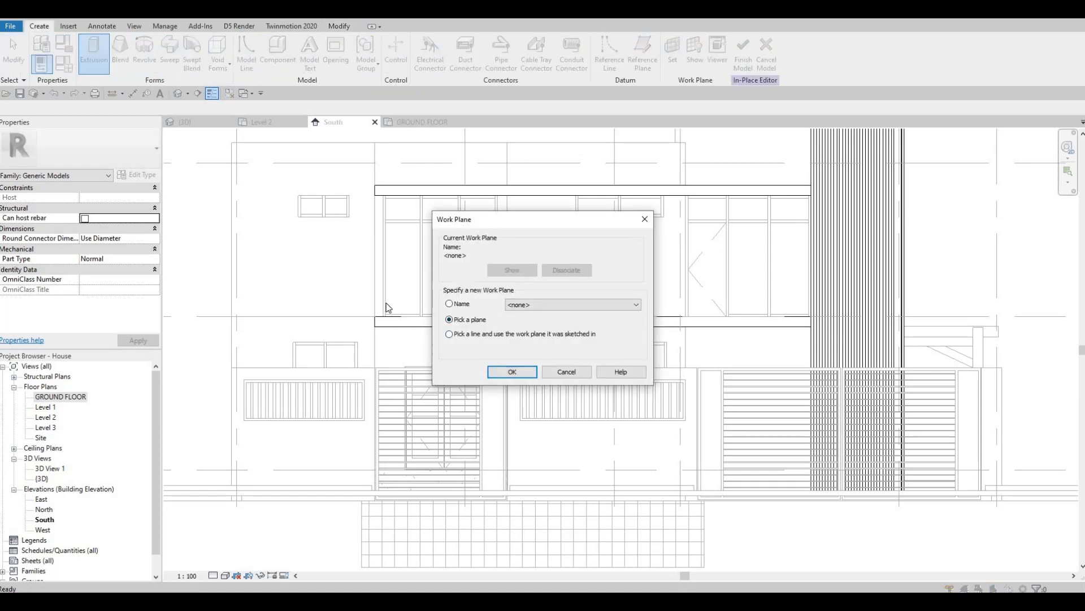
left_click(512, 371)
key("Tab")
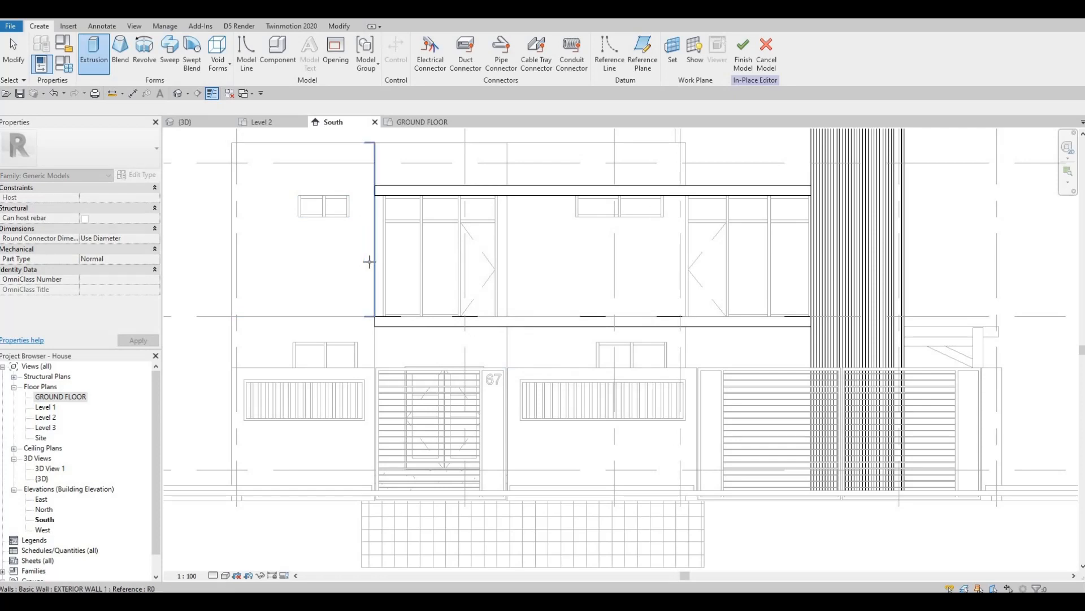
left_click(353, 204)
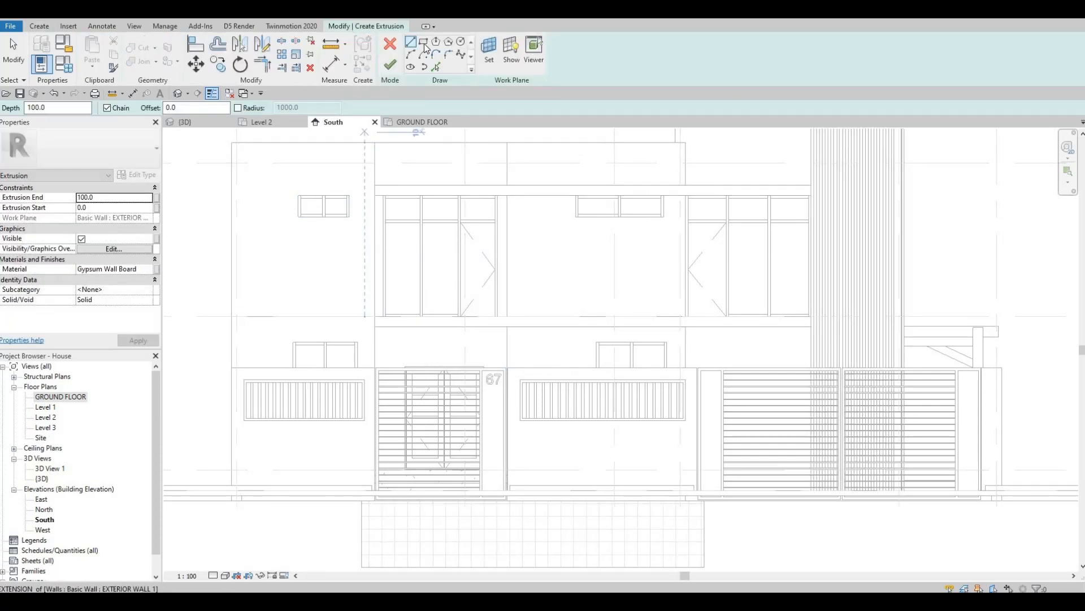
Sketch a narrow upright rectangle against the free ends of the canopy slabs, spanning from the upper slab down to the lower one
scroll(379, 197, "up", 3)
left_click(382, 192)
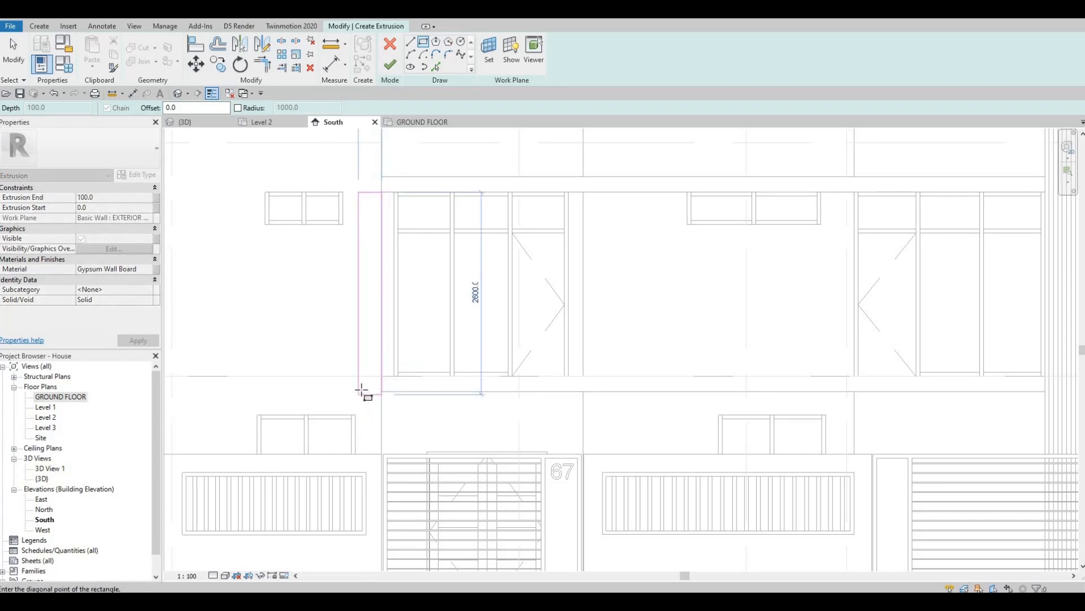
key("Escape")
key("Escape")
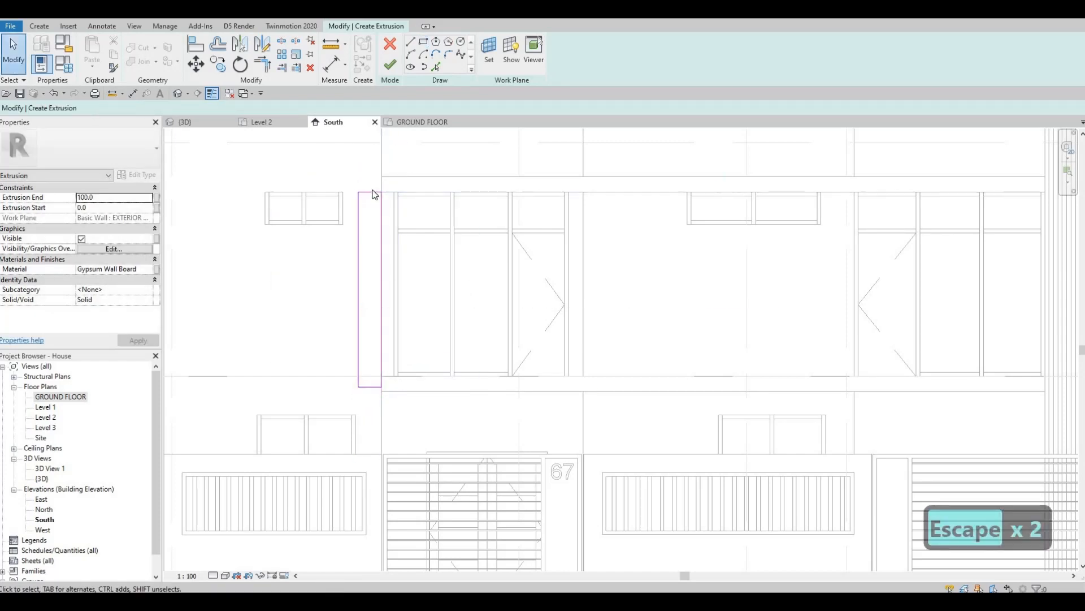
Align the rectangle's top edge with the upper slab's top and its bottom edge with the lower slab's underside
key("a")
key("l")
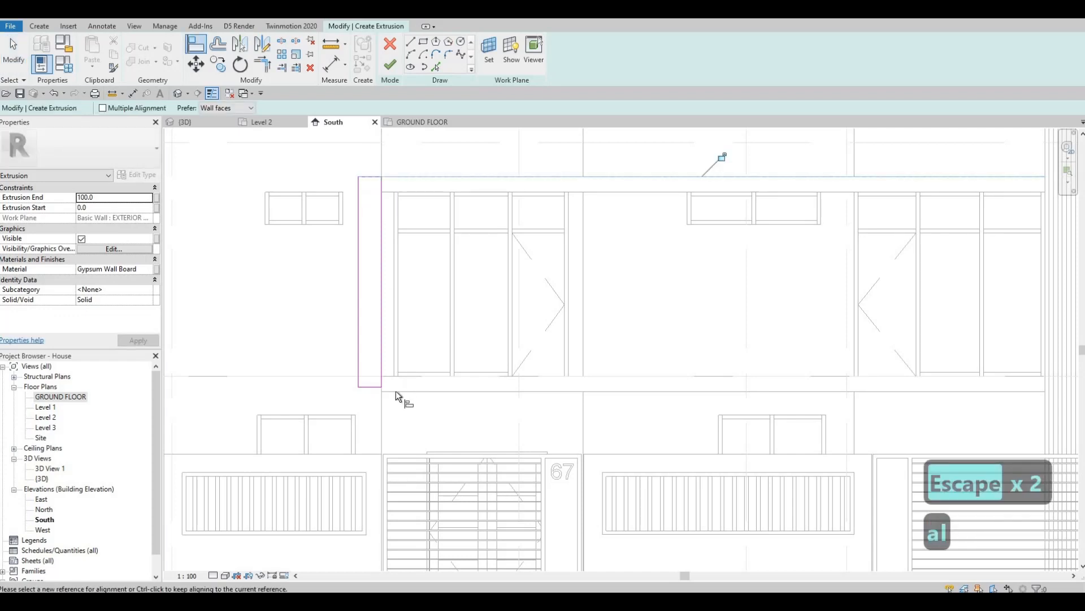
left_click(368, 391)
key("Escape")
key("Escape")
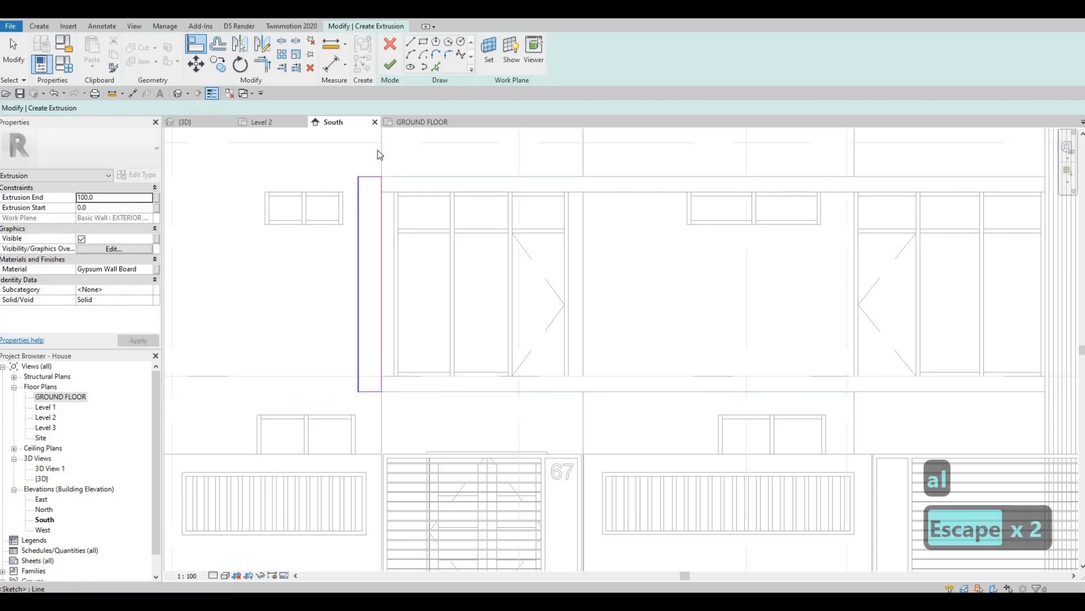
Set the upright rectangle's width to 200 mm and finish the extrusion sketch
left_click(358, 187)
type("200")
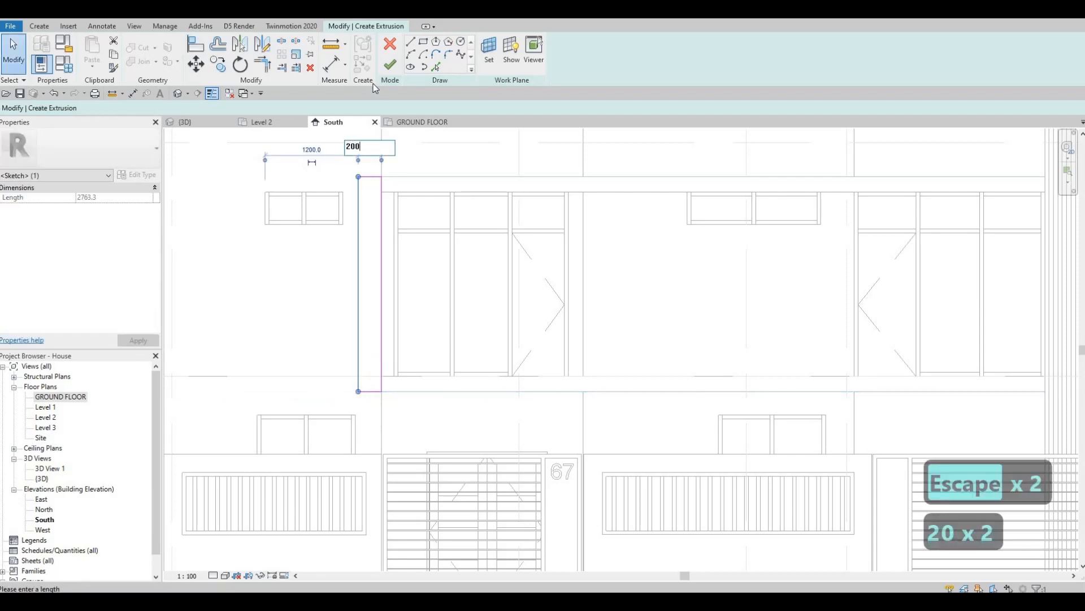
key("Return")
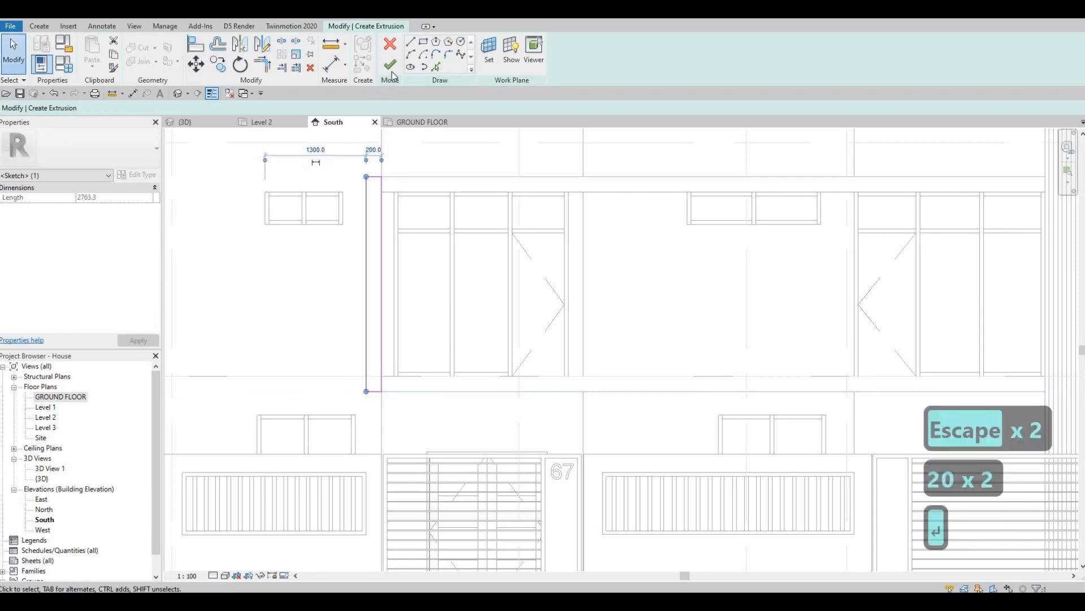
left_click(390, 65)
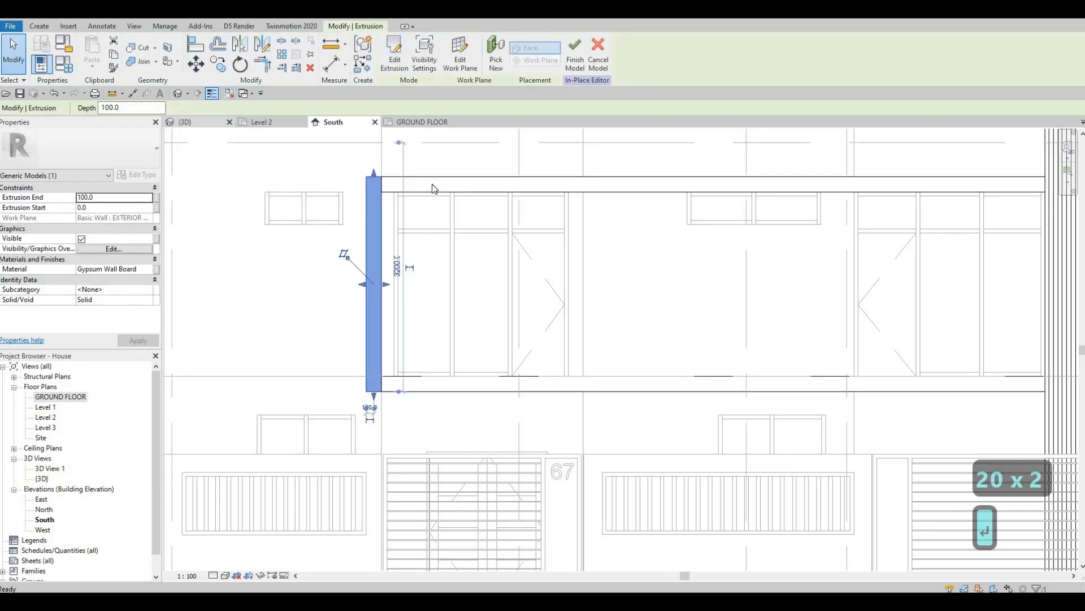
Align the vertical post's front face with the front face of the upper canopy slab in the 3D view
left_click(202, 121)
middle_click_drag(182, 263, 238, 252, "shift")
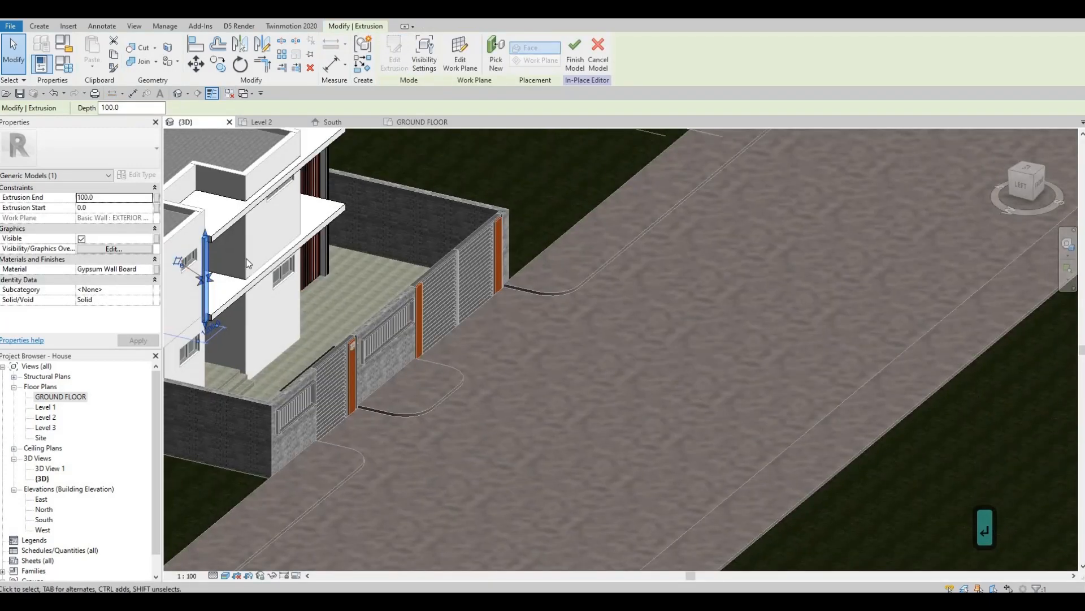
key("a")
key("l")
scroll(220, 217, "up", 3)
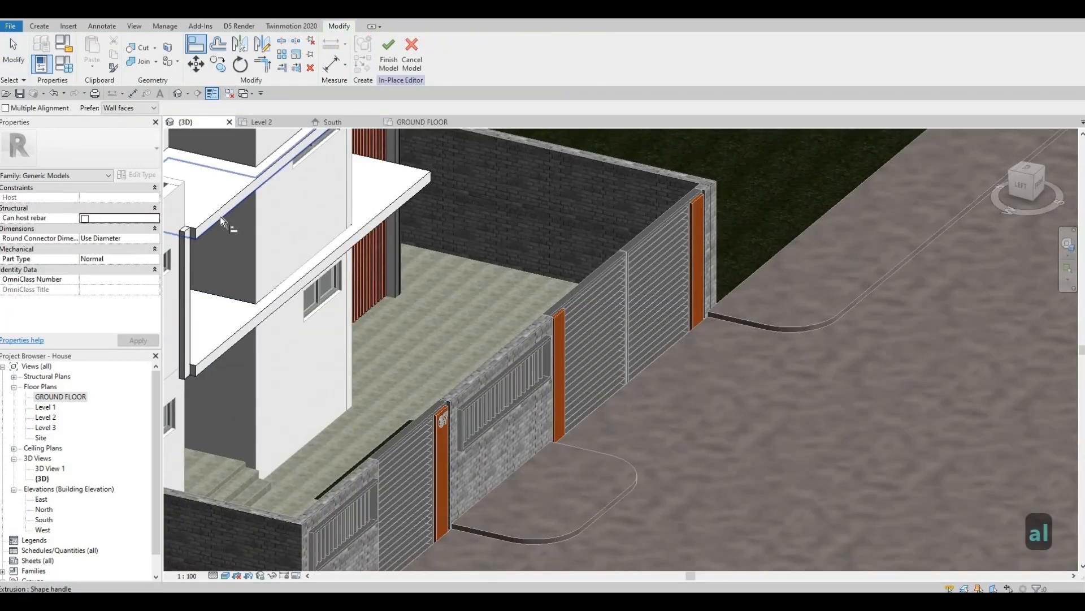
key("Tab")
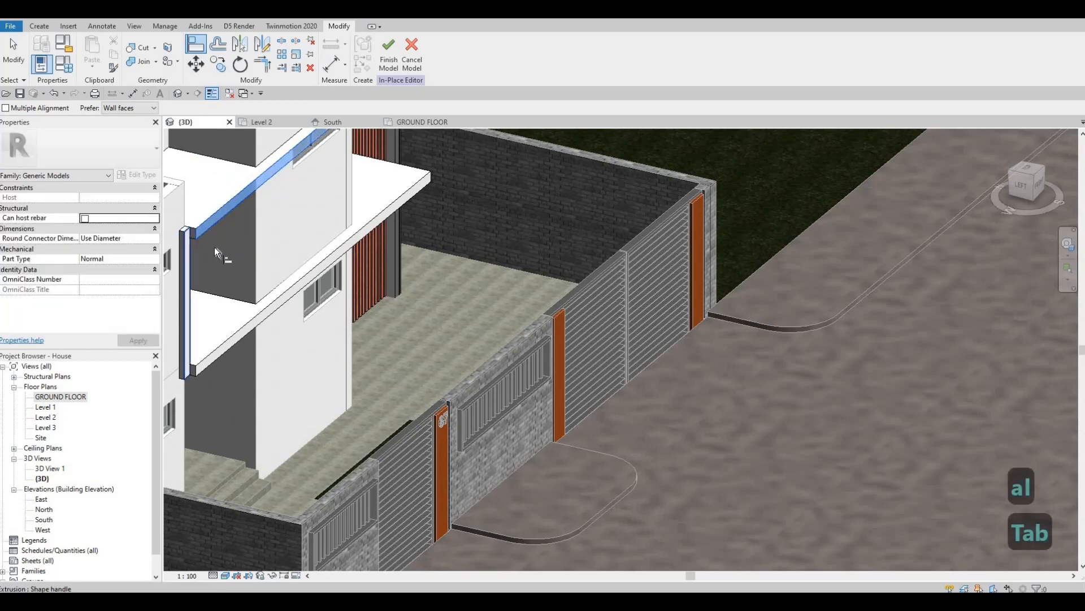
key("Escape")
key("Escape")
Examine how the upper canopy slab meets the Jarrah slats and the aluminum frame on the front facade
middle_click_drag(273, 257, 370, 245, "shift")
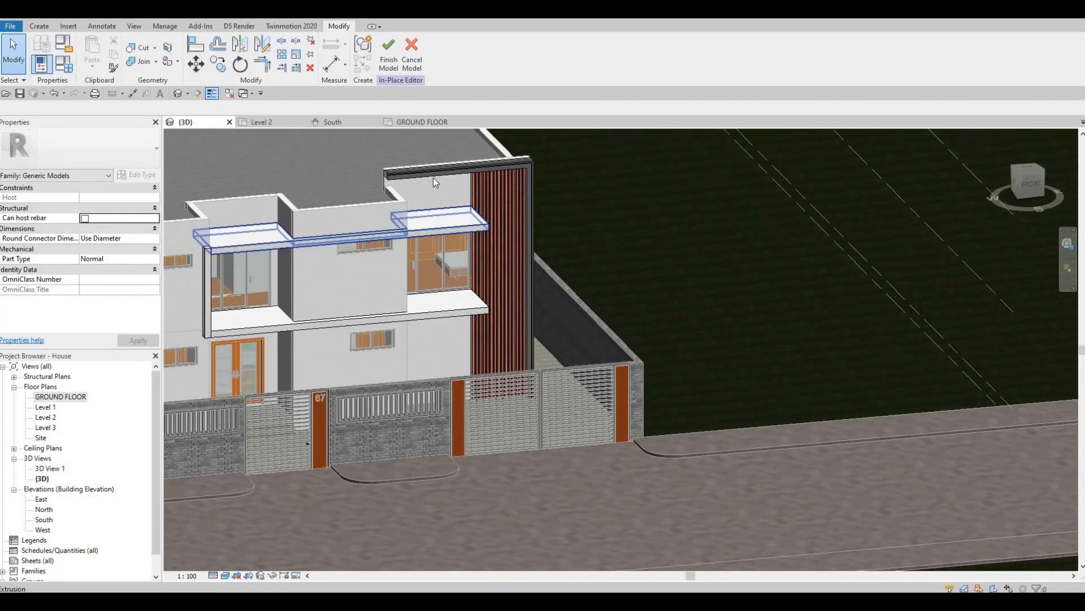
scroll(432, 178, "up", 2)
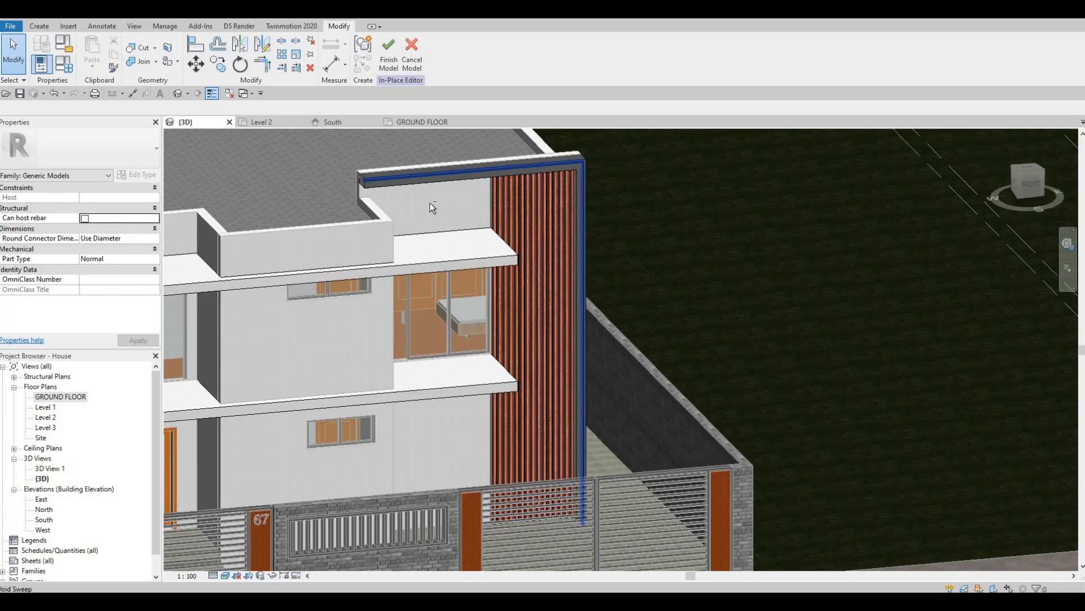
middle_click_drag(368, 226, 391, 275, "shift")
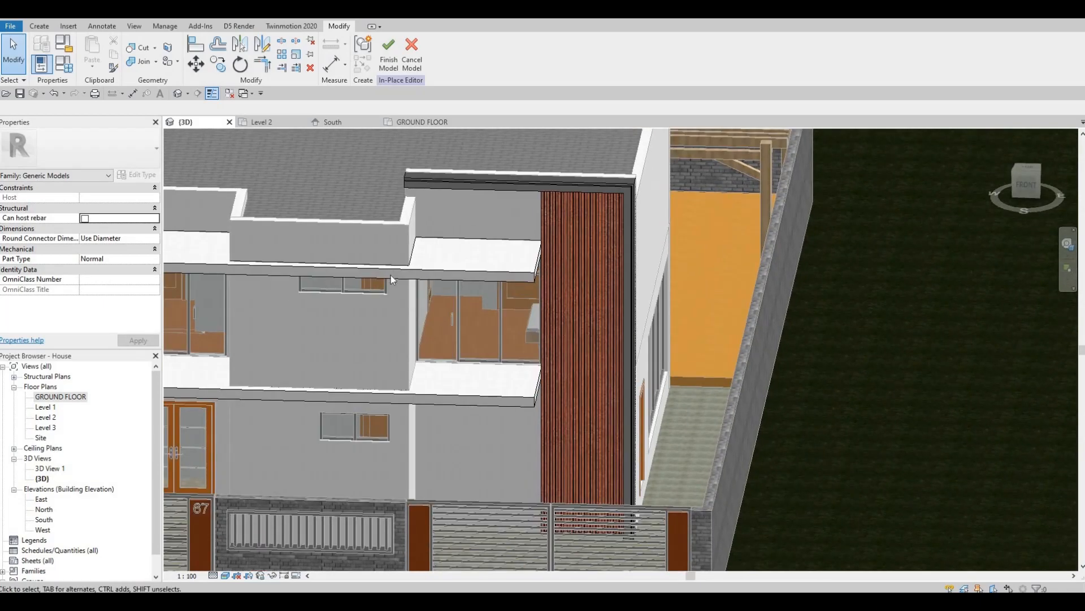
left_click(515, 271)
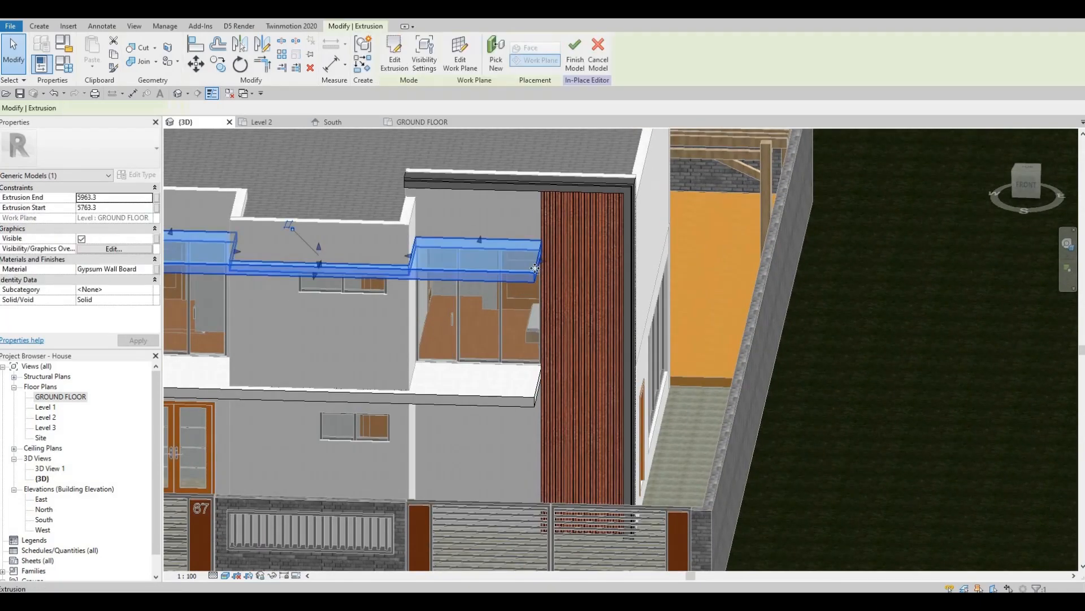
scroll(515, 272, "up", 2)
scroll(553, 248, "down", 4)
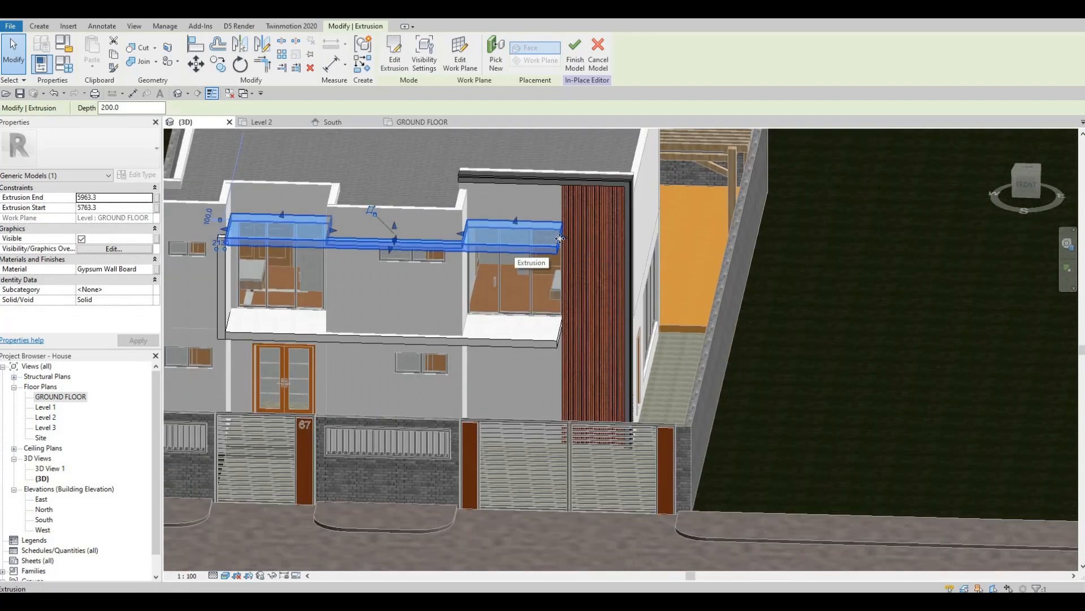
scroll(569, 230, "up", 5)
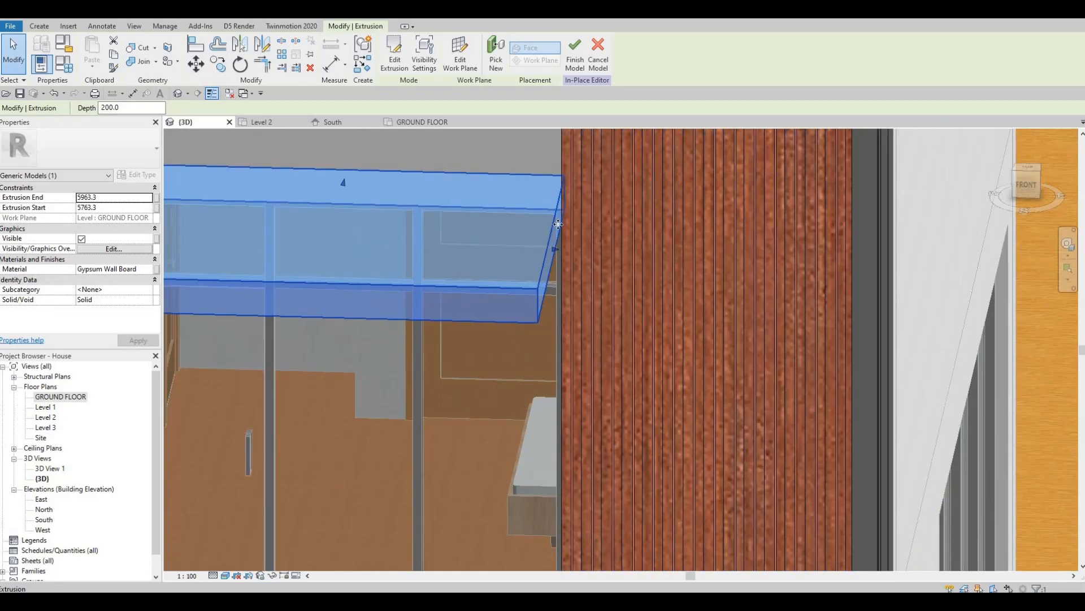
scroll(557, 226, "down", 4)
middle_click_drag(558, 200, 541, 241, "shift")
scroll(520, 251, "down", 6)
key("Escape")
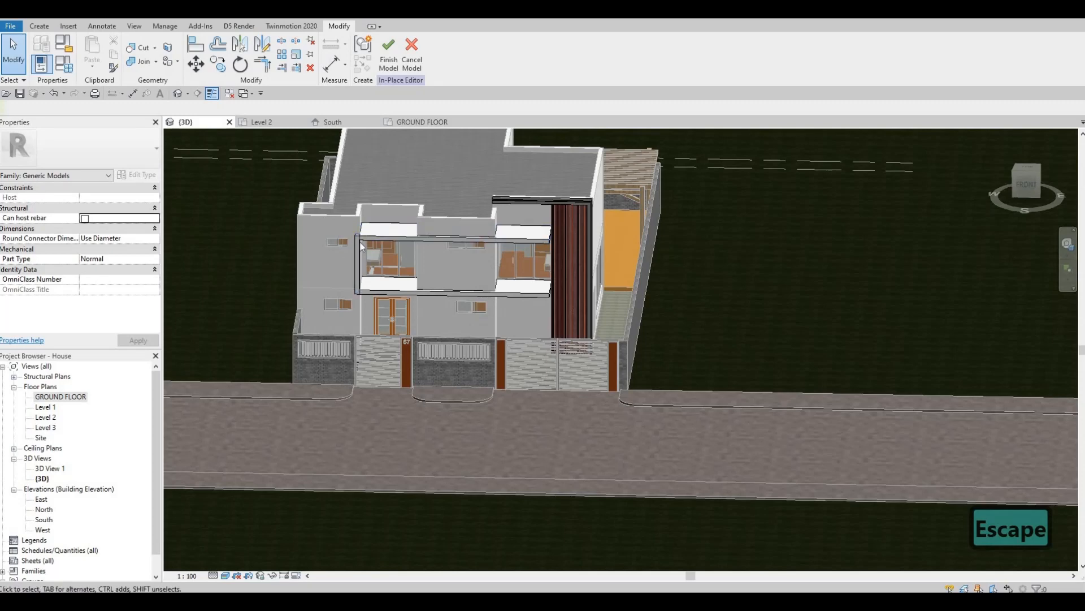
Examine the vertical post's joints with both canopy slabs, and the whole front facade from several angles
scroll(357, 237, "up", 3)
scroll(366, 229, "up", 3)
scroll(435, 250, "up", 4)
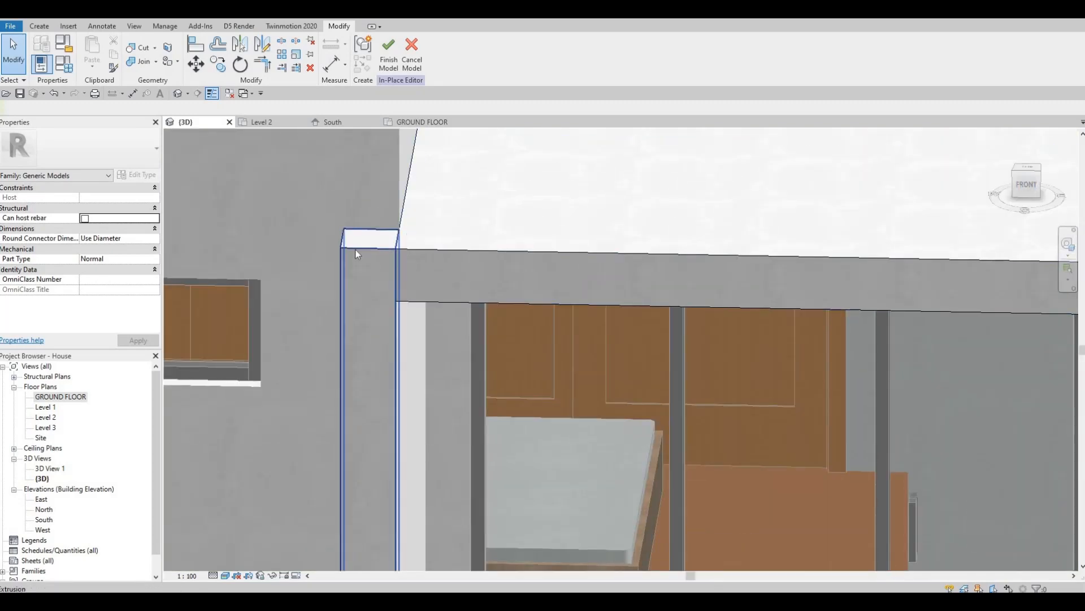
scroll(422, 266, "down", 5)
middle_click_drag(390, 395, 330, 369)
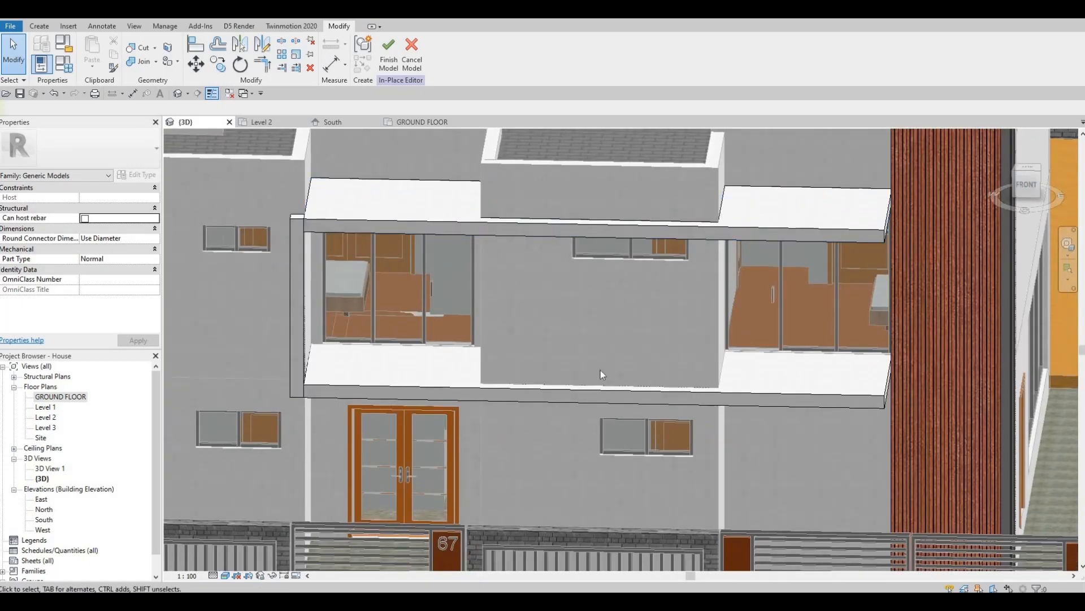
scroll(612, 352, "down", 3)
middle_click_drag(612, 353, 399, 235, "shift")
key("Escape")
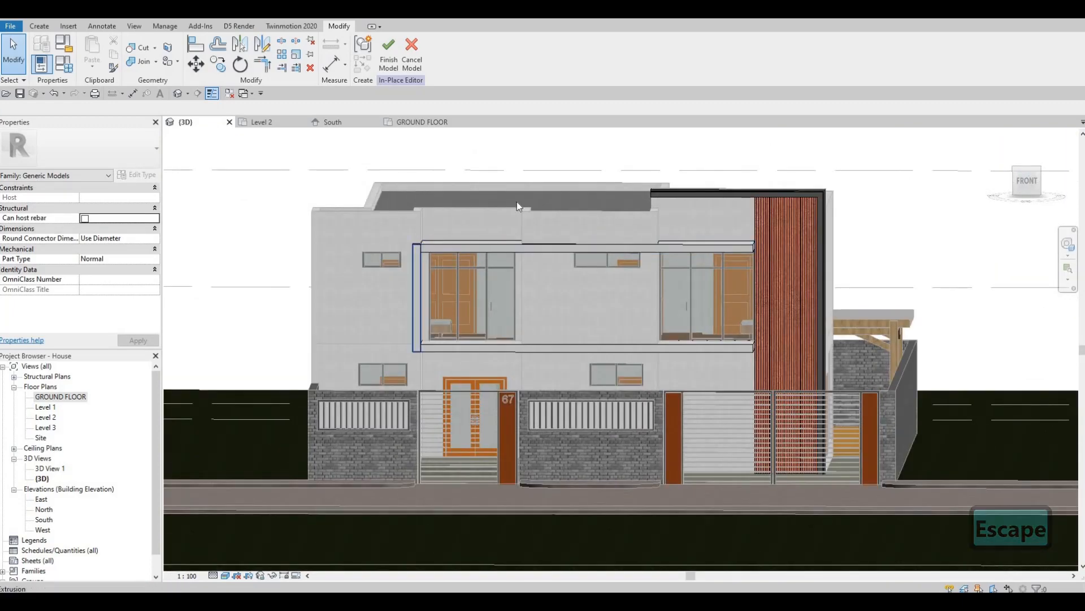
middle_click_drag(593, 274, 588, 275, "shift")
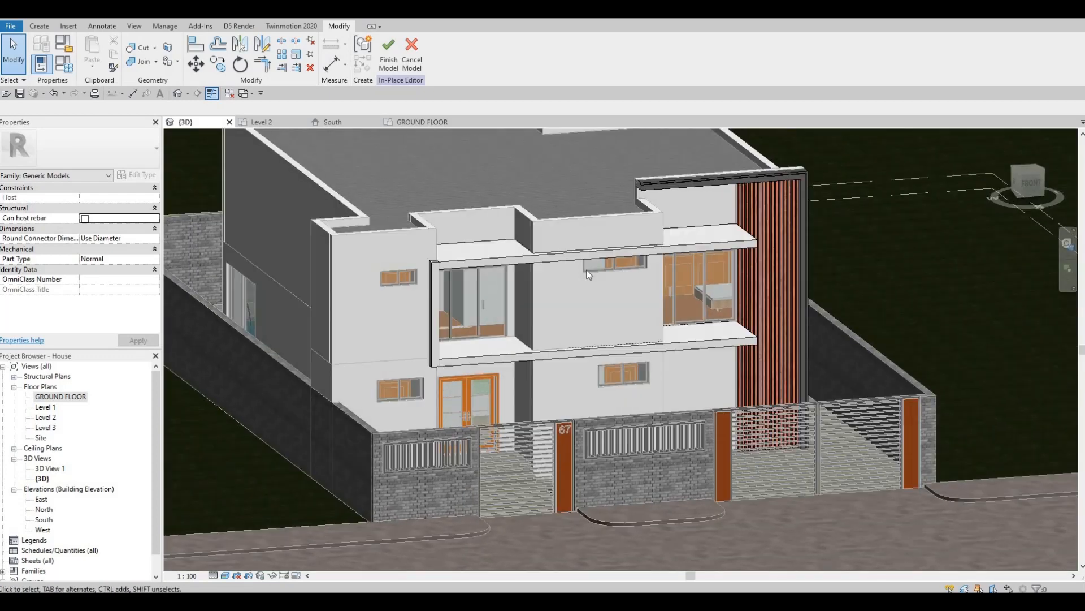
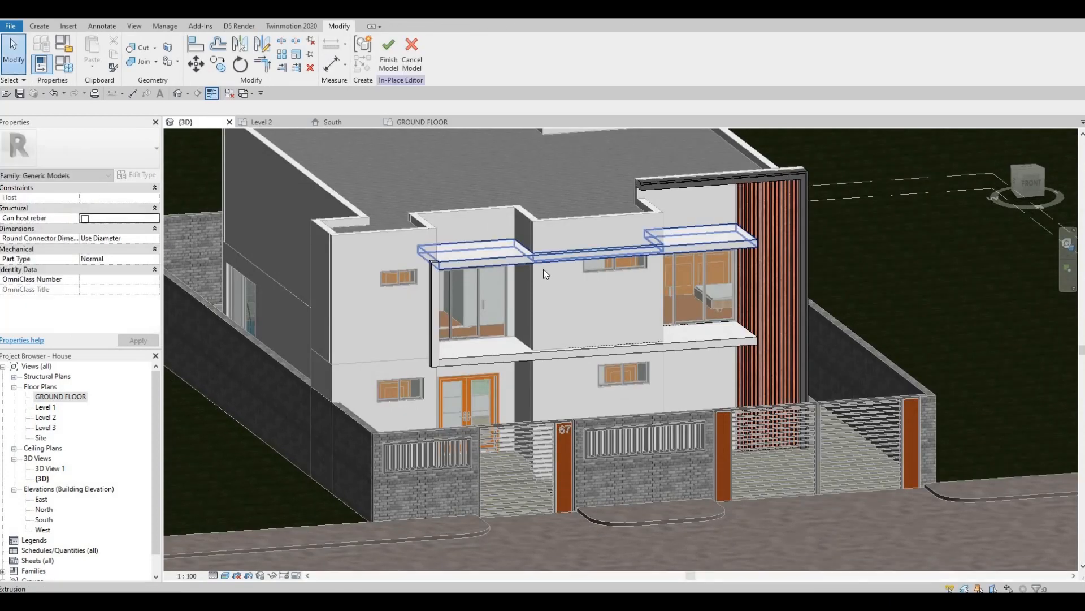
Delete the lower canopy slab beneath the upper-floor windows
key("Escape")
key("Escape")
middle_click_drag(429, 291, 414, 260, "shift")
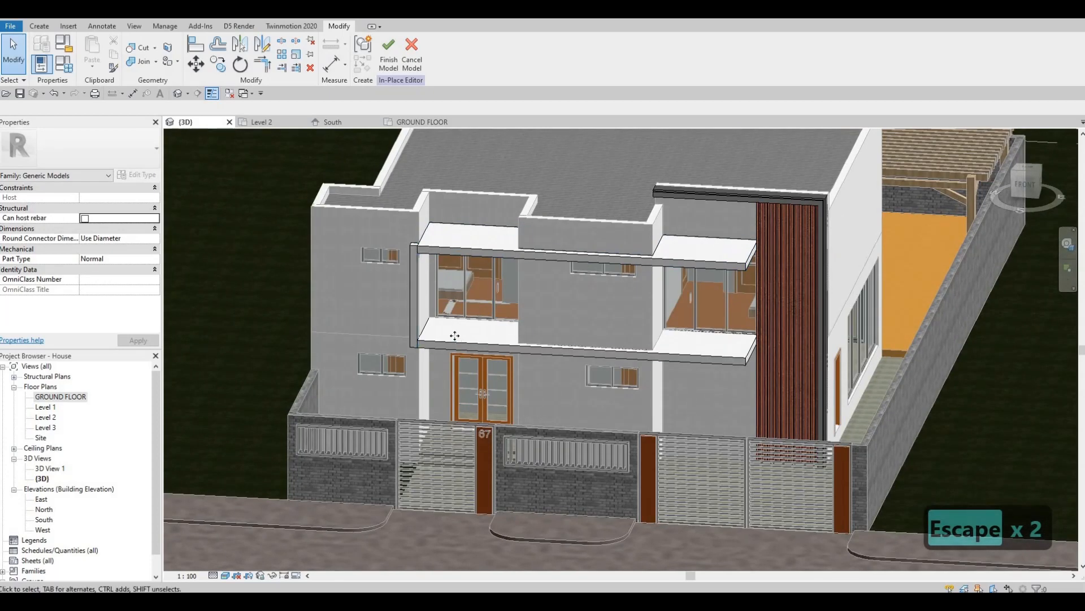
left_click(512, 342)
key("Delete")
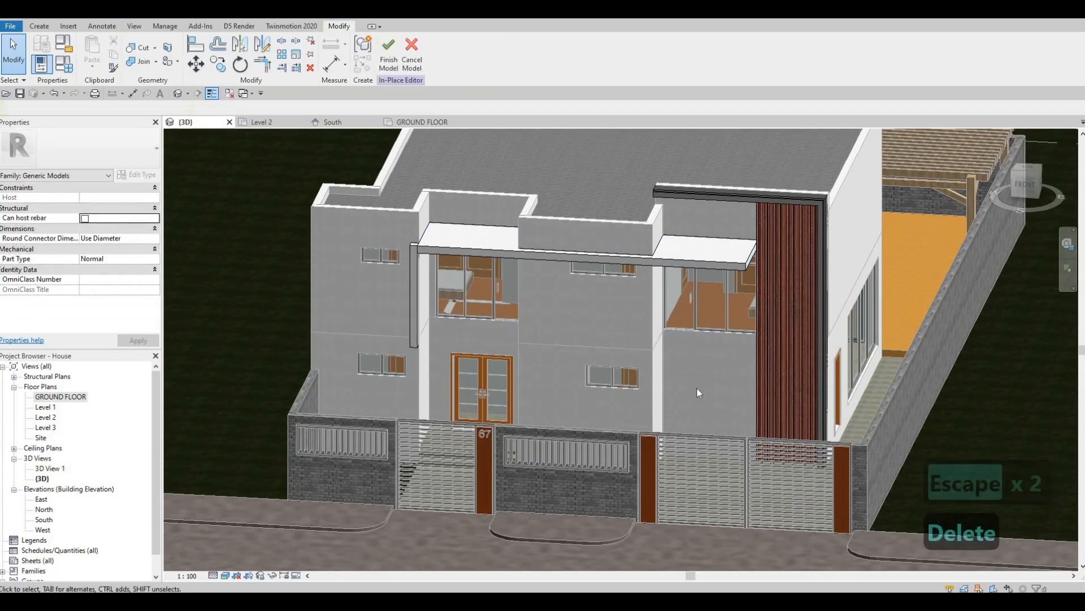
key("Escape")
middle_click_drag(537, 298, 398, 100, "shift")
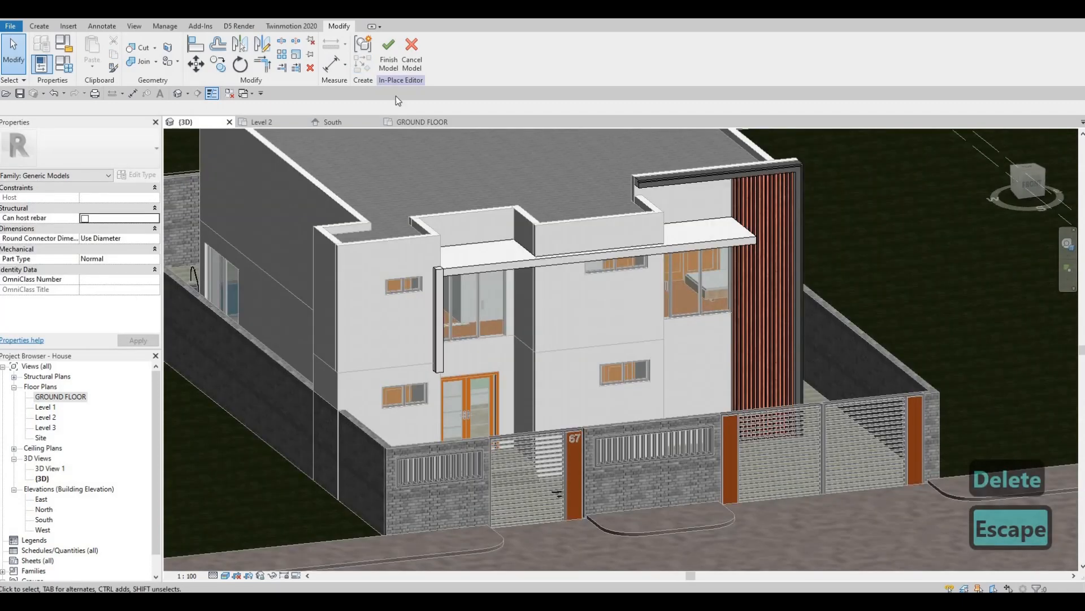
Try to finish the in-place model, then return to editing it without deleting the family type
left_click(395, 67)
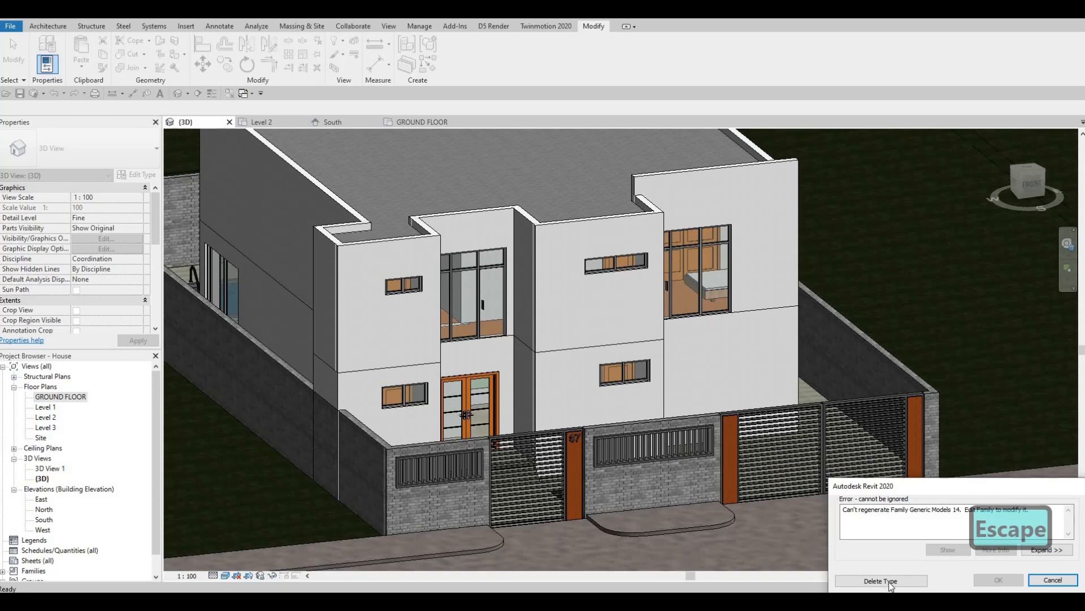
left_click(1047, 580)
key("Escape")
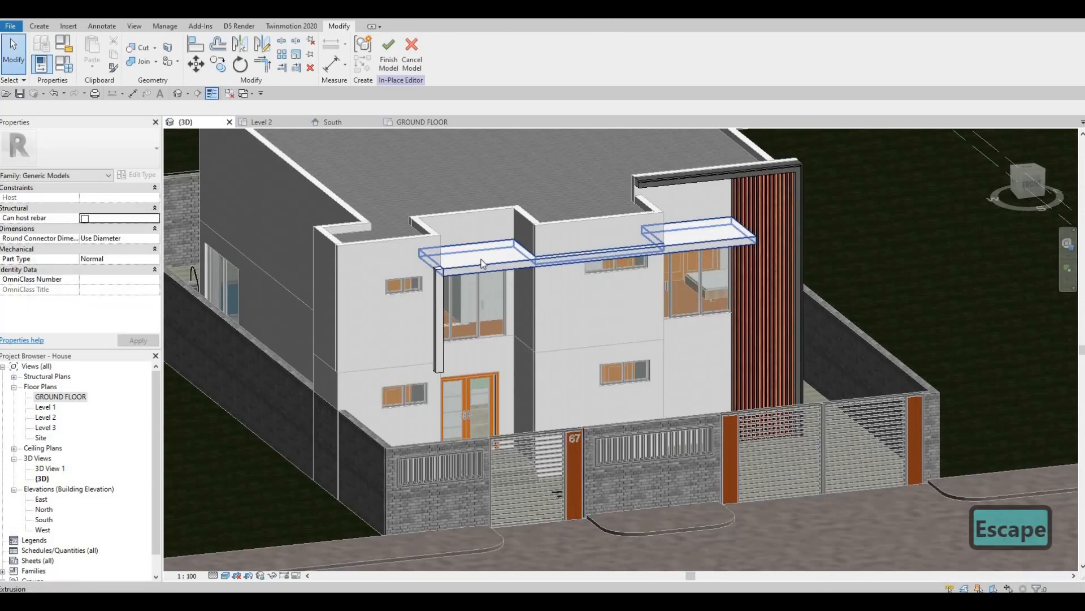
Delete the upper canopy slab and the vertical post beside the upper-floor window
left_click(663, 243)
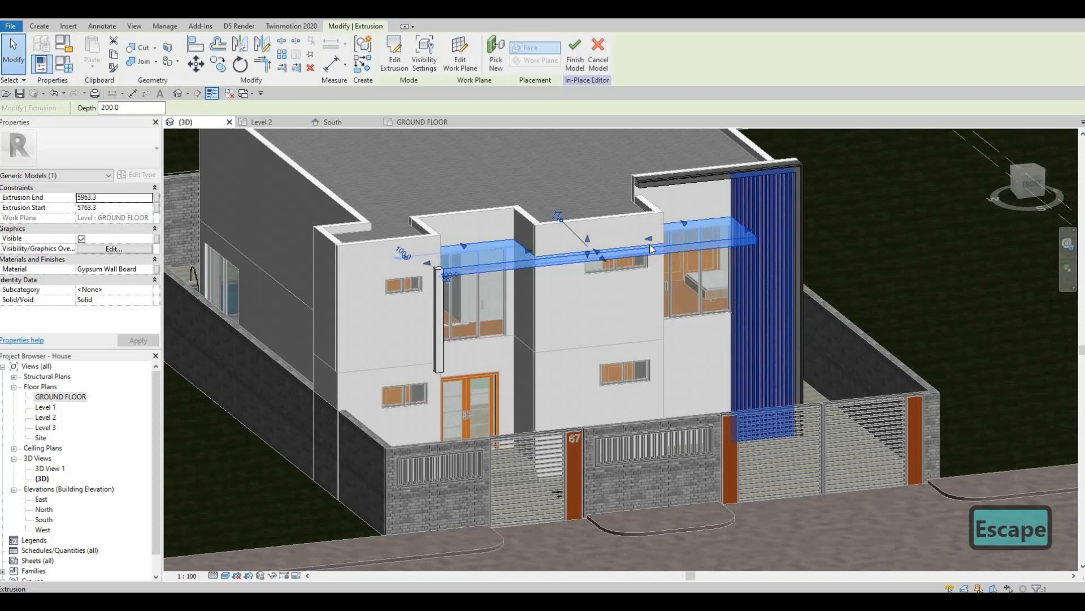
key("Delete")
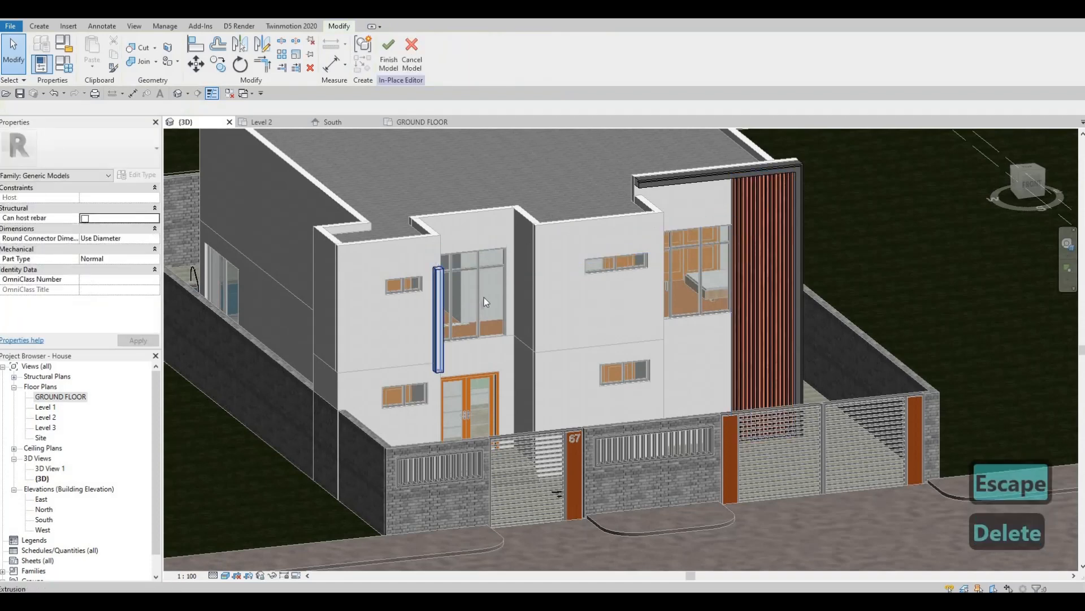
left_click(437, 305)
key("Delete")
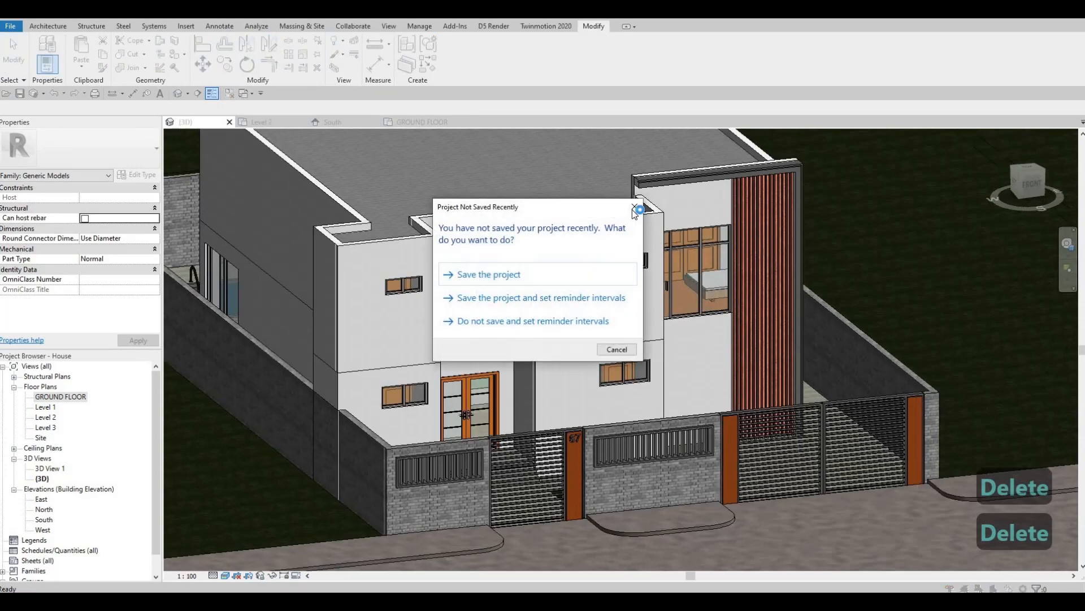
Dismiss the save reminder without saving, and view the cleared front facade from above
key("Escape")
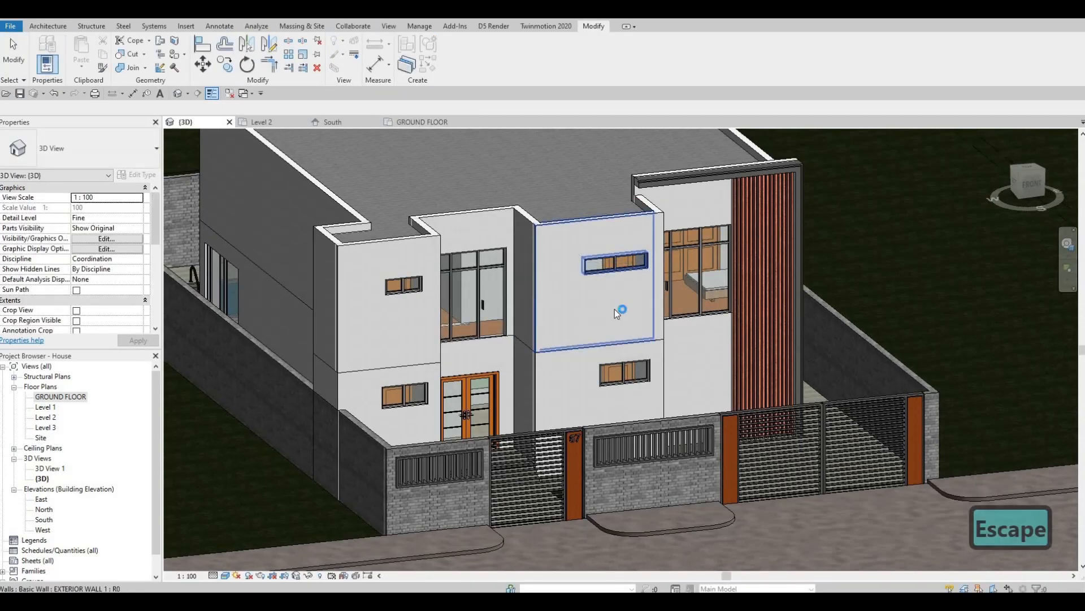
scroll(613, 316, "down", 2)
middle_click_drag(683, 359, 687, 373, "shift")
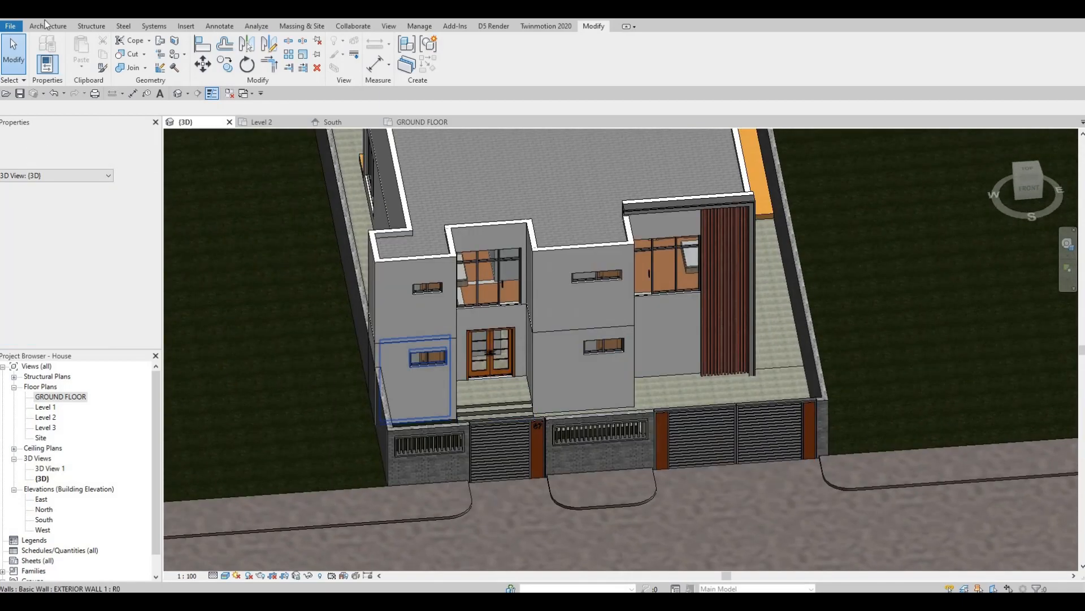
Create a new in-place model in the Generic Models category from the ground floor plan
left_click(47, 25)
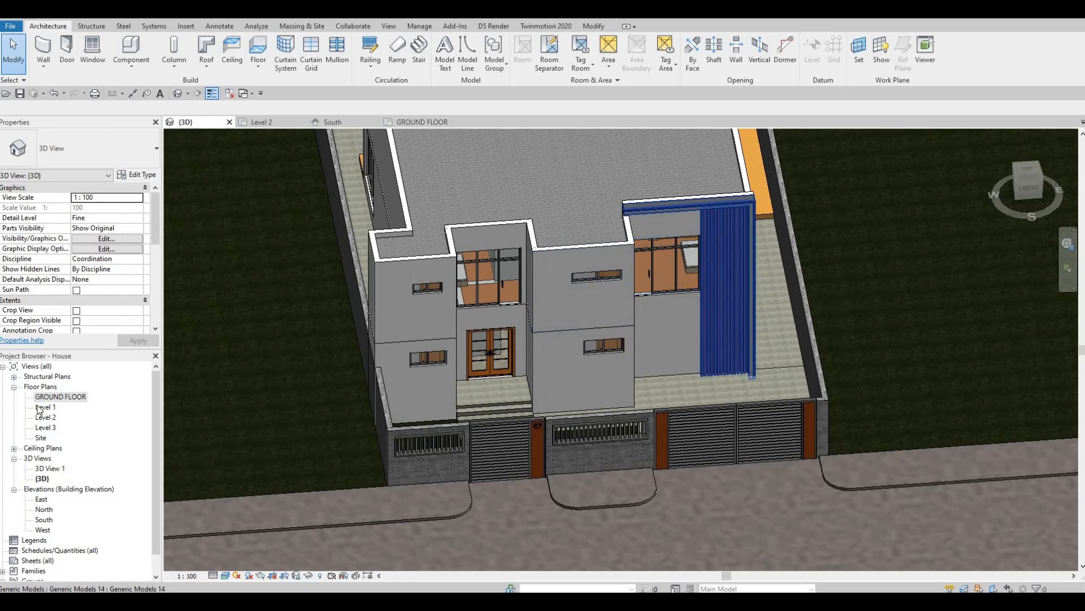
double_click(59, 396)
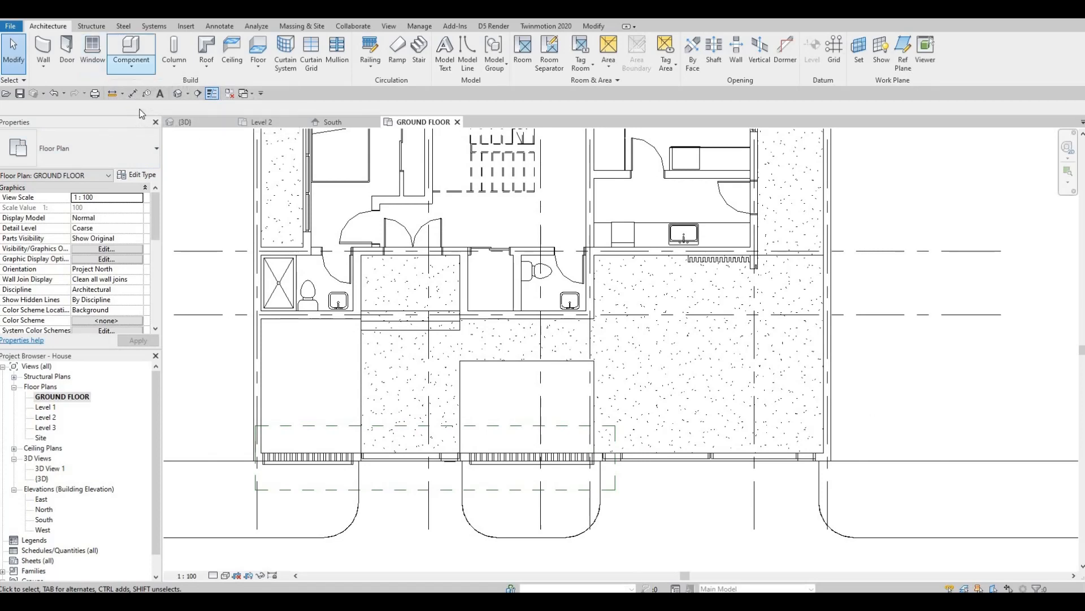
left_click(131, 61)
left_click(169, 119)
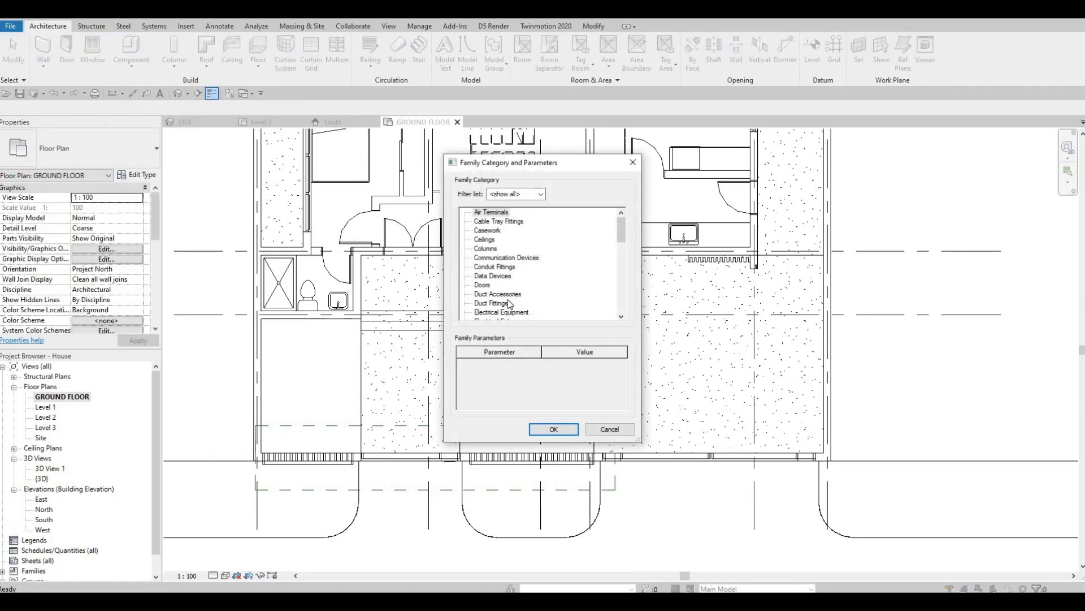
scroll(509, 305, "down", 3)
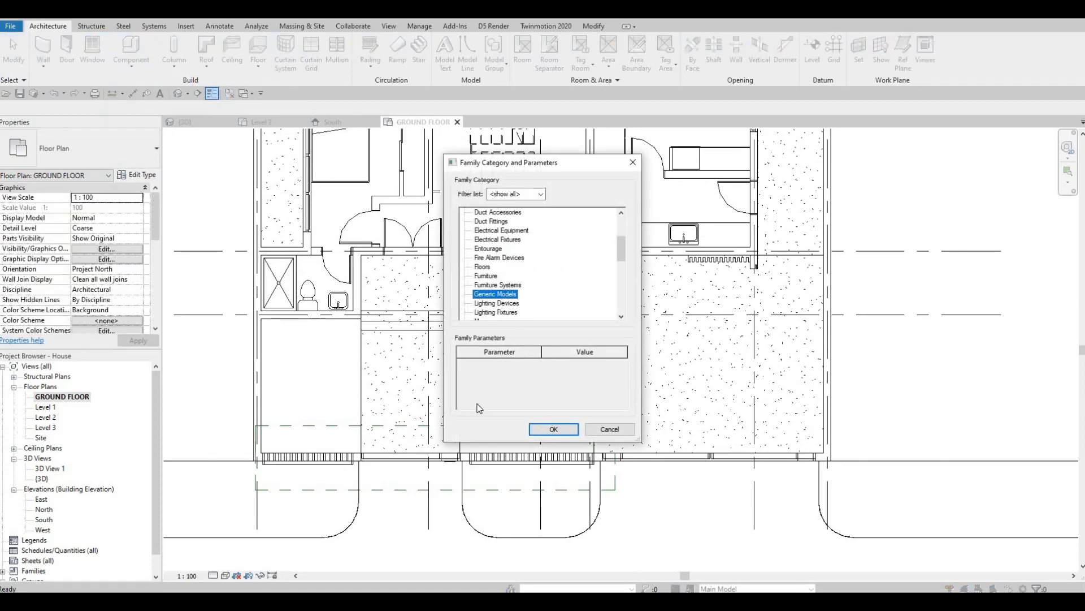
left_click(554, 429)
left_click(545, 325)
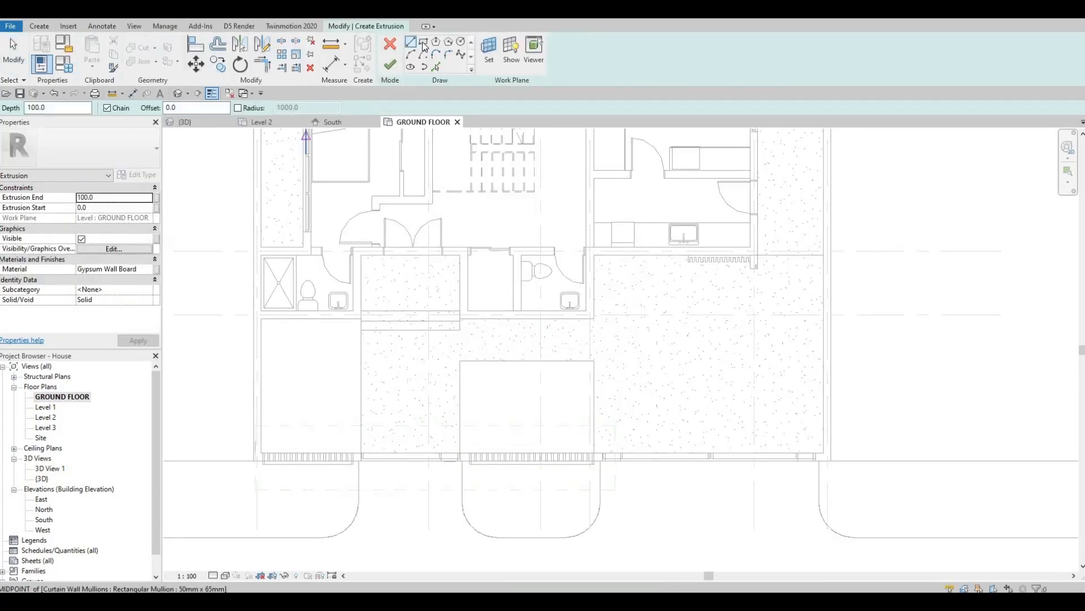
Sketch two extrusion rectangles, about 2587 mm wide at the entrance recess and about 2379 mm wide between the front wall corner and the slats
left_click(360, 256)
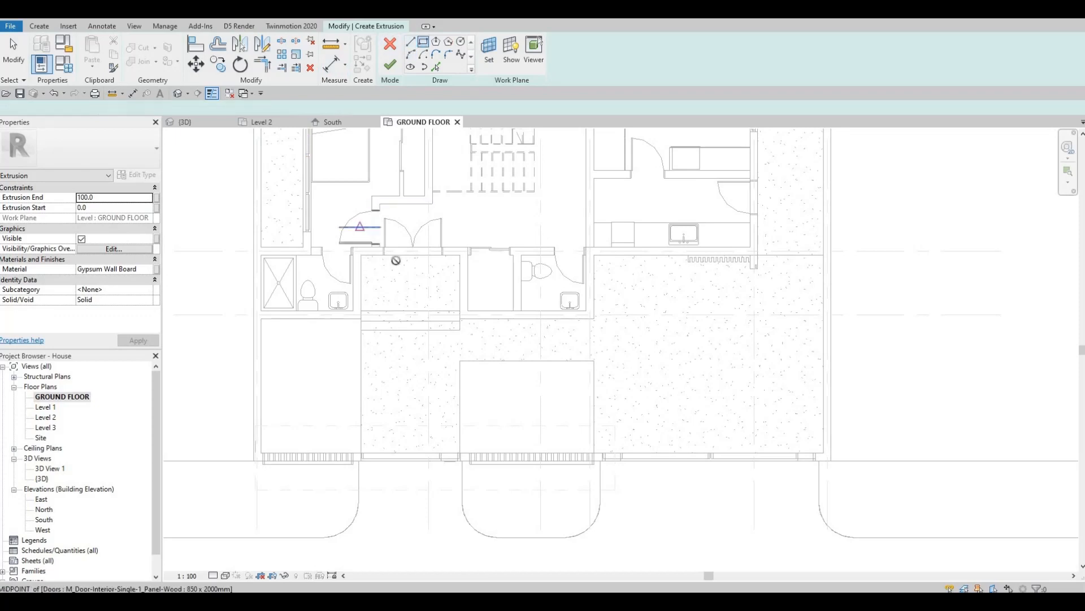
left_click(460, 319)
left_click(595, 255)
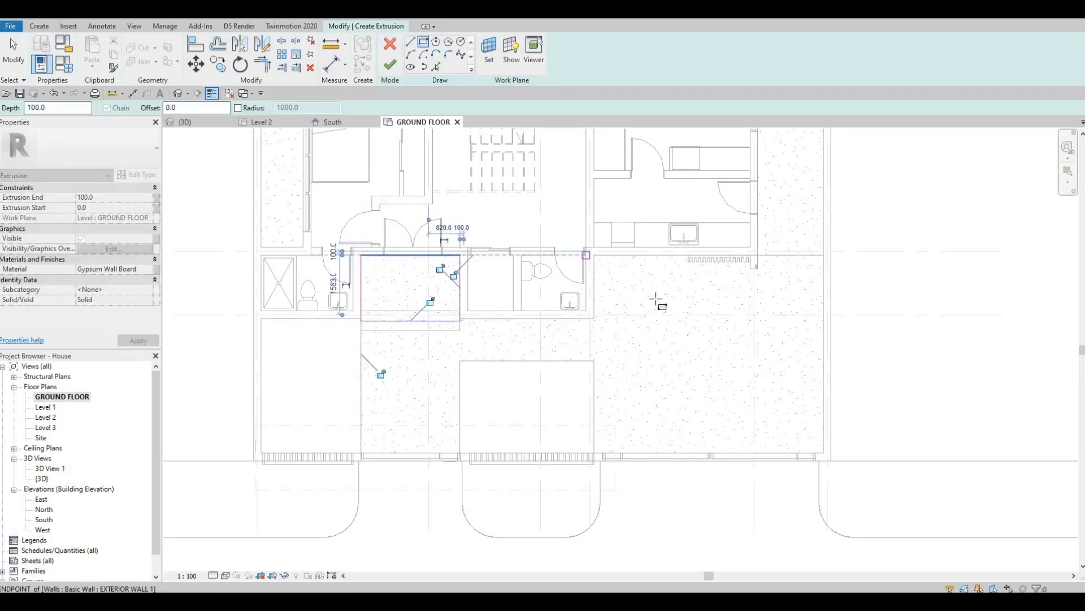
left_click(686, 318)
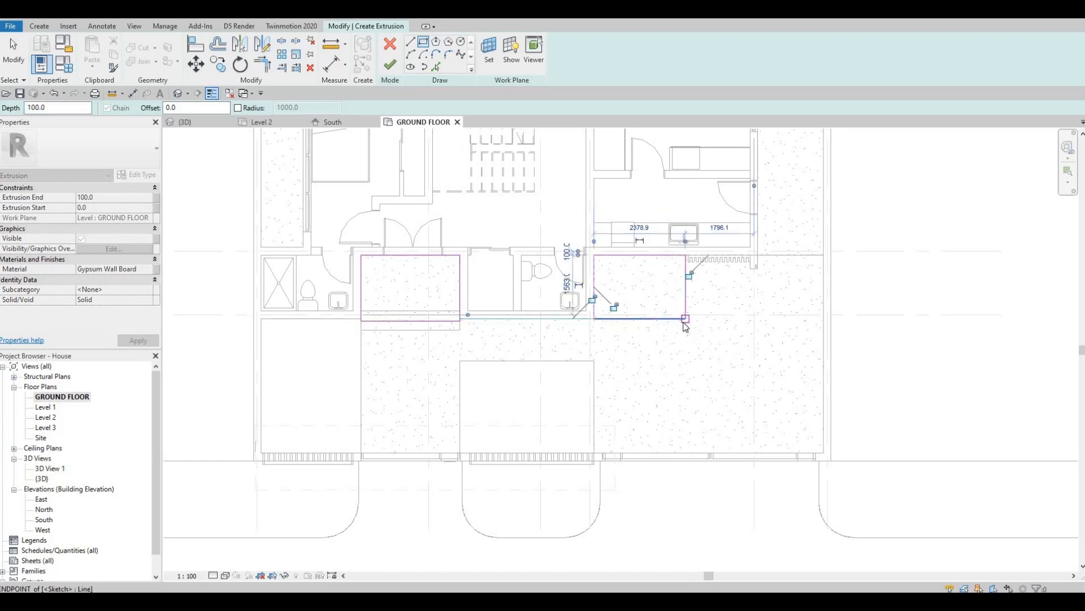
Align the slat-side rectangle's side edge with the first slat and its front edge with the outermost entrance step
key("Escape")
key("Escape")
key("a")
key("l")
scroll(681, 244, "up", 2)
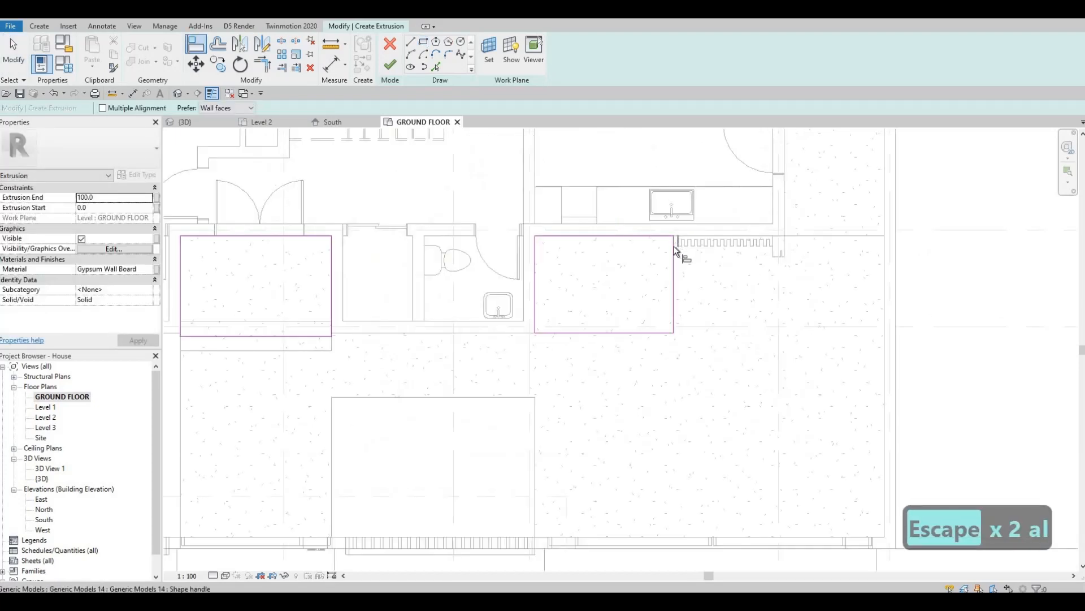
left_click(671, 308)
key("Escape")
key("Escape")
key("Escape")
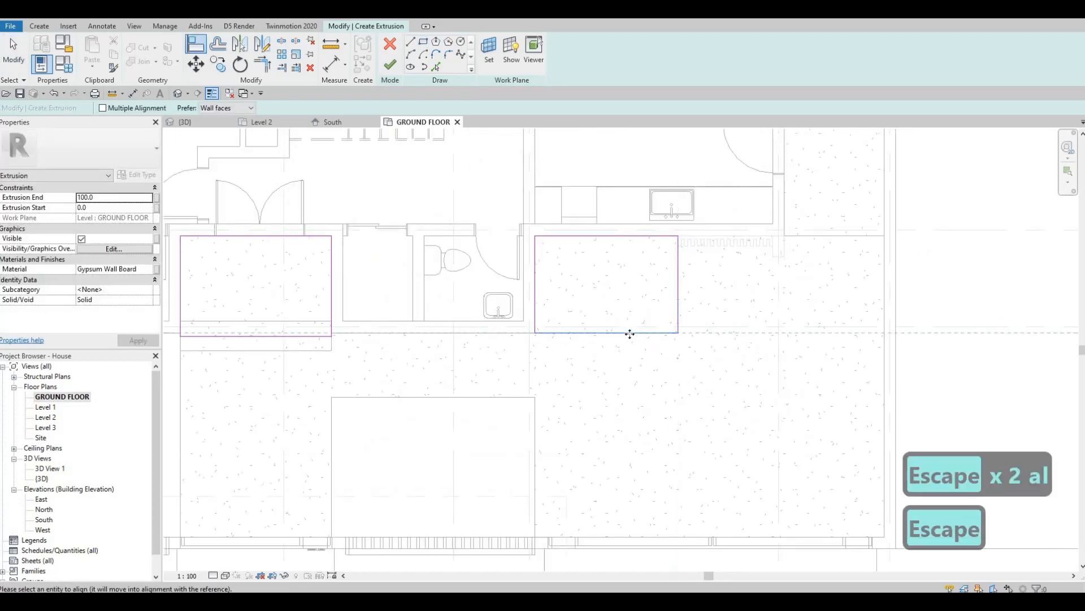
left_click(632, 355)
key("Escape")
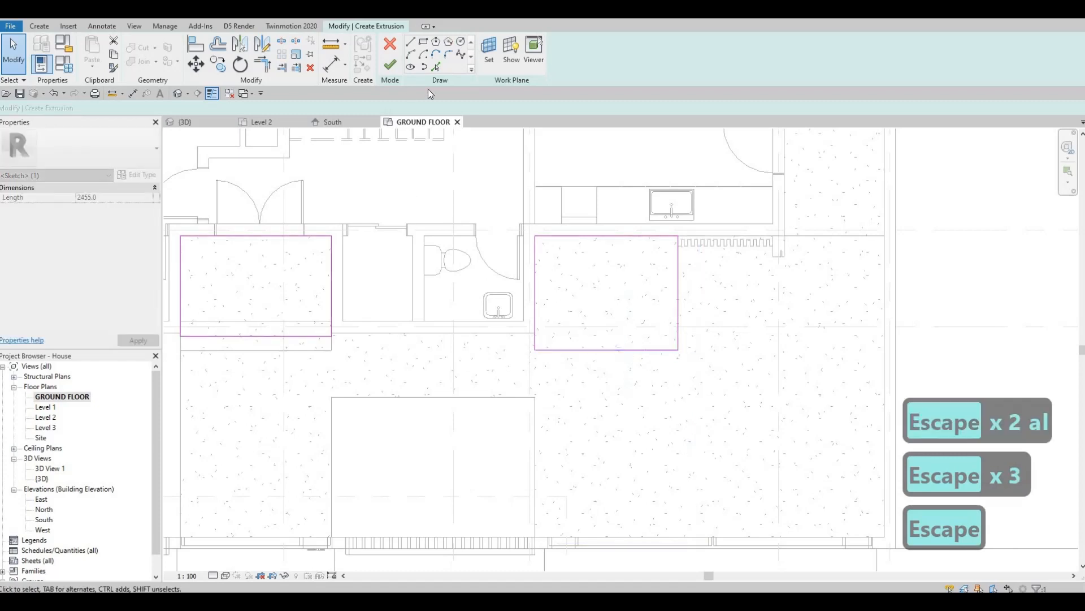
Add a sketch line along the exterior wall face between the rectangles and delete the entrance rectangle's front edge
left_click(435, 67)
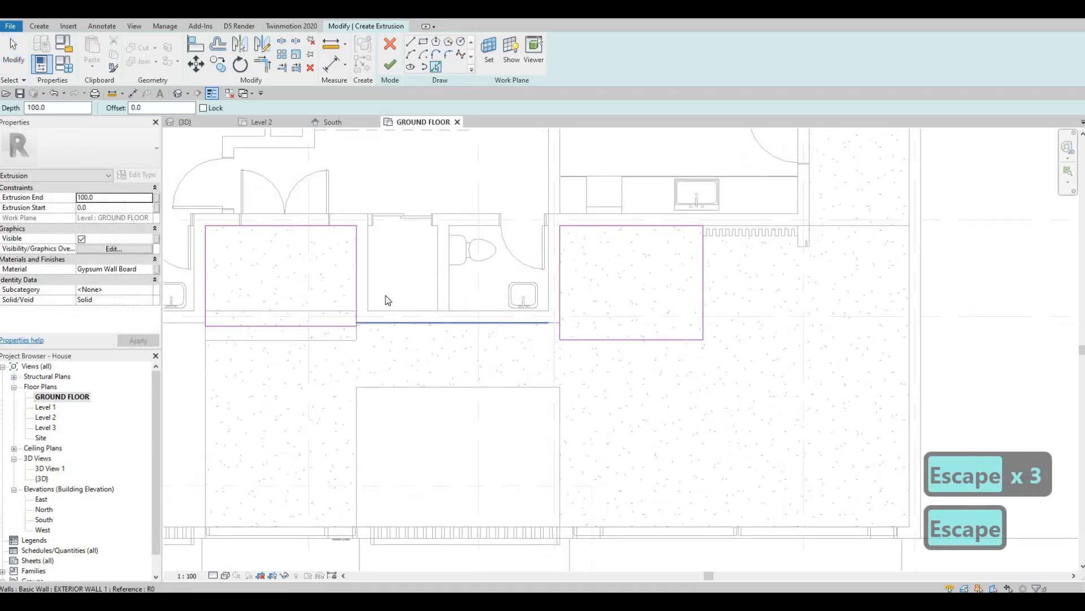
left_click(372, 307)
key("Escape")
key("Escape")
left_click(371, 306)
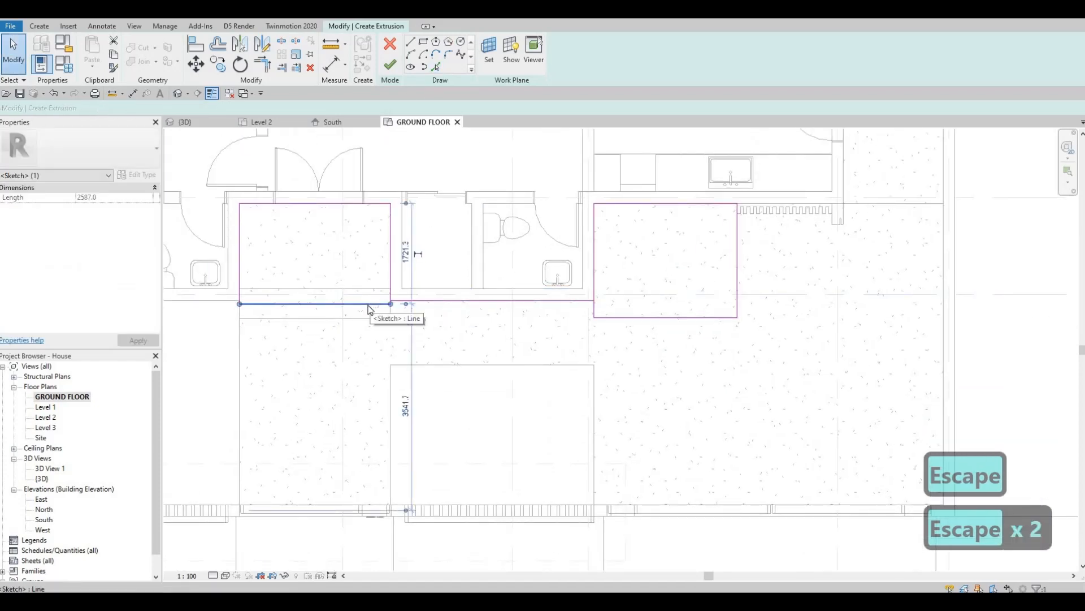
key("Delete")
Trim and extend the sketch lines into one closed outline with a continuous front edge that follows the projecting wall
key("t")
key("r")
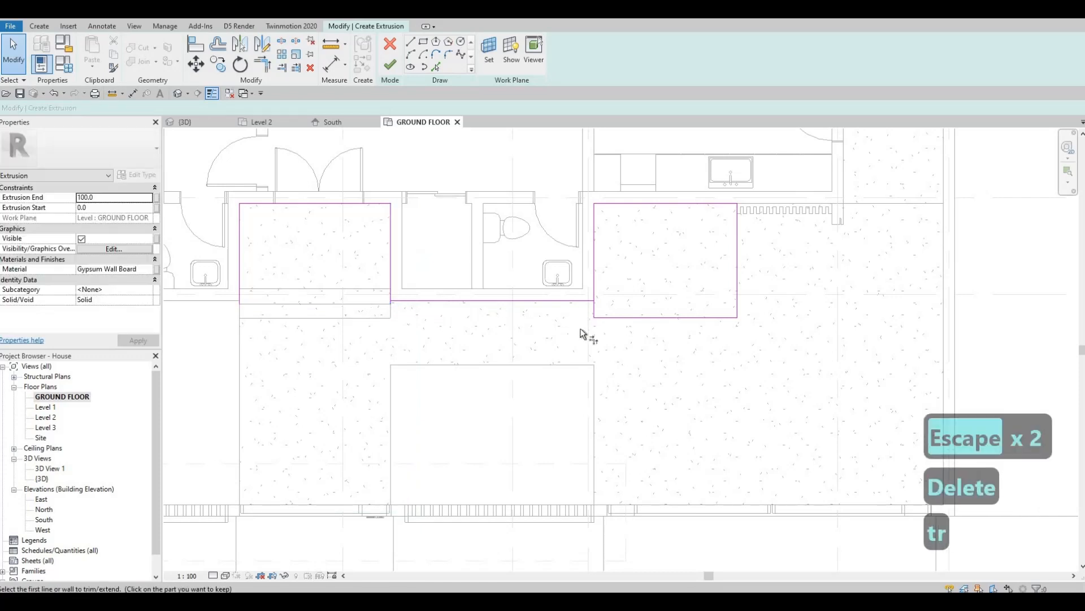
left_click(599, 317)
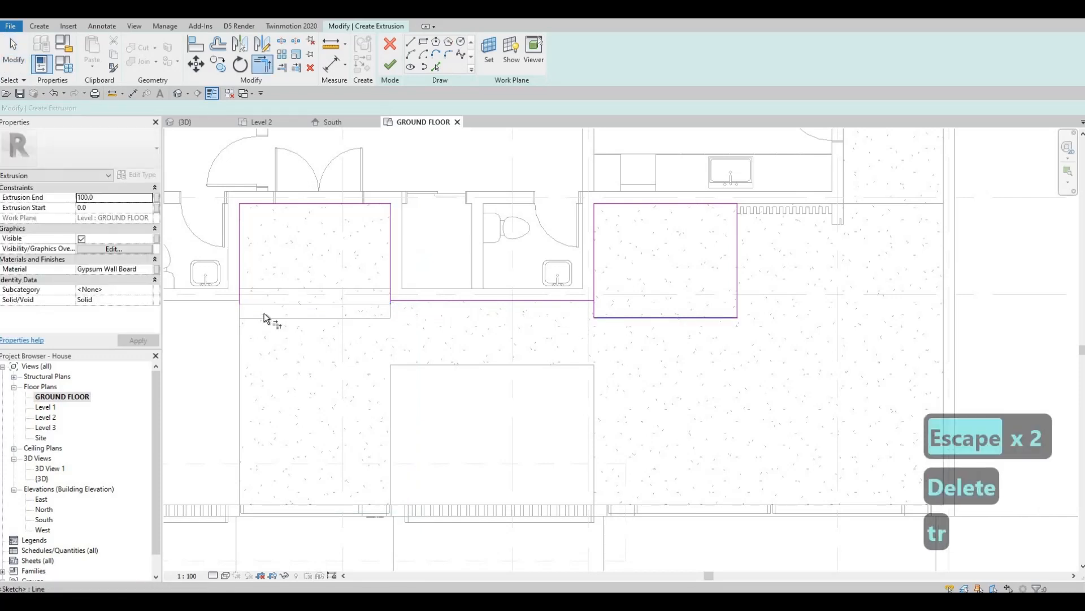
left_click(422, 298)
left_click(513, 299)
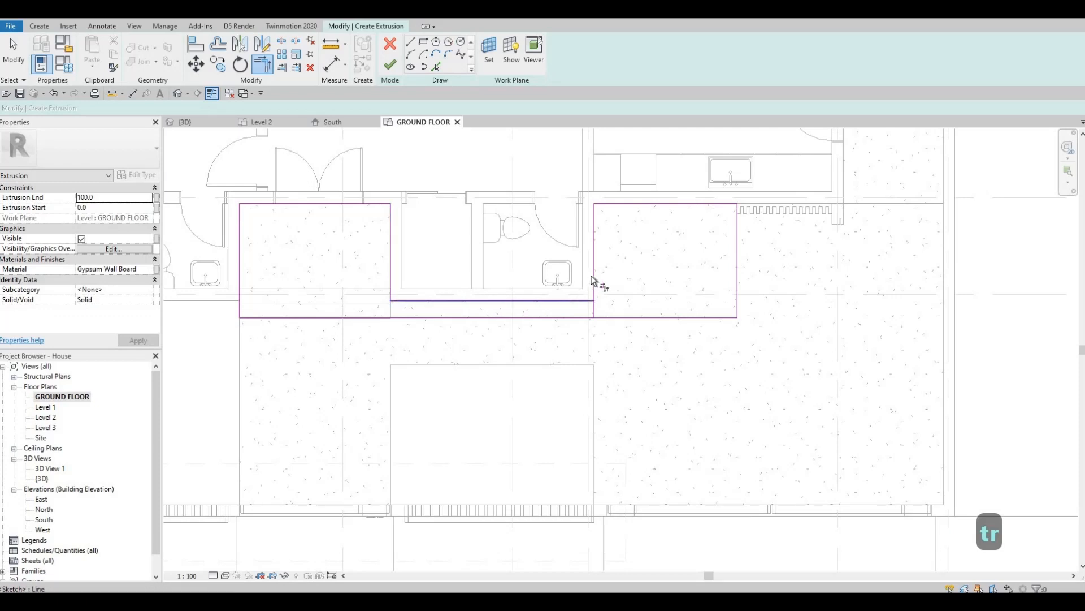
left_click(593, 275)
key("Escape")
key("Escape")
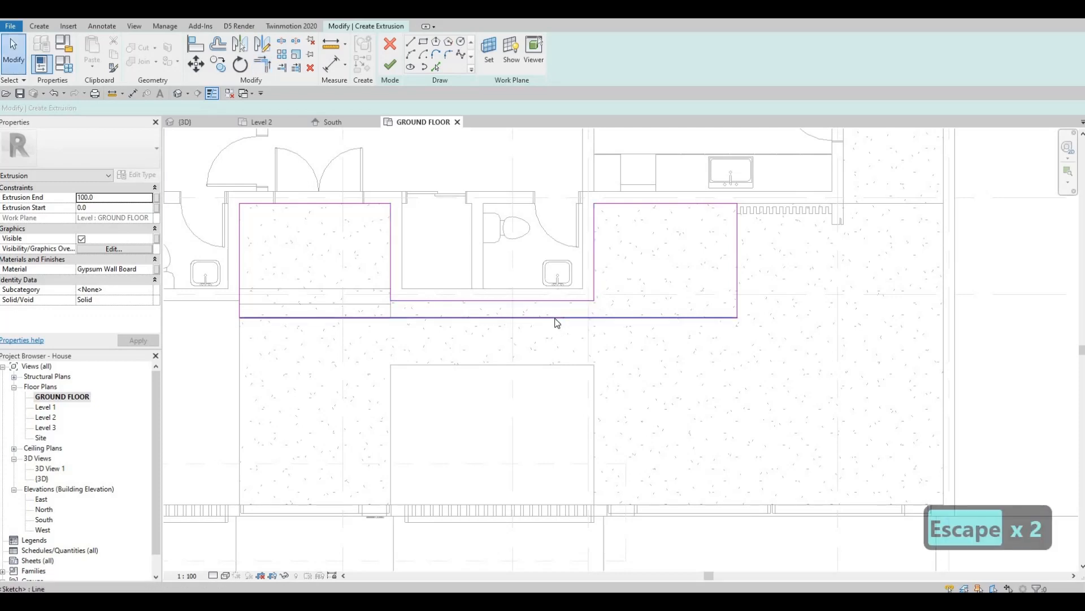
Nudge the outline's front edge three increments toward the house and finish the extrusion sketch
left_click(556, 318)
key("Up")
key("Up")
key("Up")
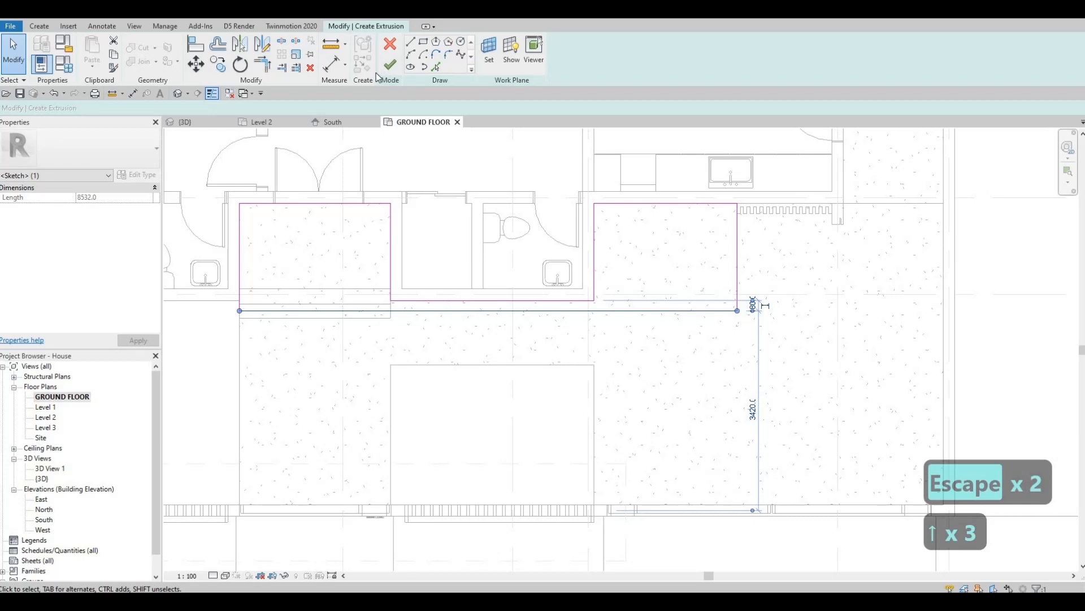
left_click(390, 64)
In the South elevation, raise the slab to start at 5763.3 at the heads of the upper-floor windows, with its extrusion end at 5963.3
left_click(333, 121)
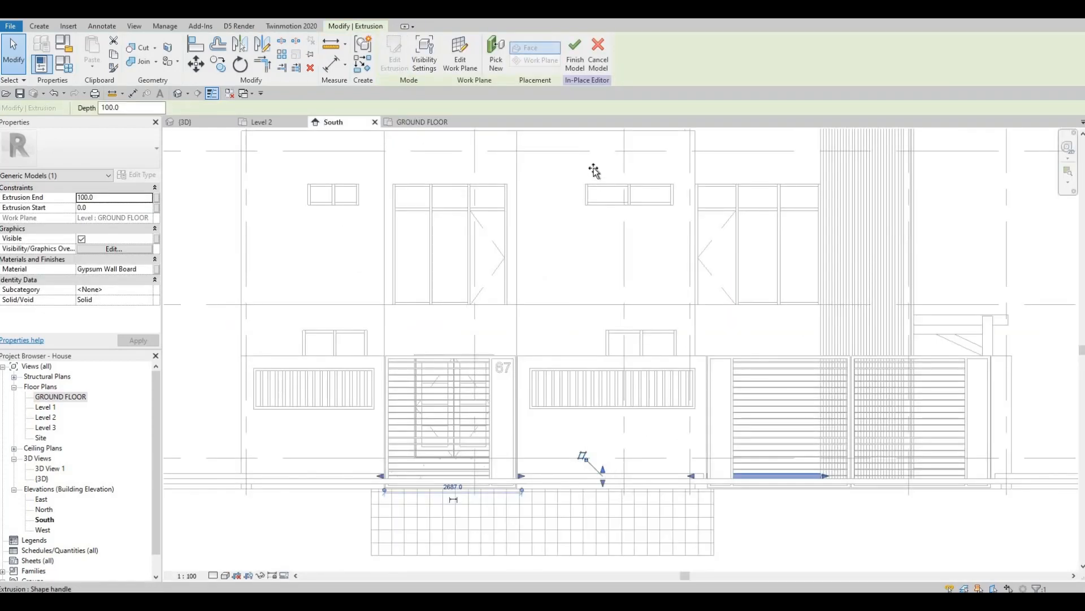
left_click_drag(593, 171, 588, 182)
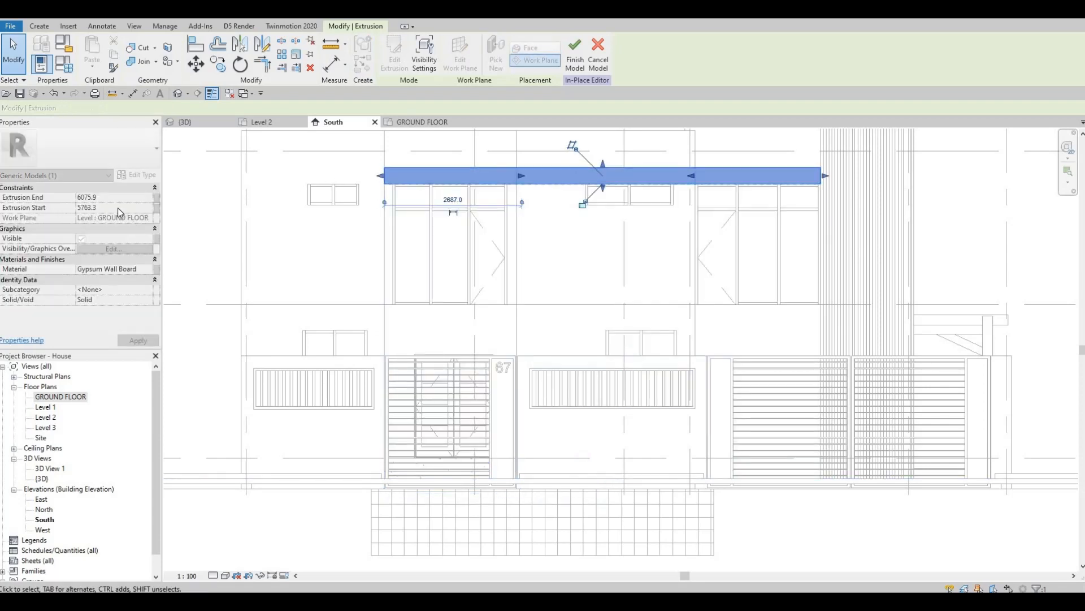
left_click(118, 208)
key("ctrl+c")
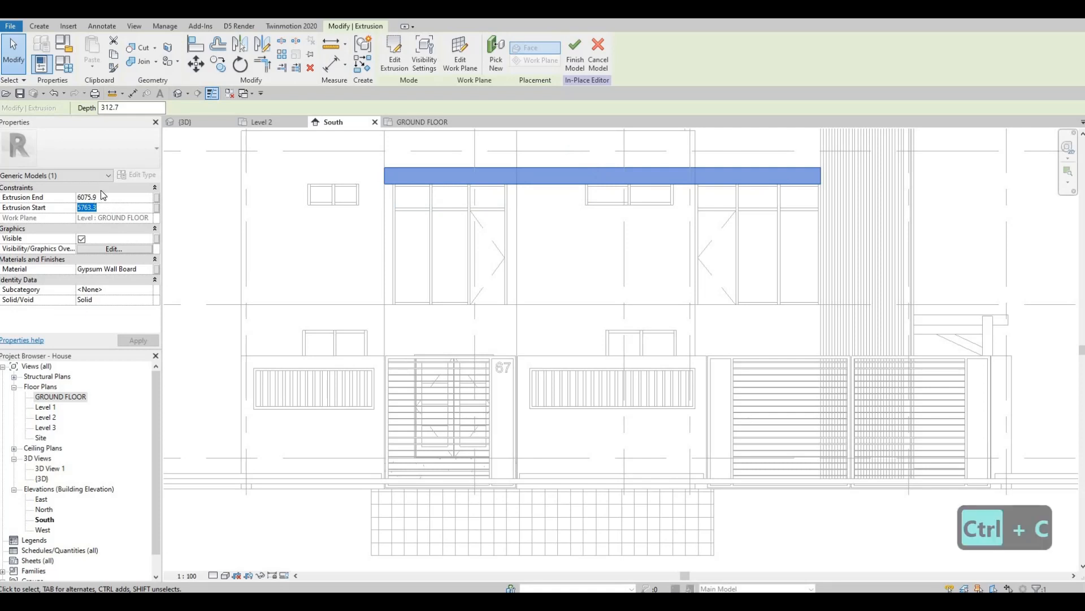
left_click(83, 197)
key("ctrl+v")
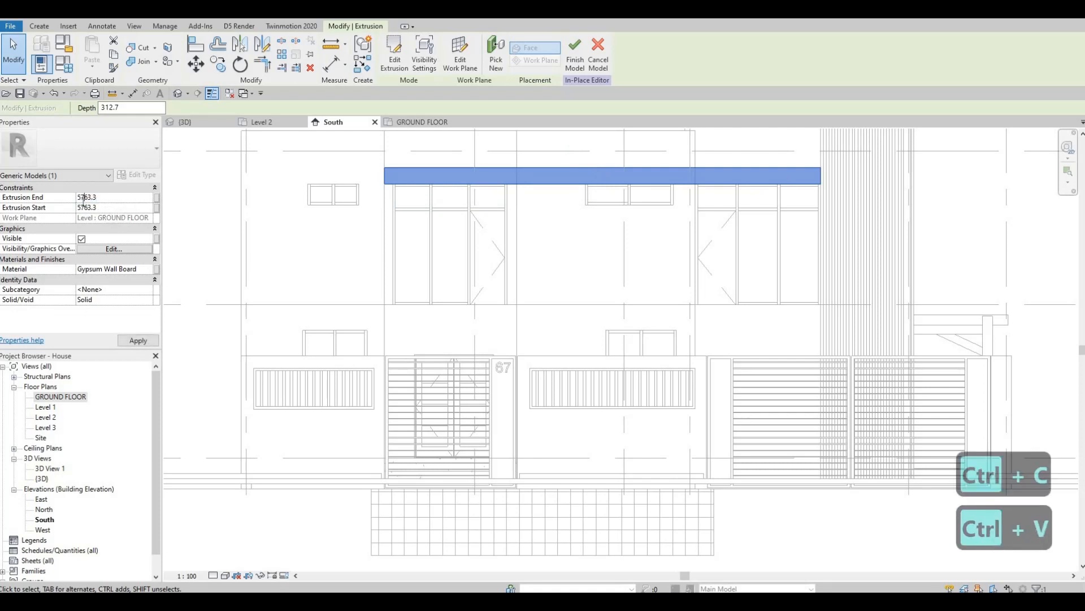
key("BackSpace")
type("9")
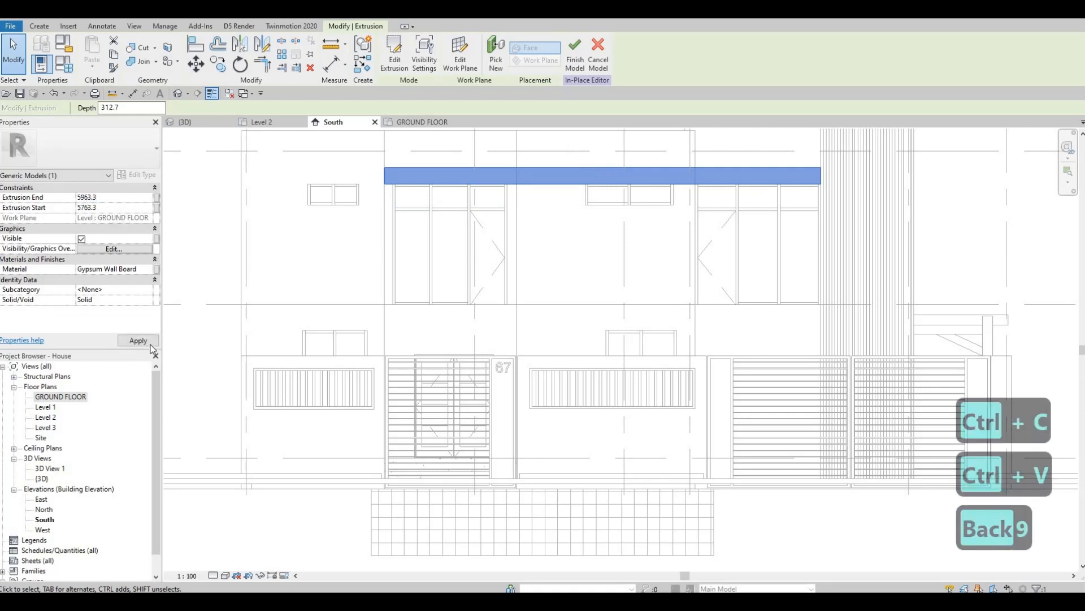
left_click(151, 342)
key("Escape")
key("Escape")
key("Escape")
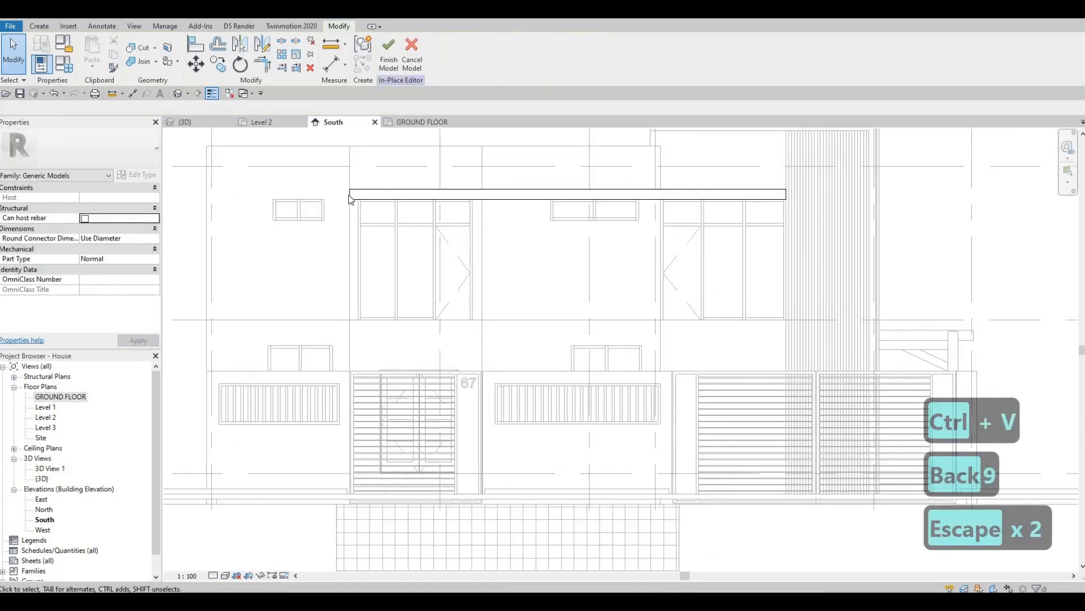
Start another extrusion on the ground floor plan with rectangles of about 2587 by 1877 mm at the entrance and 2101 by 1877 mm near the slats
double_click(64, 400)
middle_click_drag(487, 272, 312, 201)
key("Escape")
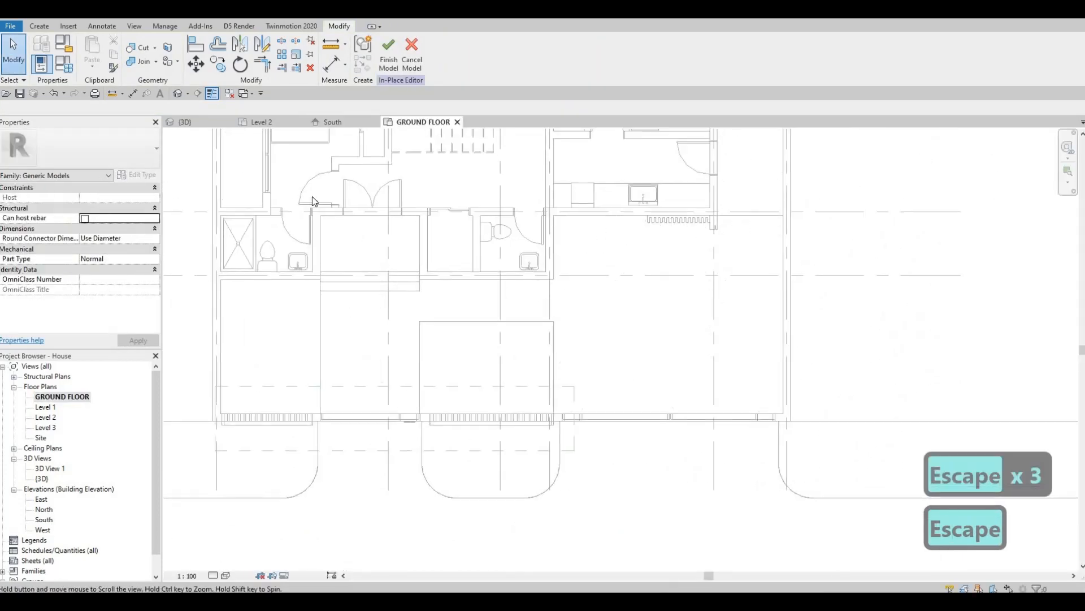
left_click(39, 26)
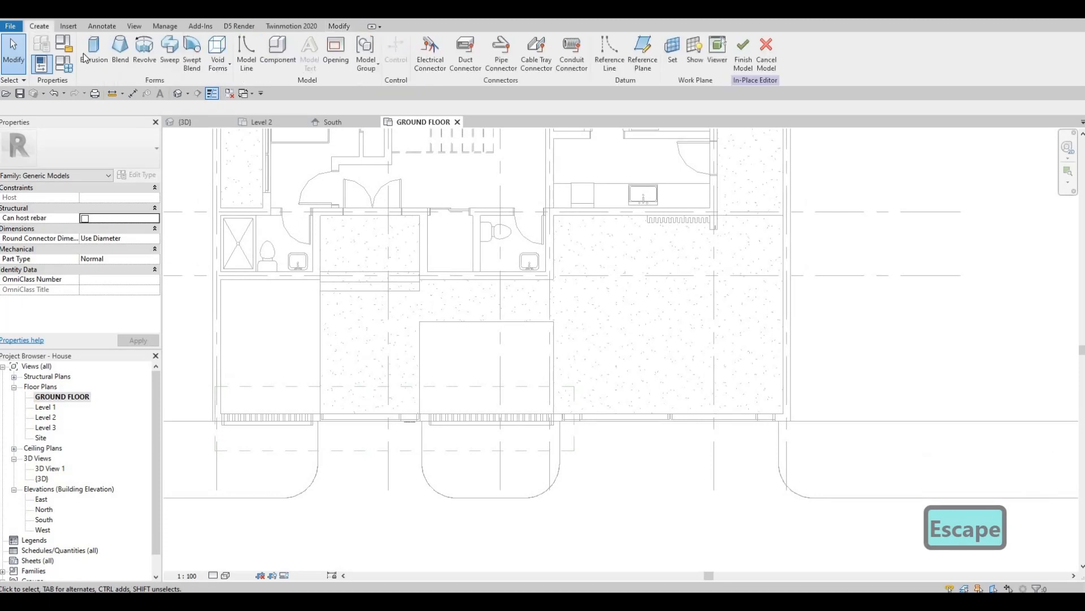
left_click(95, 54)
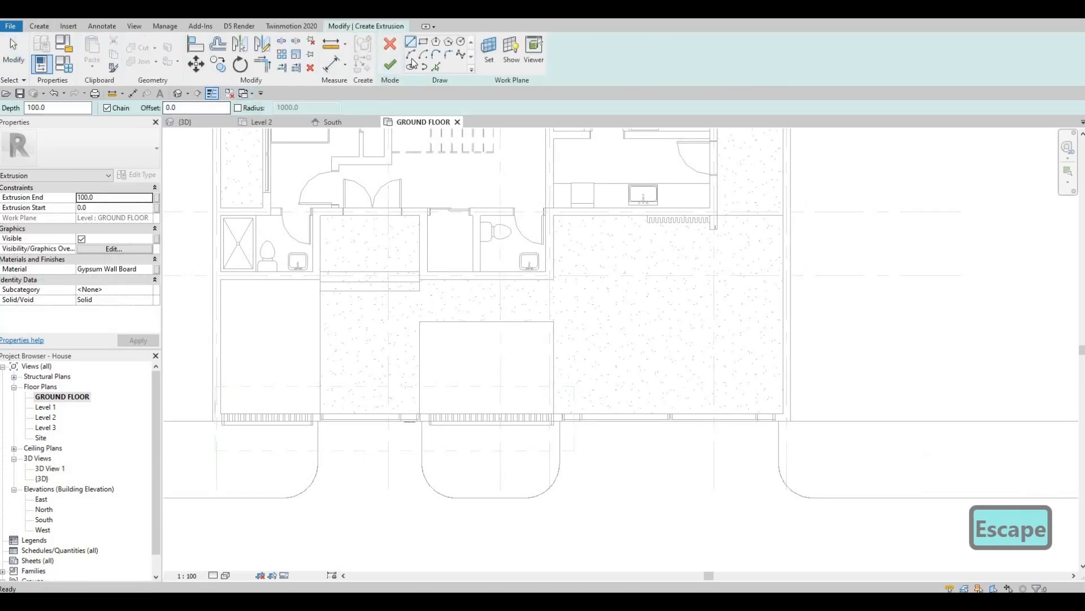
scroll(328, 214, "up", 1)
left_click(318, 216)
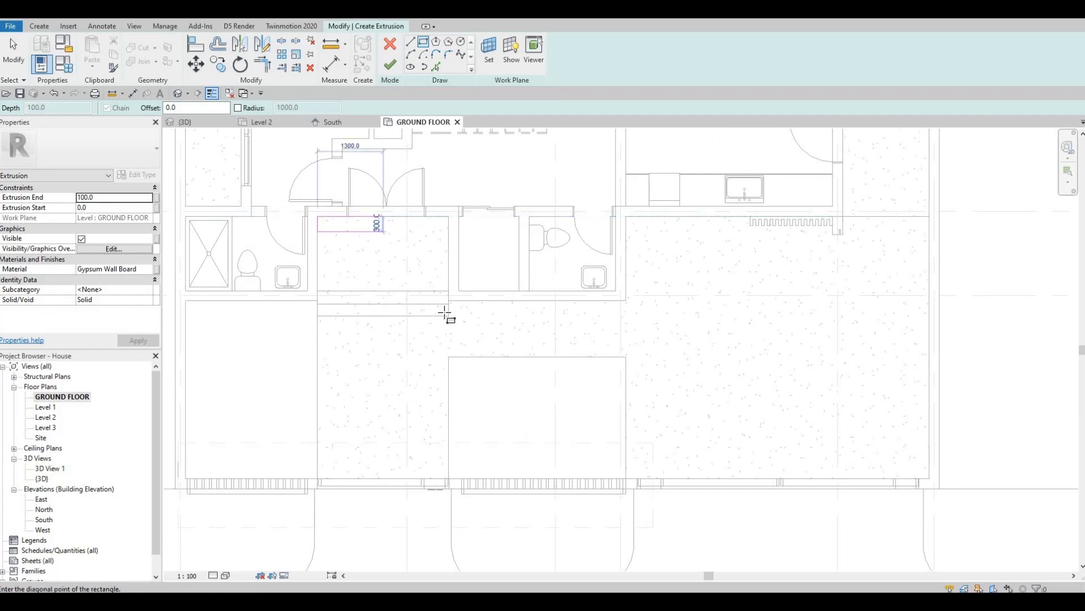
left_click(447, 310)
key("Escape")
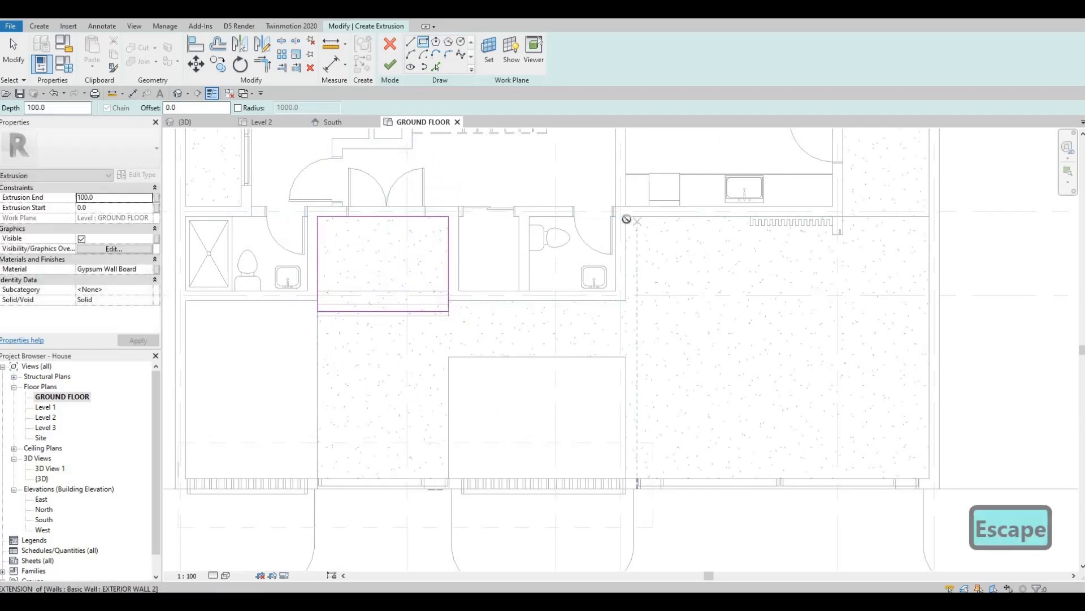
left_click(626, 216)
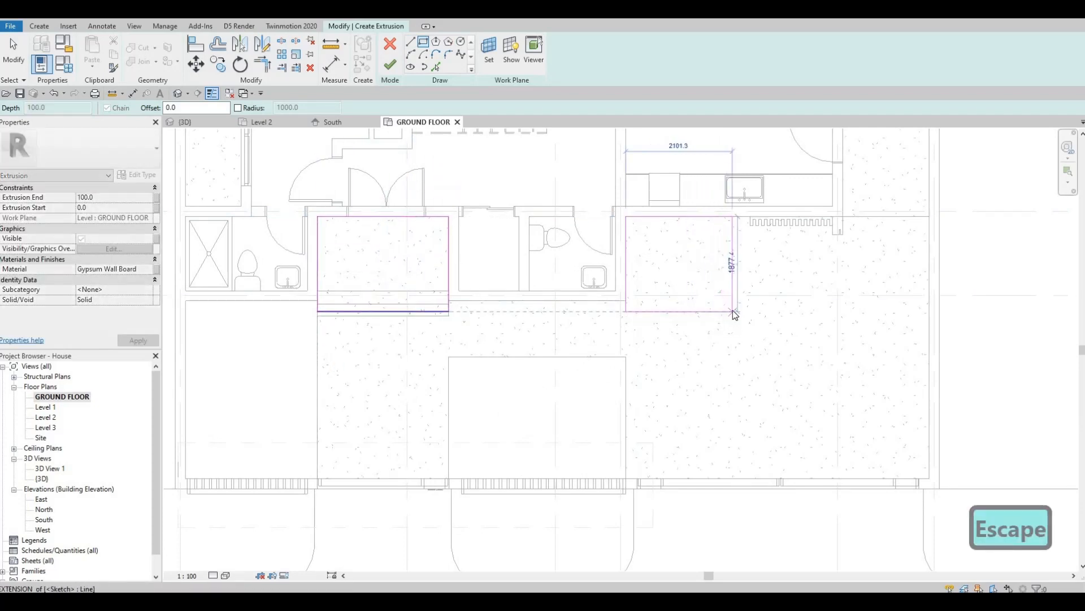
left_click(733, 311)
key("Escape")
key("Escape")
Align the second rectangle's outer side edge with the first vertical slat
key("a")
key("l")
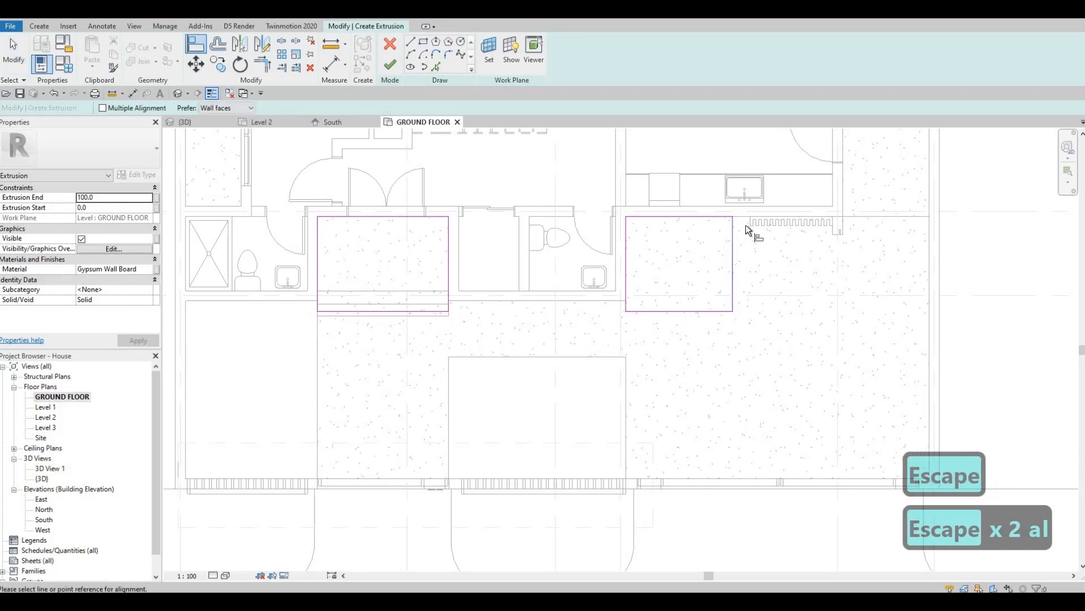
left_click(736, 229)
left_click(733, 245)
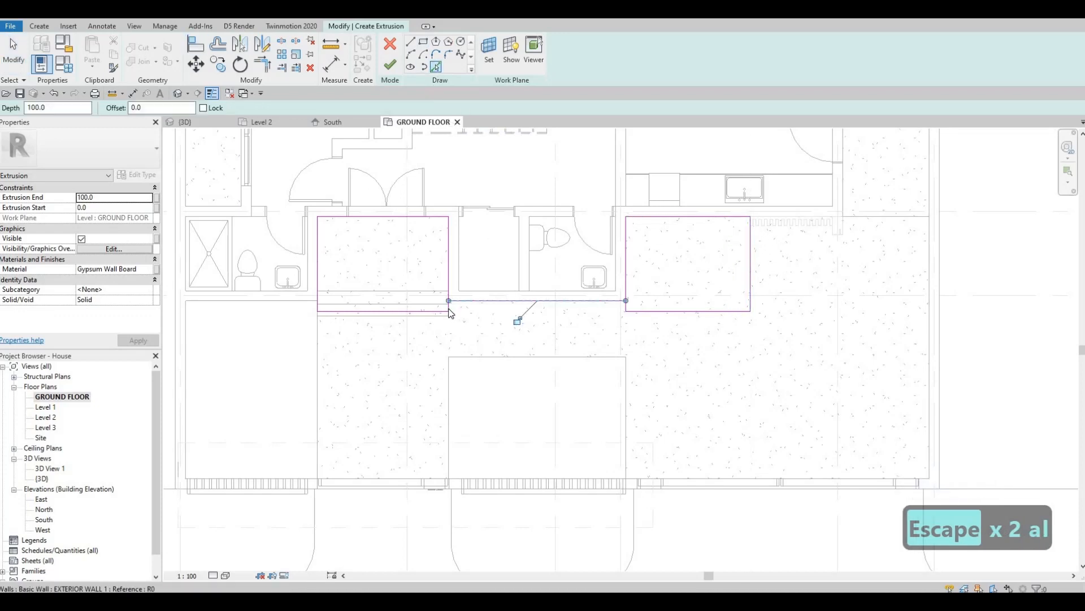
Delete the front edge of the rectangle sketched at the entrance
key("Escape")
key("Escape")
left_click(405, 312)
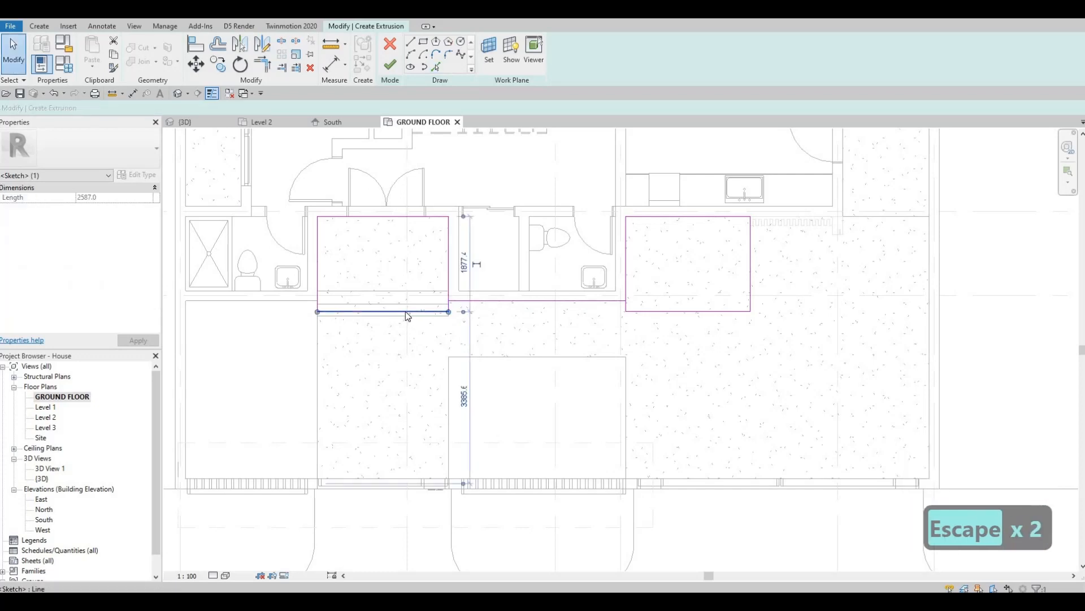
key("Delete")
Trim the sketch lines into one continuous outline joining both rectangles along the front wall, and finish the extrusion sketch
key("t")
key("r")
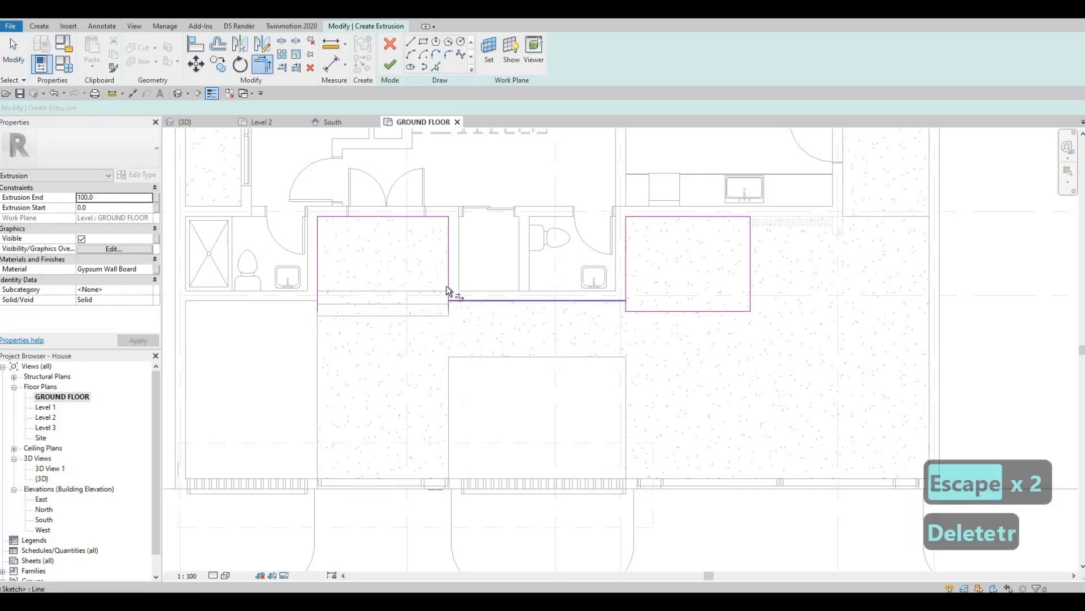
left_click(446, 286)
left_click(622, 290)
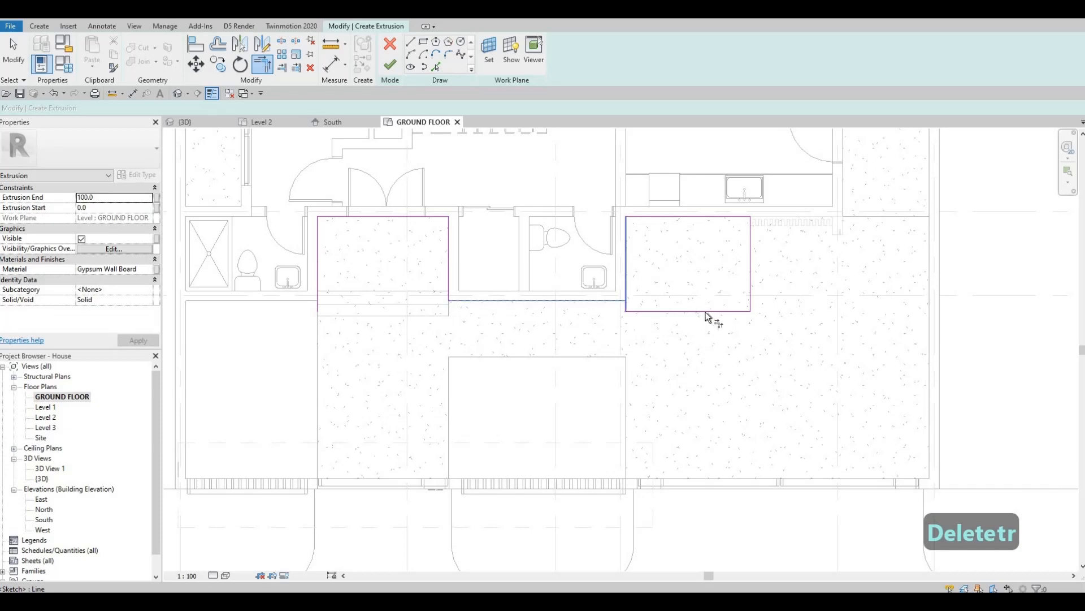
left_click(707, 312)
left_click(319, 291)
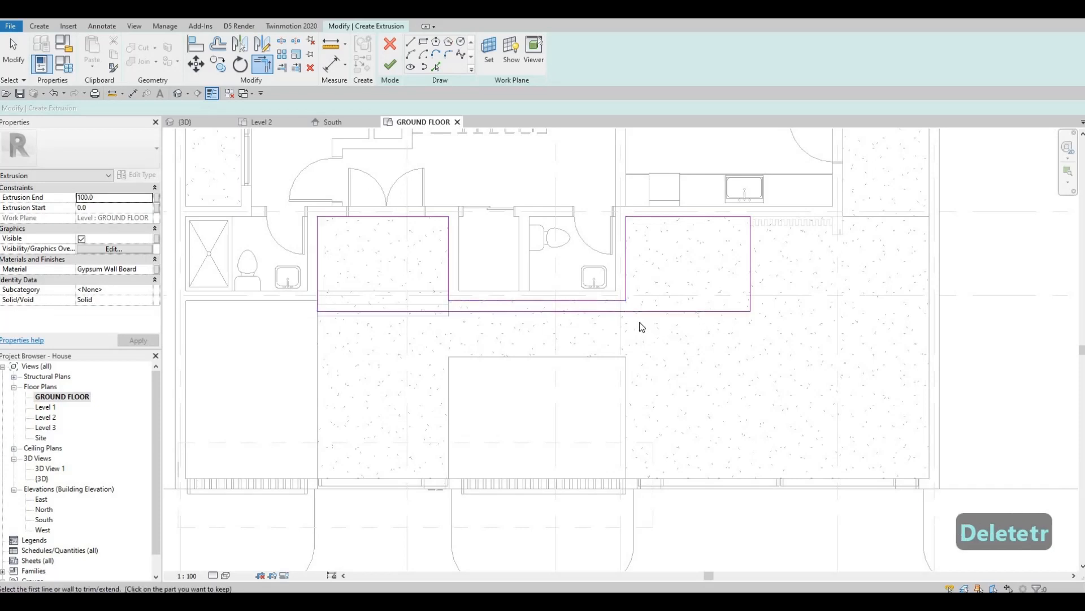
key("Escape")
key("Escape")
key("Escape")
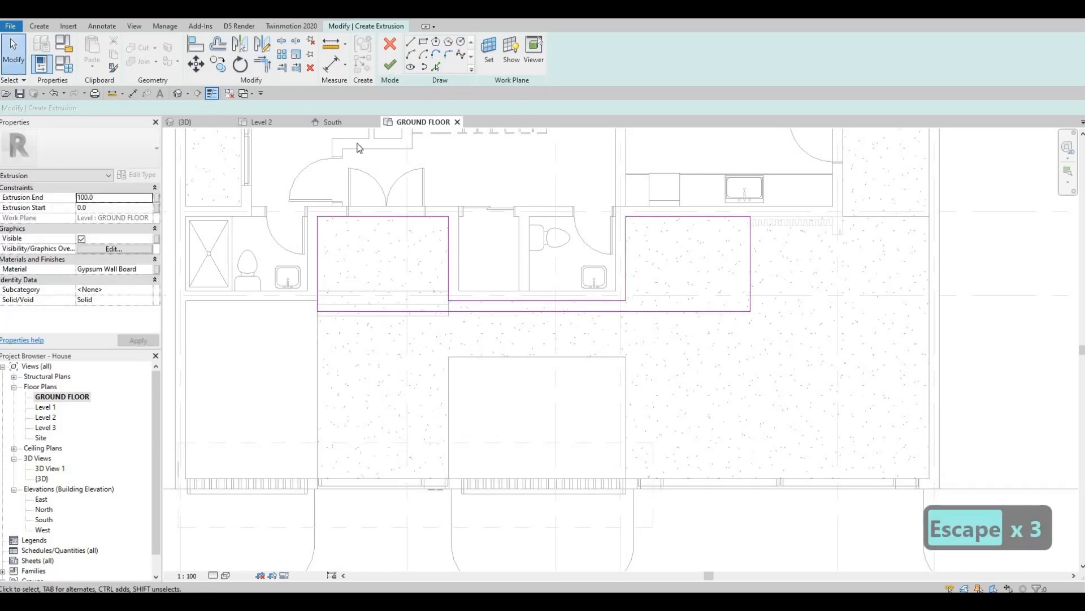
left_click(390, 65)
In the South elevation, raise the new slab to the base of the upper-floor windows, with extrusion start 3200 and end 3400
left_click(338, 124)
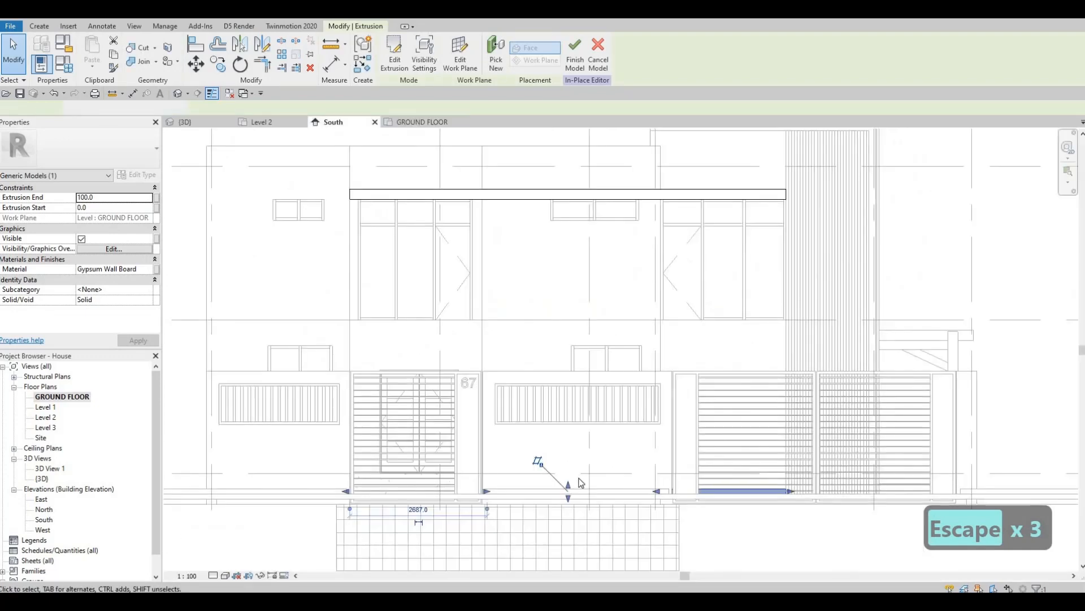
left_click_drag(569, 488, 571, 444)
left_click_drag(568, 497, 557, 371)
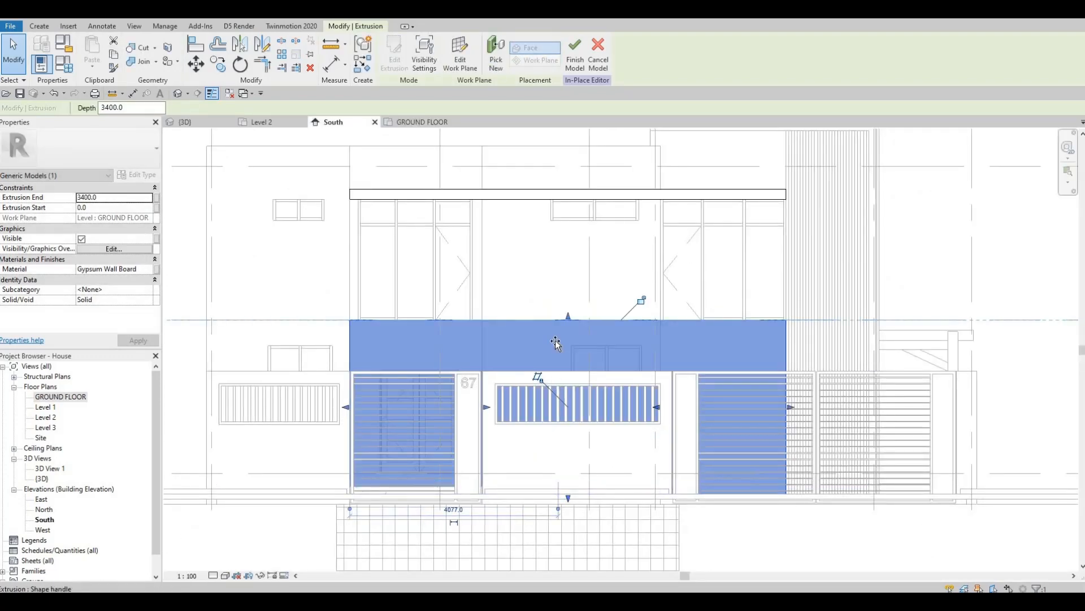
left_click_drag(556, 331, 557, 330)
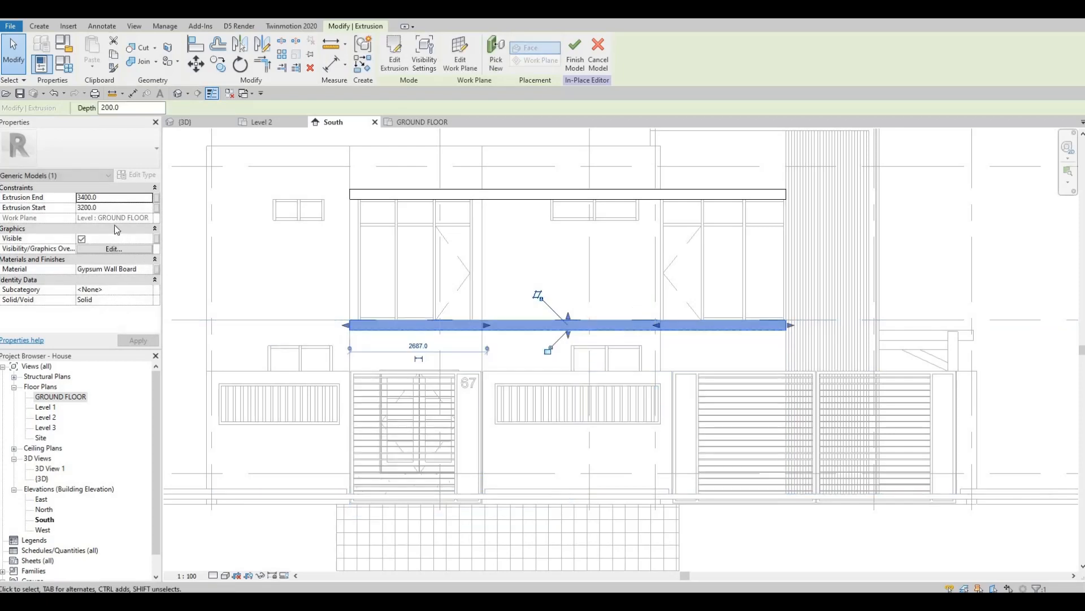
key("Escape")
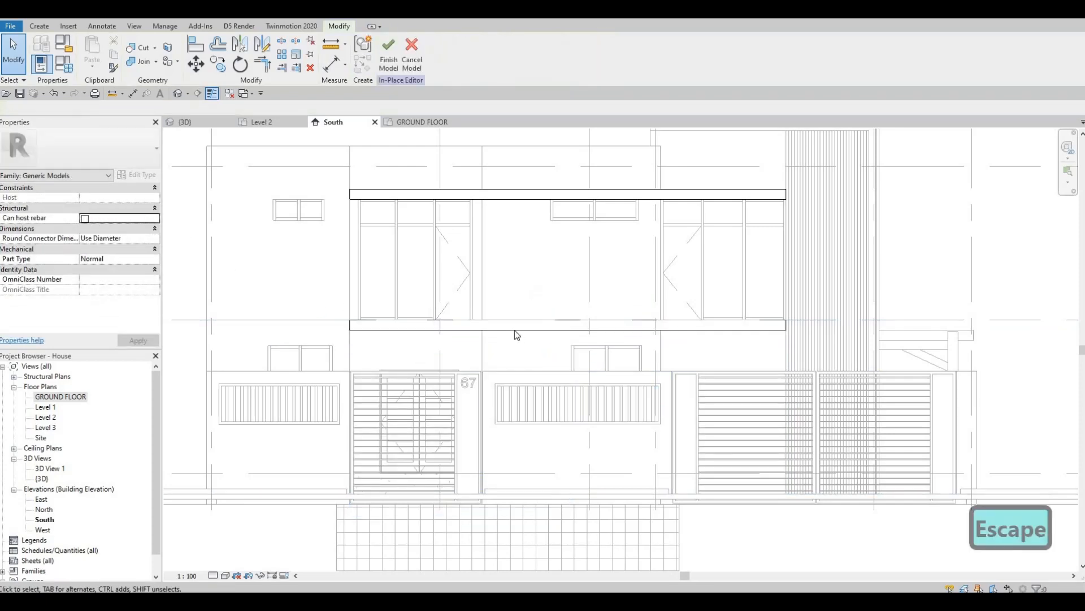
left_click(514, 326)
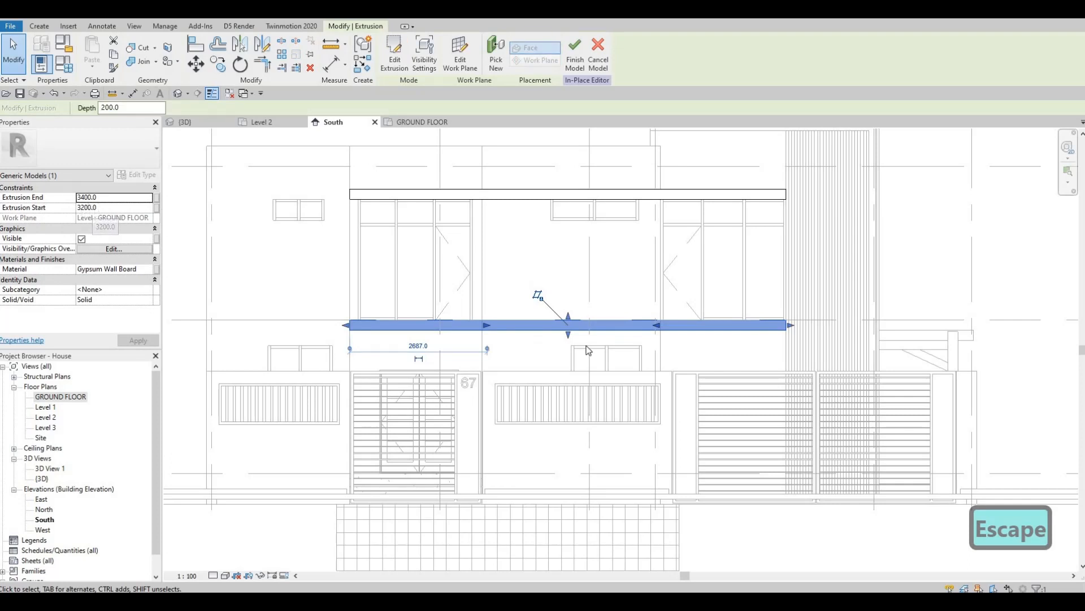
key("Escape")
middle_click_drag(521, 291, 511, 295)
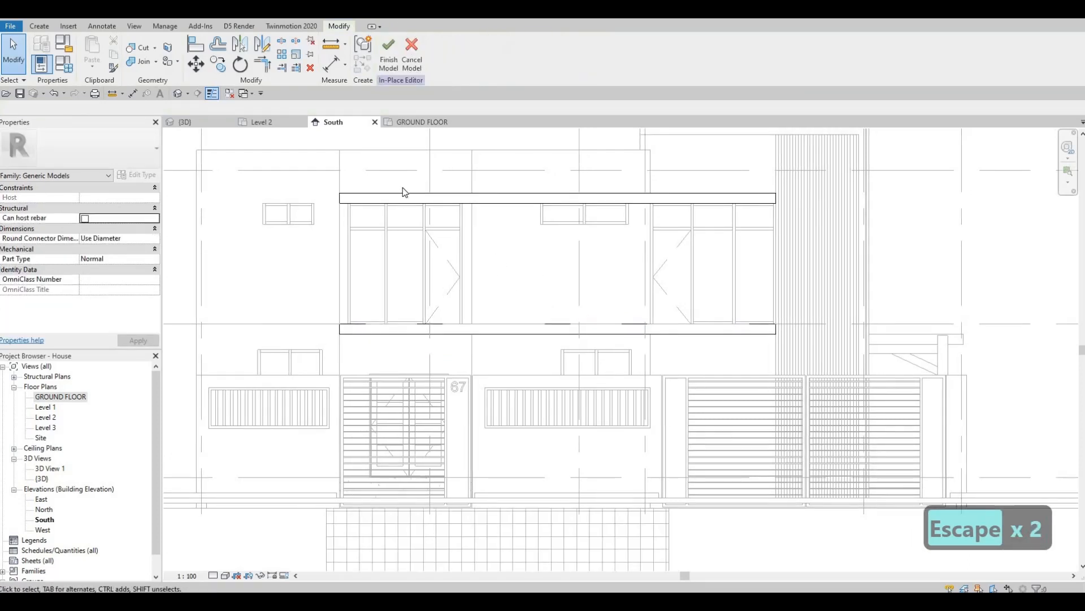
left_click(187, 121)
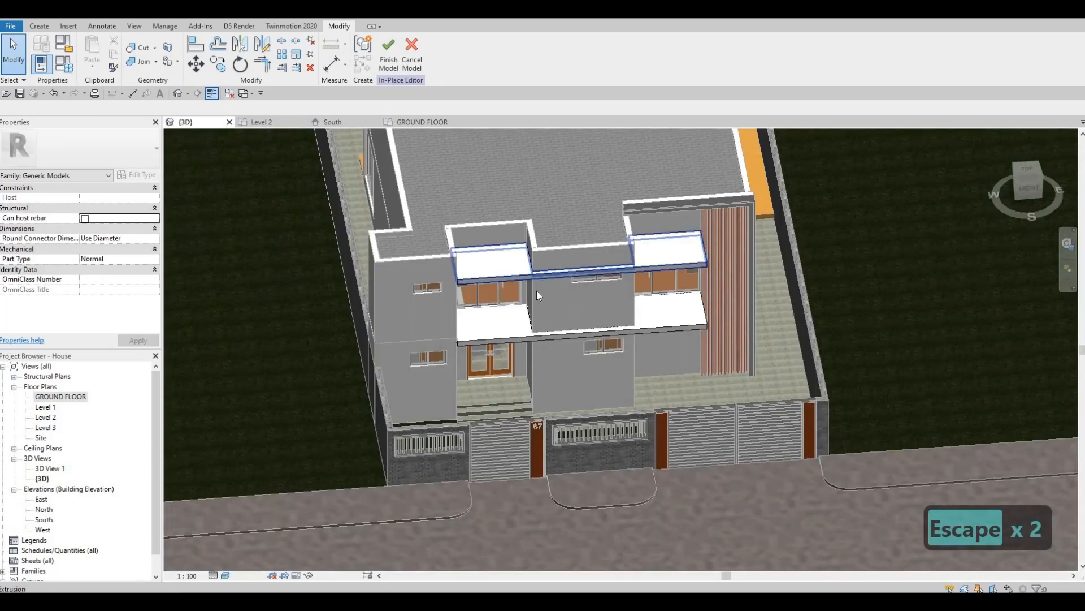
middle_click_drag(537, 291, 543, 307, "shift")
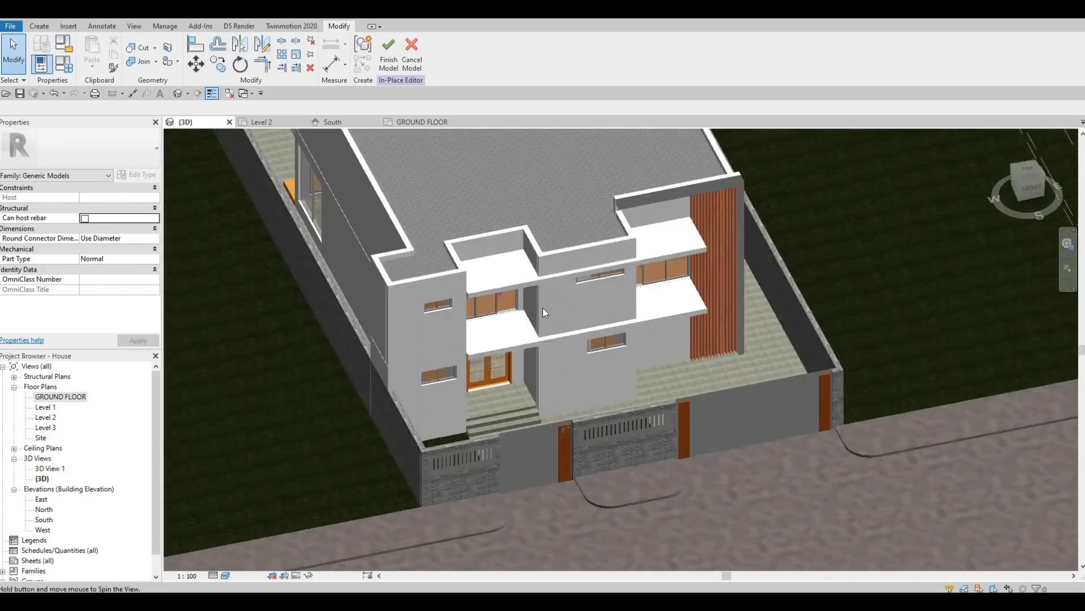
scroll(518, 289, "up", 3)
key("a")
key("l")
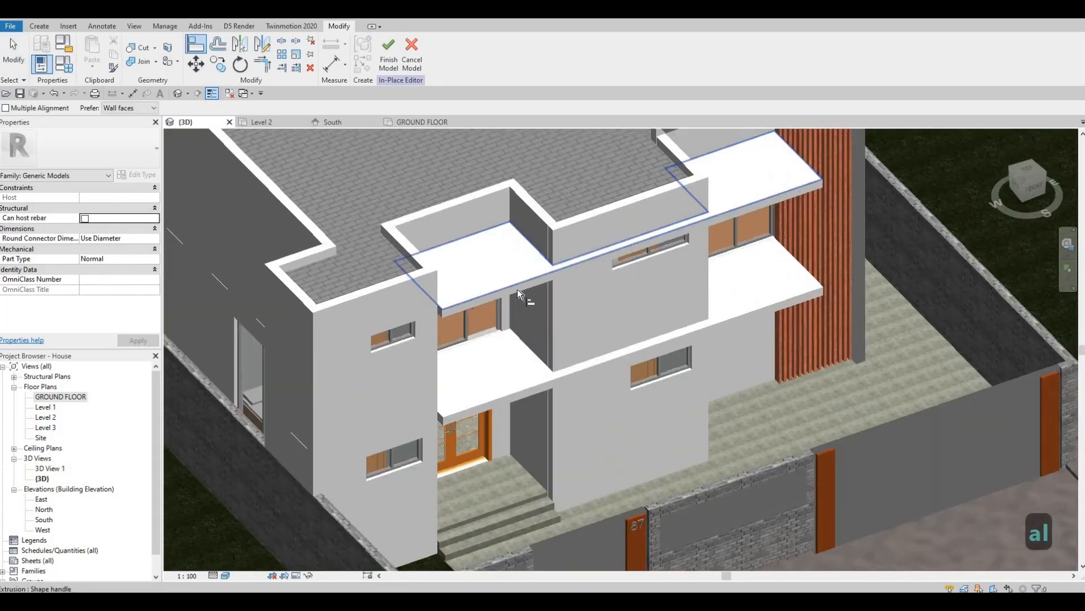
key("Tab")
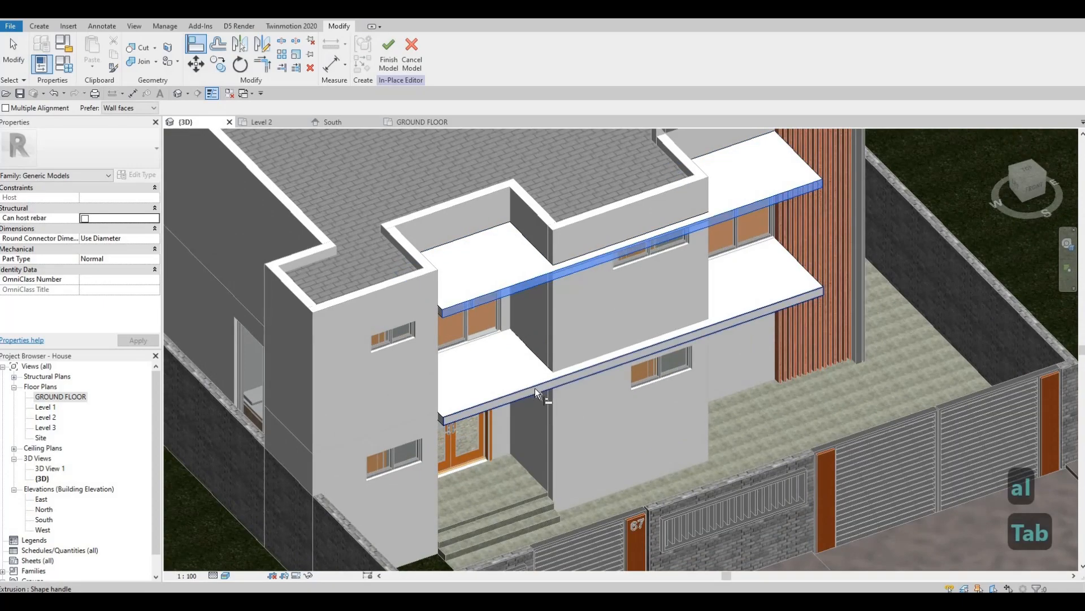
key("Escape")
key("Escape")
key("Escape")
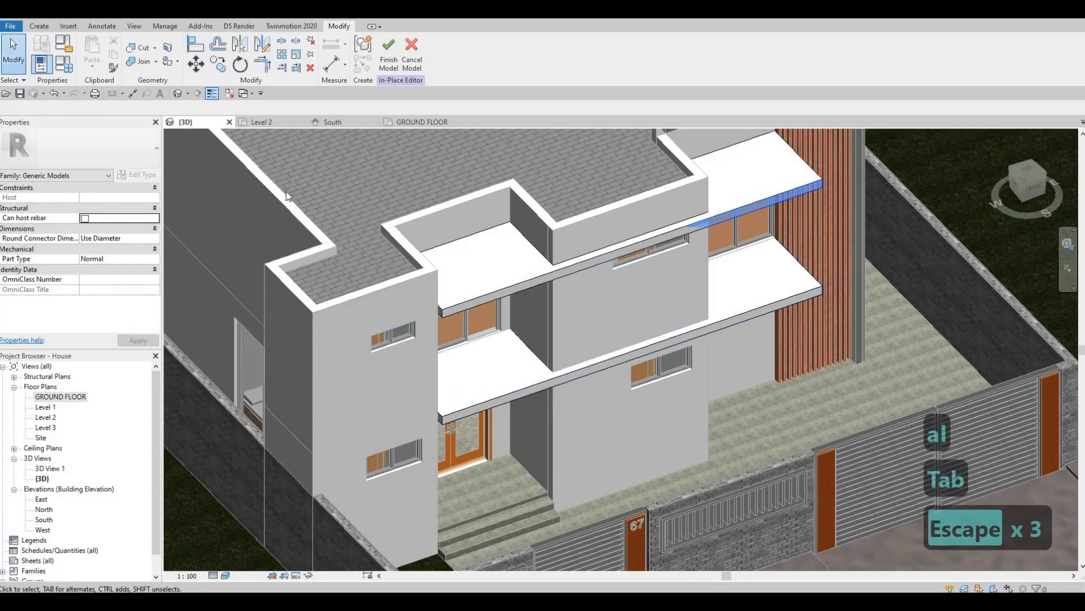
In the South elevation, extrude a narrow vertical rectangle from the exterior wall's face, spanning from the upper slab's top to the lower slab's underside
left_click(336, 122)
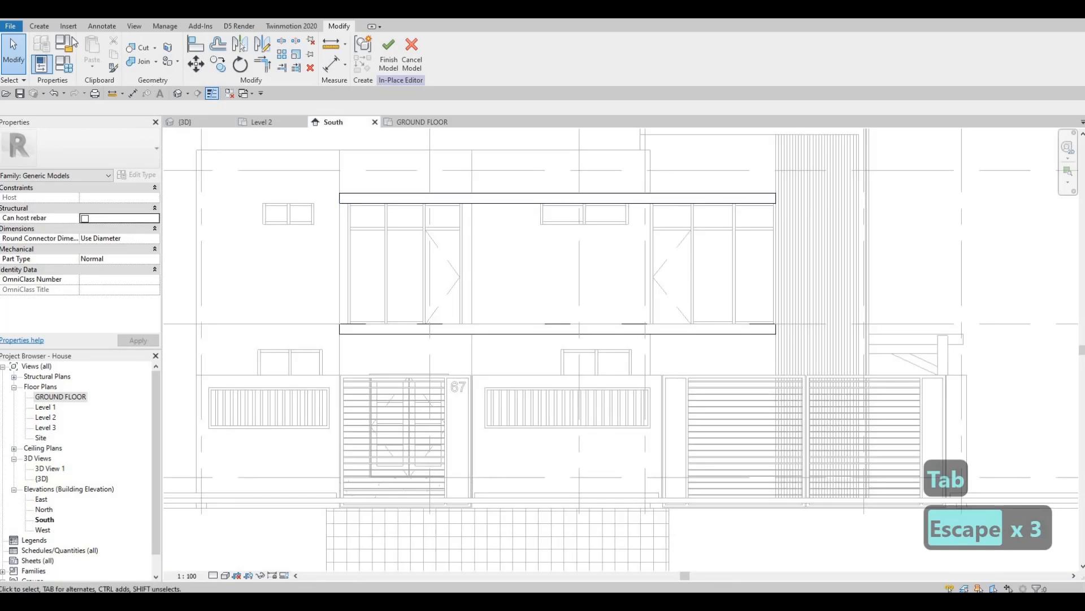
left_click(39, 26)
left_click(94, 51)
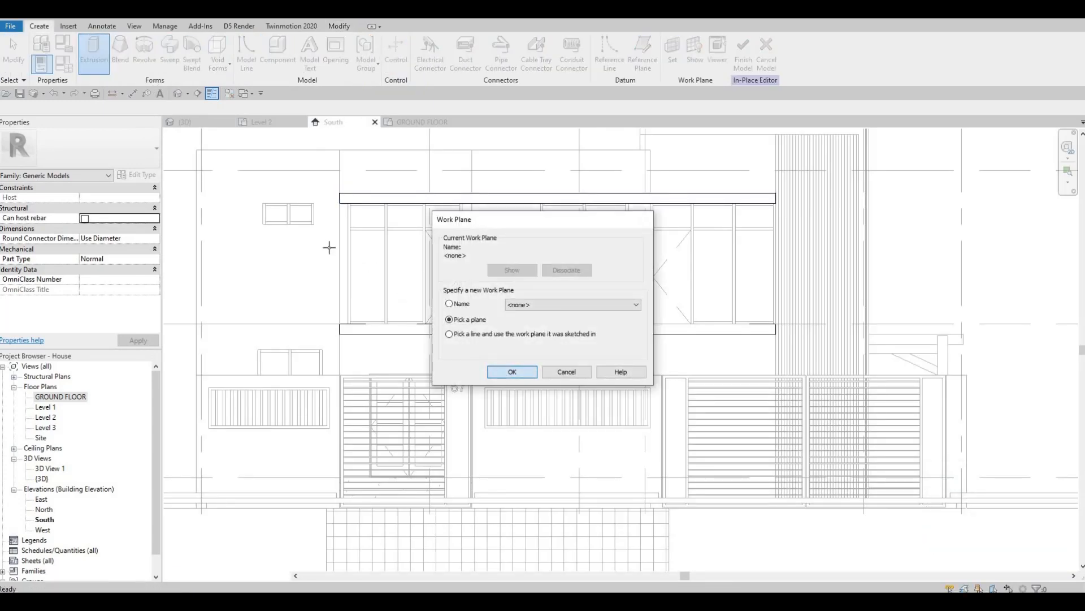
key("Return")
key("Tab")
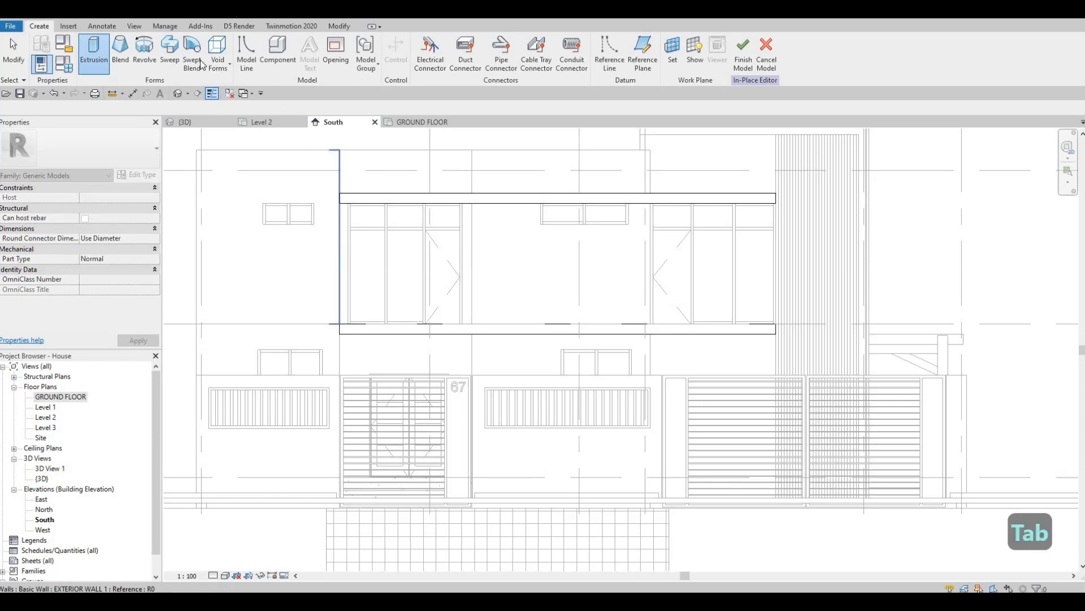
left_click(337, 247)
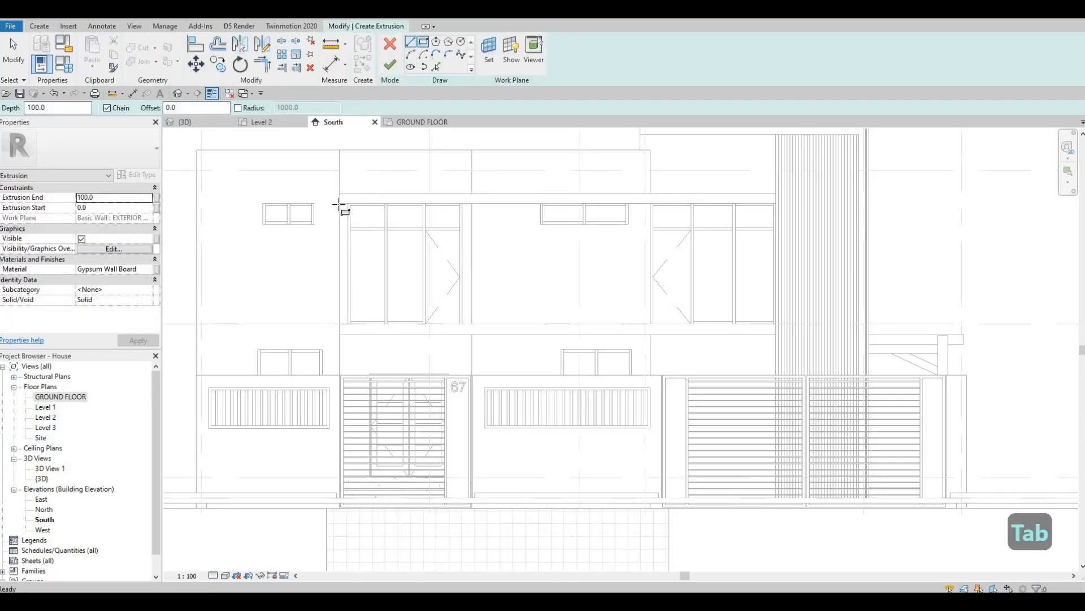
scroll(347, 194, "up", 2)
left_click(336, 192)
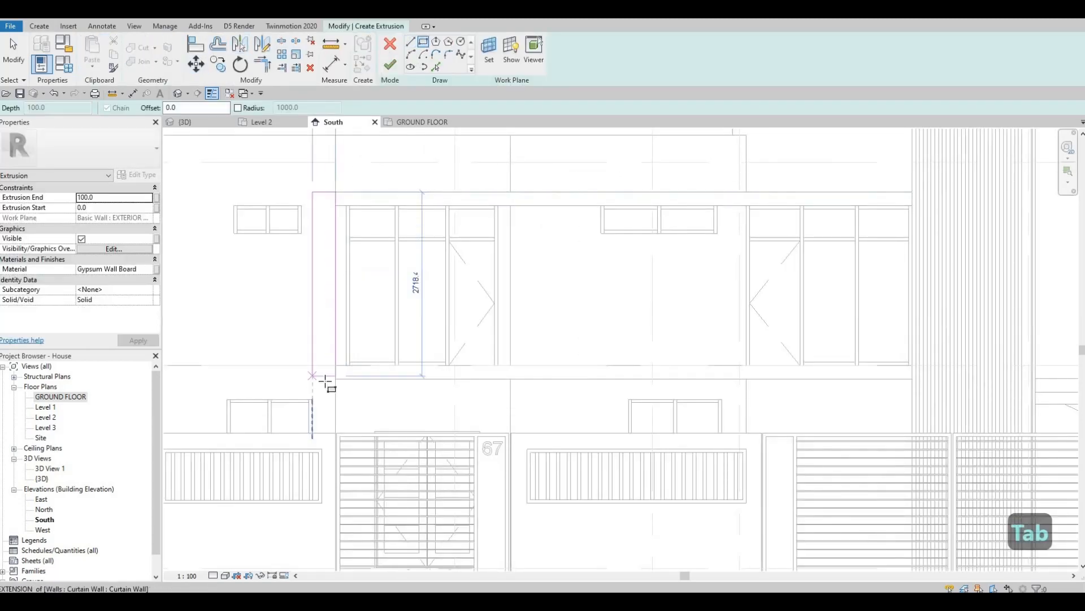
left_click(321, 378)
key("Escape")
key("Escape")
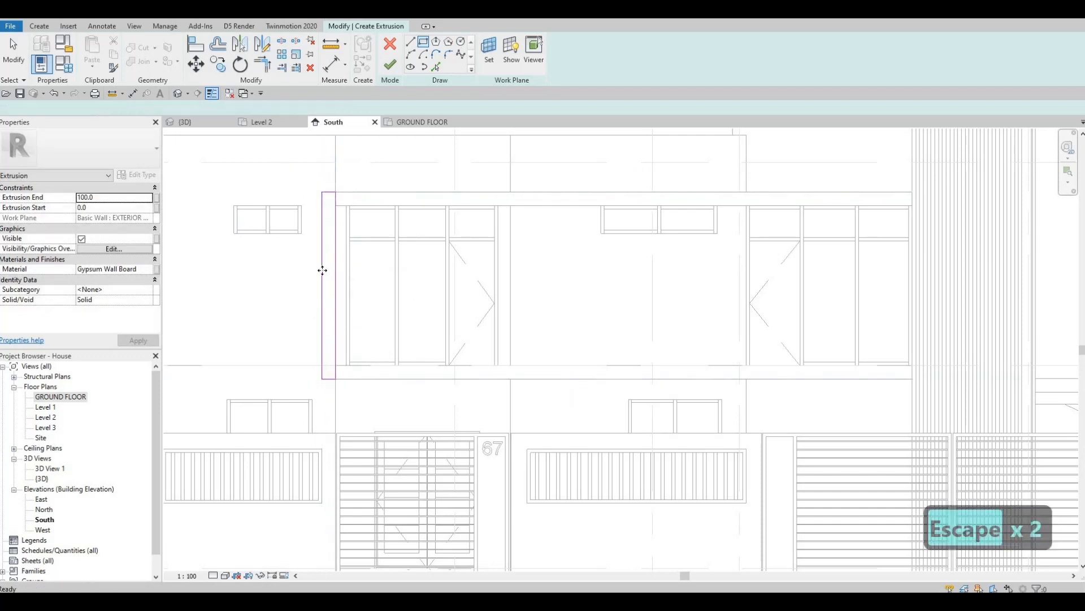
left_click(322, 269)
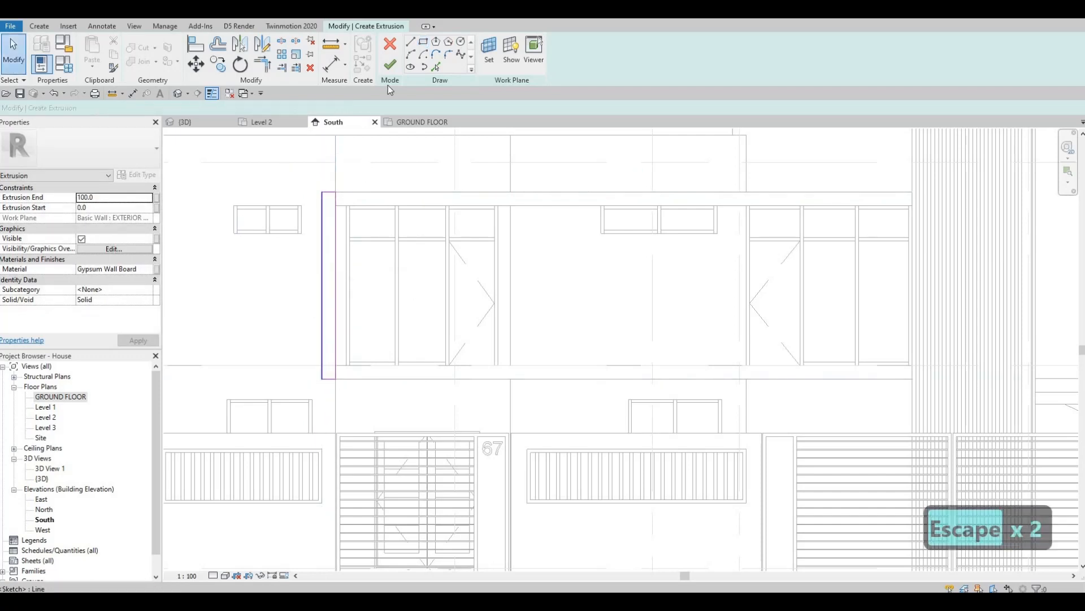
left_click(180, 96)
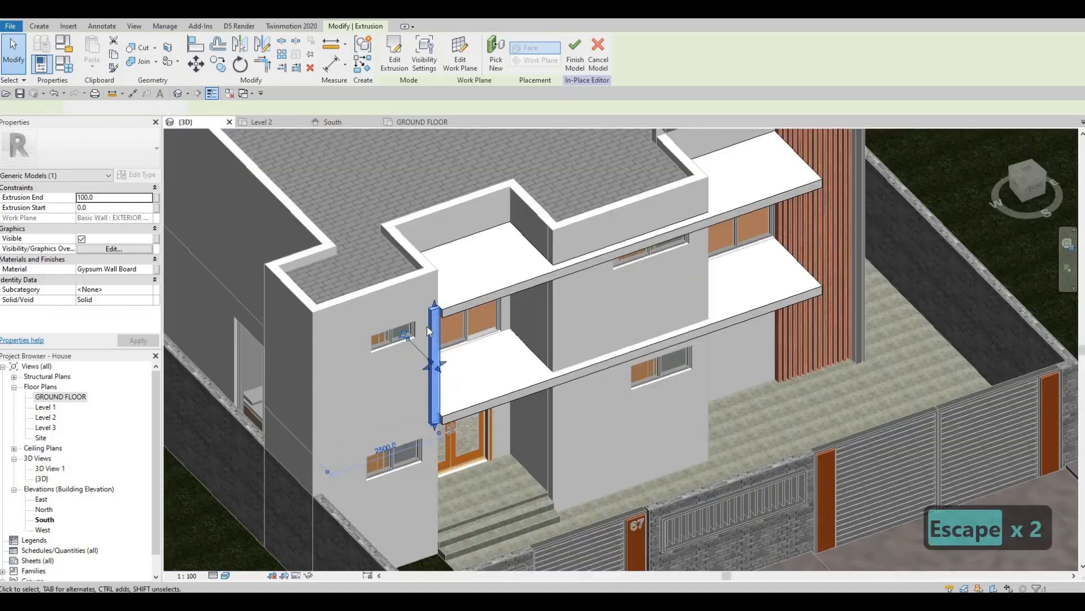
In the 3D view, align the vertical panel's front face with the front face of the upper slab
key("a")
key("l")
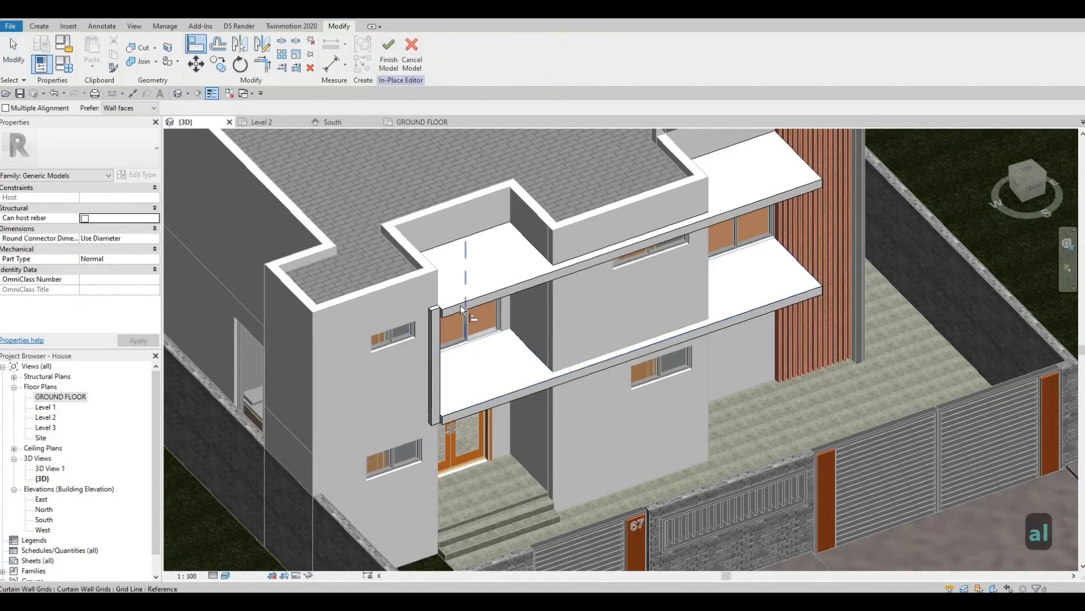
scroll(460, 306, "up", 2)
key("Tab")
left_click(429, 320)
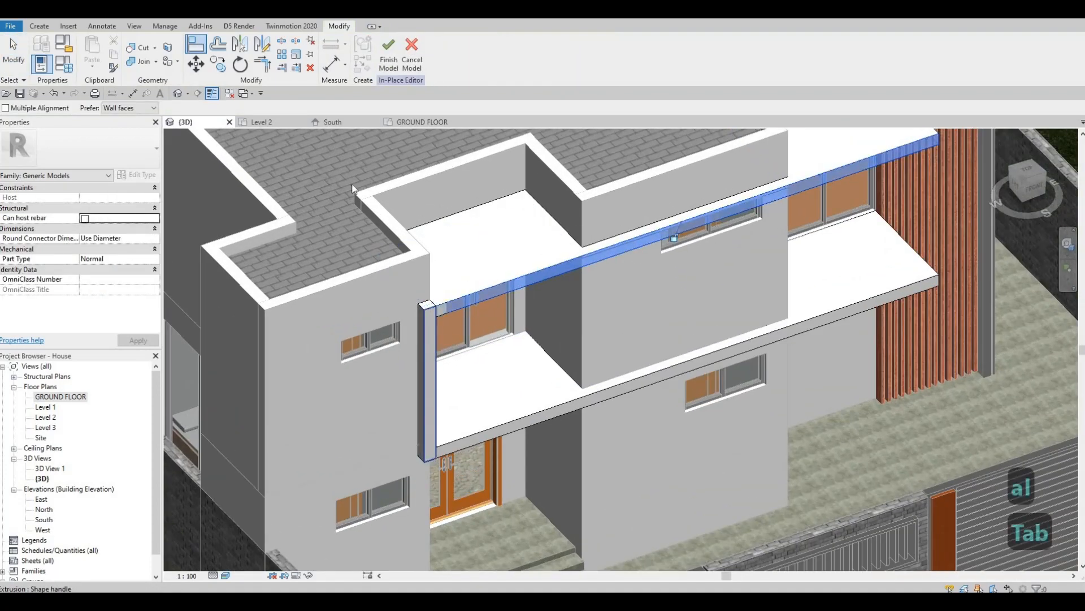
key("Escape")
key("Escape")
Try to finish the in-place model with the vertical panel included
left_click(390, 72)
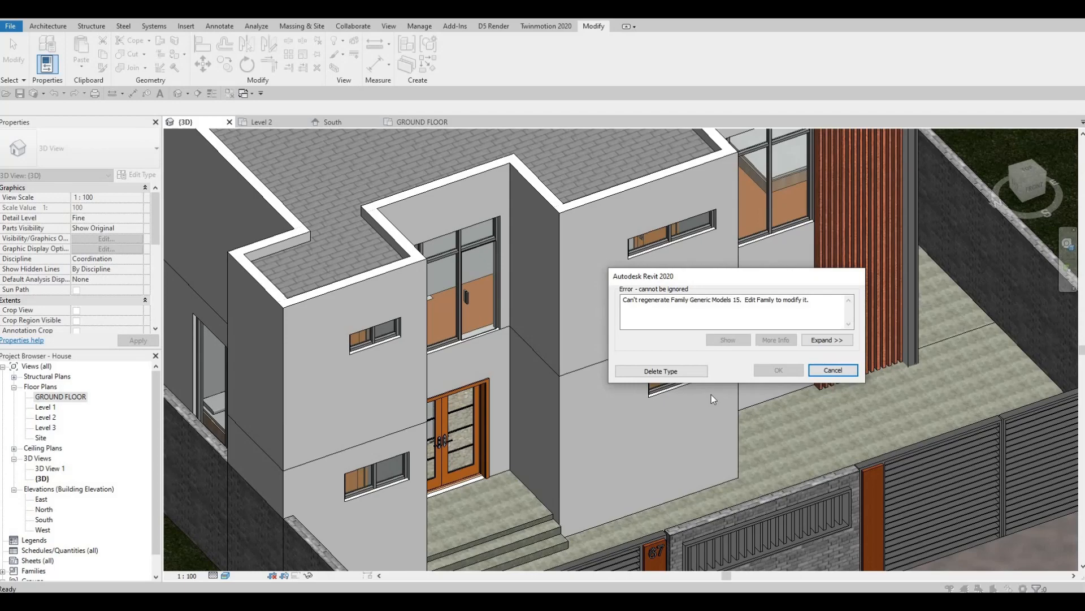
left_click(830, 371)
key("Escape")
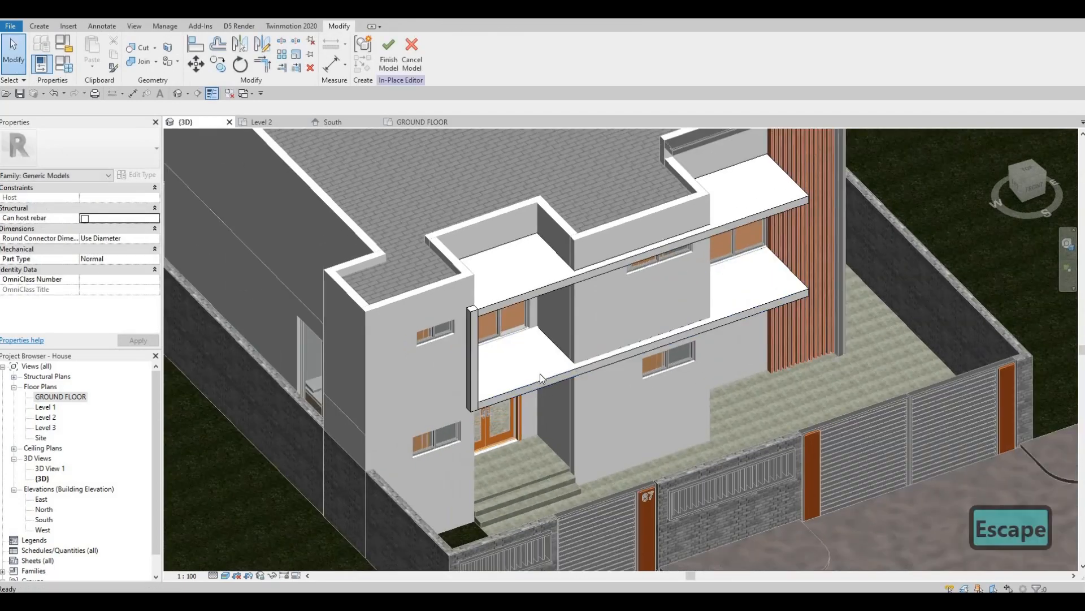
key("Escape")
Delete the vertical panel at the entrance end of the two slabs
middle_click_drag(554, 263, 502, 305, "shift")
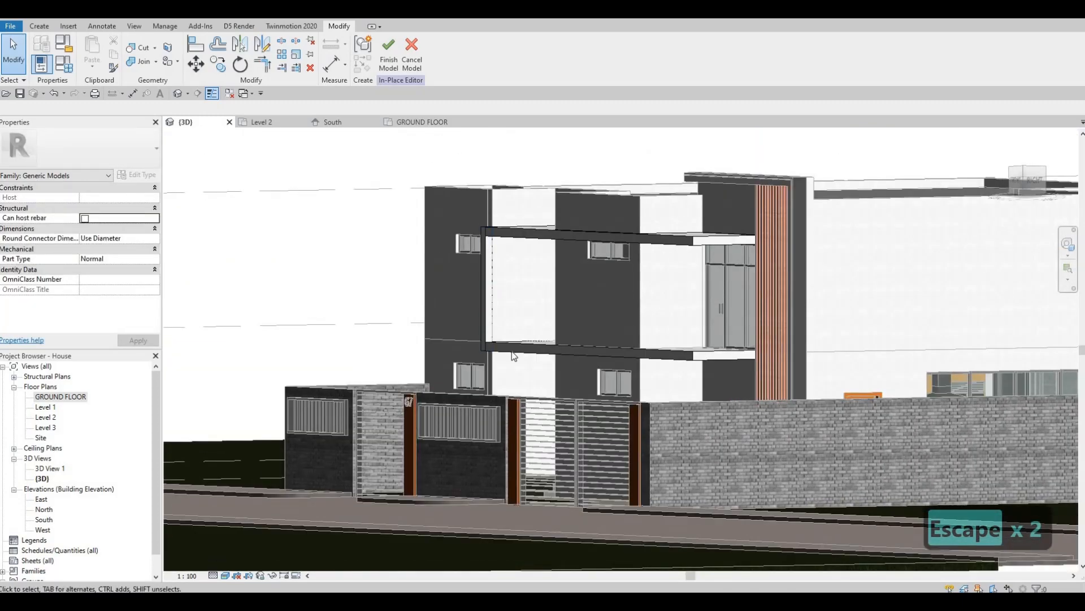
middle_click_drag(526, 358, 625, 408, "shift")
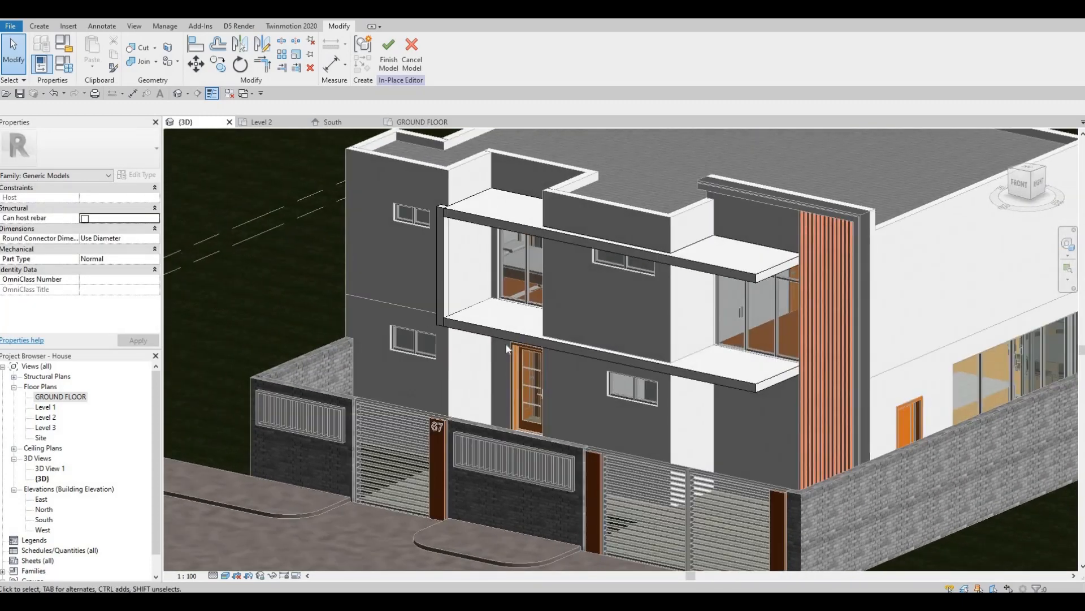
scroll(519, 334, "up", 3)
left_click(519, 335)
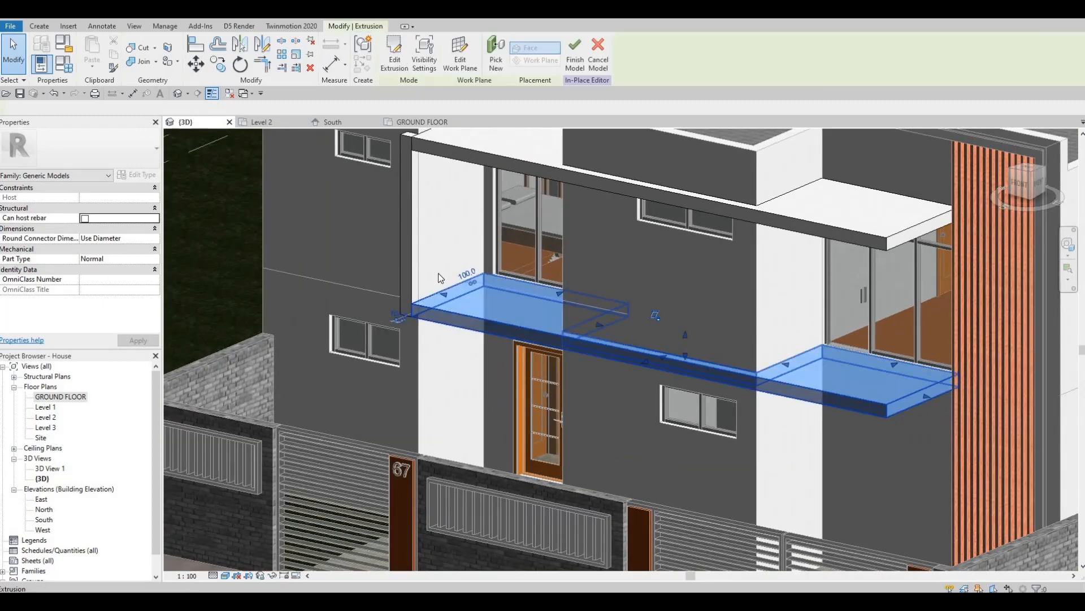
key("Escape")
key("Escape")
left_click(416, 239)
key("Delete")
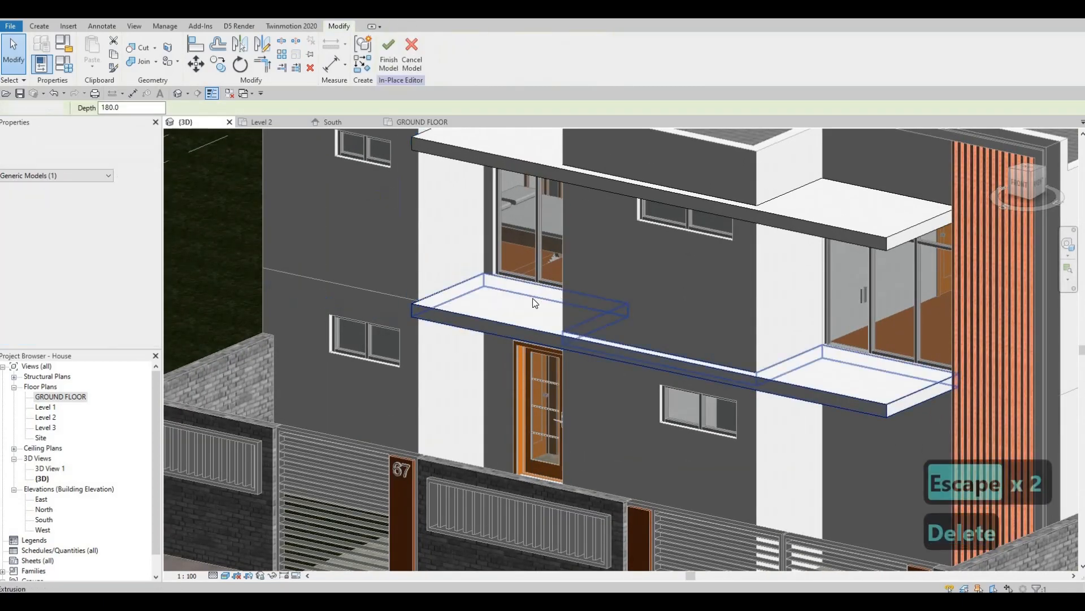
Finish the in-place model containing the two canopy slabs
scroll(532, 300, "down", 3)
key("Escape")
left_click(528, 312)
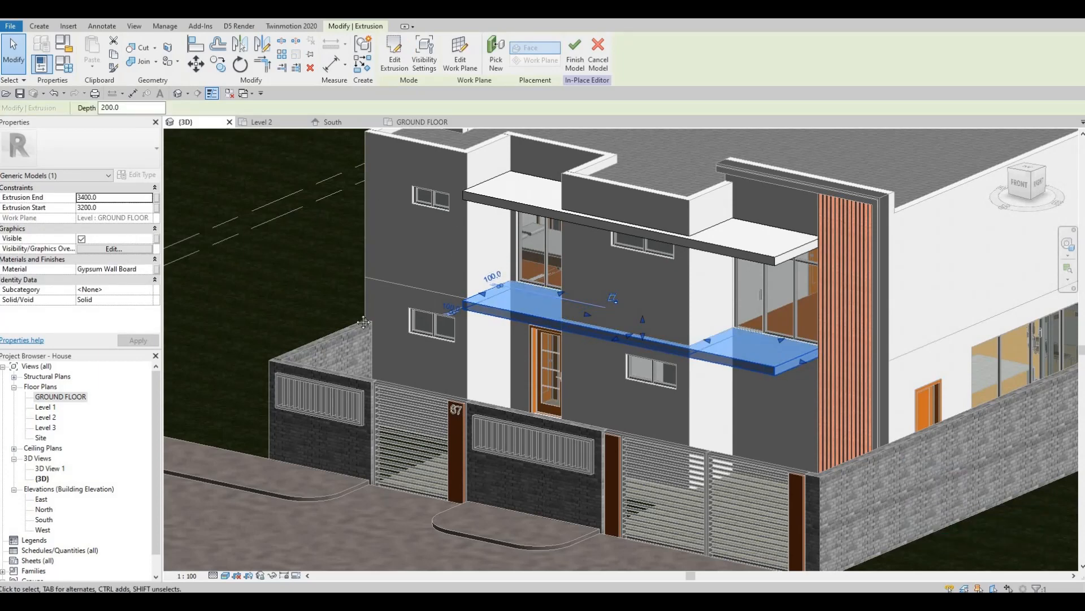
middle_click_drag(412, 324, 374, 312)
middle_click_drag(476, 293, 413, 300)
key("Escape")
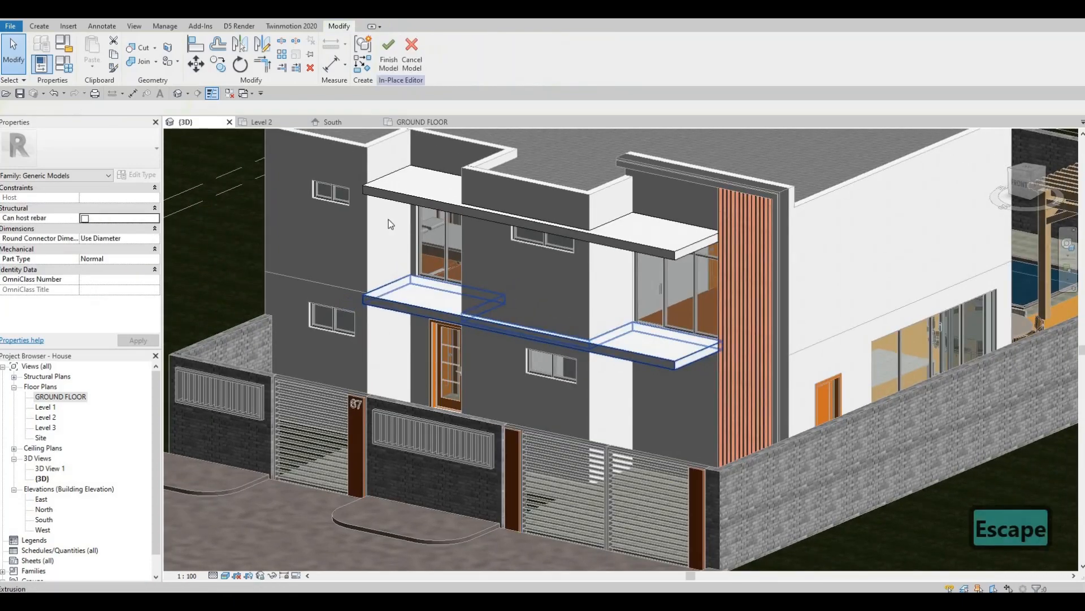
left_click(387, 56)
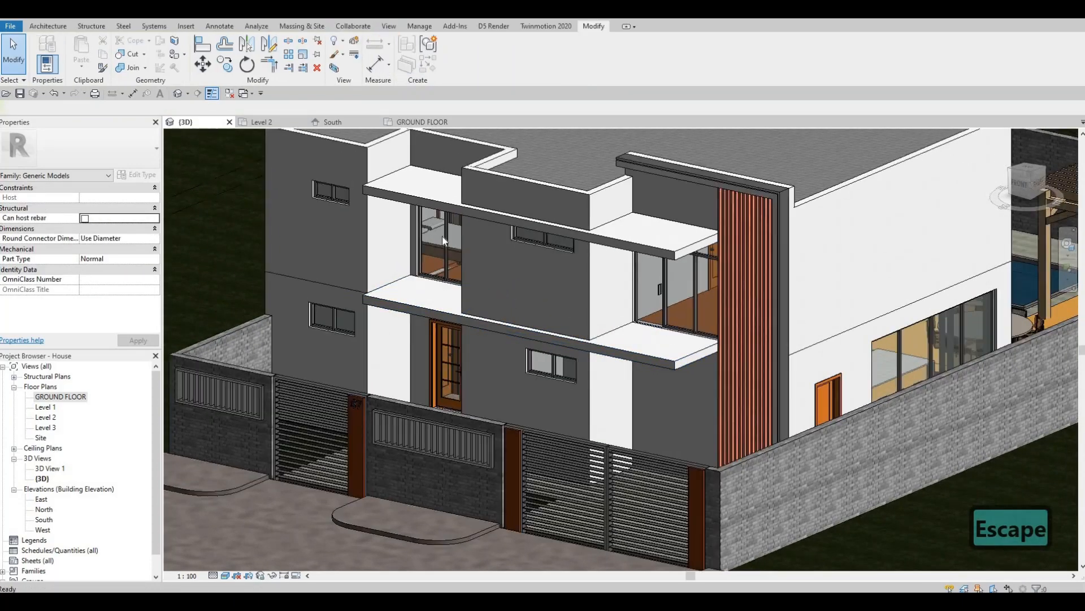
key("Escape")
middle_click_drag(375, 305, 401, 287, "shift")
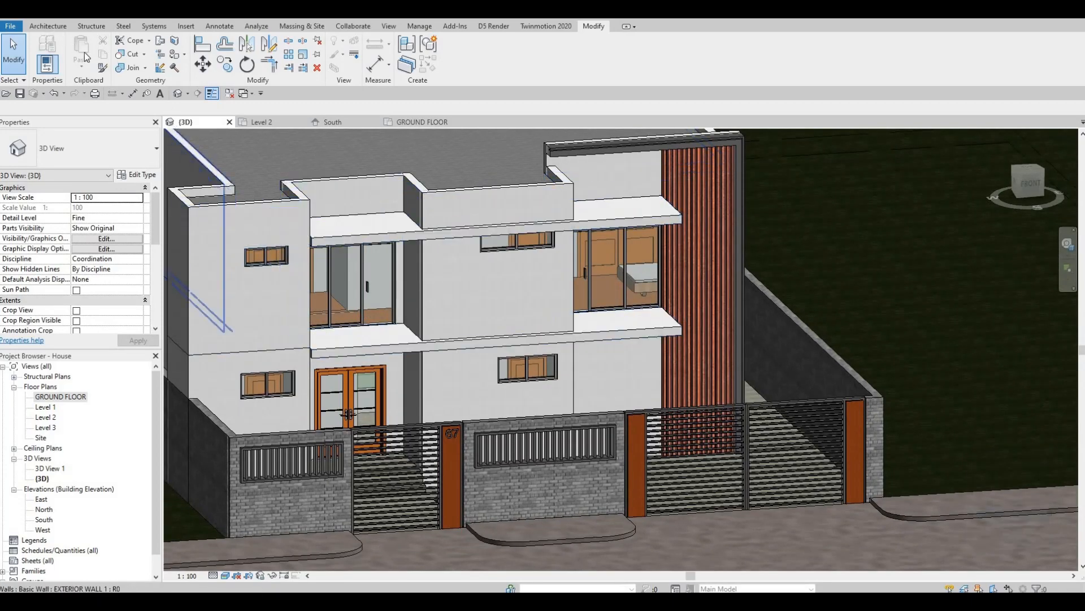
left_click(48, 26)
left_click(131, 61)
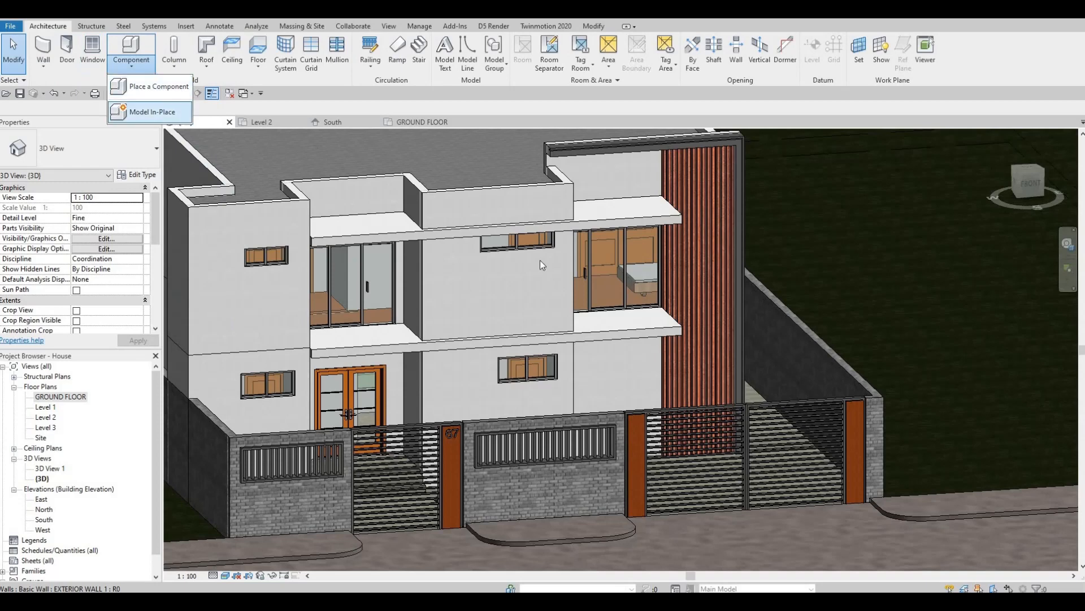
left_click(152, 112)
key("Escape")
In the South elevation, create a new in-place model in the Generic Models category, named Generic Models 16
left_click(339, 122)
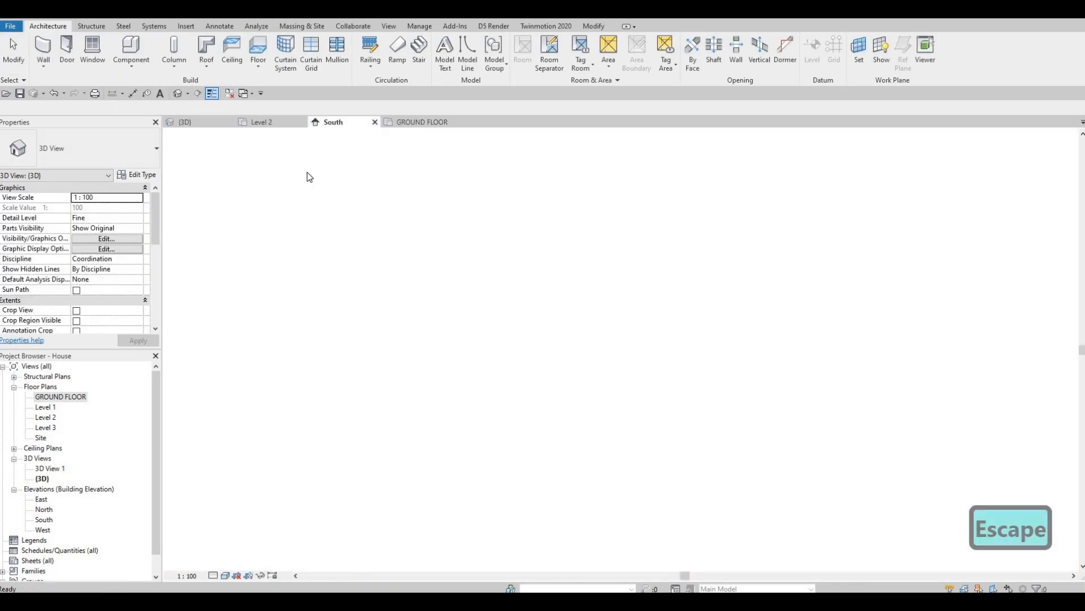
left_click(131, 62)
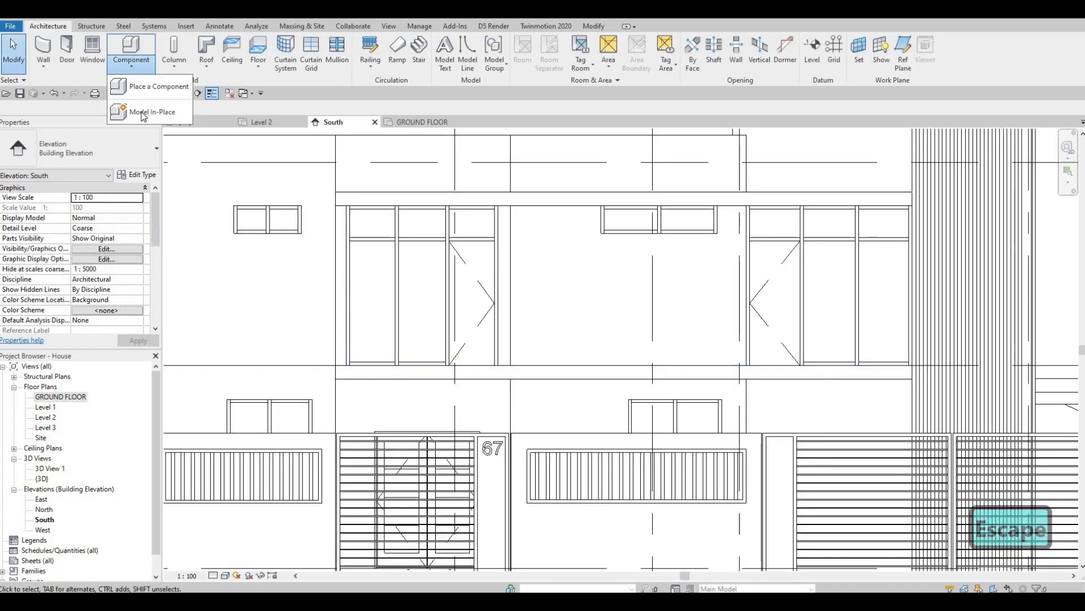
left_click(143, 116)
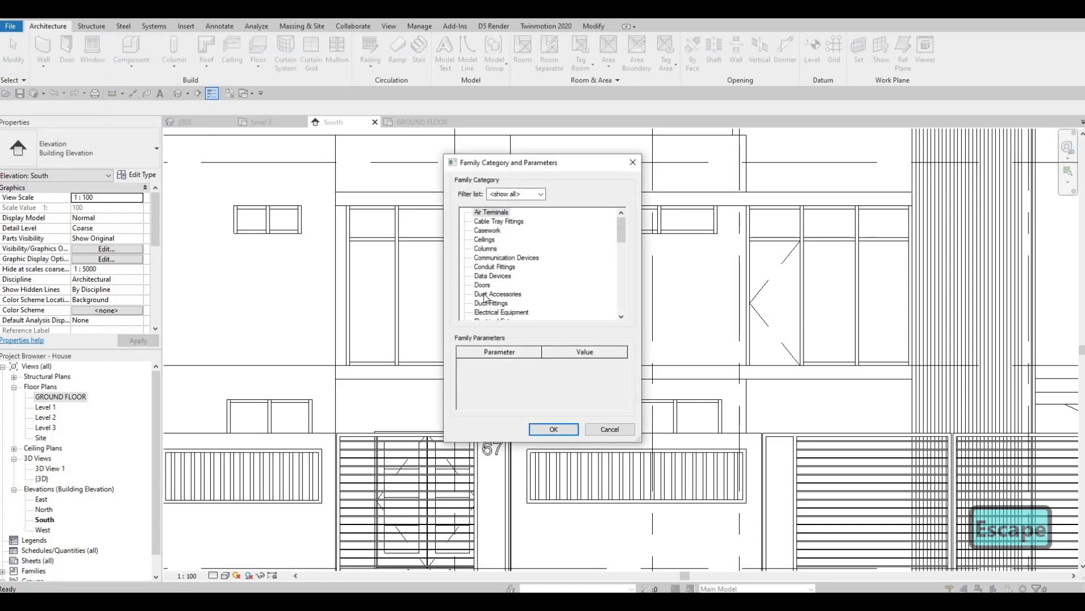
scroll(485, 312, "down", 2)
scroll(485, 317, "down", 1)
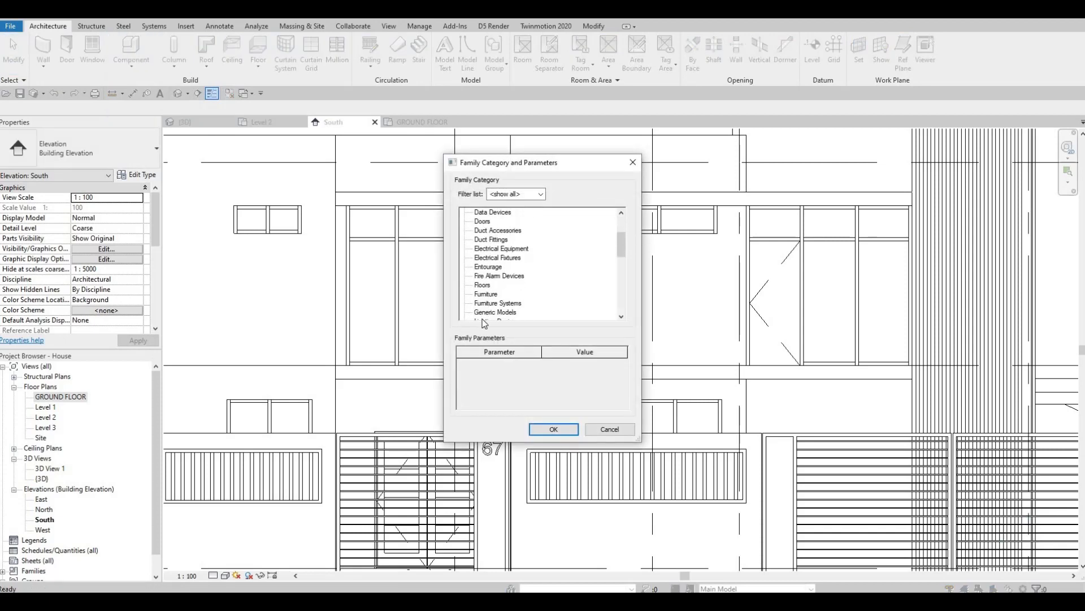
left_click(545, 429)
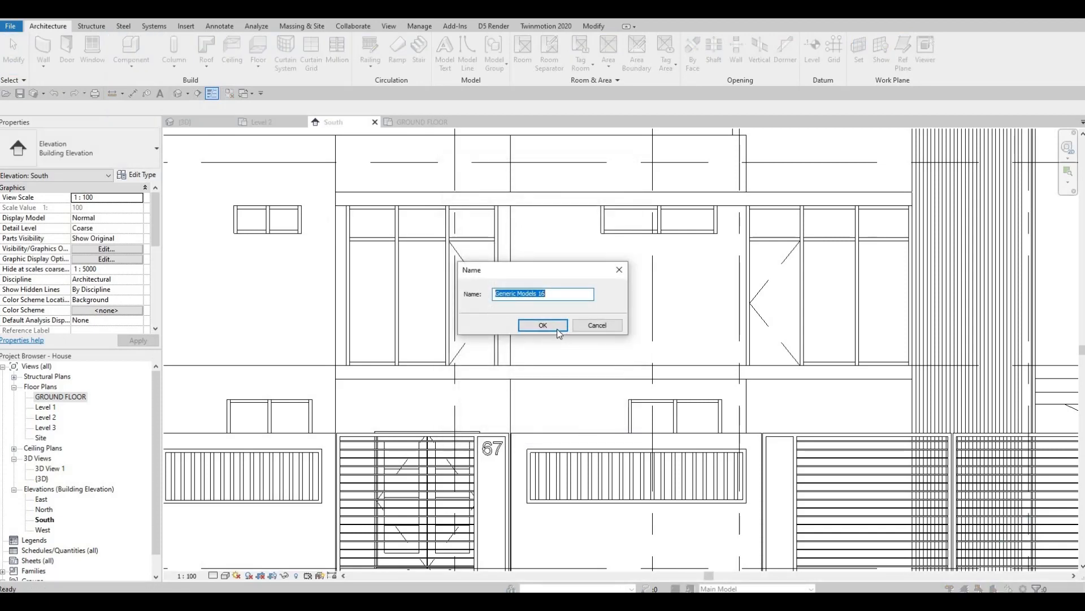
key("Return")
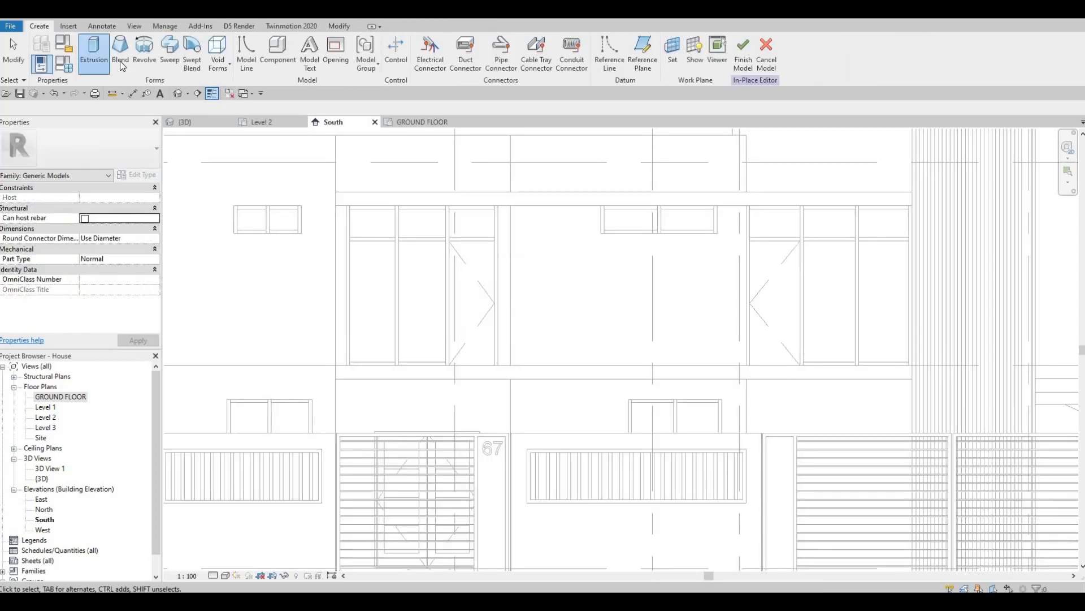
left_click(95, 62)
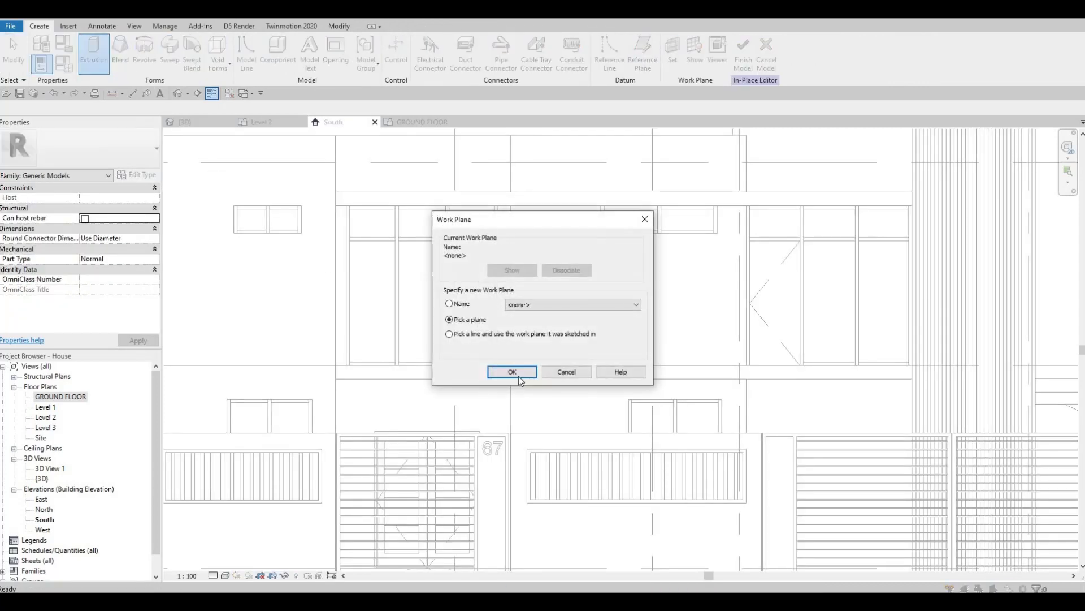
key("Return")
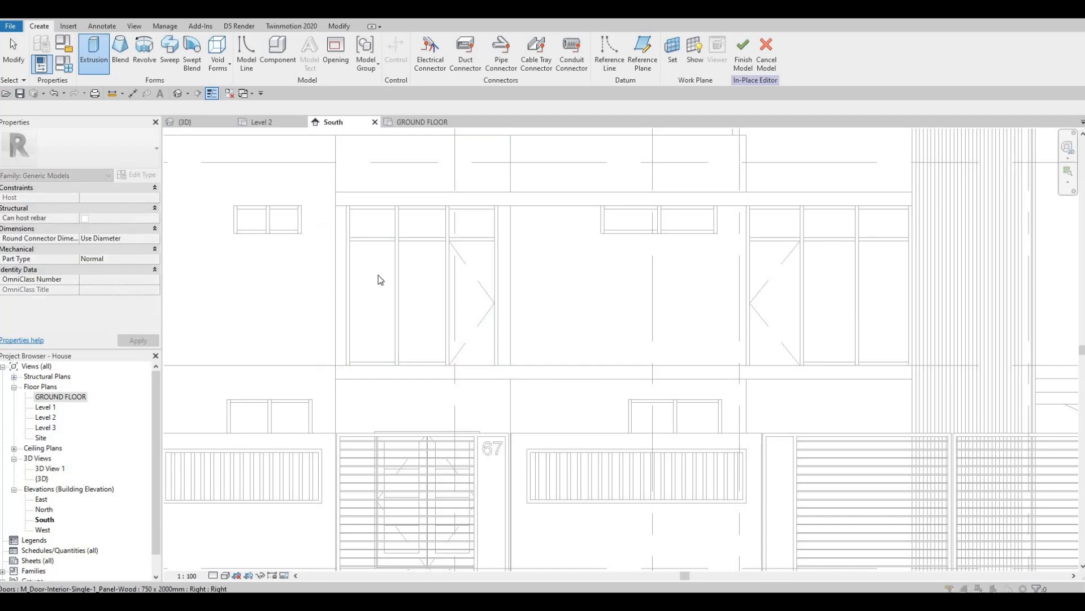
left_click(385, 274)
key("Escape")
Start an extrusion and pick the exterior wall face beside the entrance end of the slabs as its work plane
left_click(102, 61)
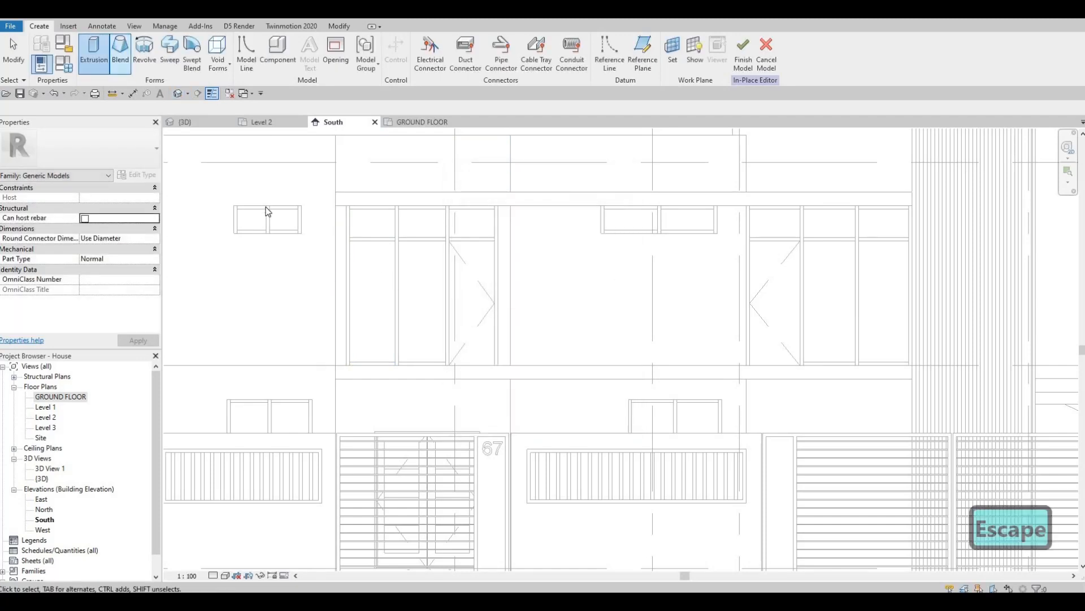
left_click(513, 373)
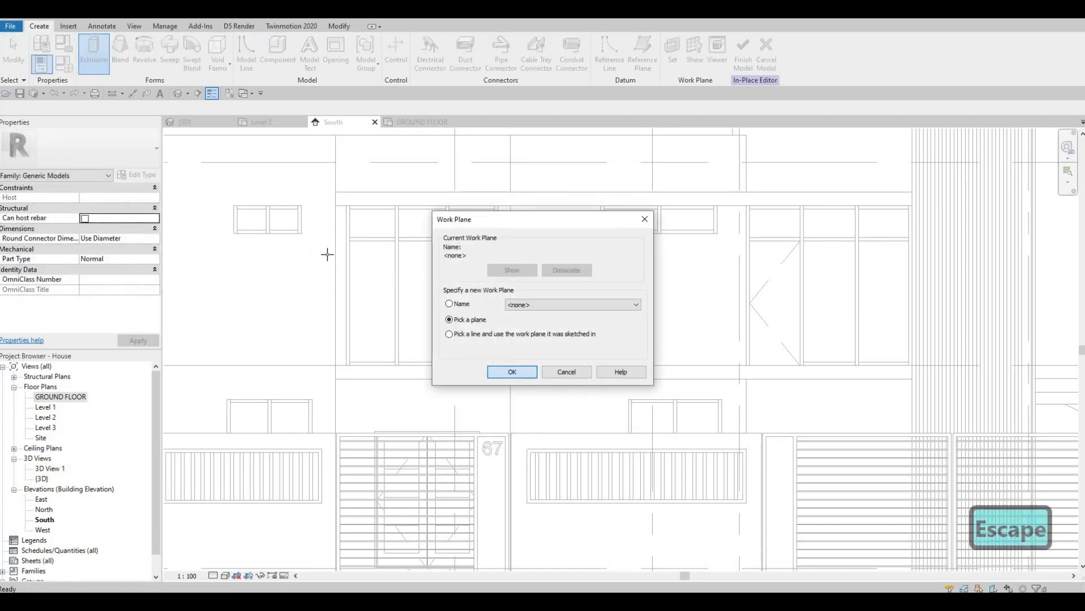
key("Tab")
key("Tab")
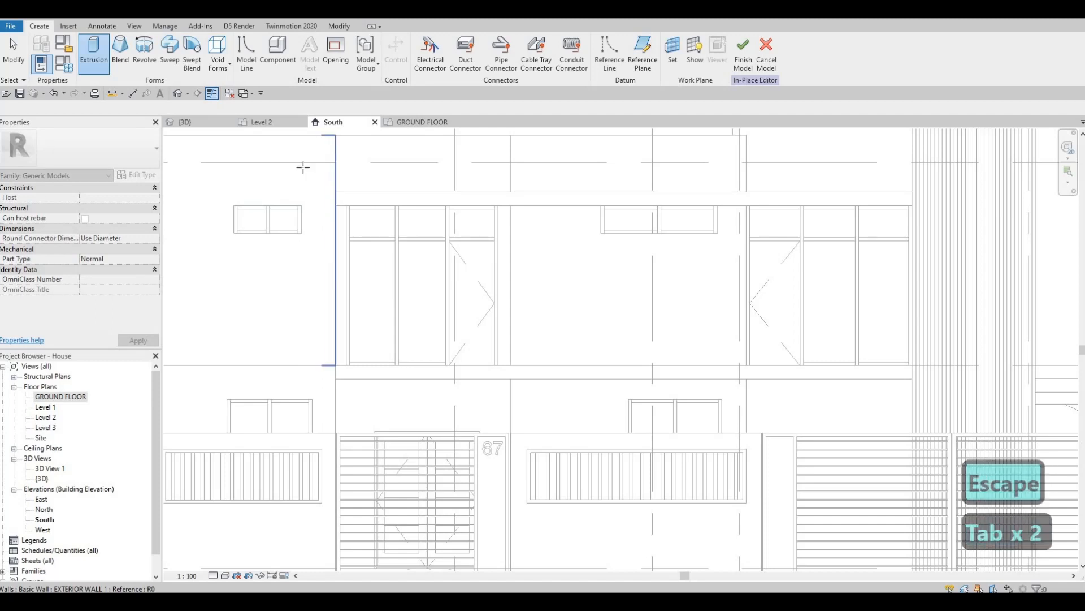
left_click(303, 164)
Sketch a narrow vertical rectangle at the entrance end of the slabs, from the upper slab's top to the lower slab's underside
left_click(424, 44)
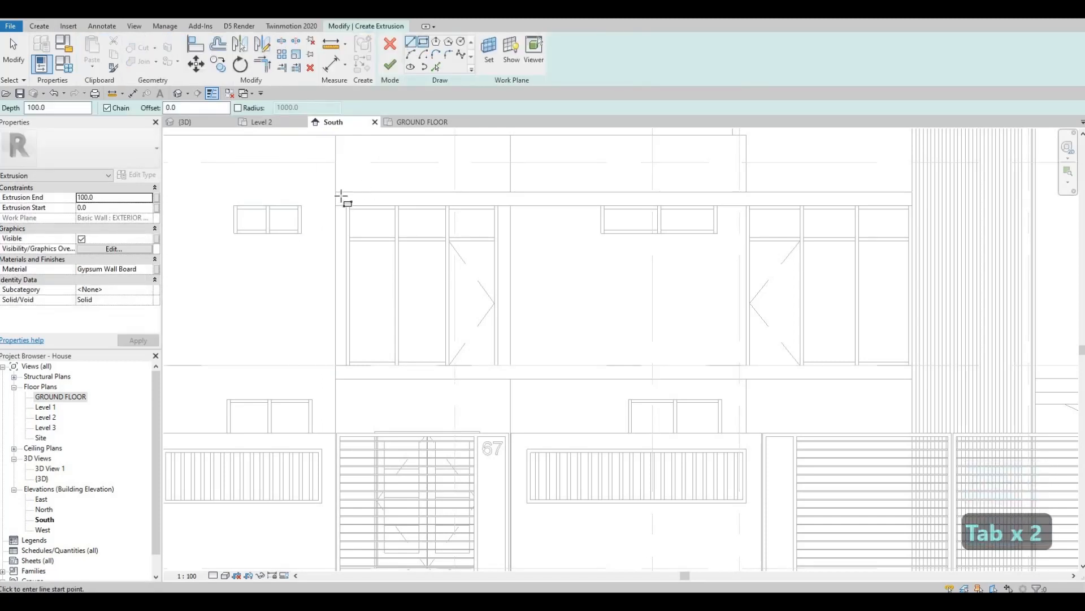
left_click(335, 191)
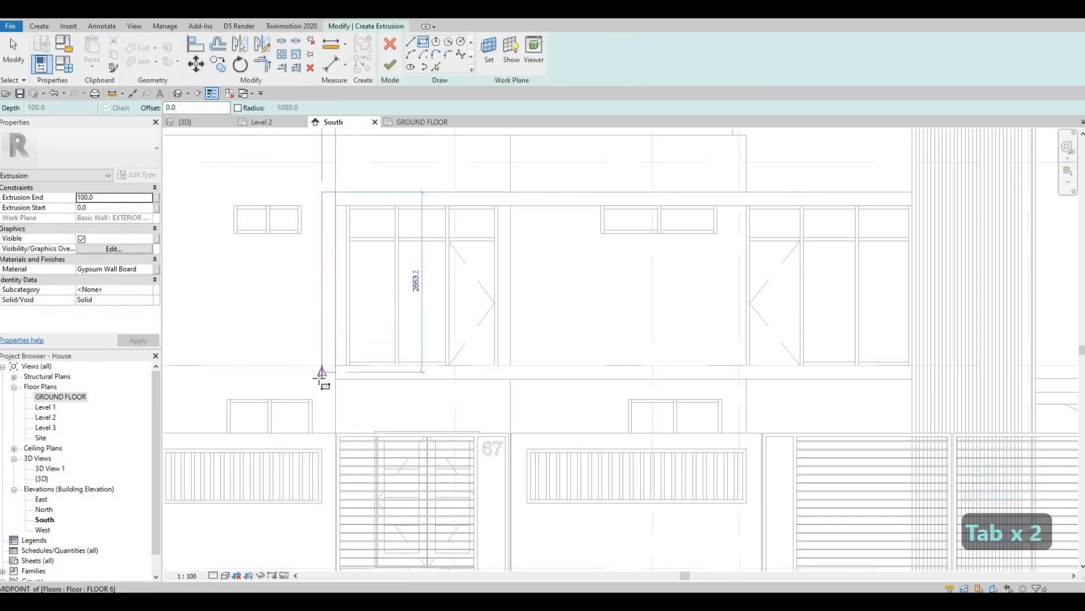
left_click(322, 379)
key("Escape")
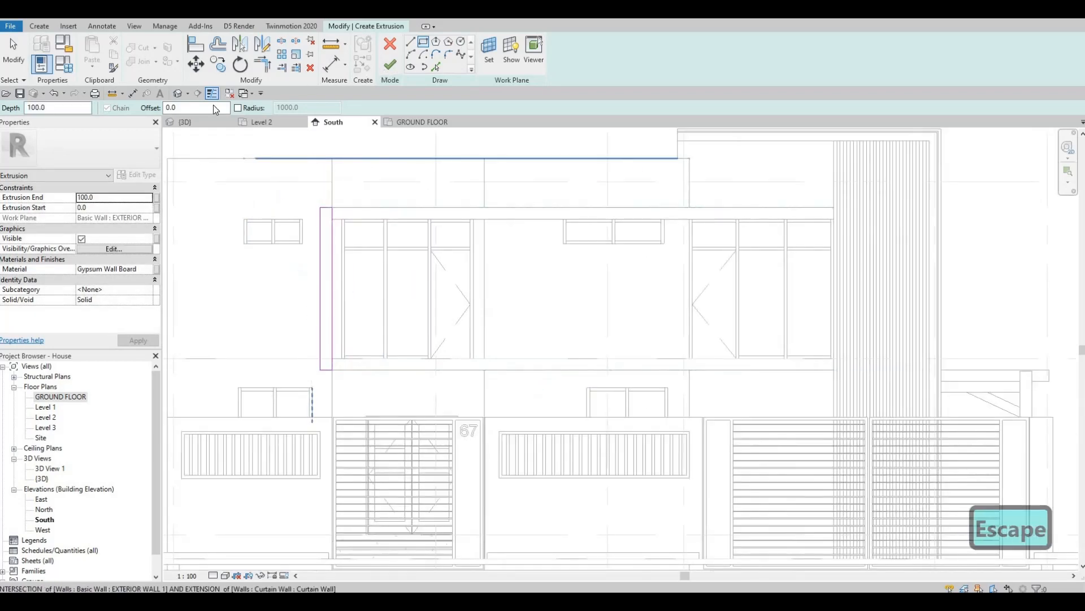
In the 3D view, align the front face of the new vertical panel with the front face of the upper canopy slab
left_click(182, 122)
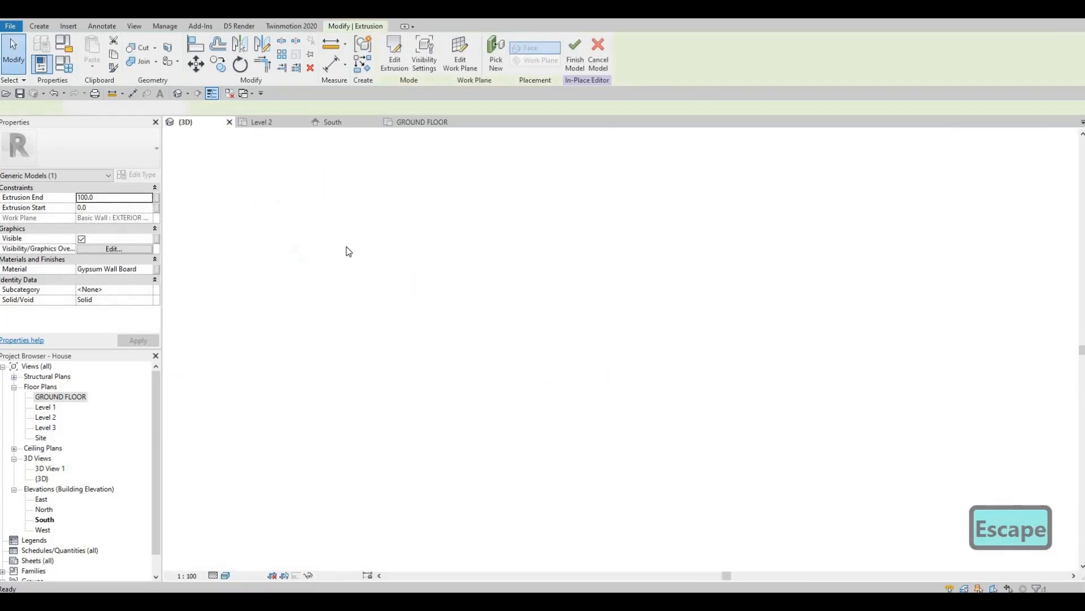
key("Escape")
scroll(330, 247, "up", 3)
key("a")
key("l")
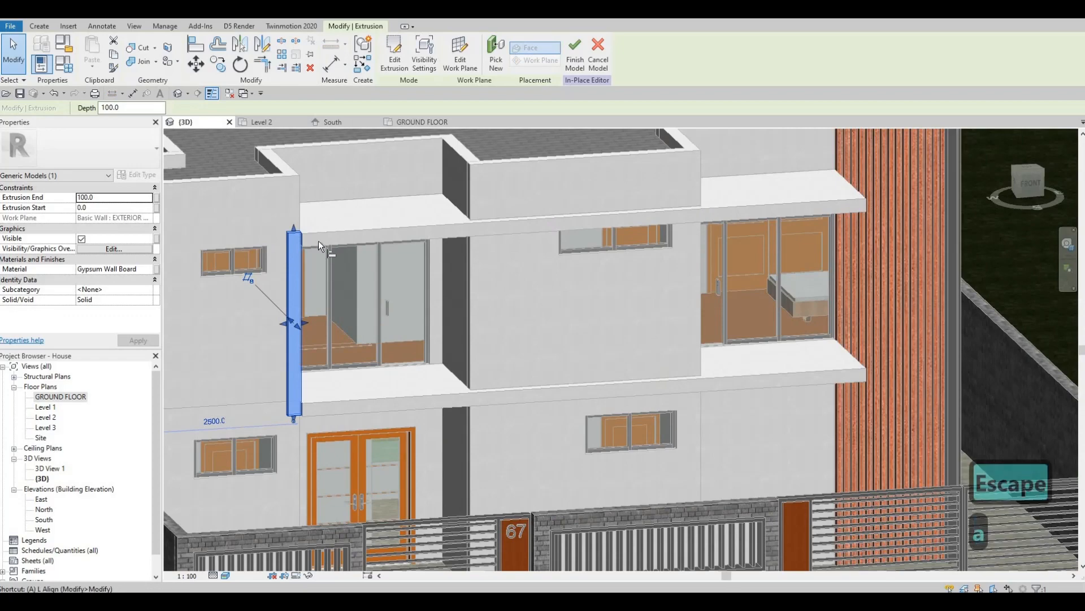
left_click(309, 238)
left_click(298, 238)
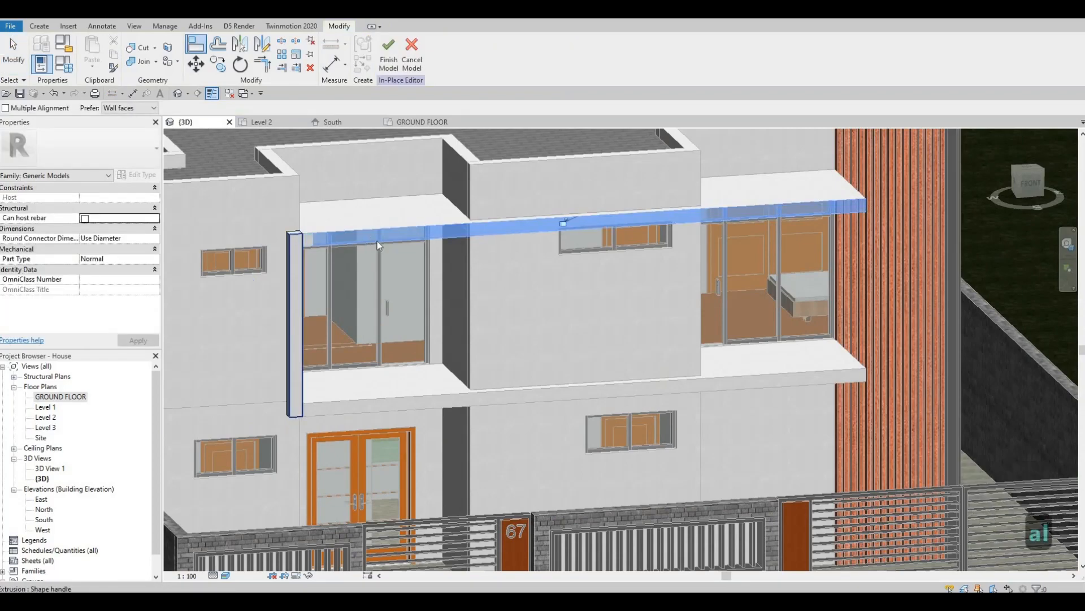
key("Escape")
scroll(308, 233, "down", 1)
key("Escape")
key("Escape")
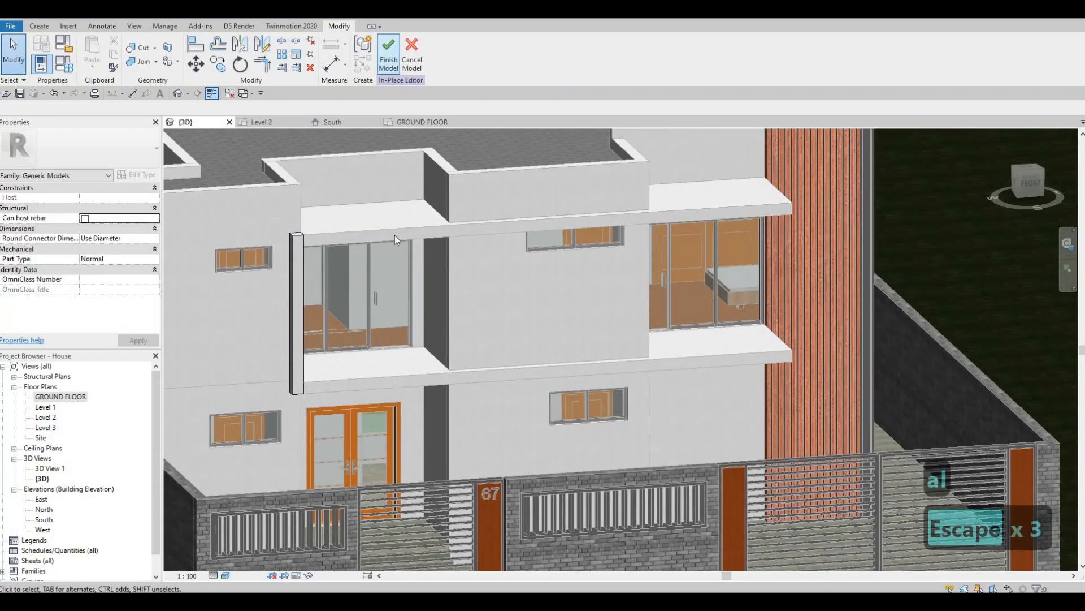
Try to finish the in-place model containing the separate vertical panel, and delete its type
left_click(389, 54)
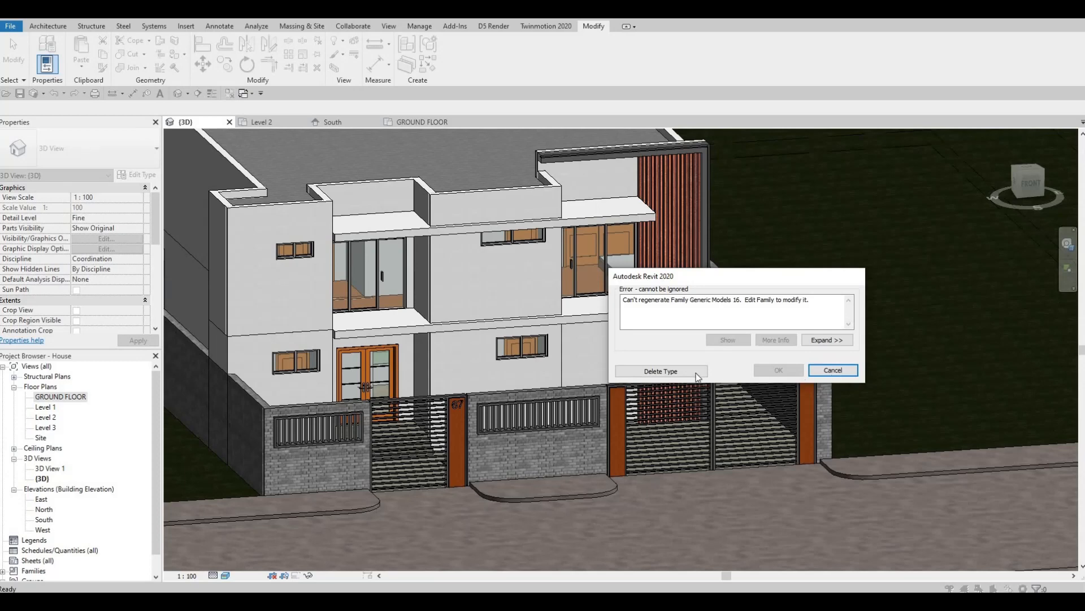
left_click(693, 372)
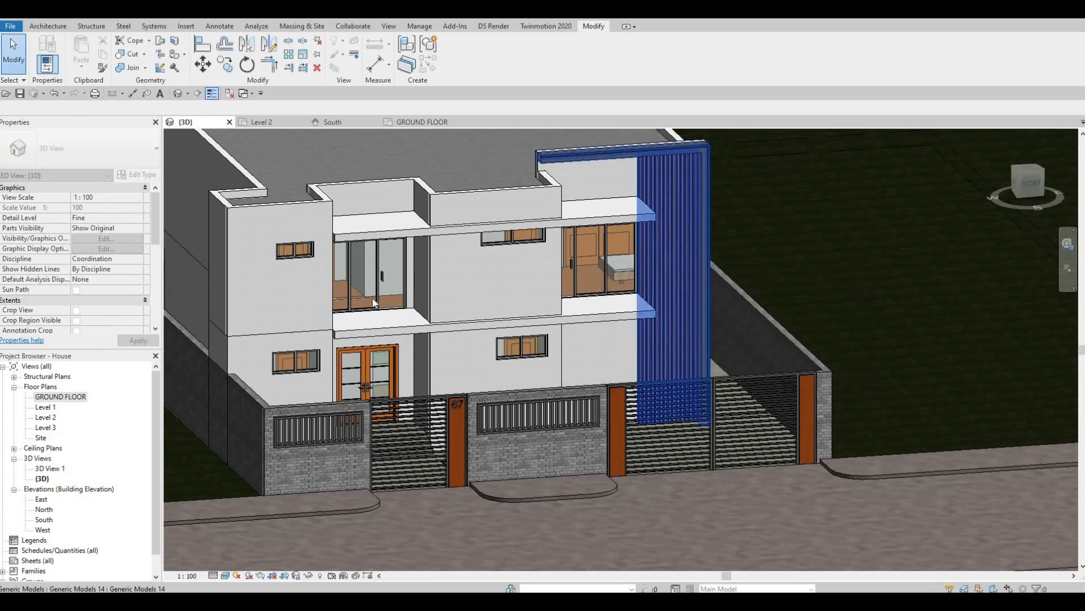
key("Escape")
middle_click_drag(493, 374, 446, 320, "shift")
scroll(424, 328, "up", 5)
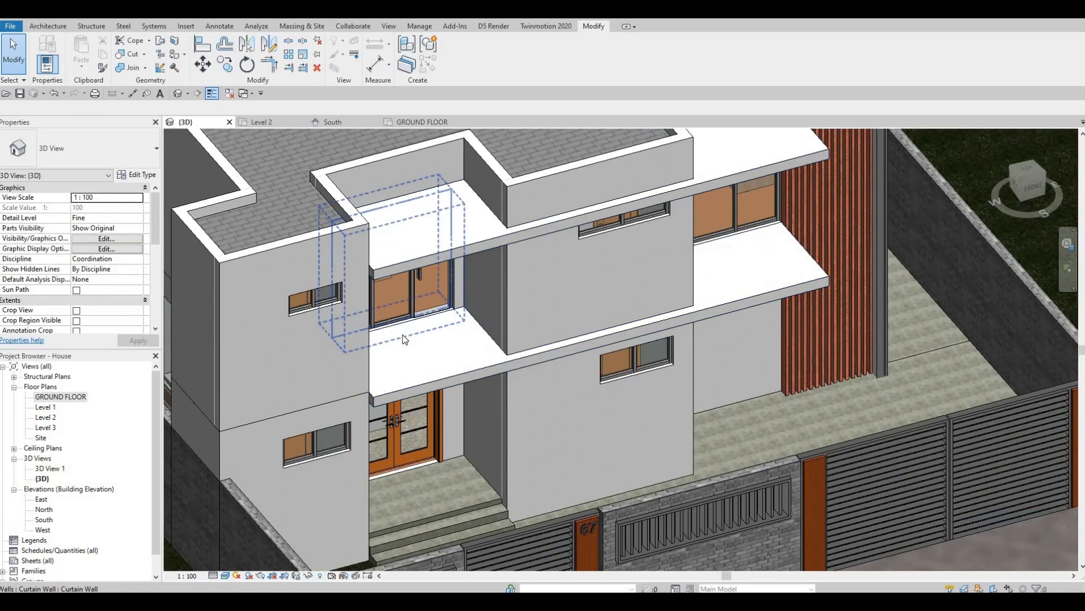
scroll(583, 398, "down", 2)
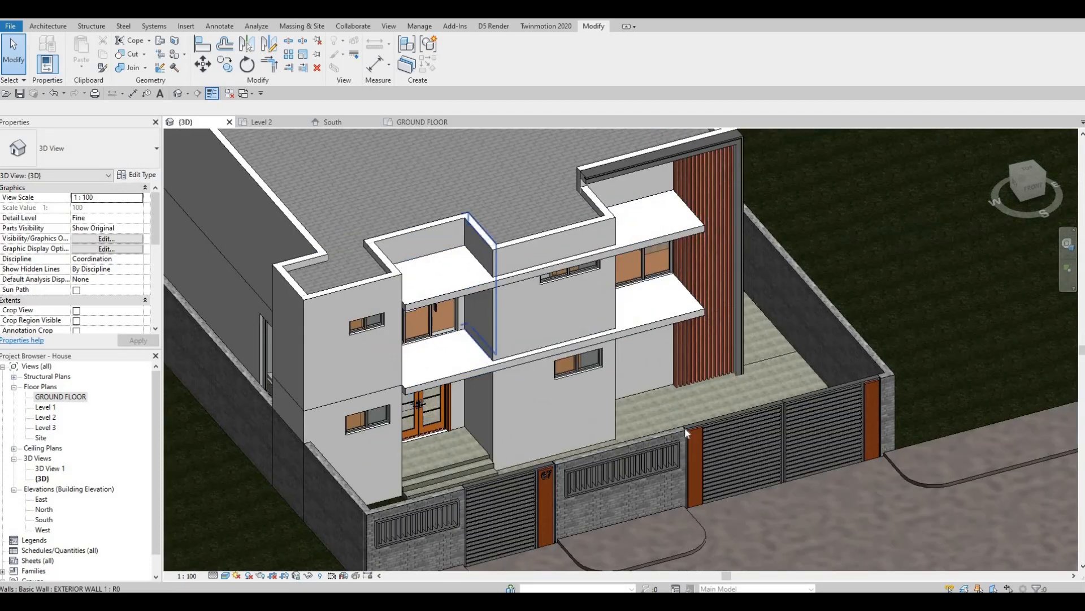